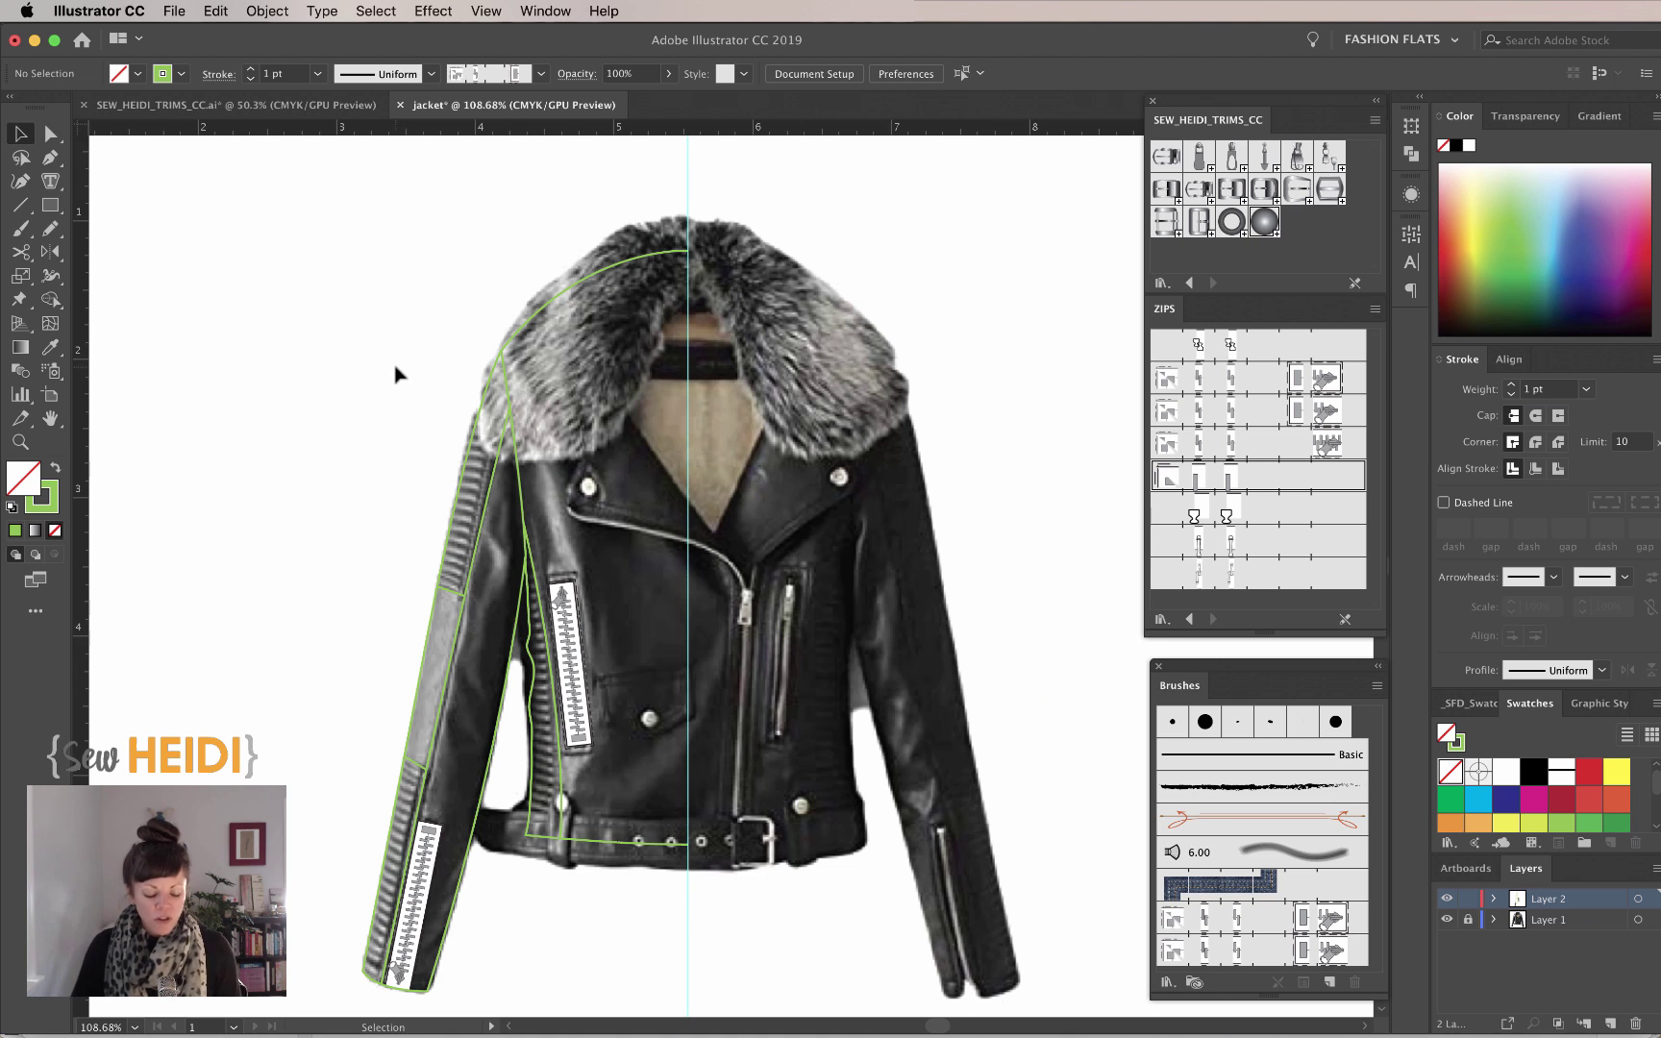
# Reflect a copy of all the half-jacket artwork vertically across the centre front guide.
pyautogui.press('super+a')
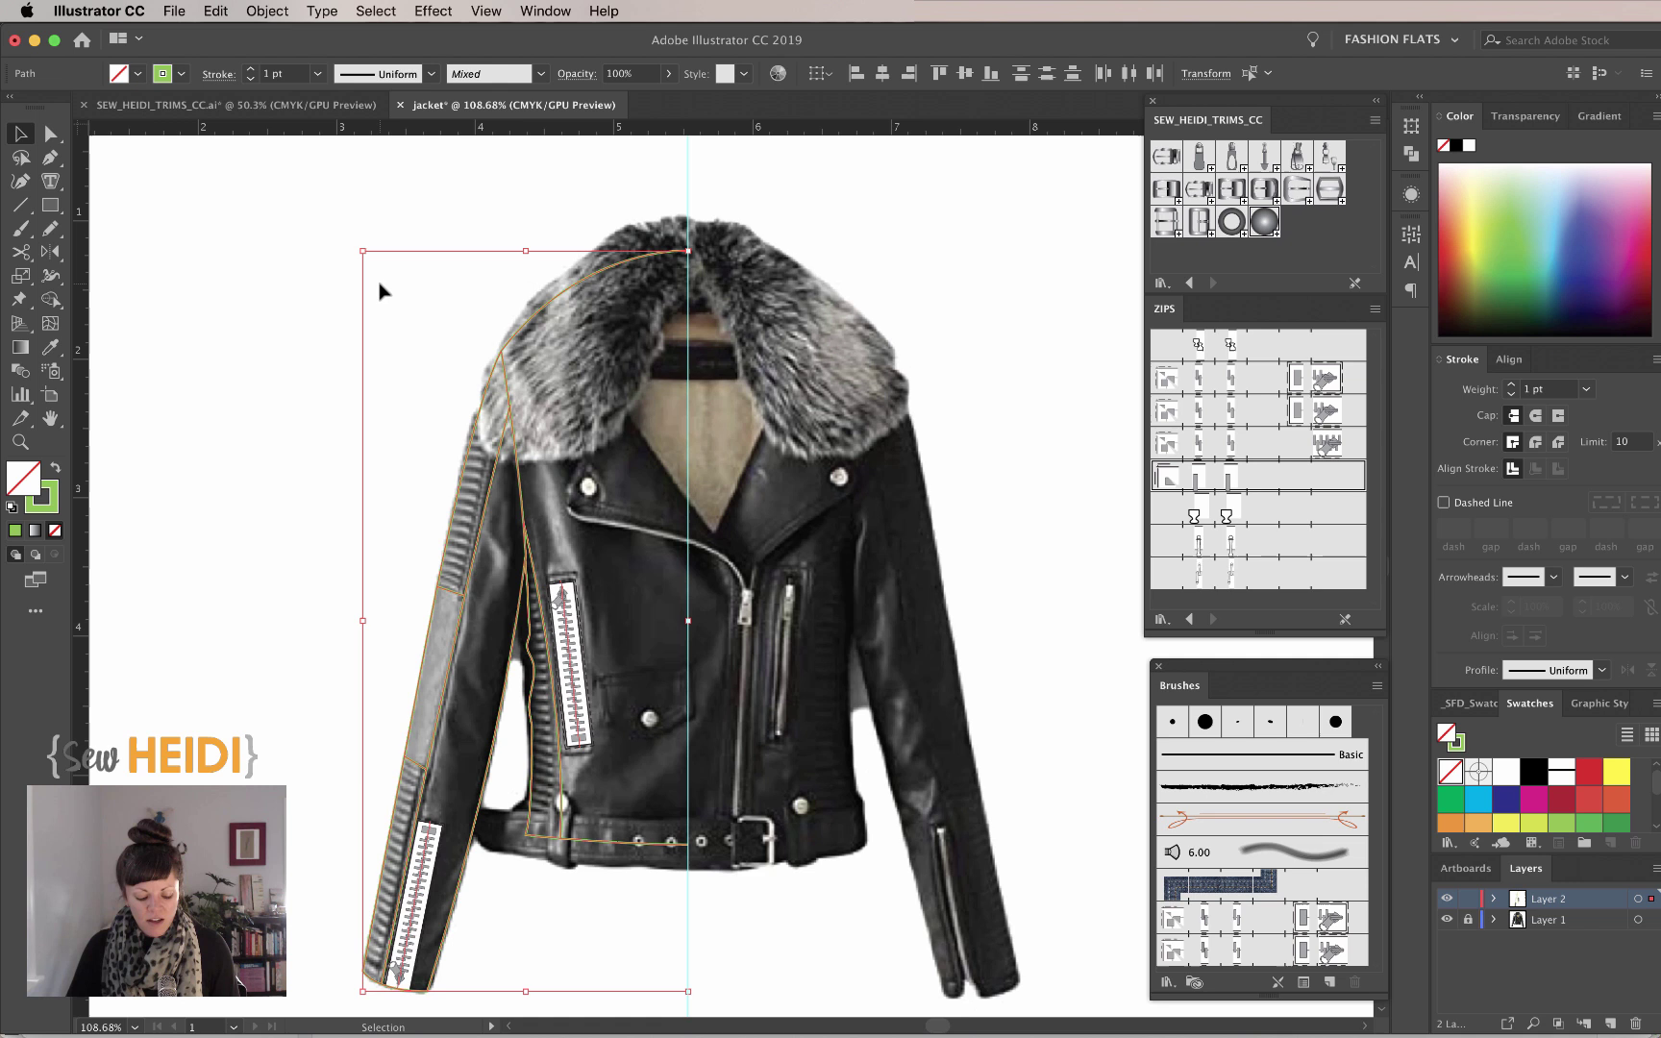
pyautogui.press('o')
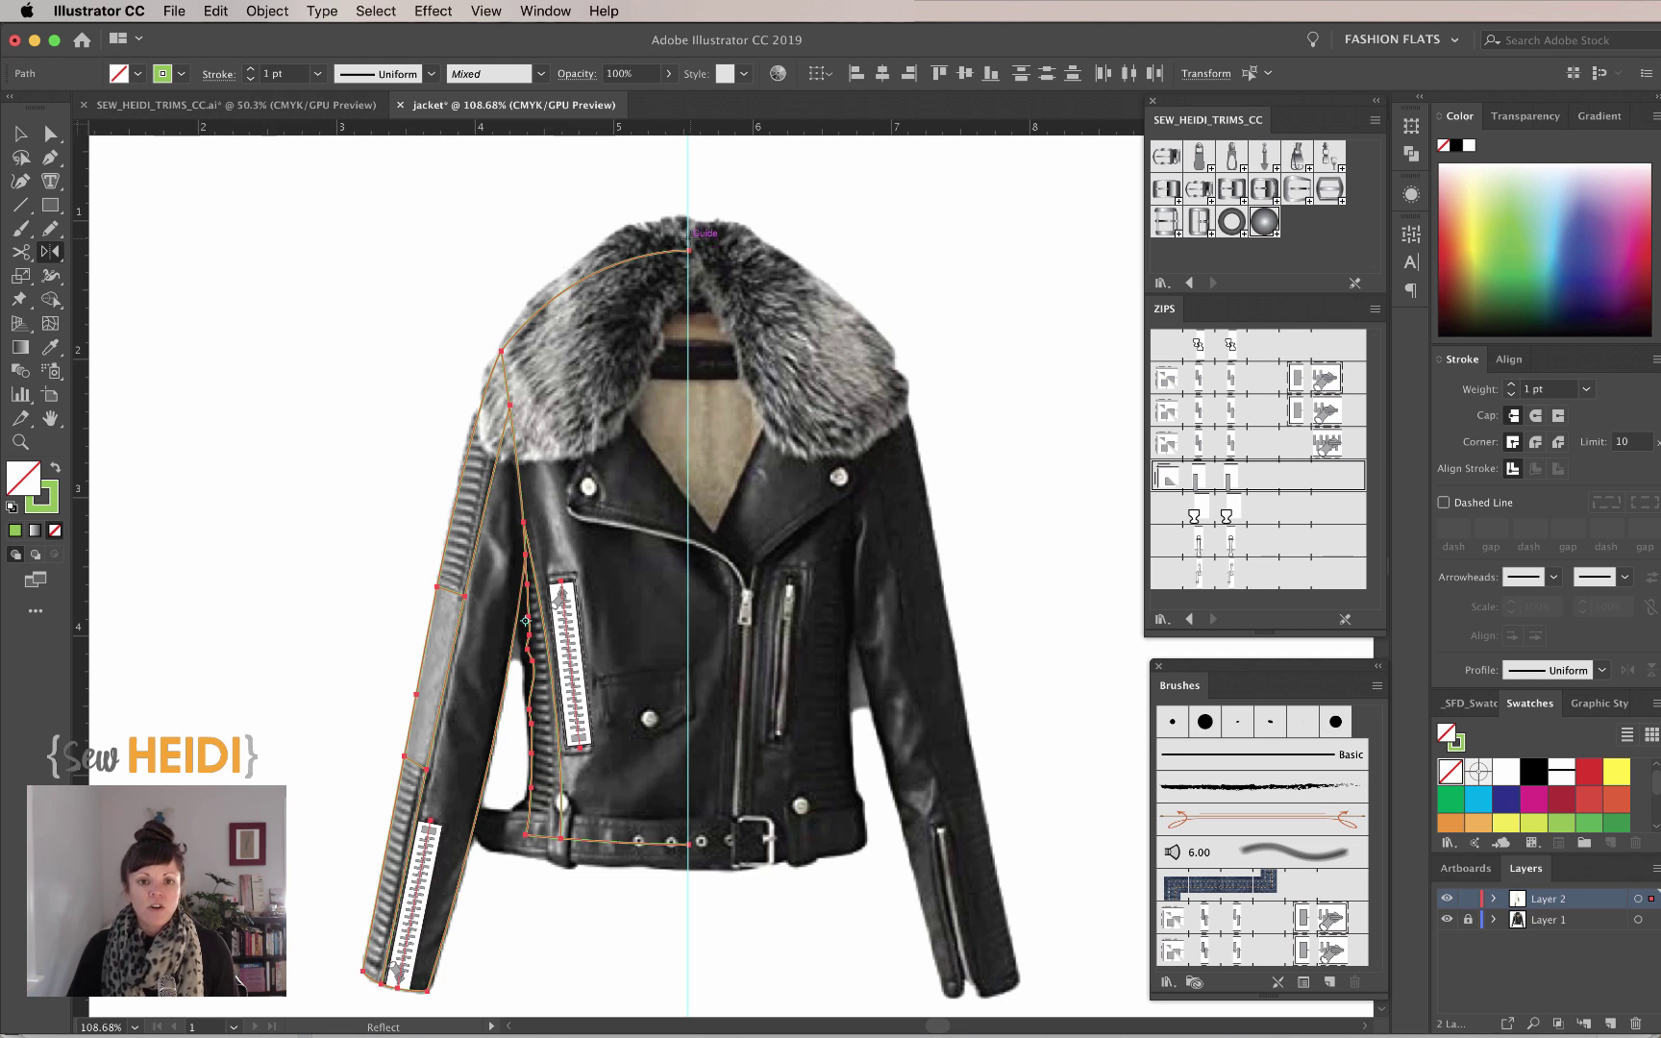
pyautogui.keyDown('alt'); pyautogui.click(688, 237); pyautogui.keyUp('alt')
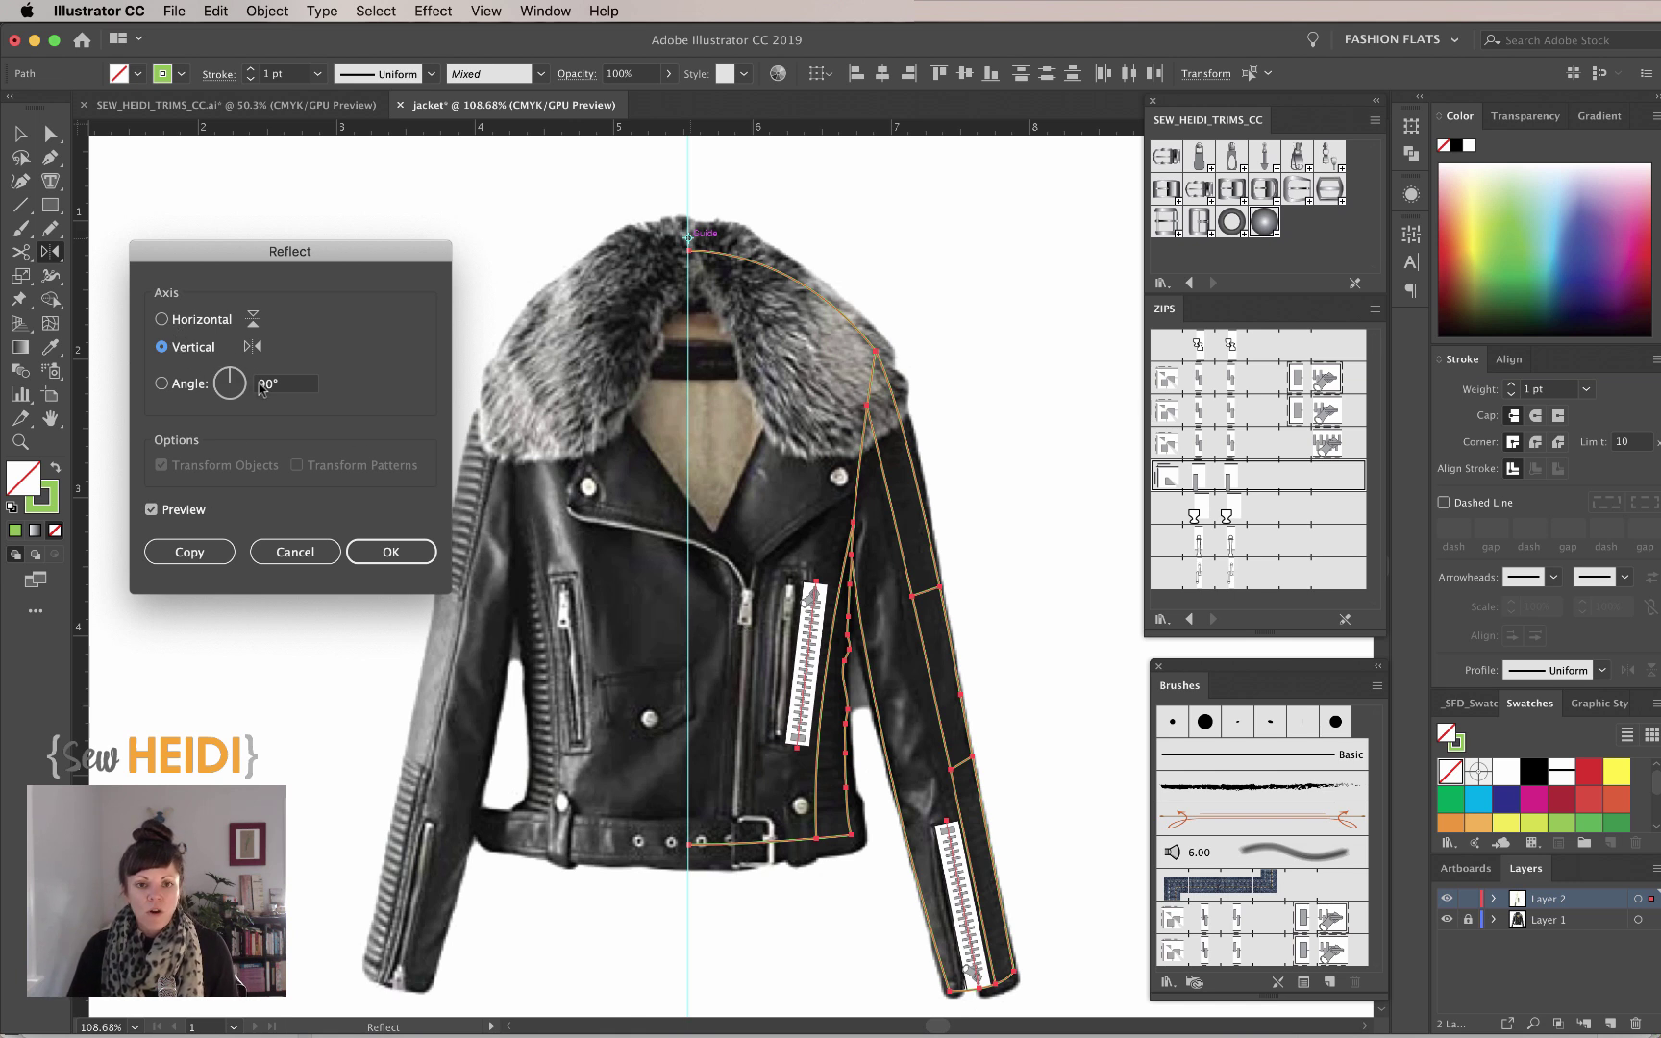
pyautogui.click(188, 561)
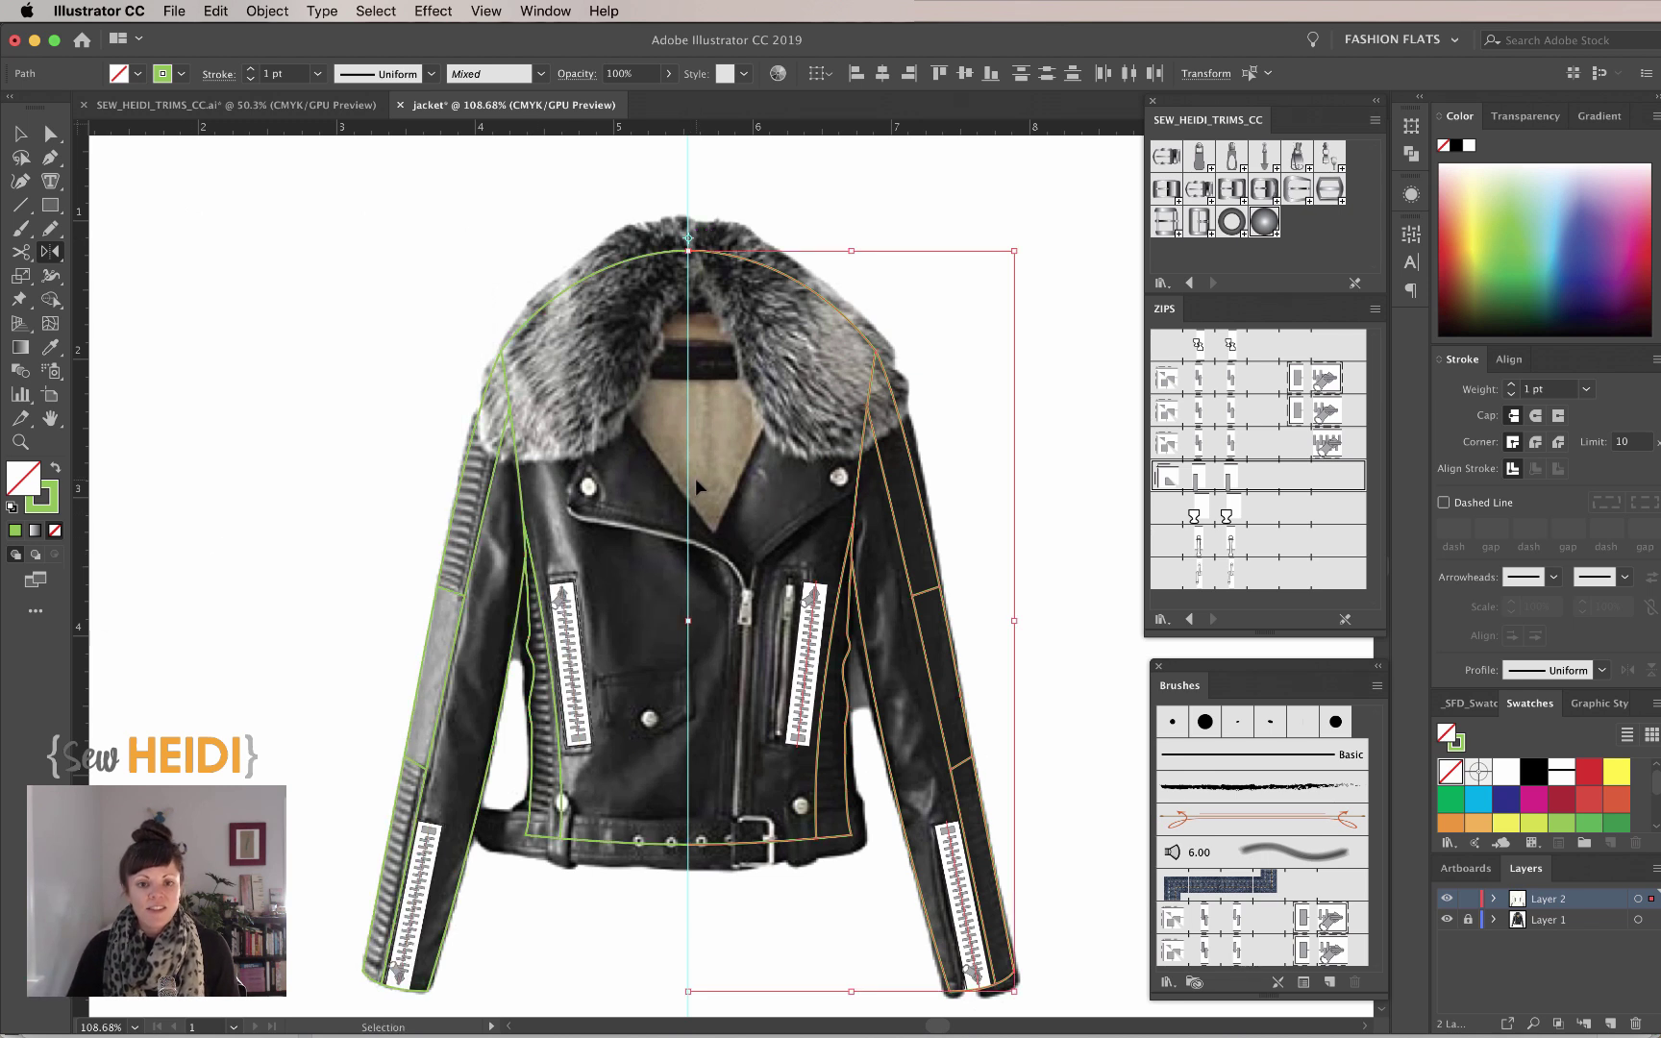
pyautogui.press('super+shift+a')
# Join the two jacket outline halves at their open endpoints on the centre line, at the neck and at the hem.
pyautogui.press('a')
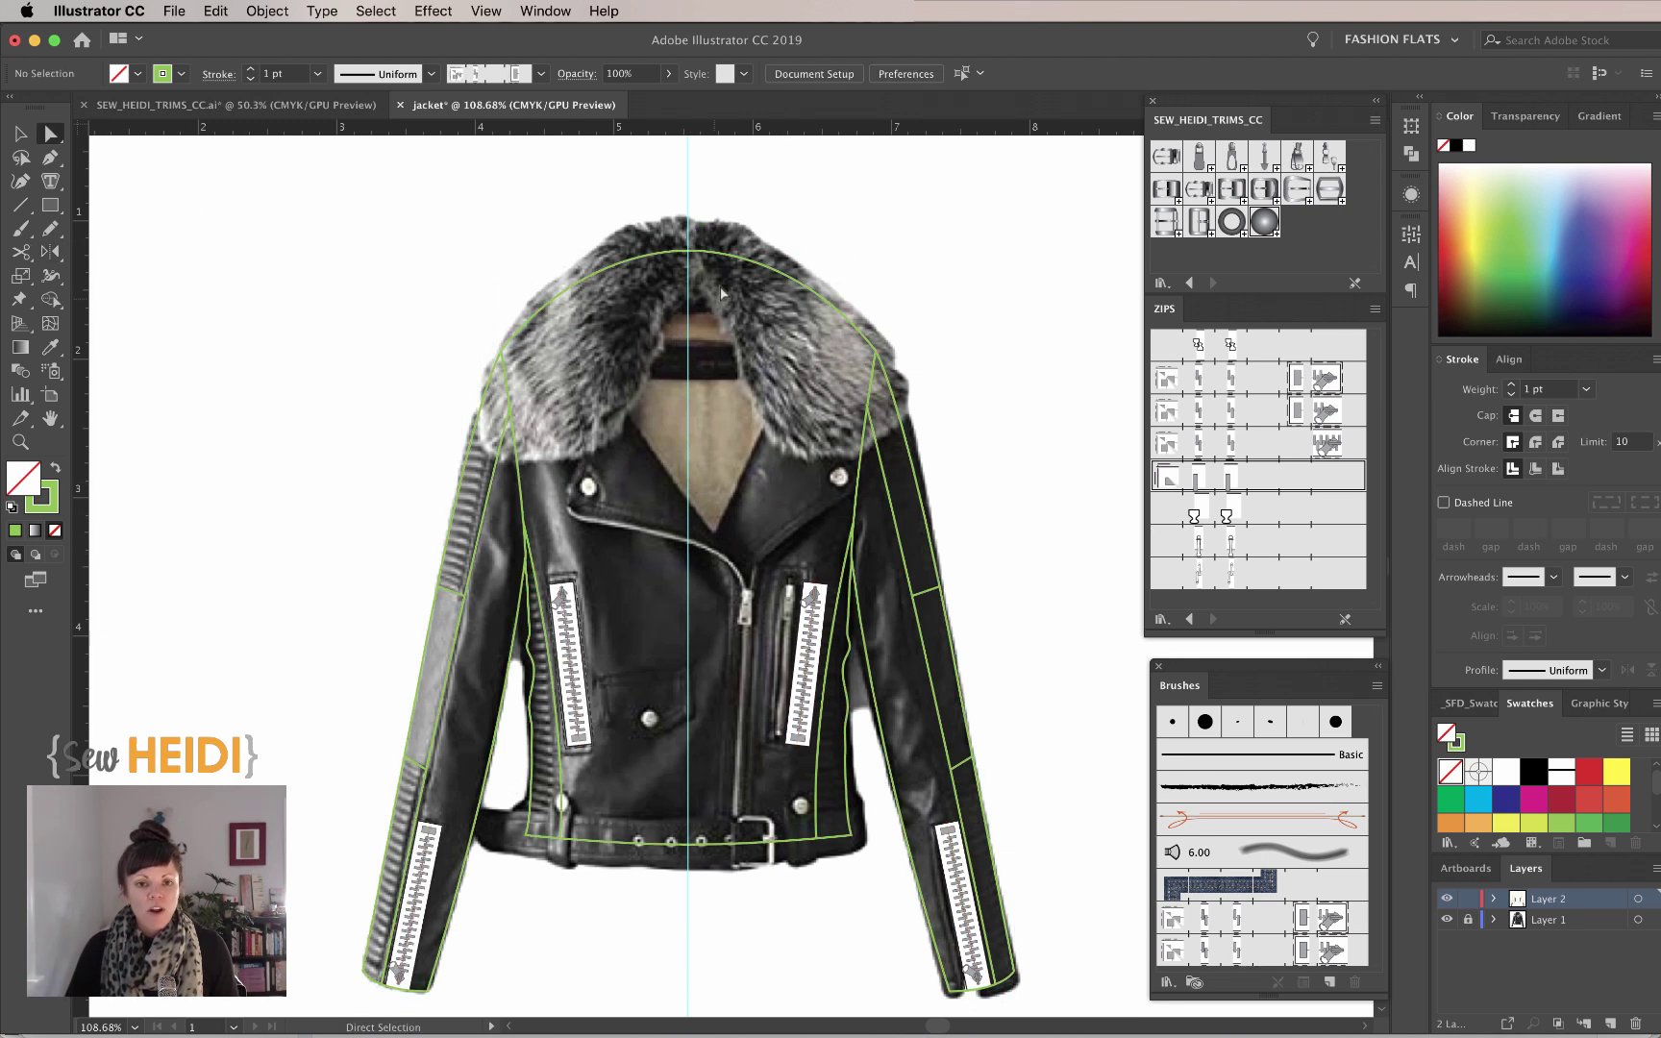
pyautogui.moveTo(698, 267); pyautogui.dragTo(716, 283)
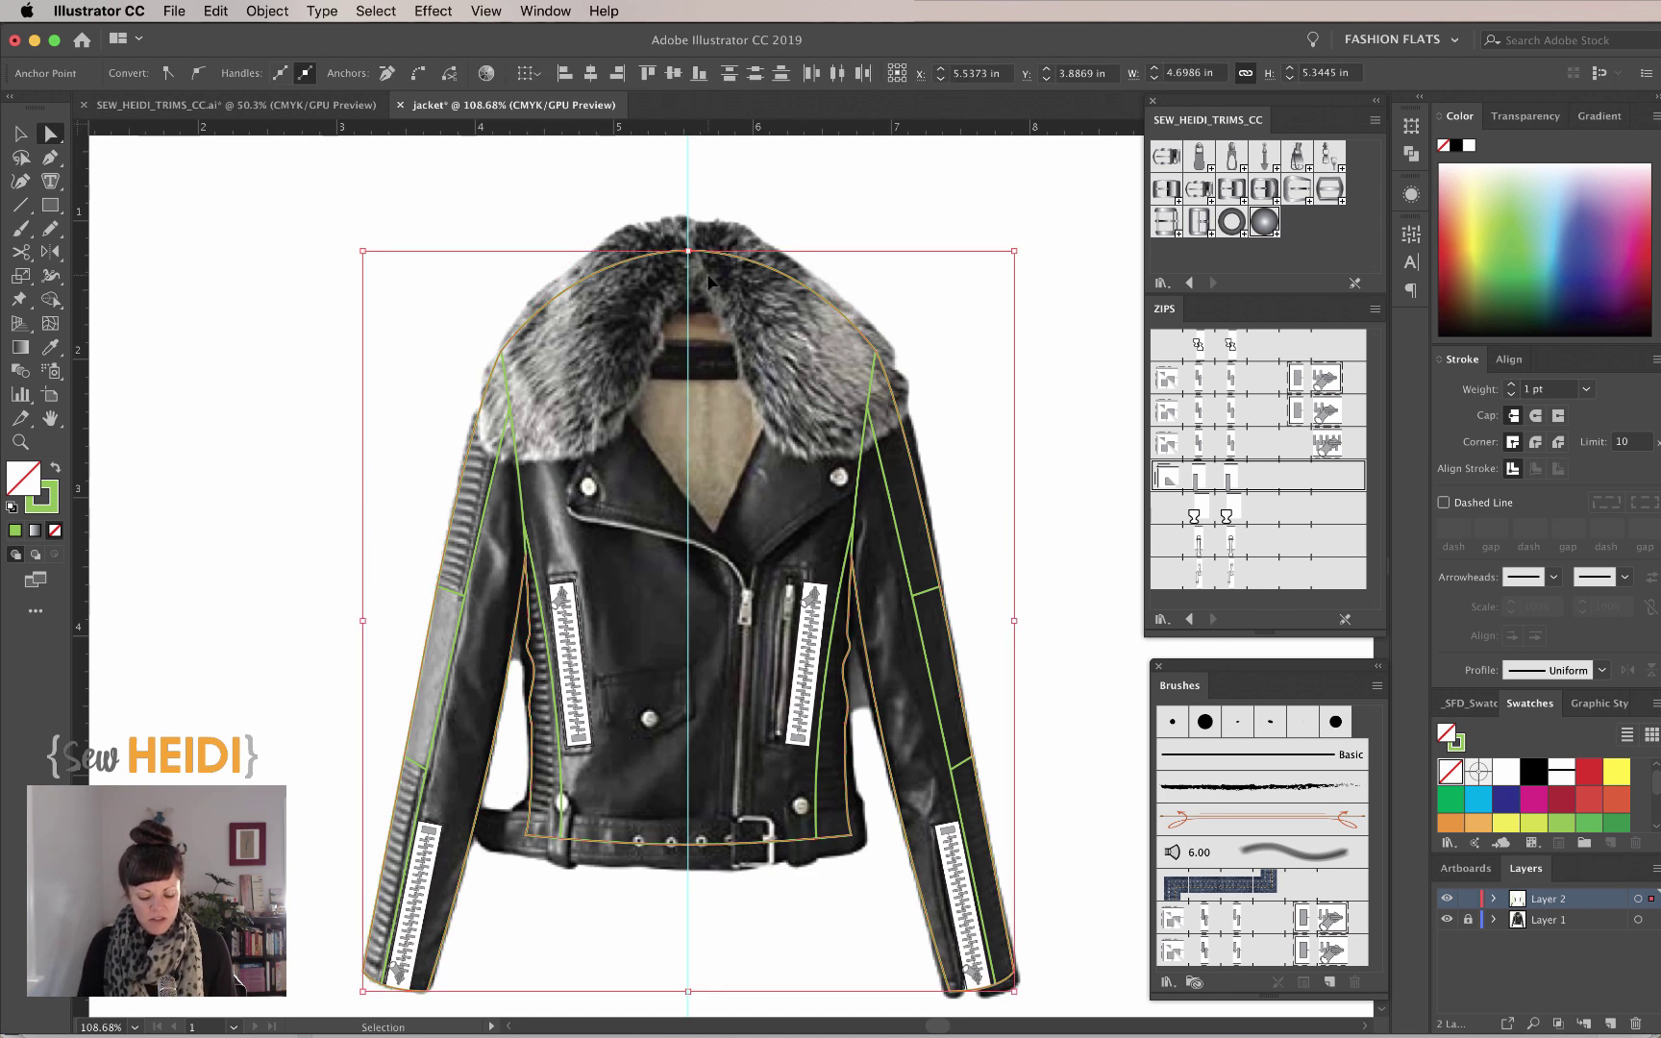
pyautogui.hotkey('ctrl', 'j')
pyautogui.moveTo(717, 915); pyautogui.dragTo(665, 814)
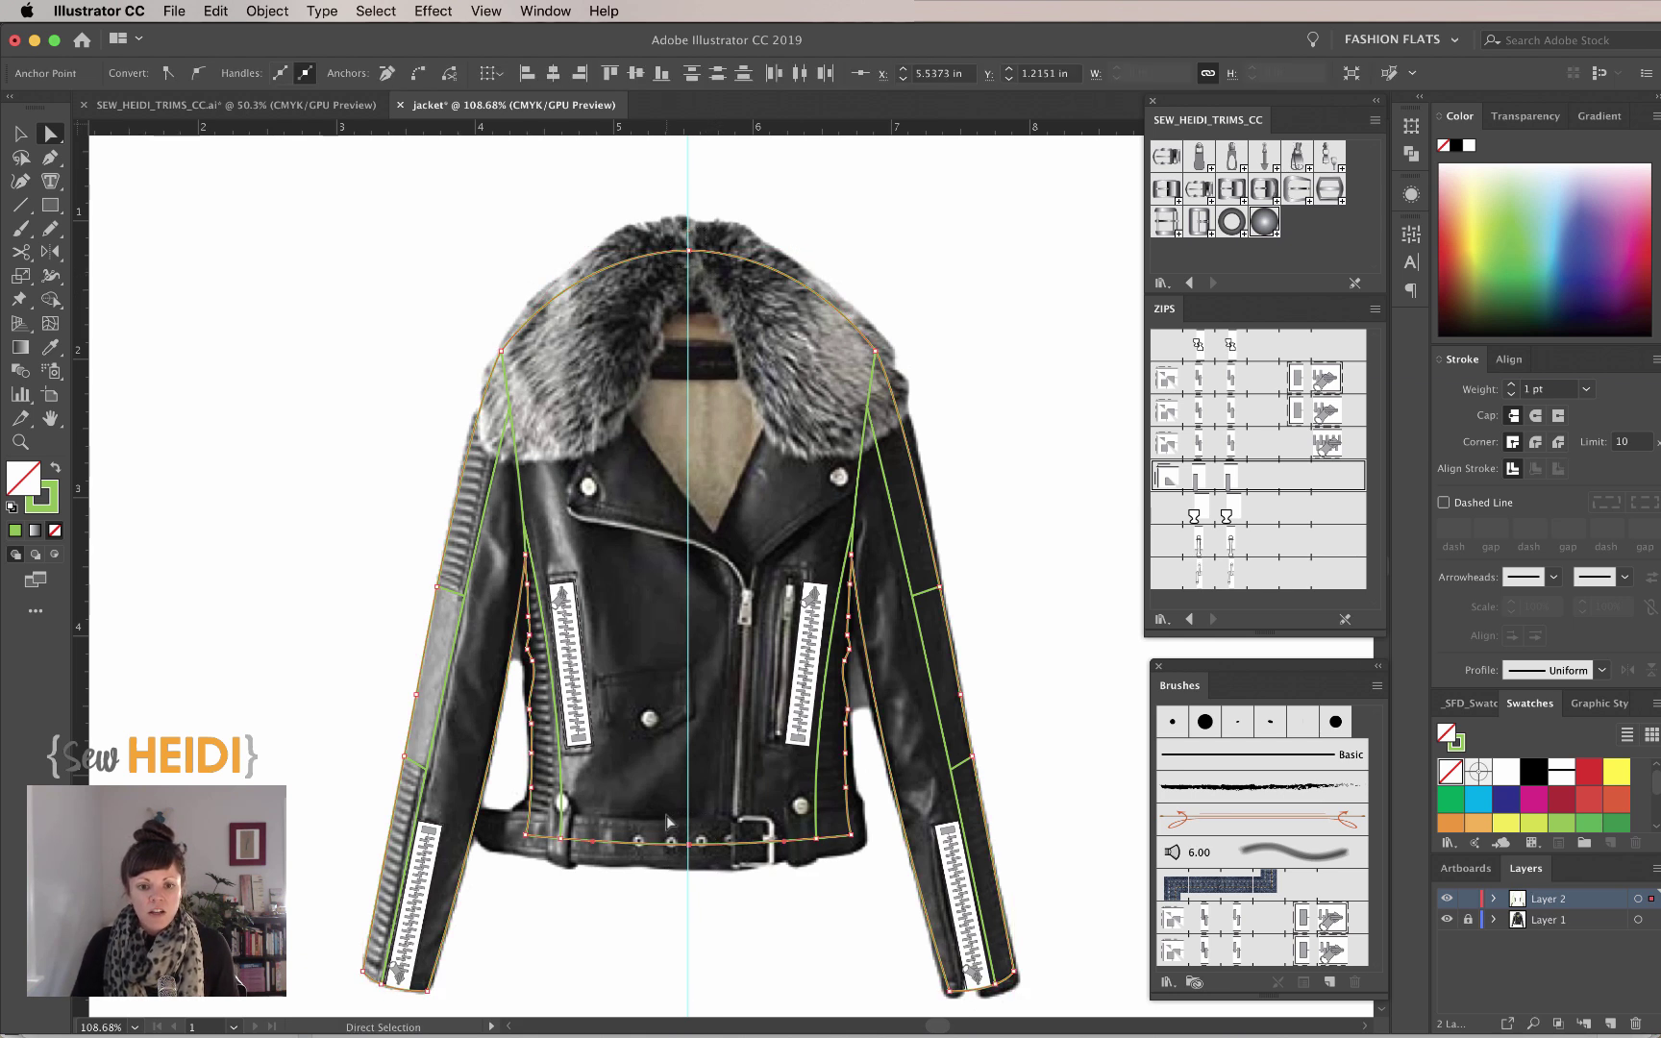
pyautogui.press('super+j')
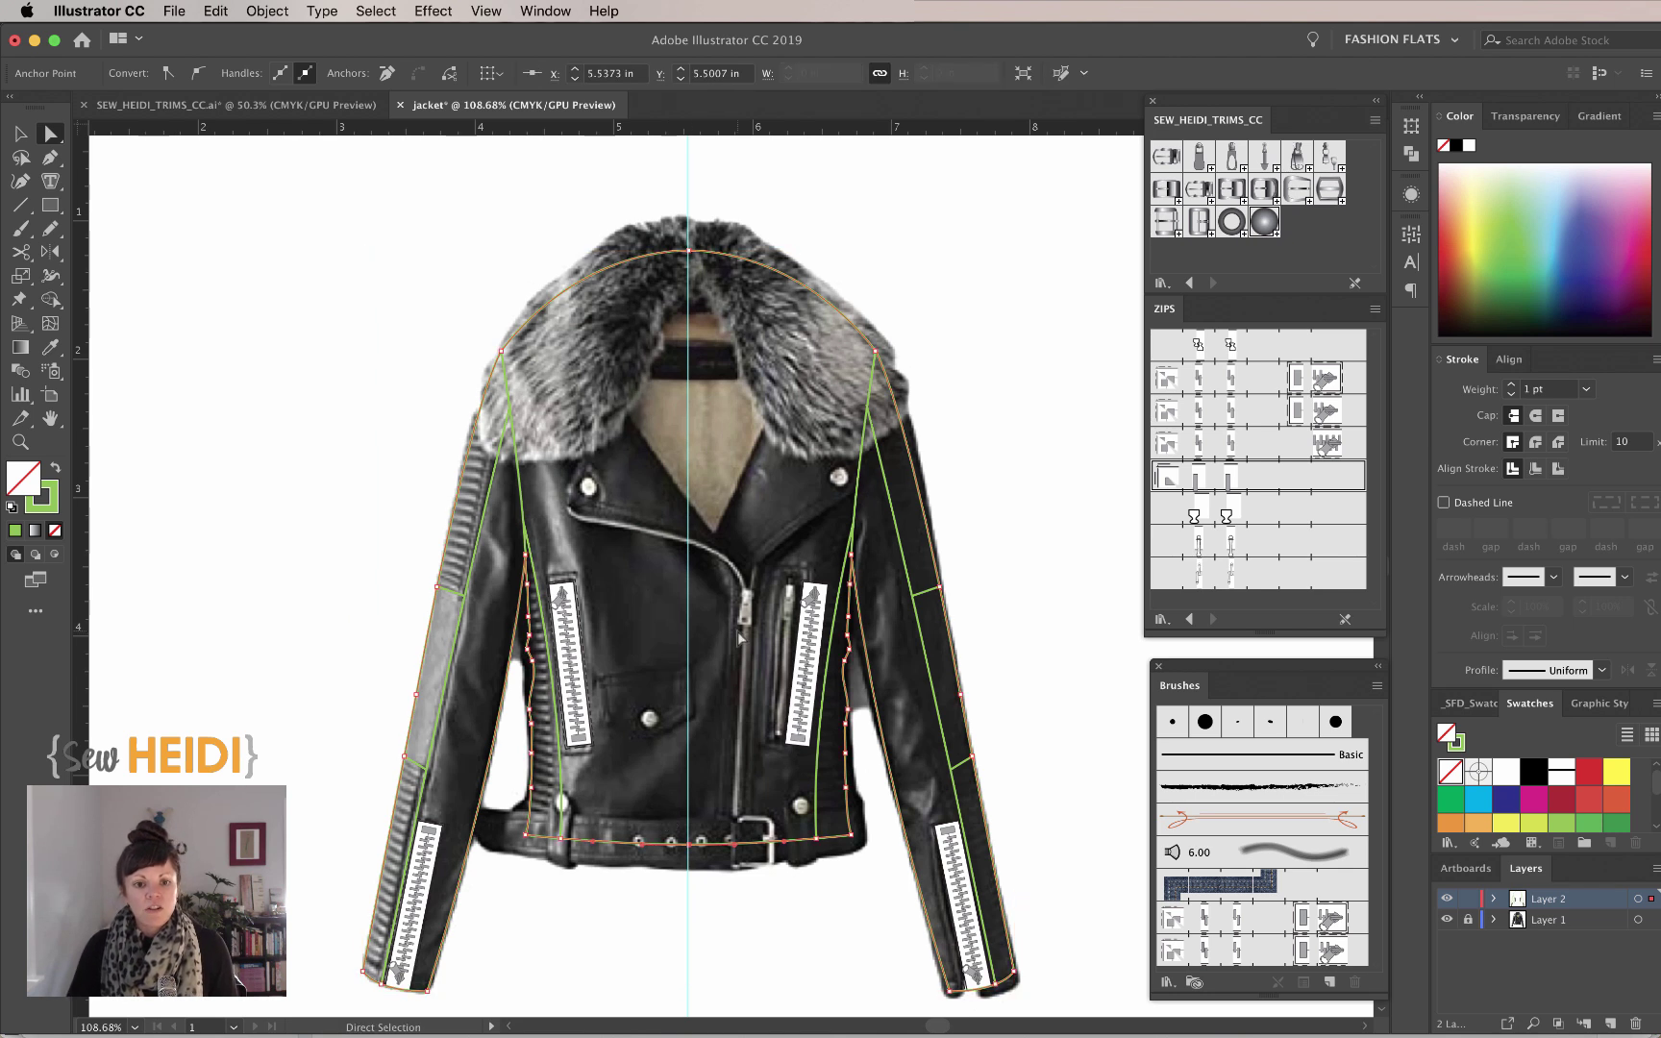
# Select the joined jacket outline and hide the reference photo on Layer 1.
pyautogui.press('v')
pyautogui.click(737, 632)
pyautogui.click(693, 250)
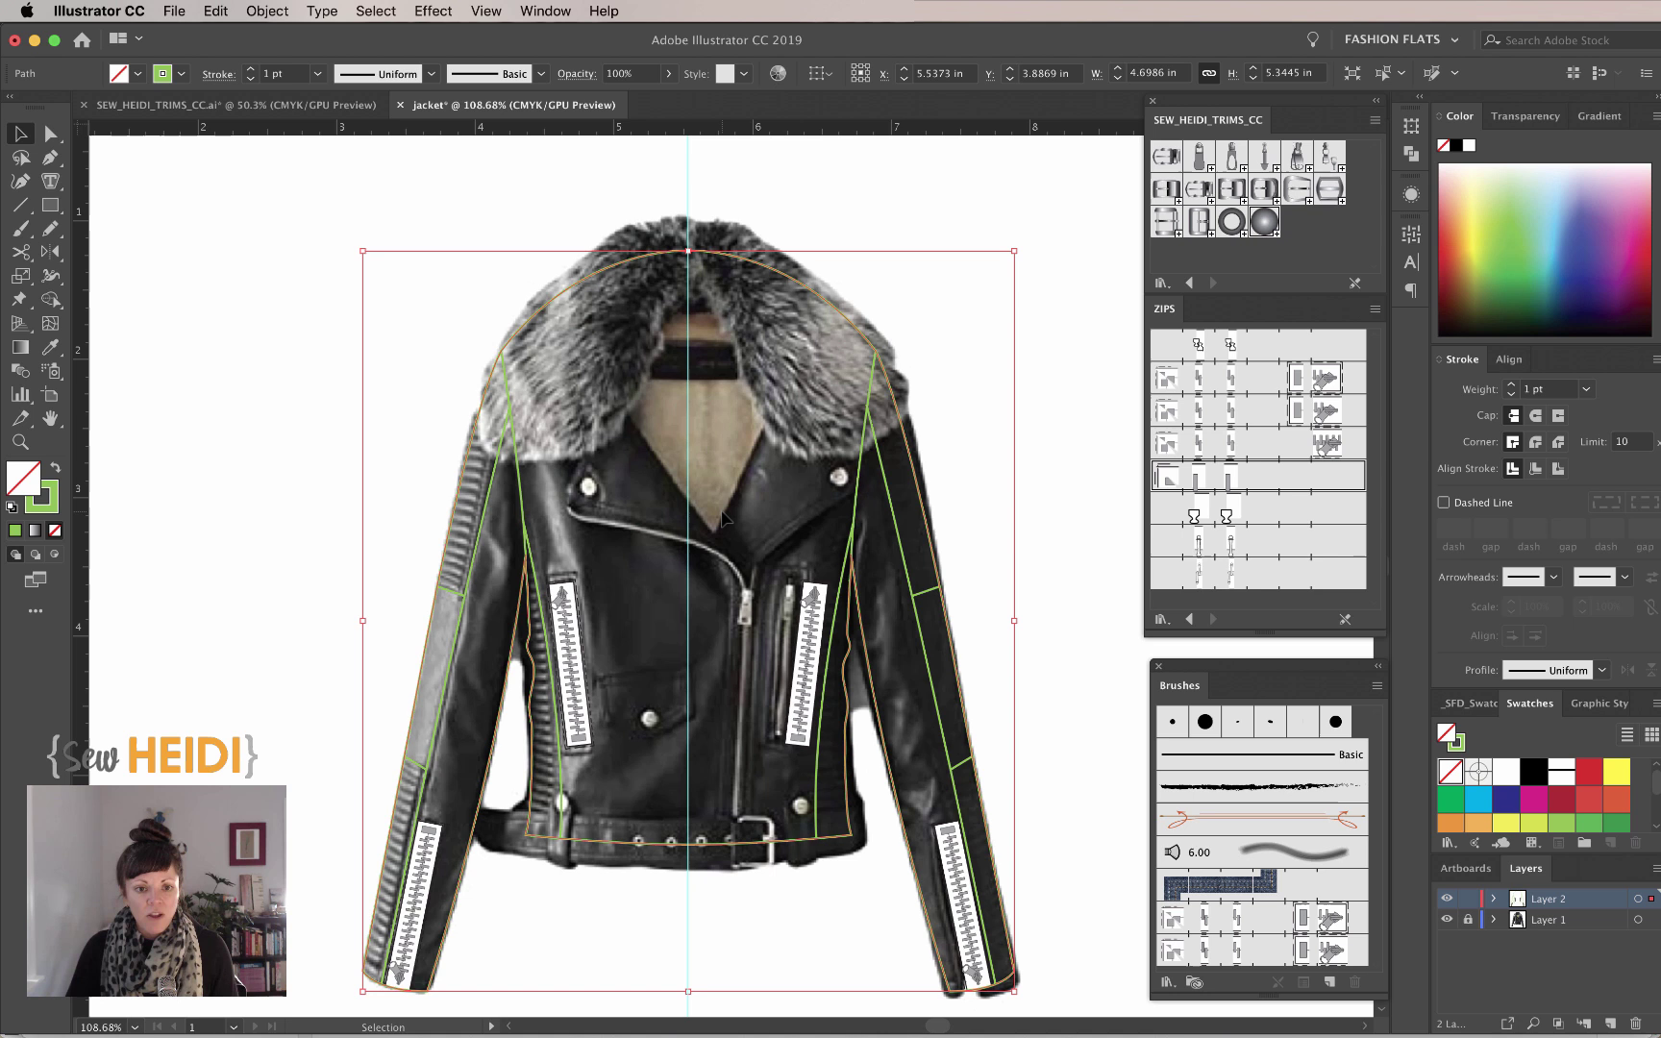
pyautogui.click(1444, 921)
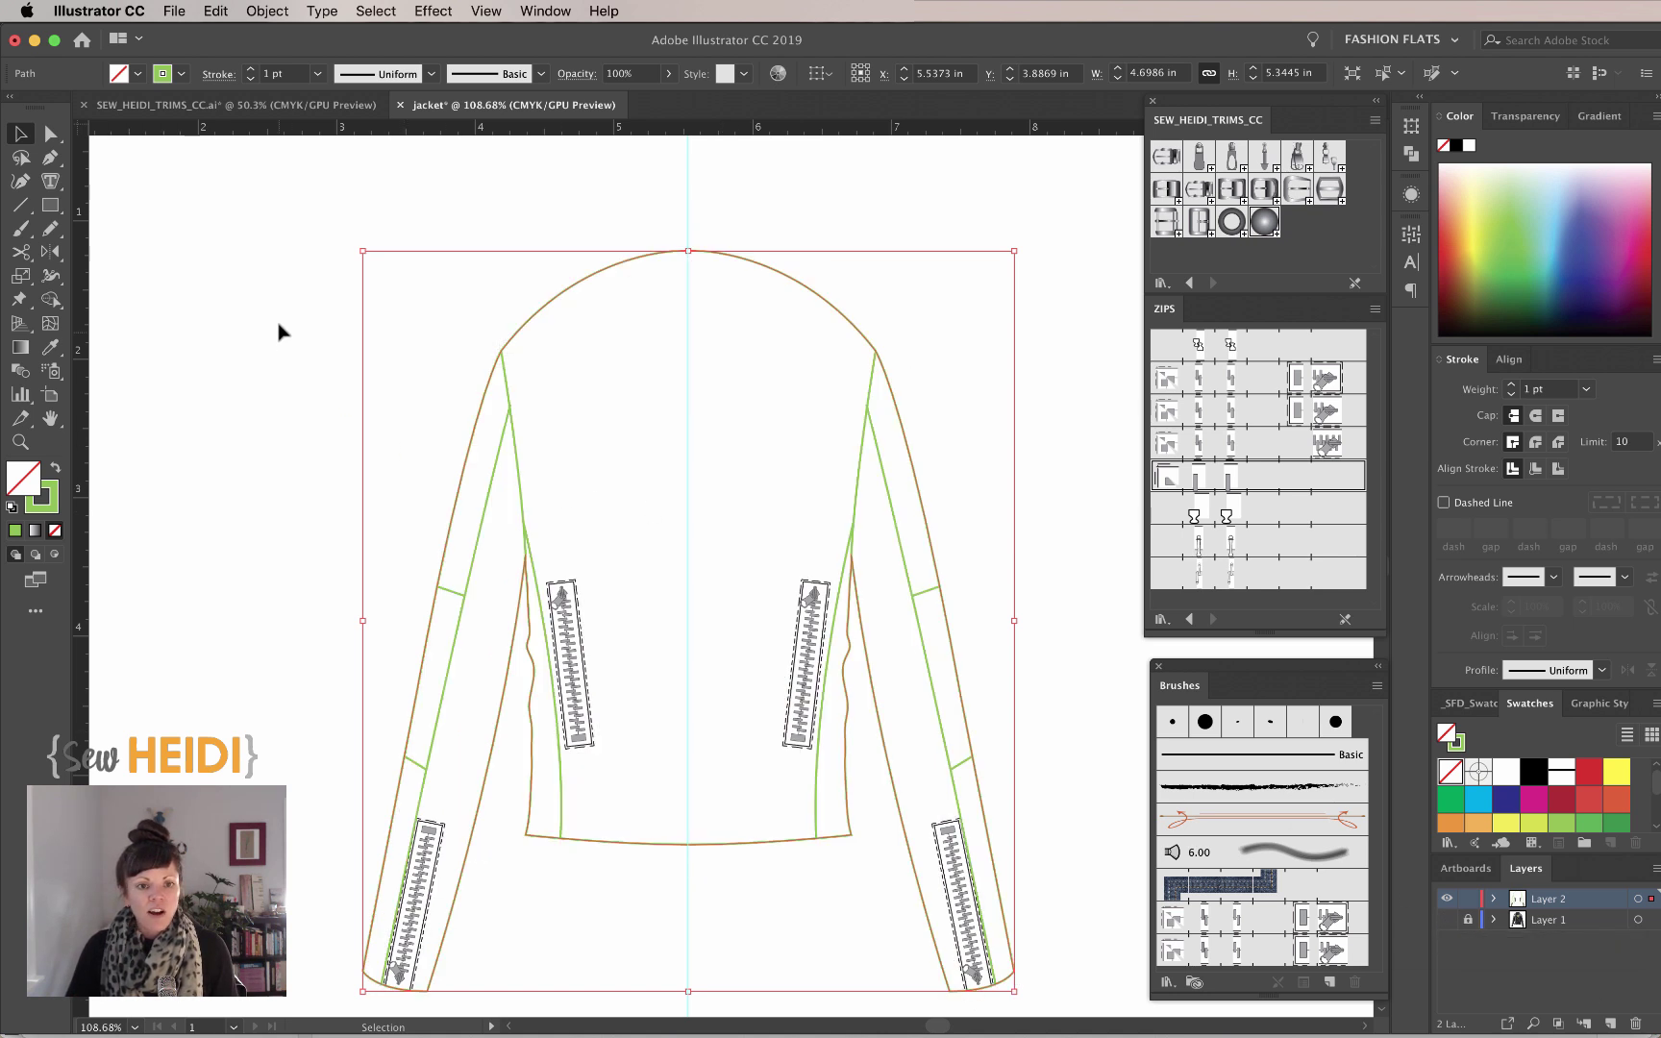
# Create closed shapes from the upper and lower outer sleeve panels and both body side panels with Shape Builder, leaving the zippers out.
pyautogui.scroll(-3, 278, 327)
pyautogui.moveTo(247, 252); pyautogui.dragTo(1065, 896)
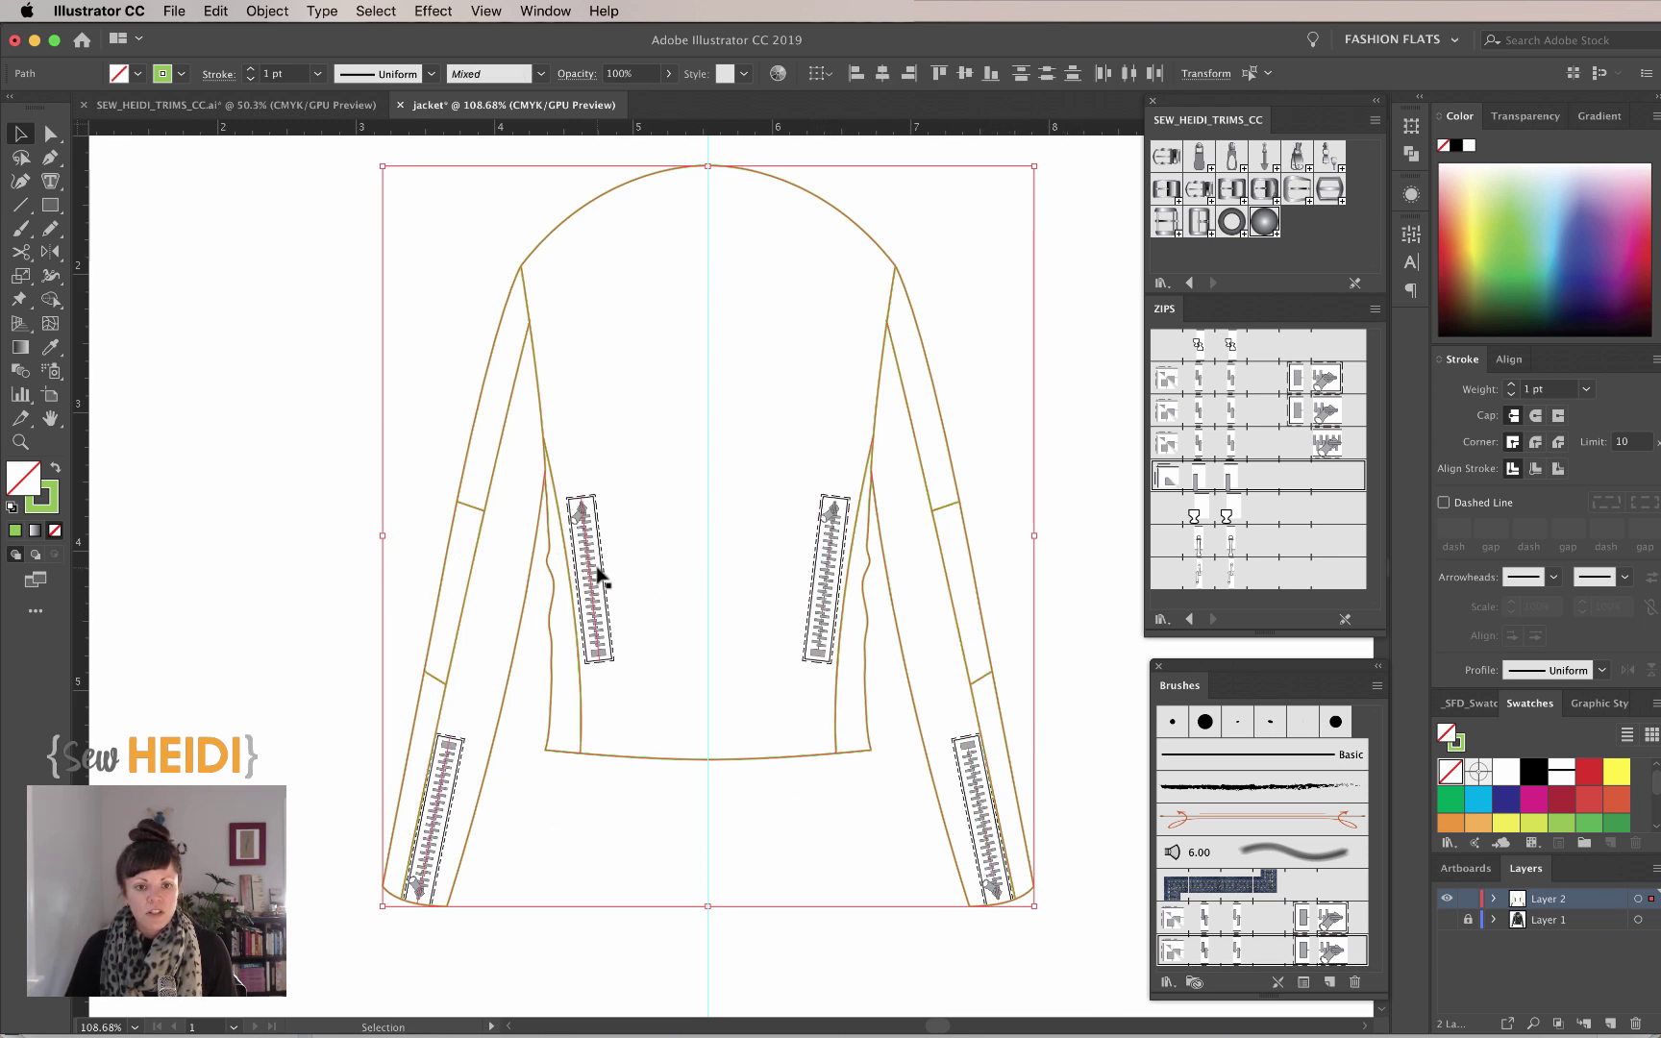
pyautogui.keyDown('shift'); pyautogui.click(442, 792); pyautogui.keyUp('shift')
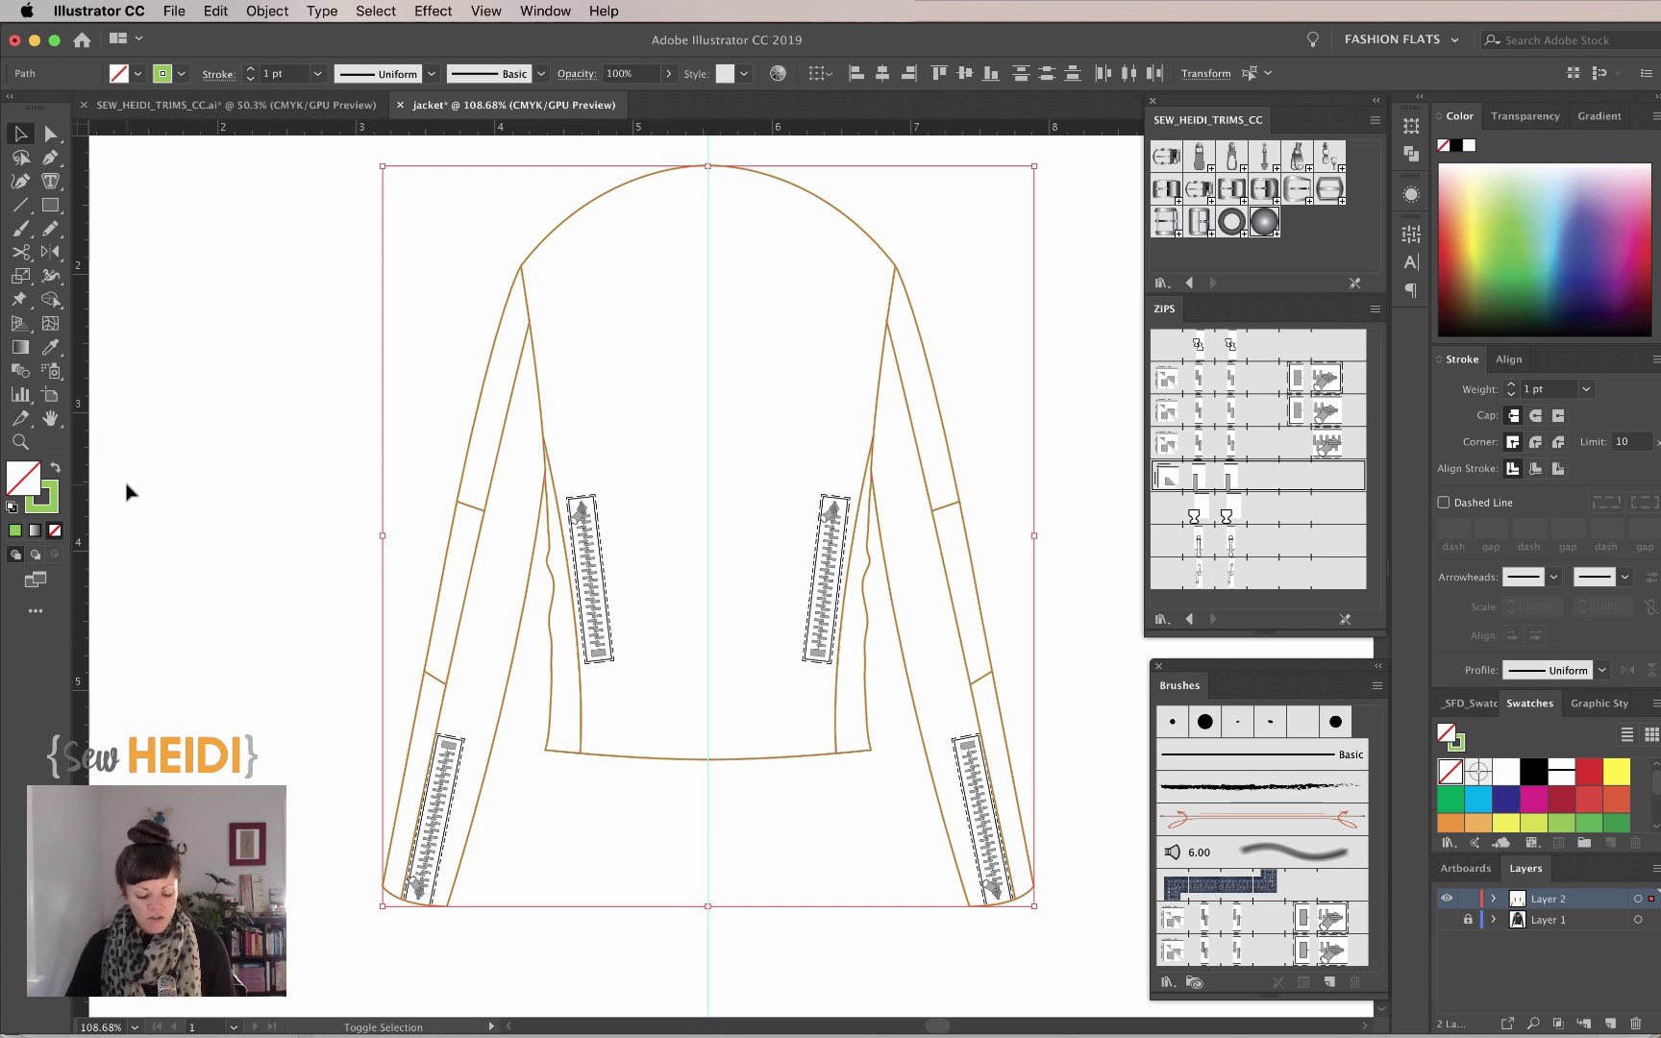
pyautogui.hotkey('shift', 'm')
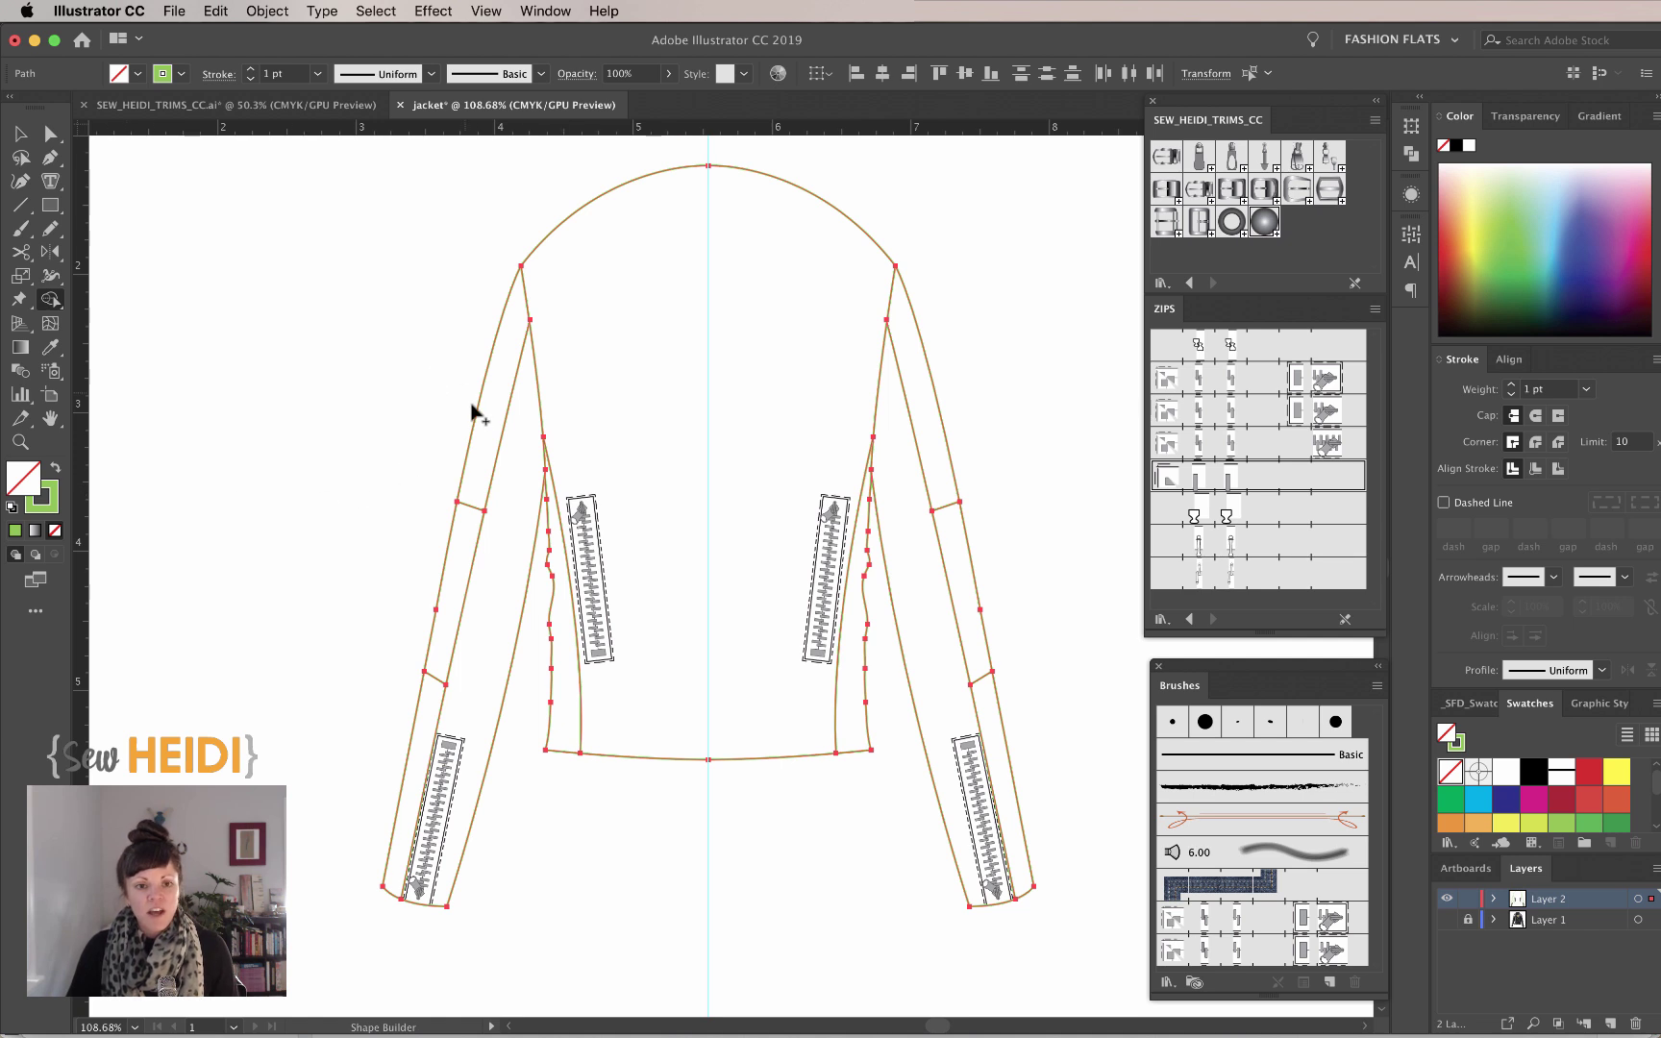
pyautogui.click(484, 420)
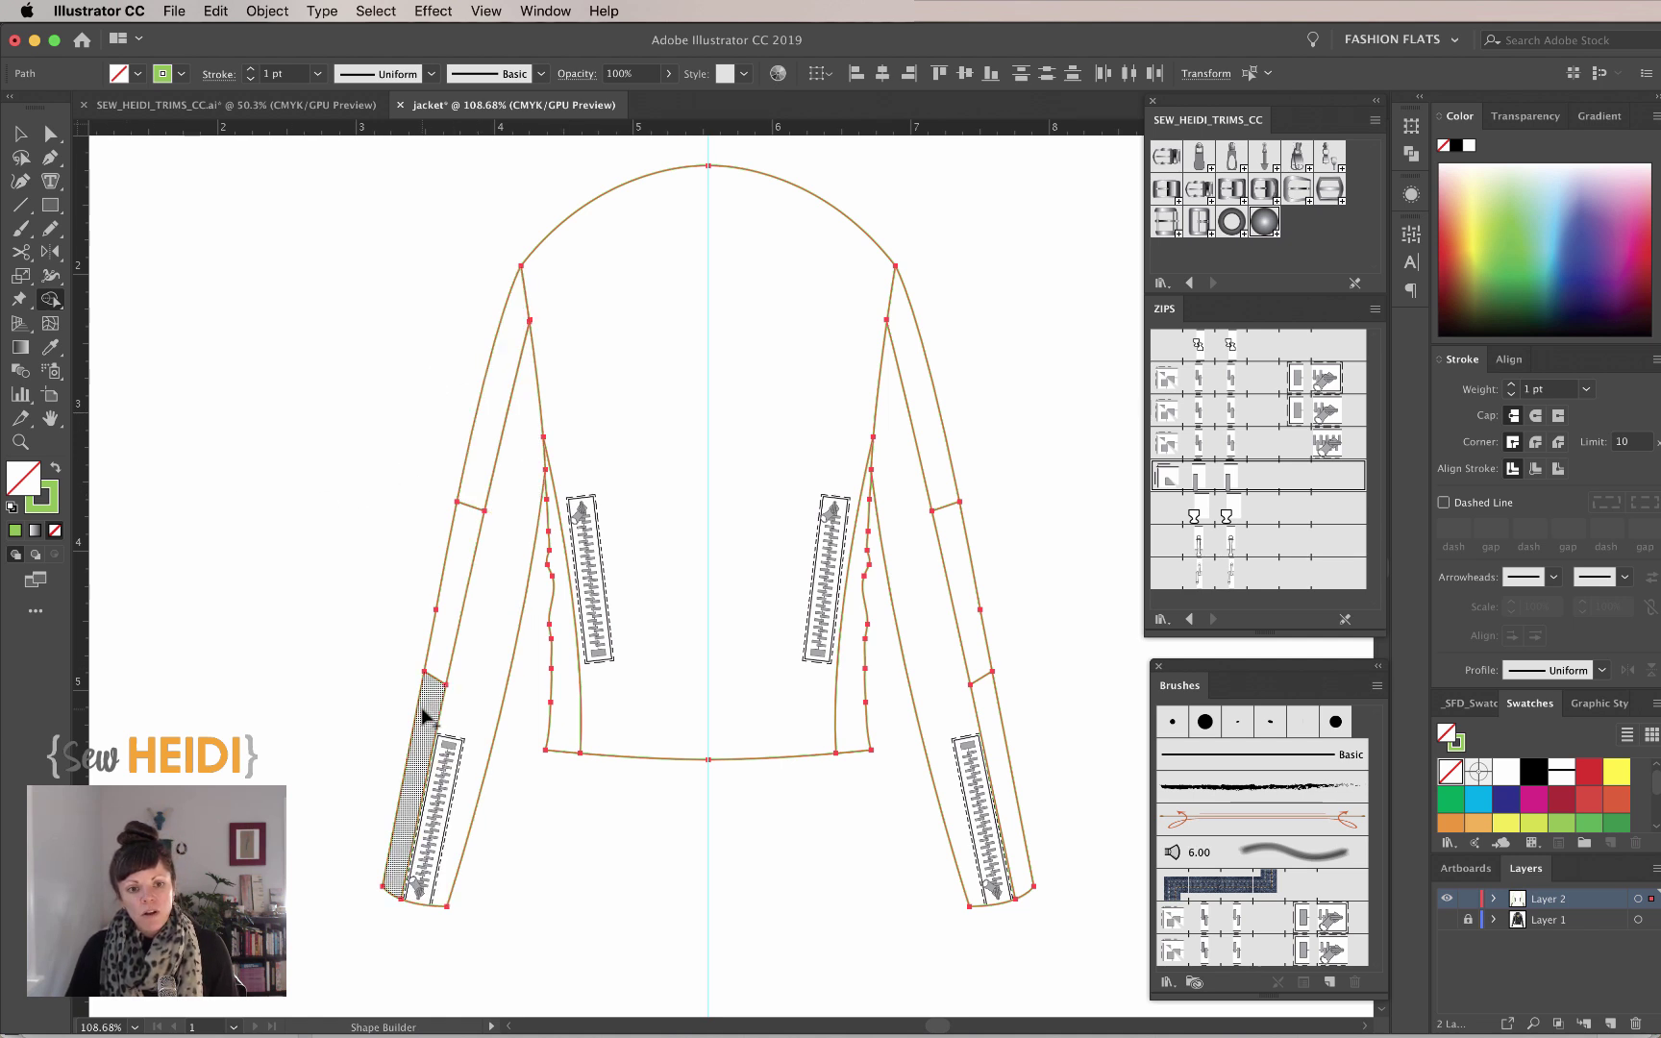
pyautogui.click(423, 706)
pyautogui.click(569, 703)
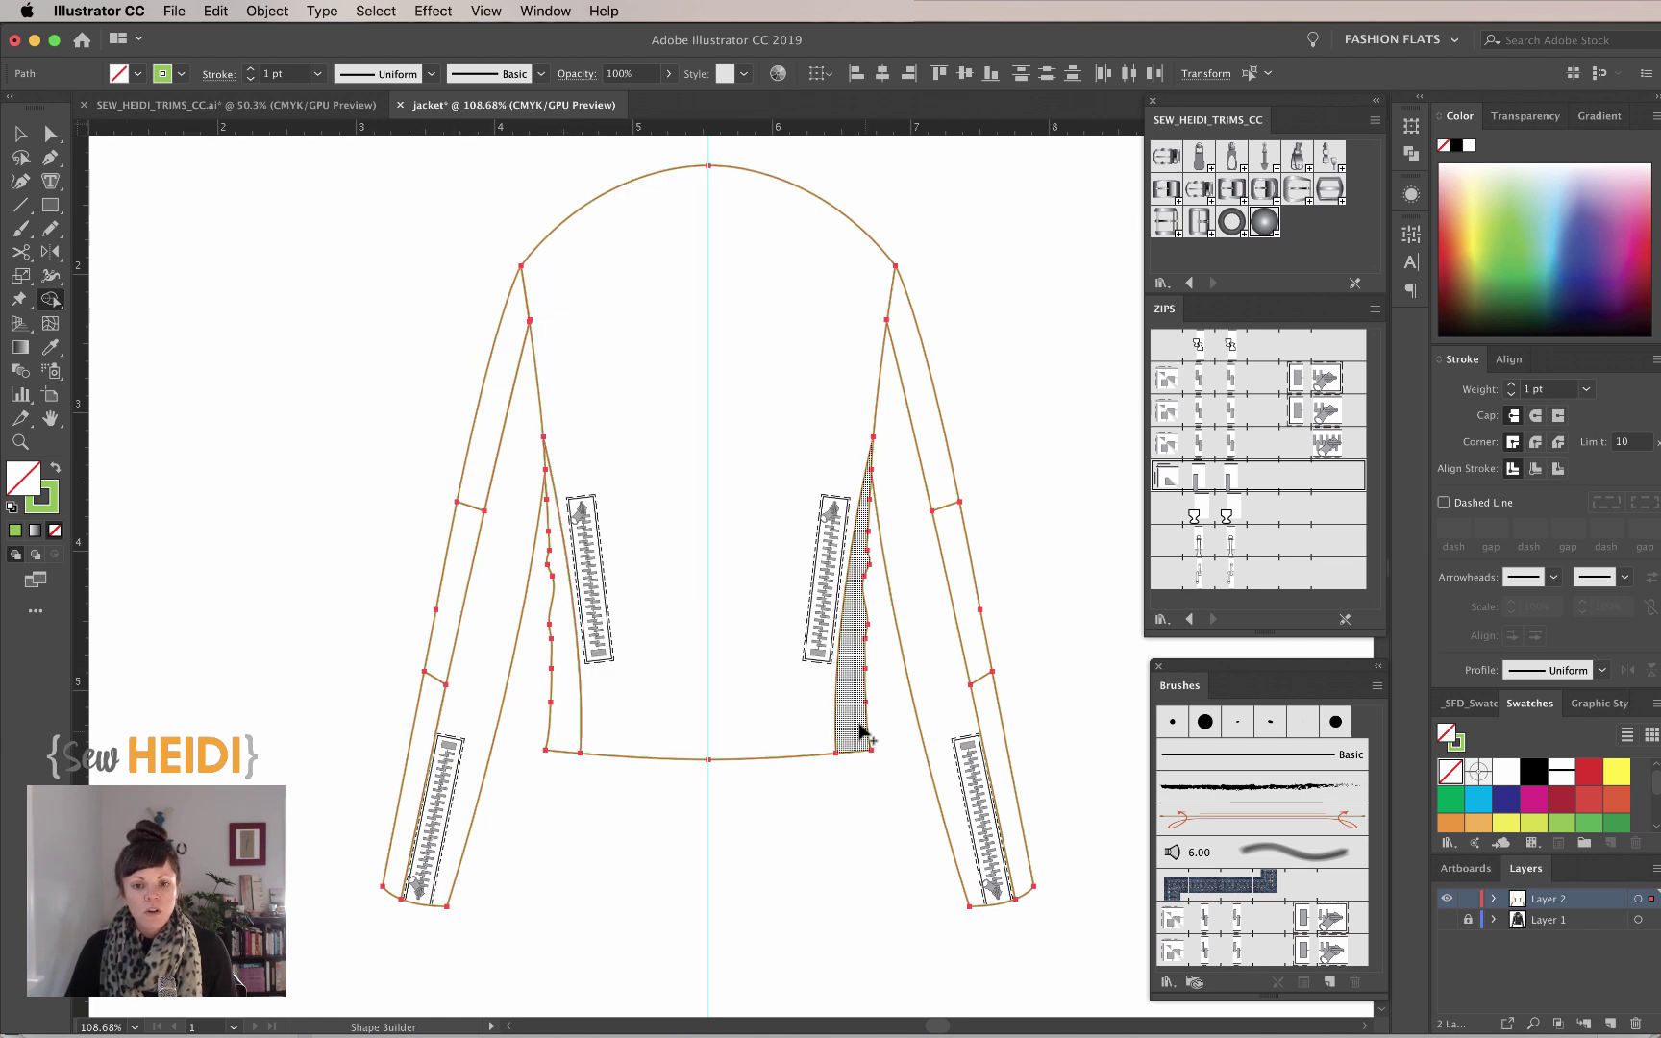
pyautogui.click(849, 719)
pyautogui.click(954, 515)
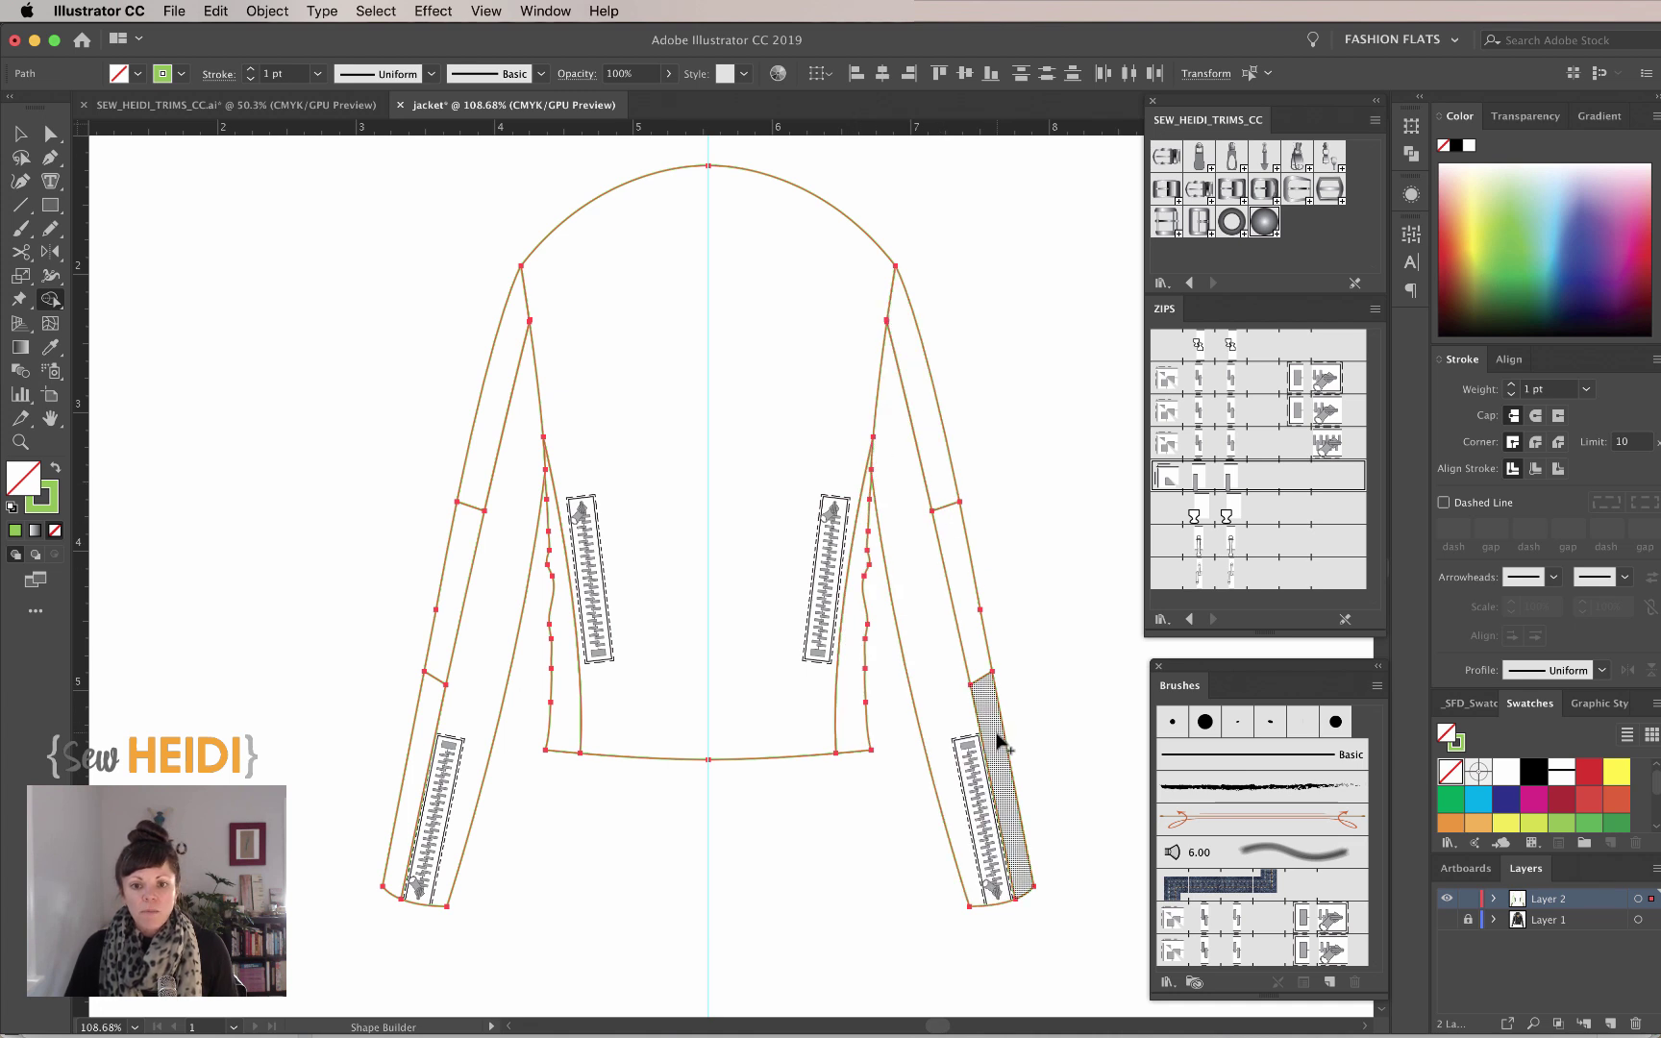
pyautogui.click(1001, 741)
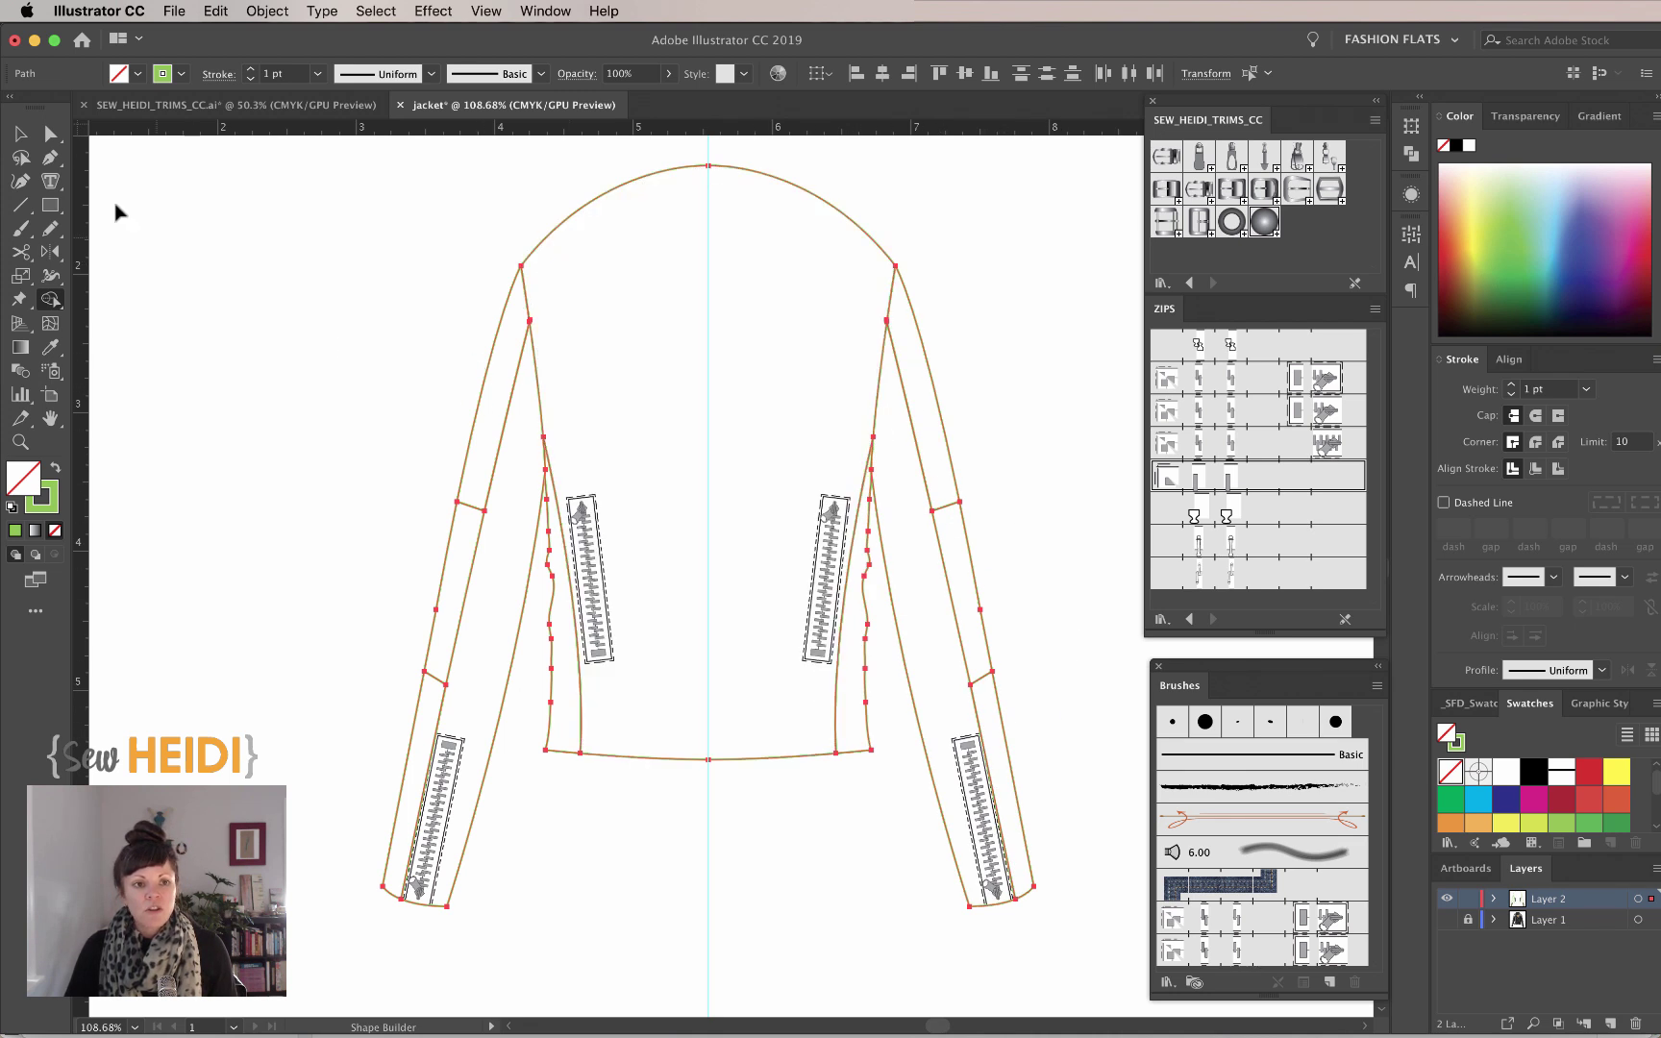
pyautogui.click(27, 140)
pyautogui.click(288, 384)
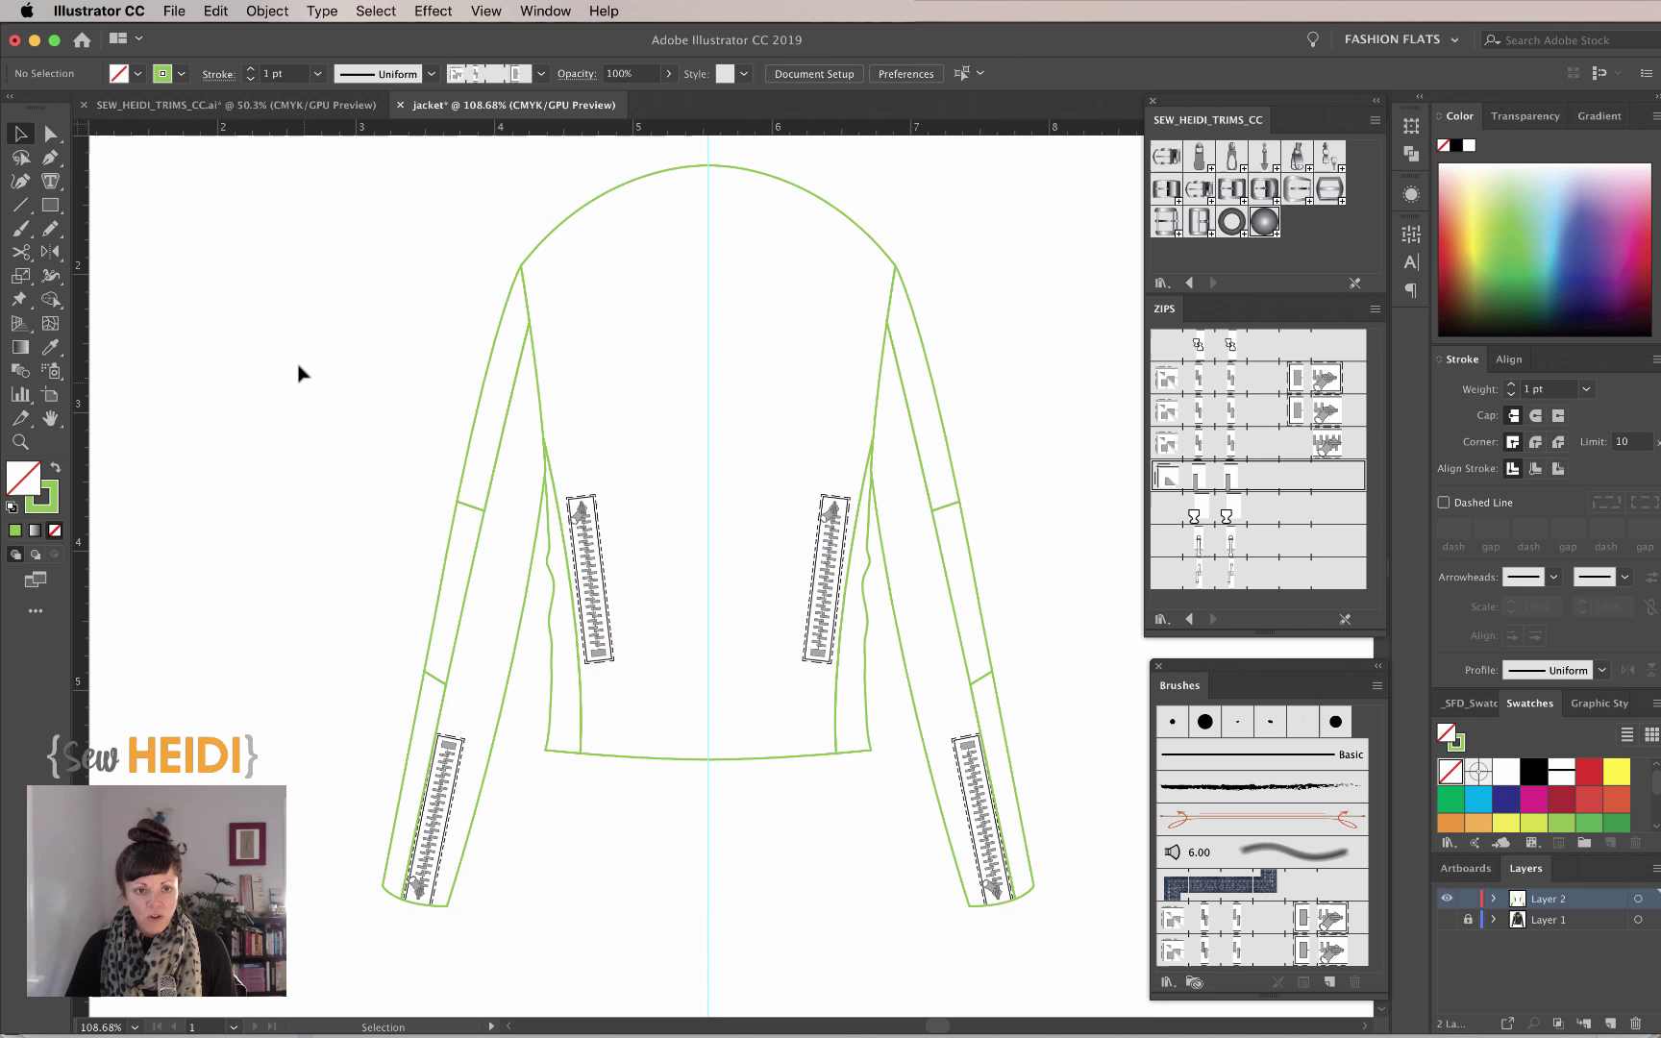
# Draw a rectangle about 0.39 by 0.05 in on empty canvas beside the left sleeve, filled black without a stroke.
pyautogui.press('z')
pyautogui.moveTo(192, 230); pyautogui.dragTo(519, 467)
pyautogui.press('m')
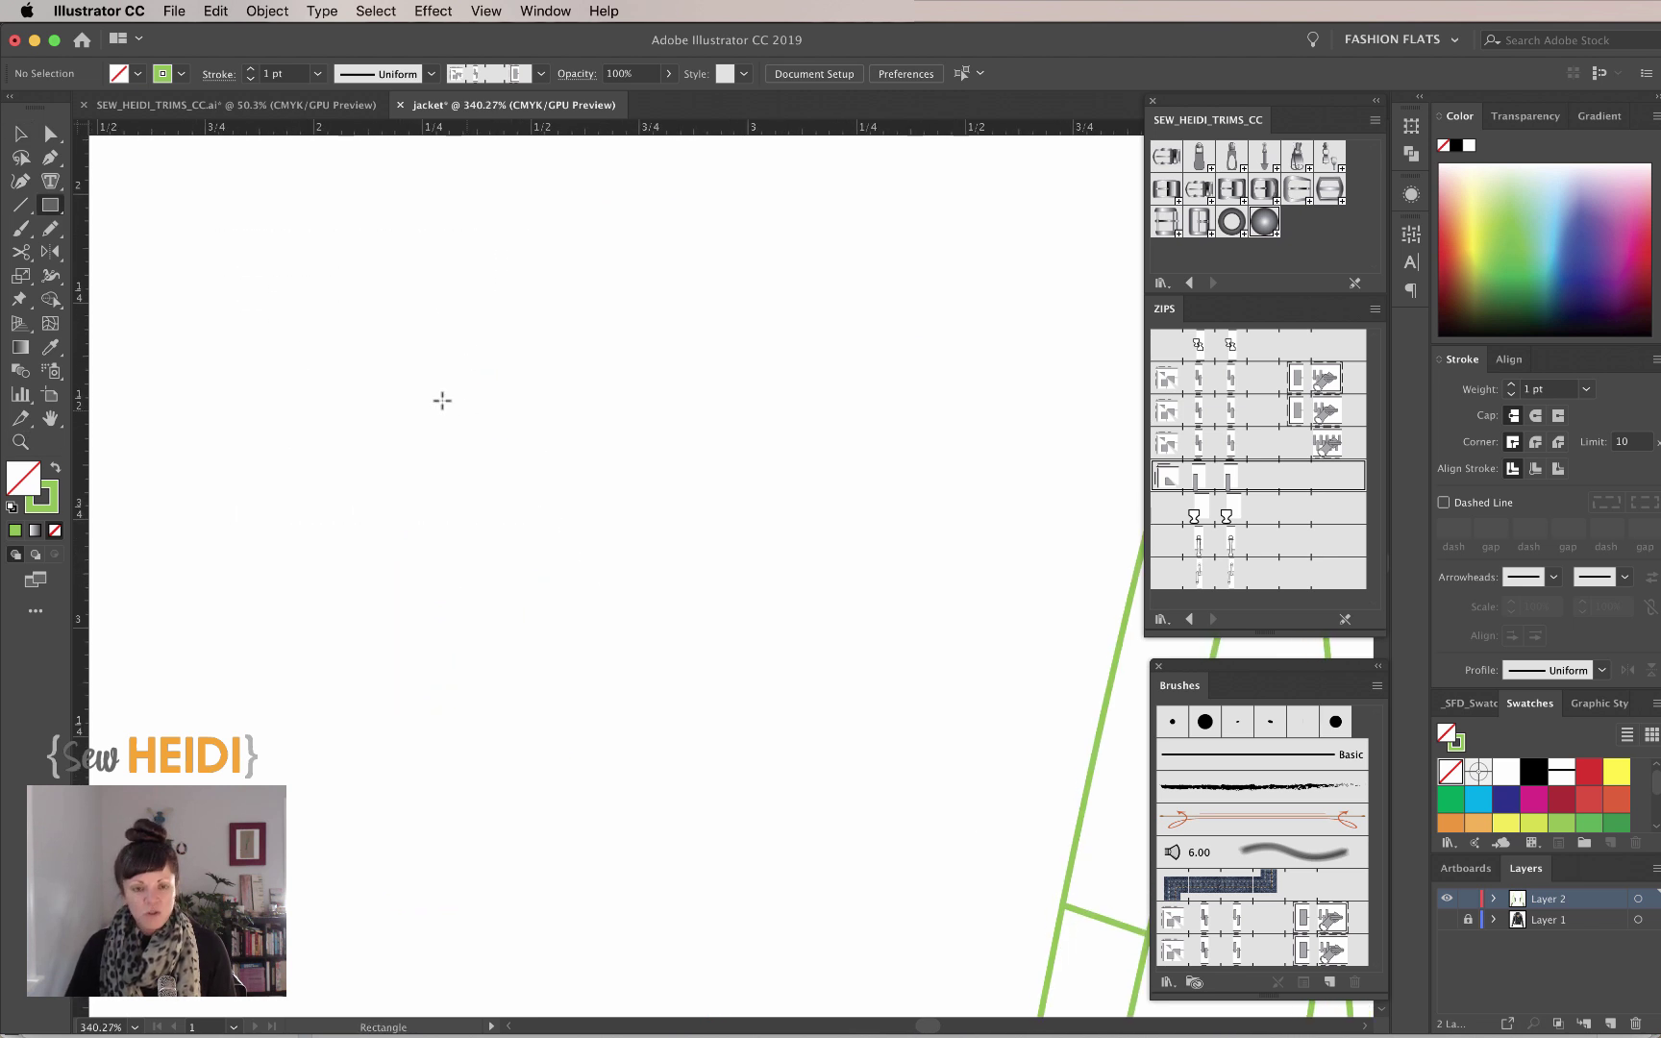
pyautogui.moveTo(406, 368); pyautogui.dragTo(576, 391)
pyautogui.click(54, 468)
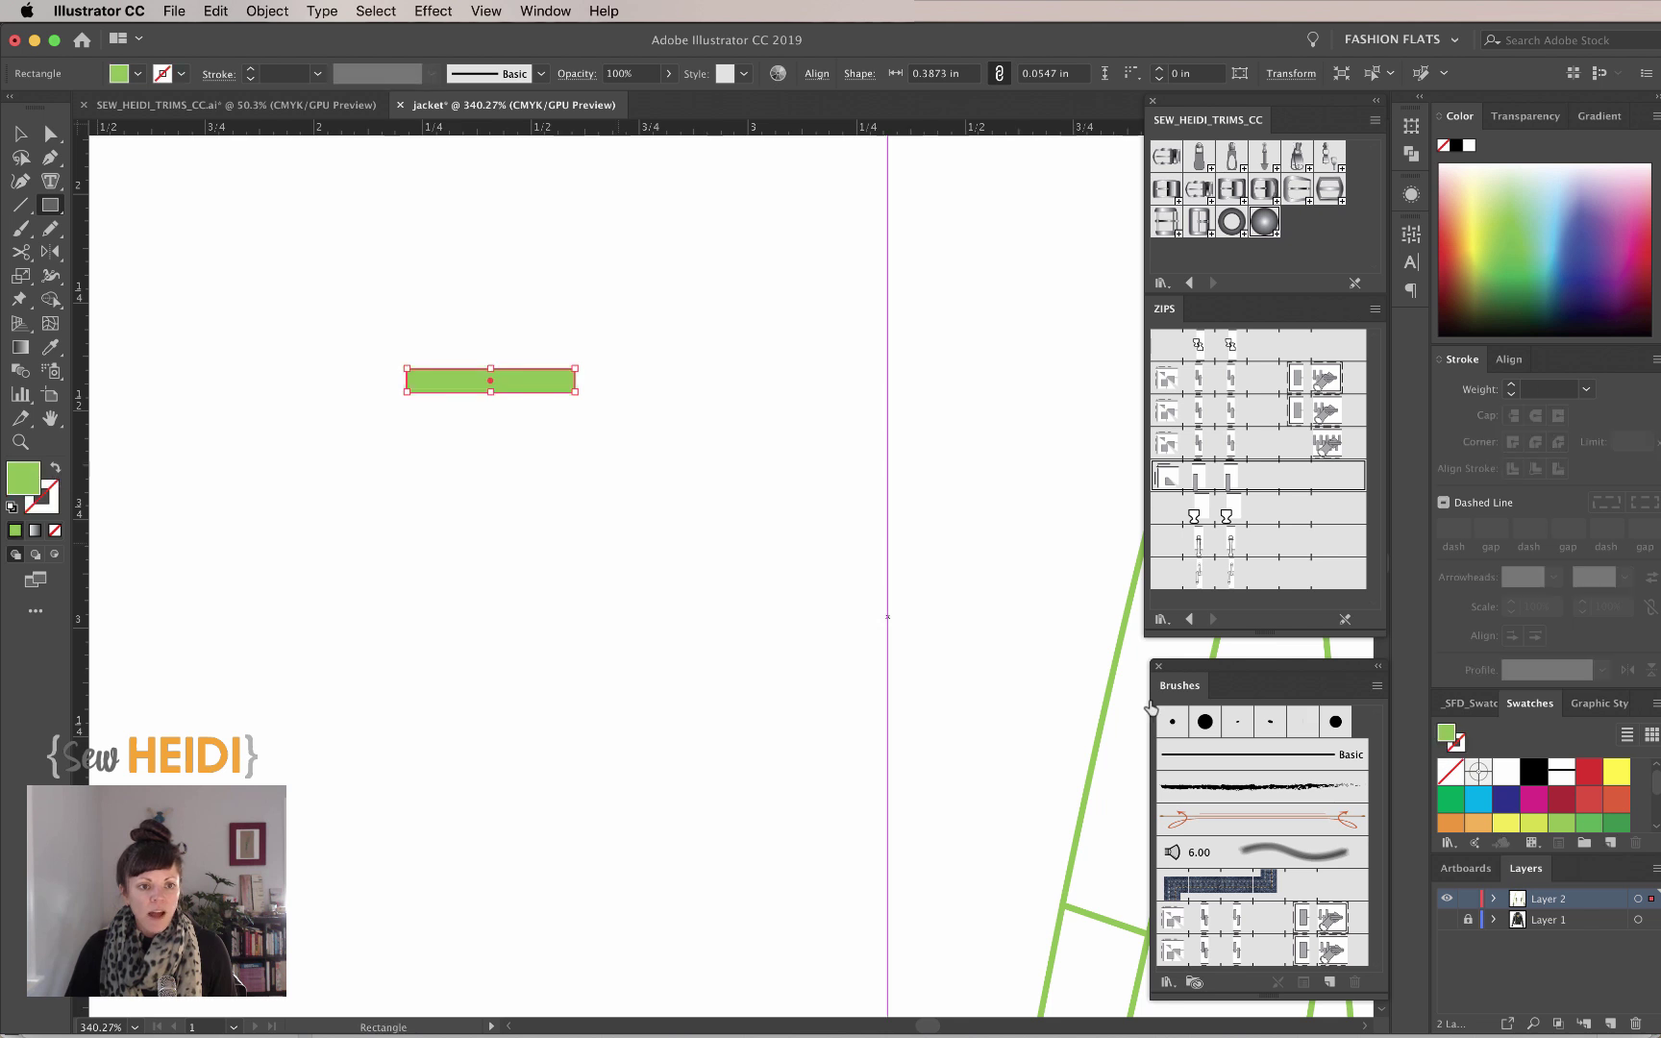
pyautogui.click(1535, 771)
pyautogui.press('v')
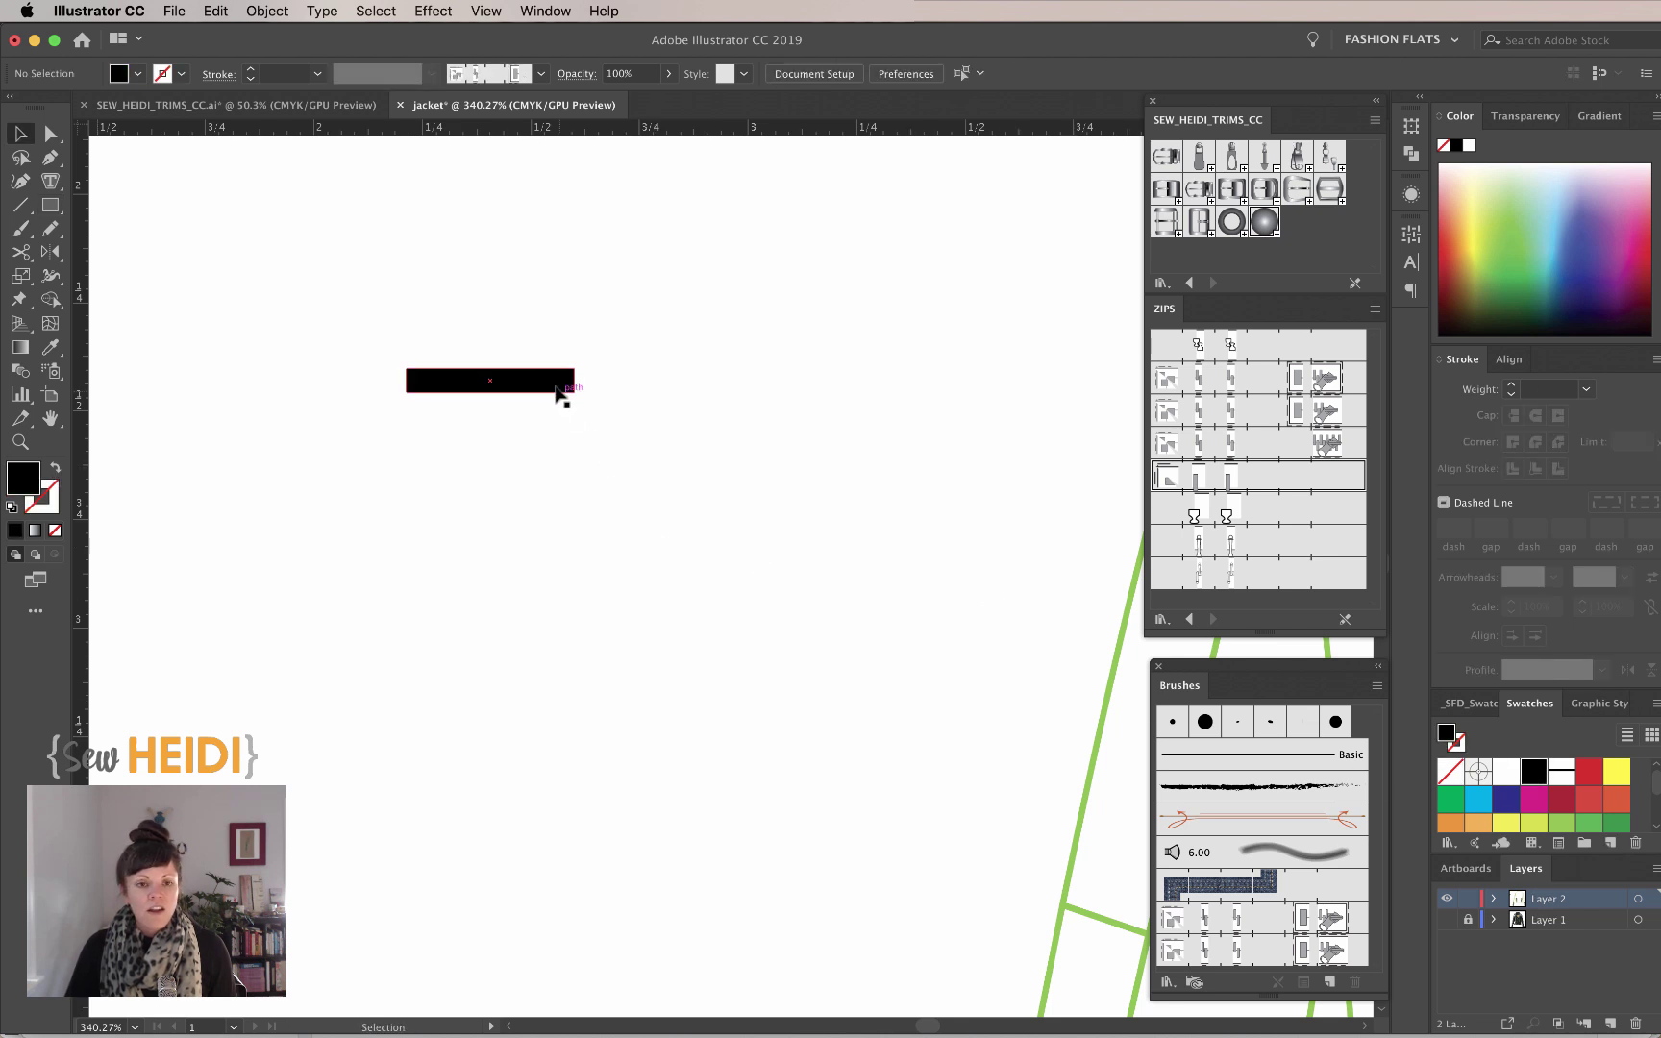
# Add a white rectangle about 0.11 in tall directly beneath the black one and save the pair as a pattern swatch.
pyautogui.moveTo(560, 389); pyautogui.dragTo(490, 437)
pyautogui.click(1501, 775)
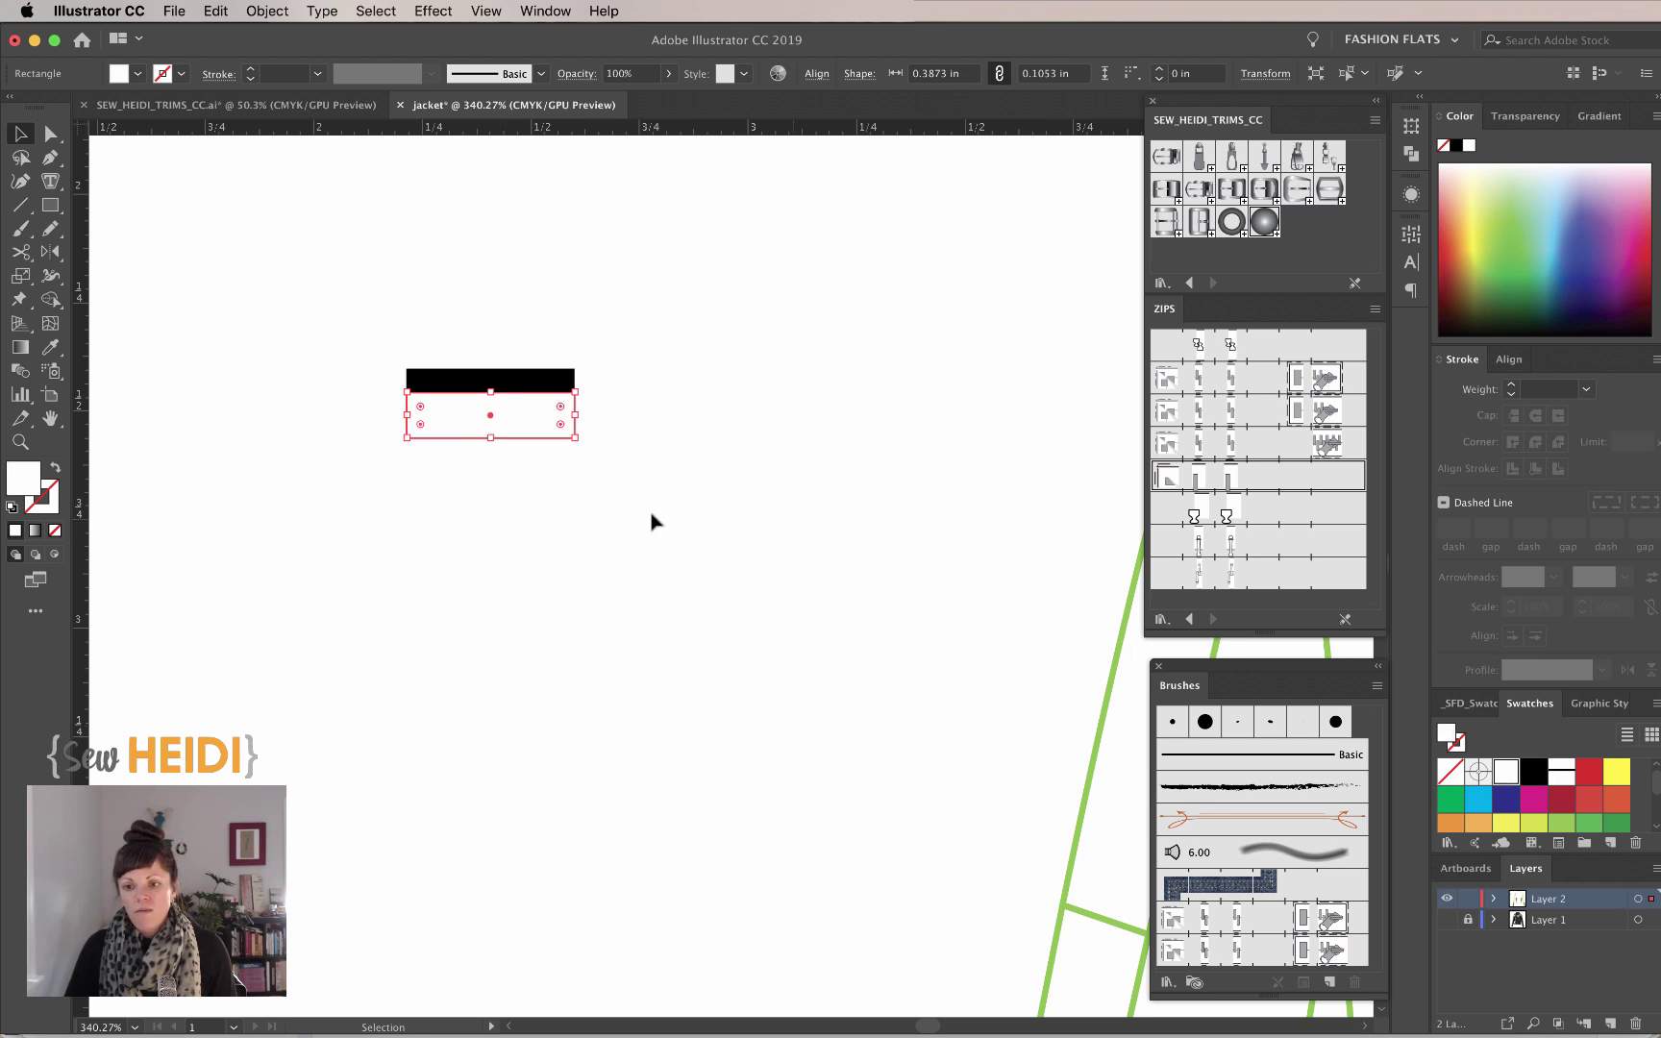
pyautogui.moveTo(625, 515); pyautogui.dragTo(469, 322)
pyautogui.moveTo(516, 378); pyautogui.dragTo(1574, 780)
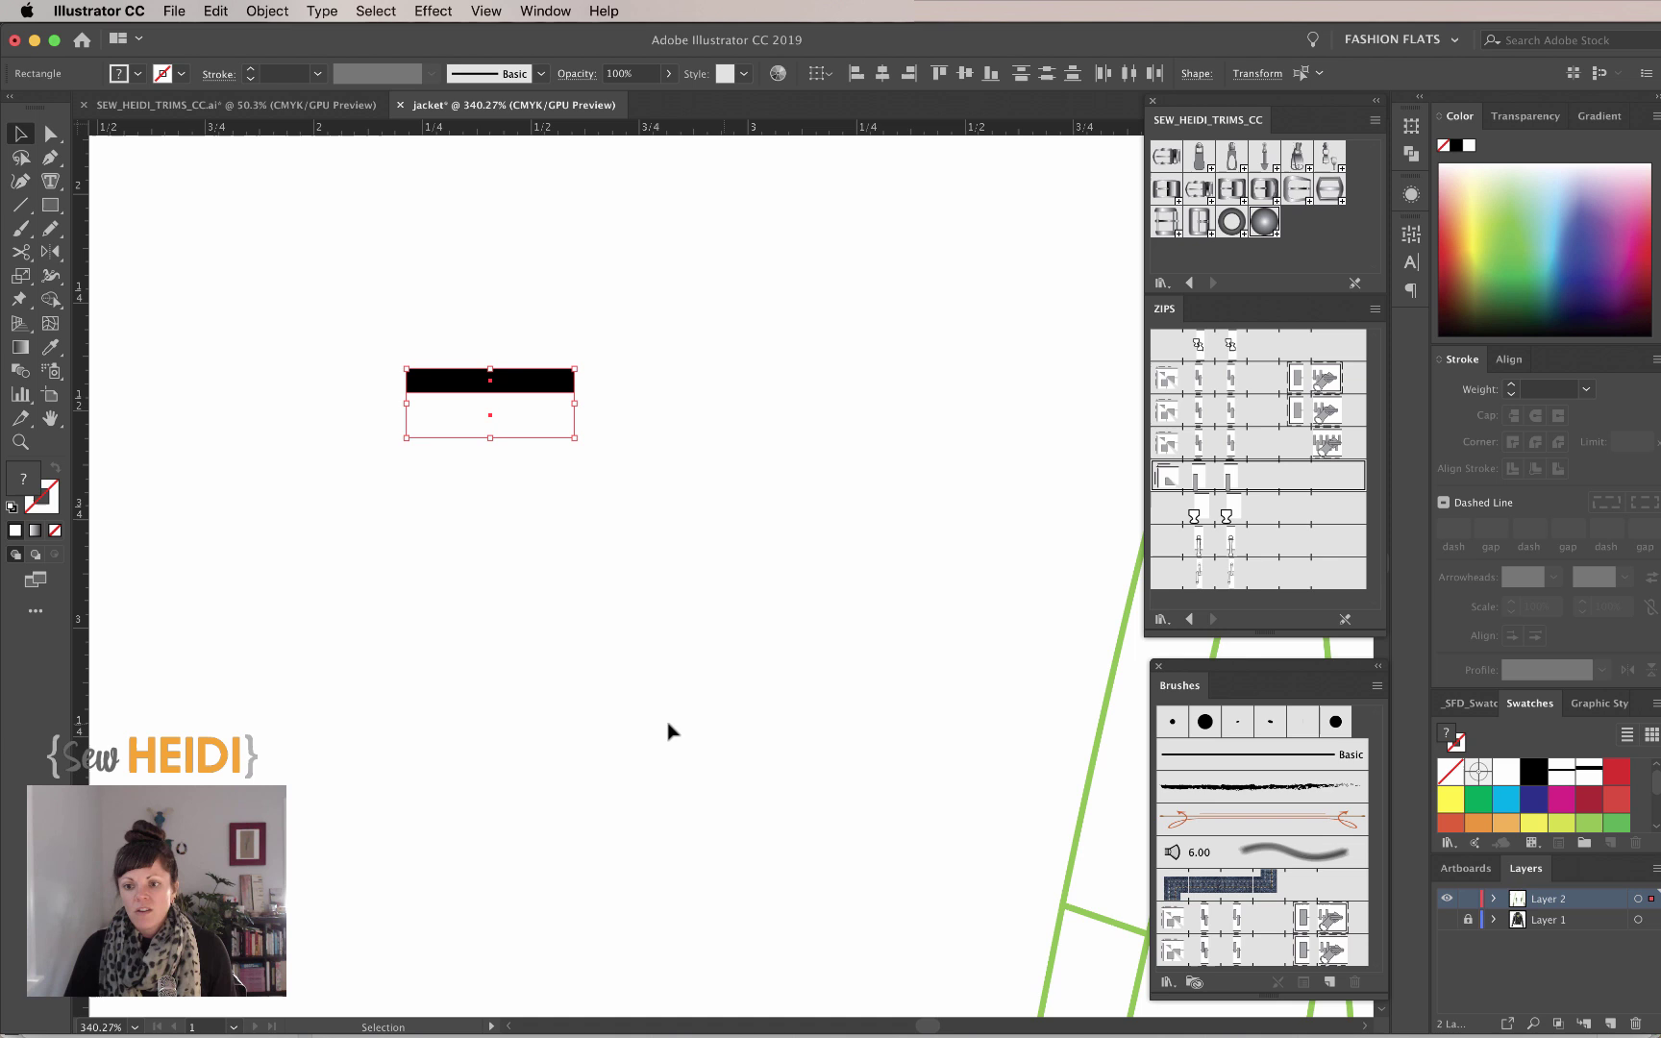
# Delete the black and white source rectangles from the artboard.
pyautogui.press('a')
pyautogui.press('super+minus')
pyautogui.press('super+minus')
pyautogui.press('v')
pyautogui.press('super+minus')
pyautogui.press('super+minus')
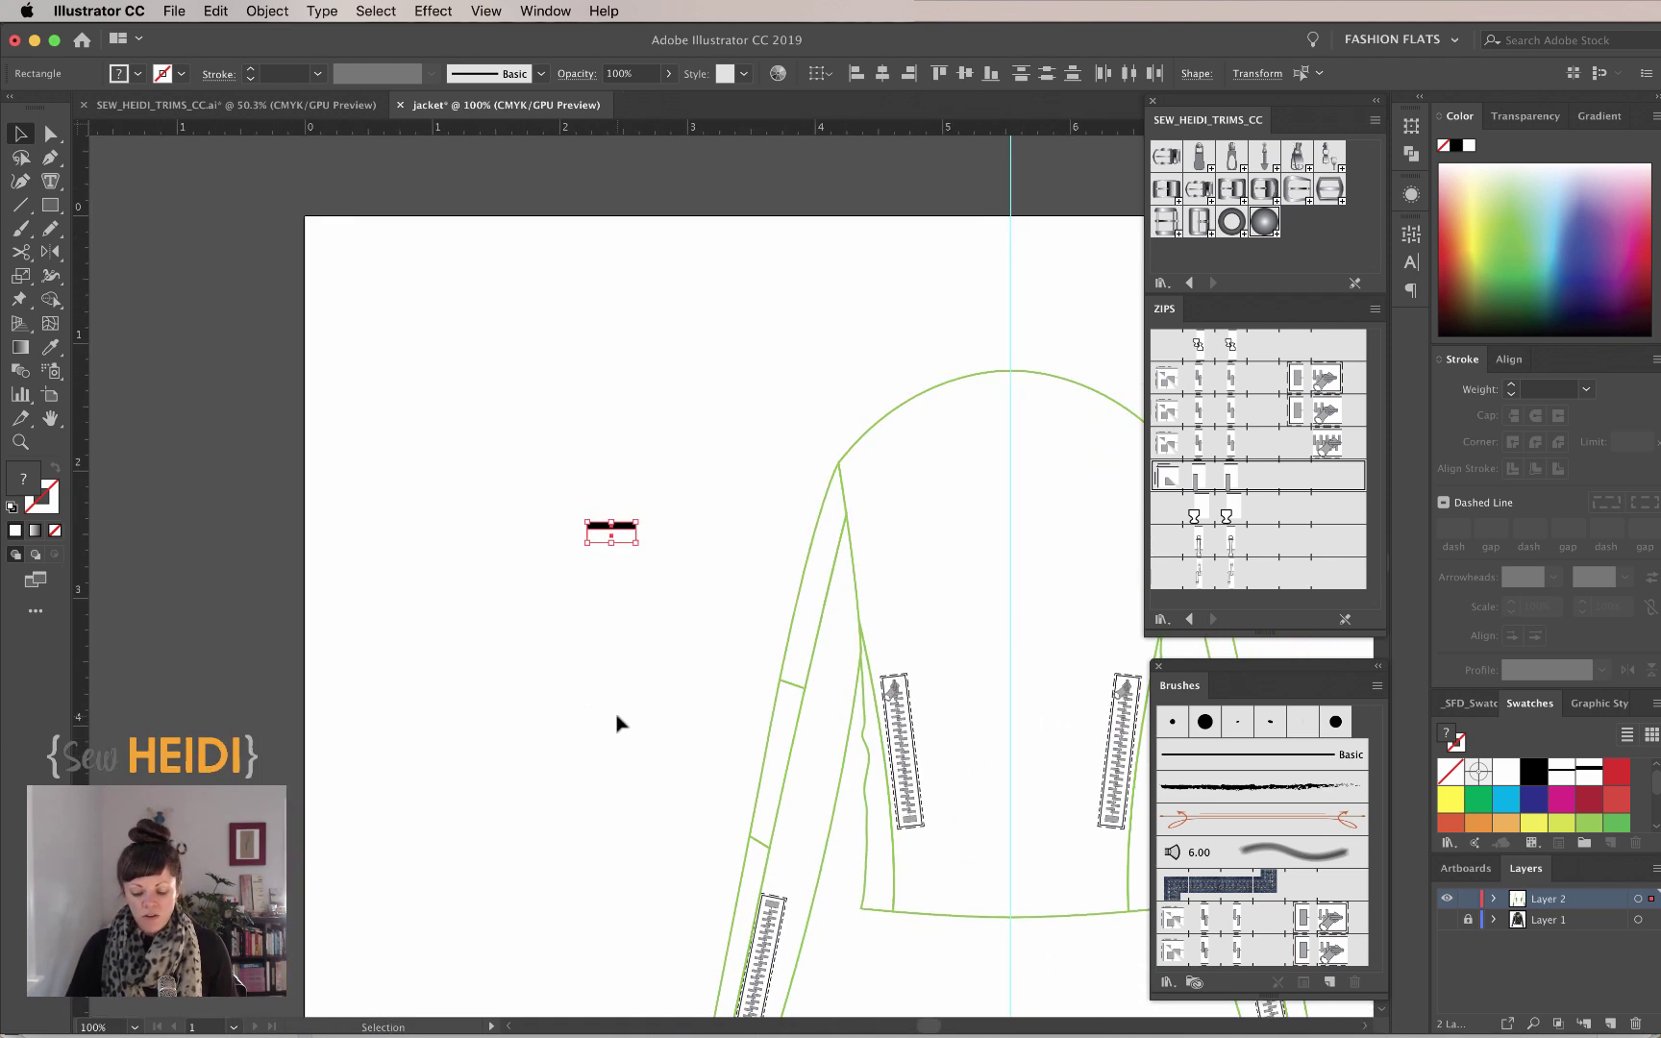
pyautogui.press('Delete')
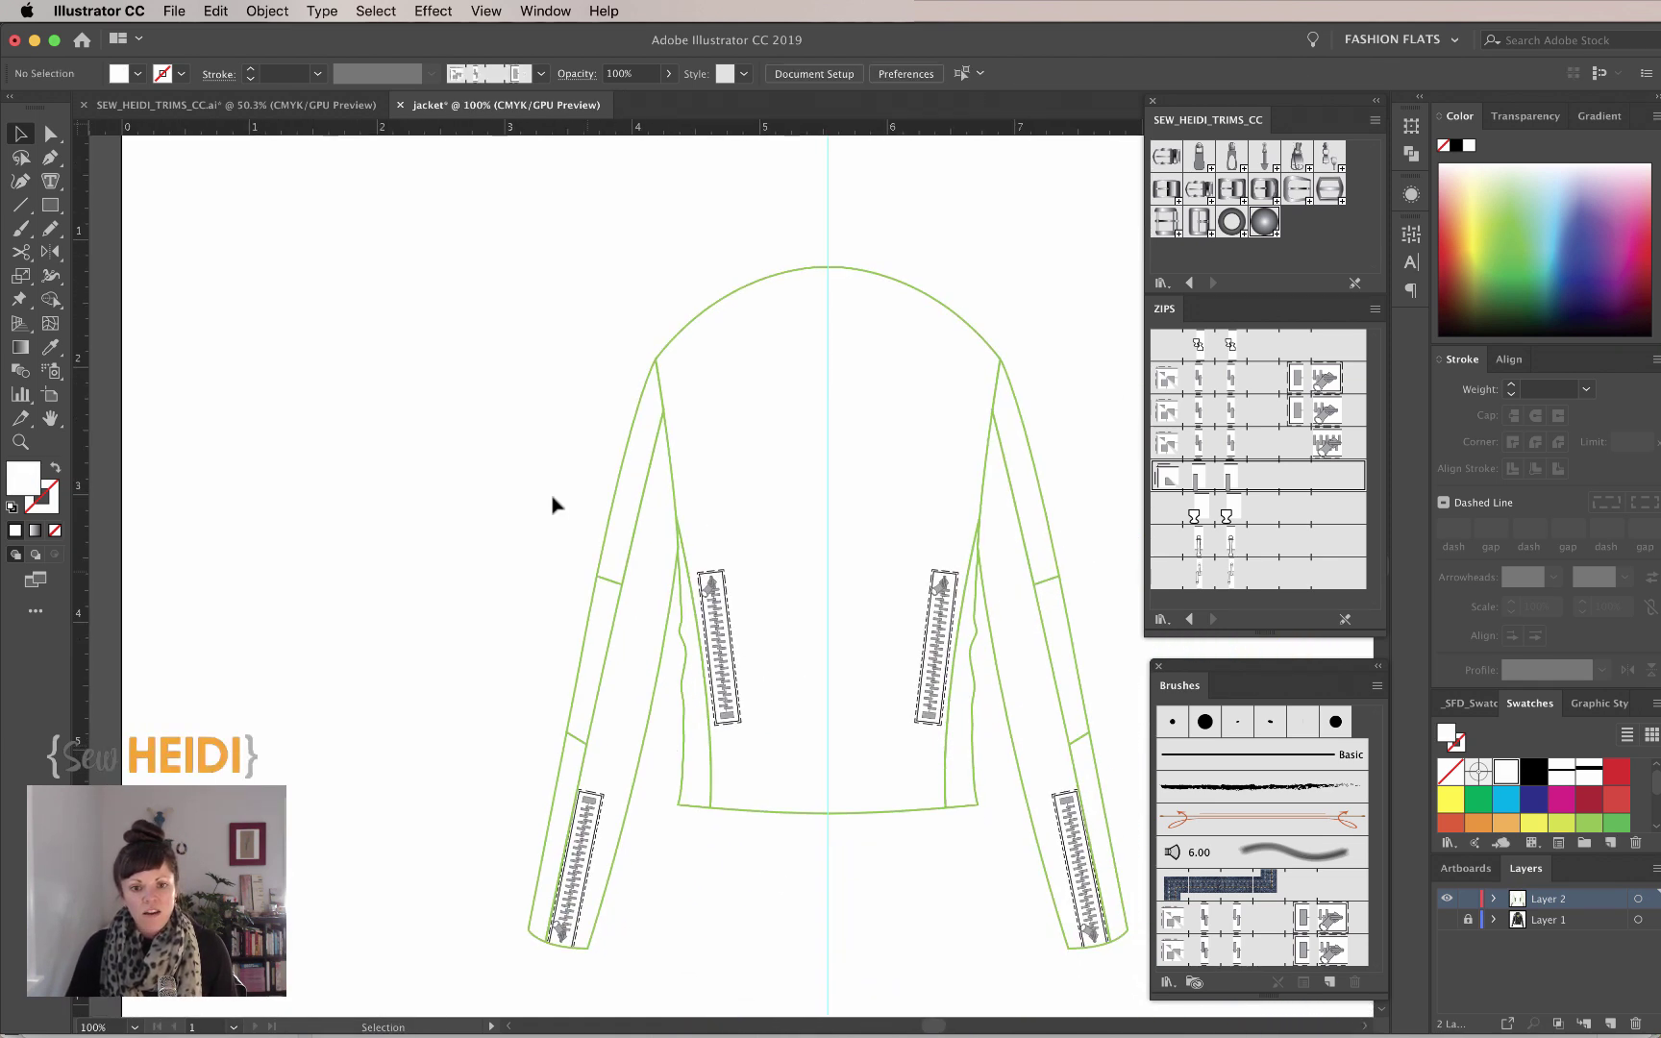
# Fill the upper and lower outer sleeve panels and both body side panels with the new black-and-white stripe swatch.
pyautogui.click(620, 485)
pyautogui.keyDown('shift'); pyautogui.click(556, 797); pyautogui.keyUp('shift')
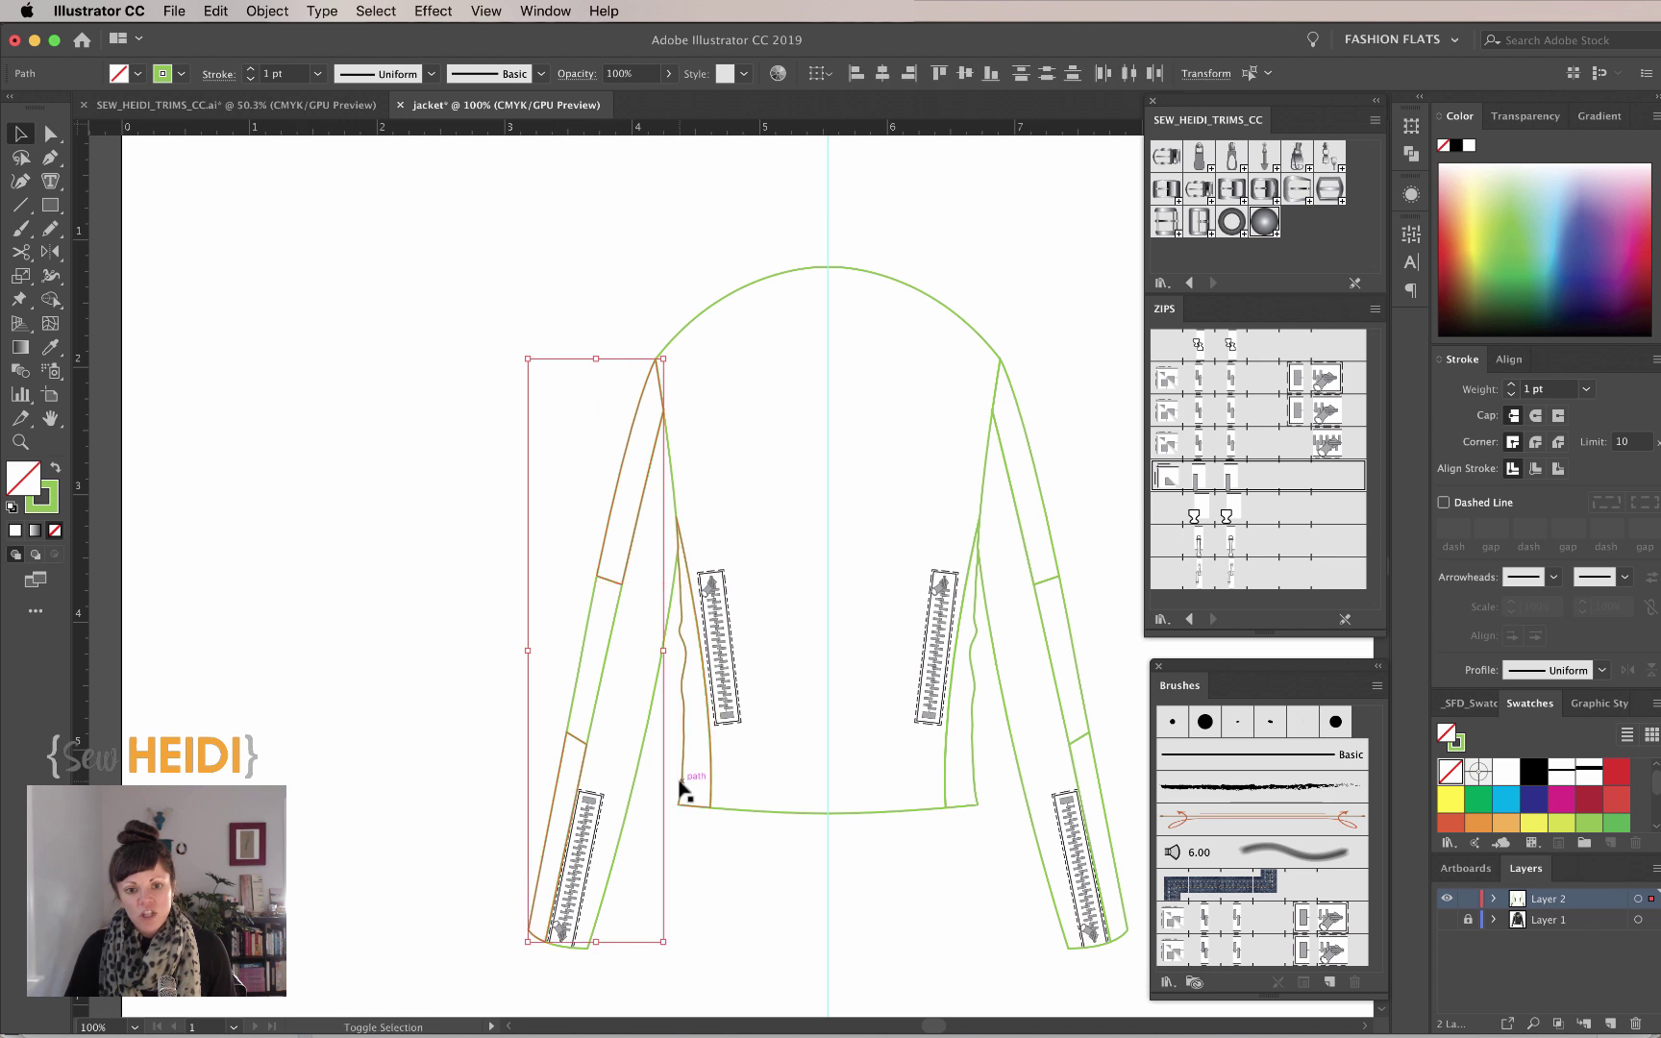
pyautogui.keyDown('shift'); pyautogui.click(680, 788); pyautogui.keyUp('shift')
pyautogui.keyDown('shift'); pyautogui.click(976, 768); pyautogui.keyUp('shift')
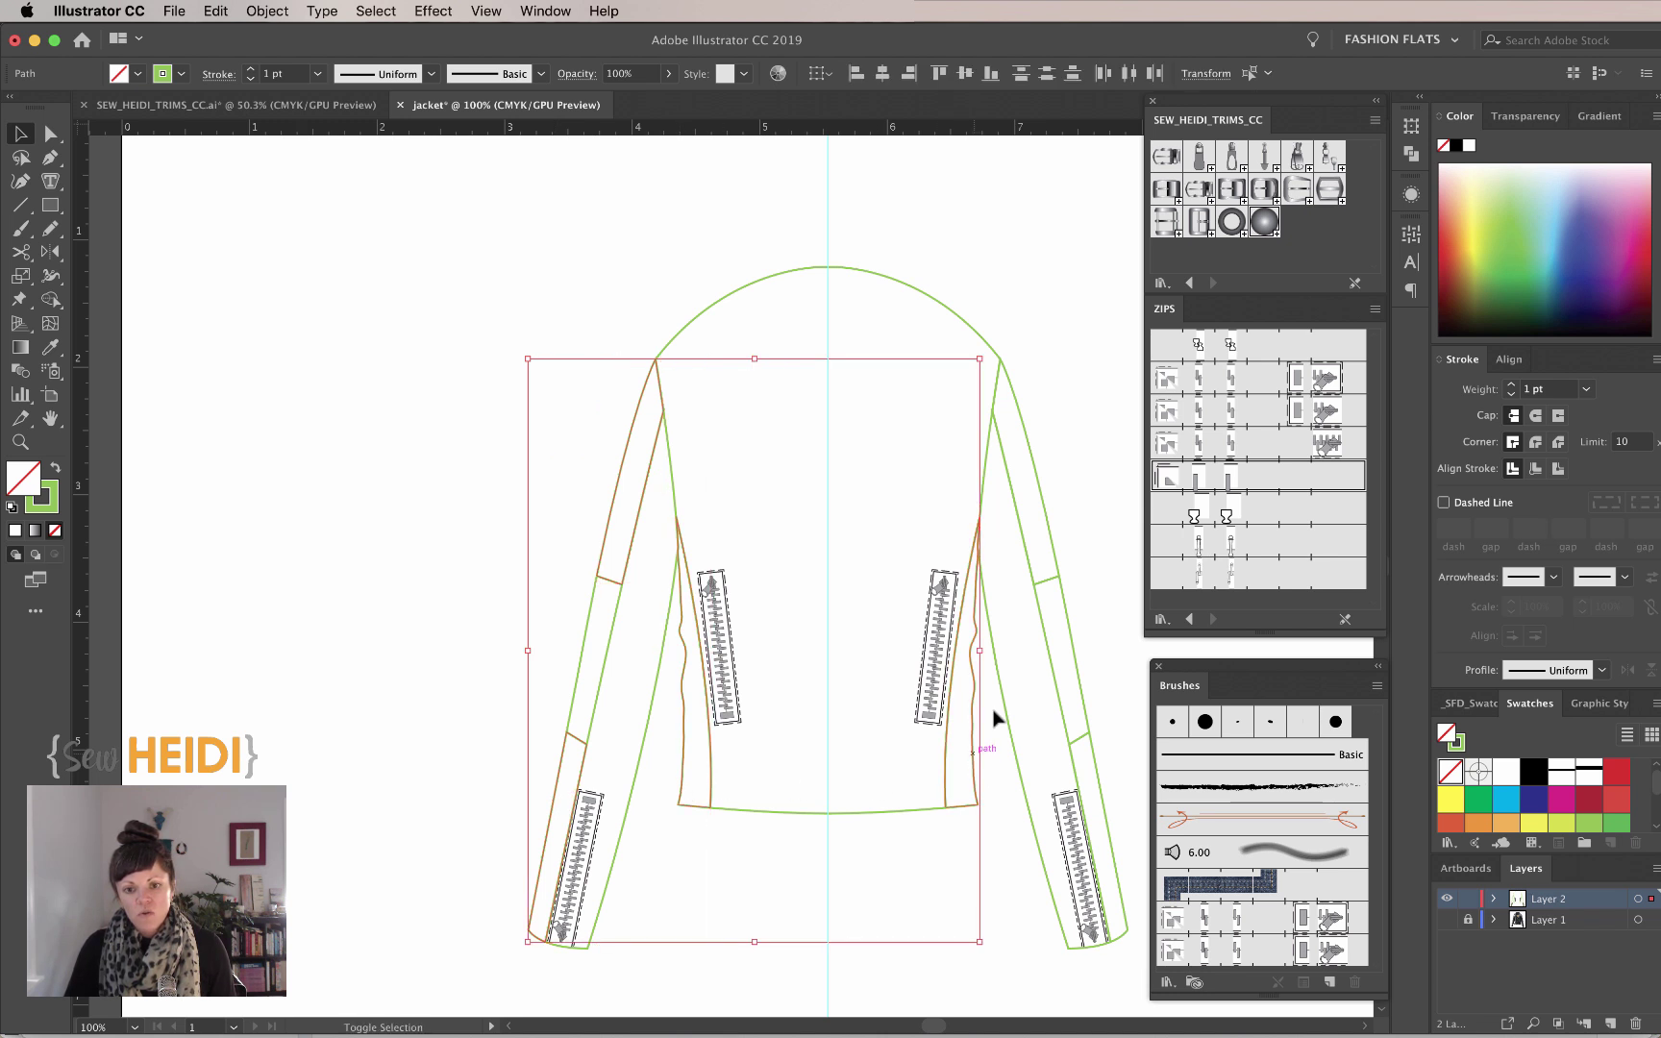
pyautogui.keyDown('shift'); pyautogui.click(1102, 779); pyautogui.keyUp('shift')
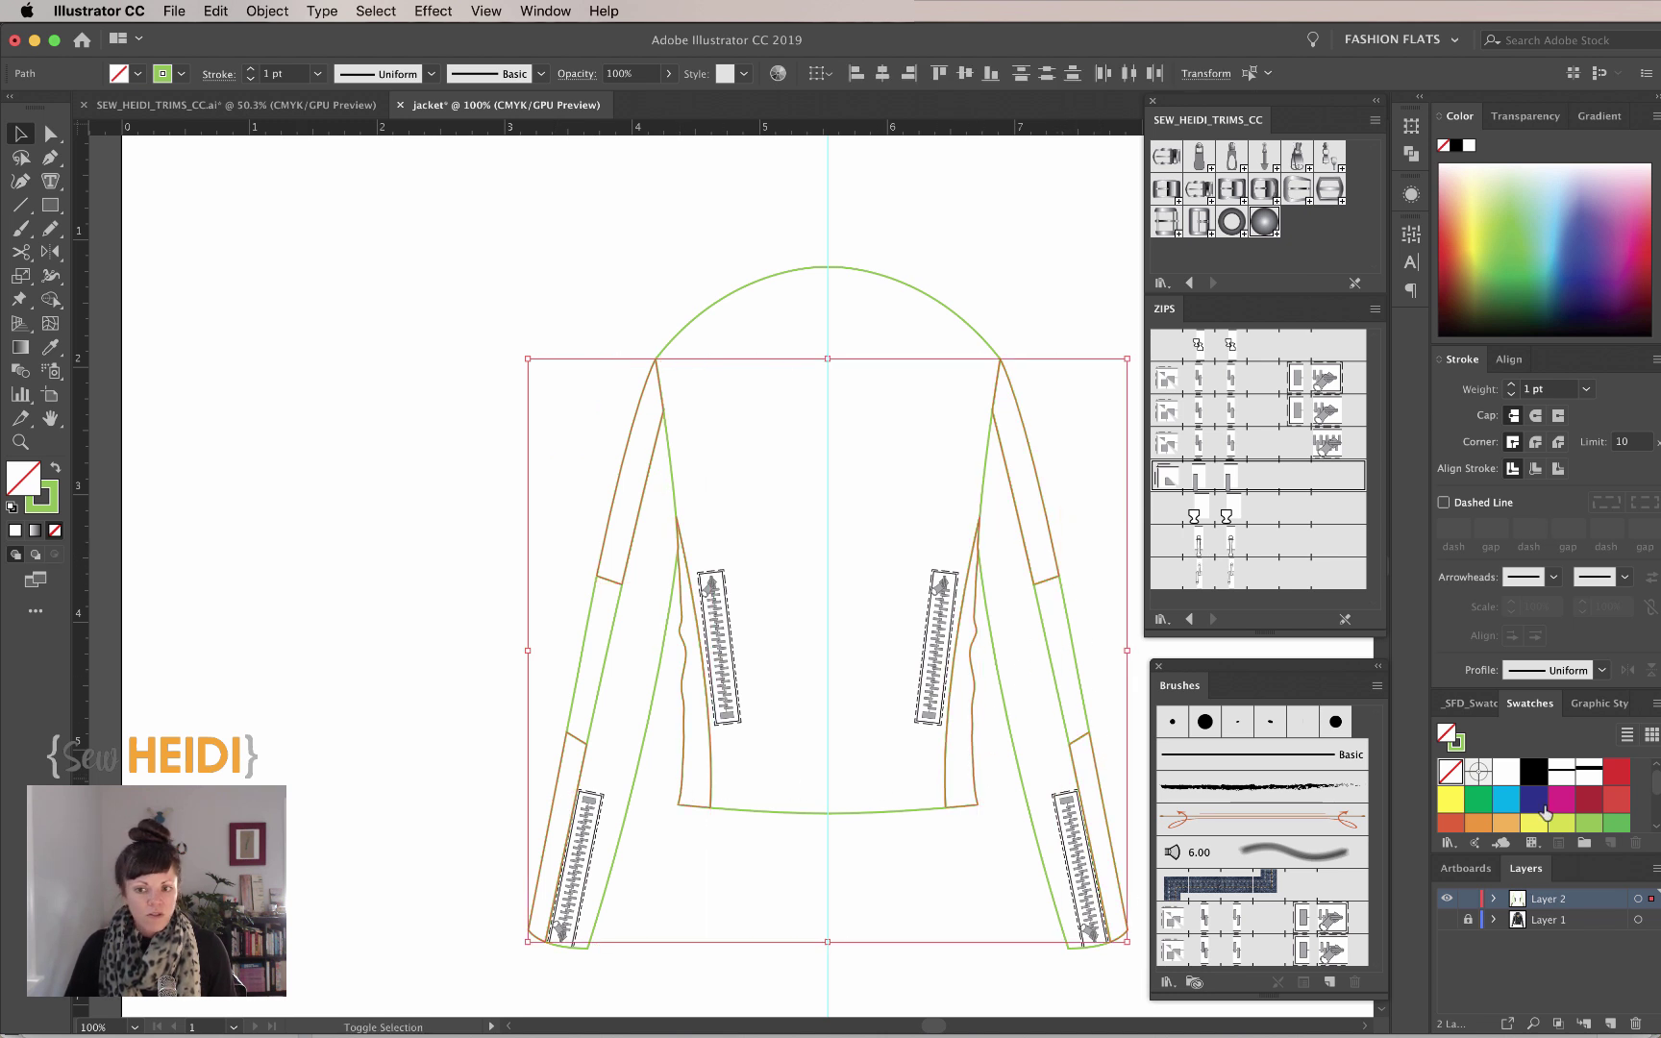
pyautogui.click(1591, 781)
pyautogui.hscroll(5, 1038, 254)
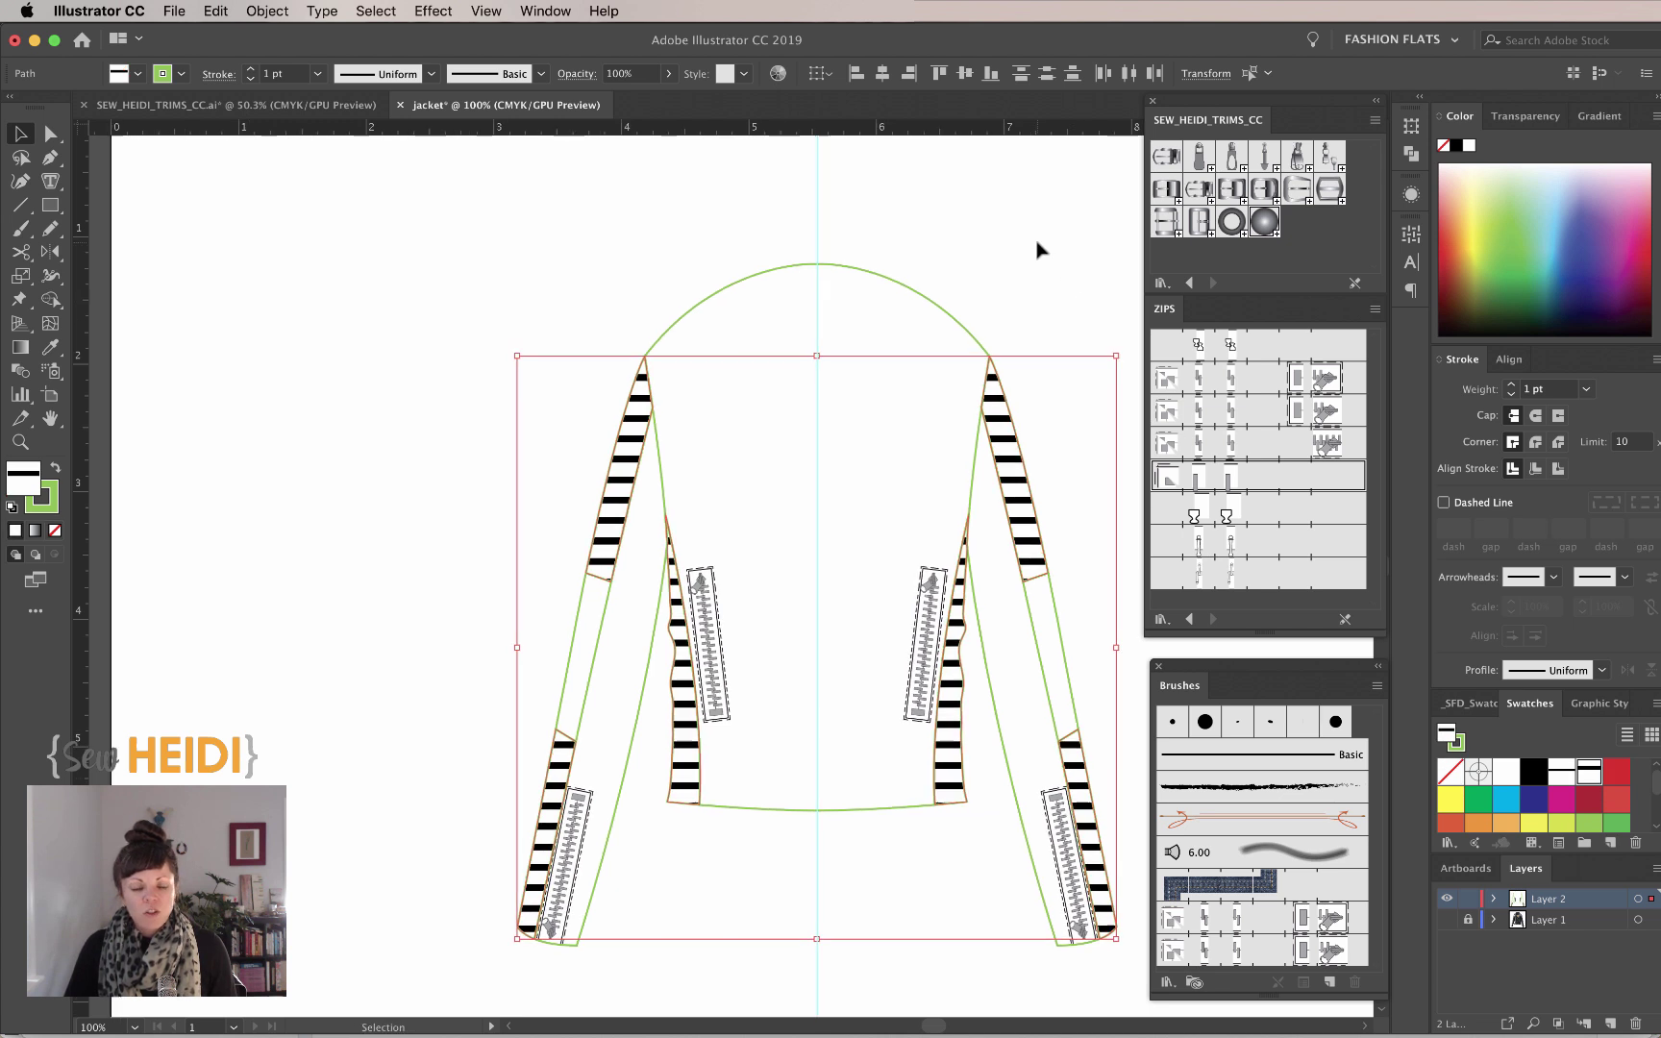
pyautogui.click(1030, 277)
# Rotate only the stripe pattern inside the left sleeve's upper and lower panels so the stripes run across the sleeve's slant.
pyautogui.click(863, 495)
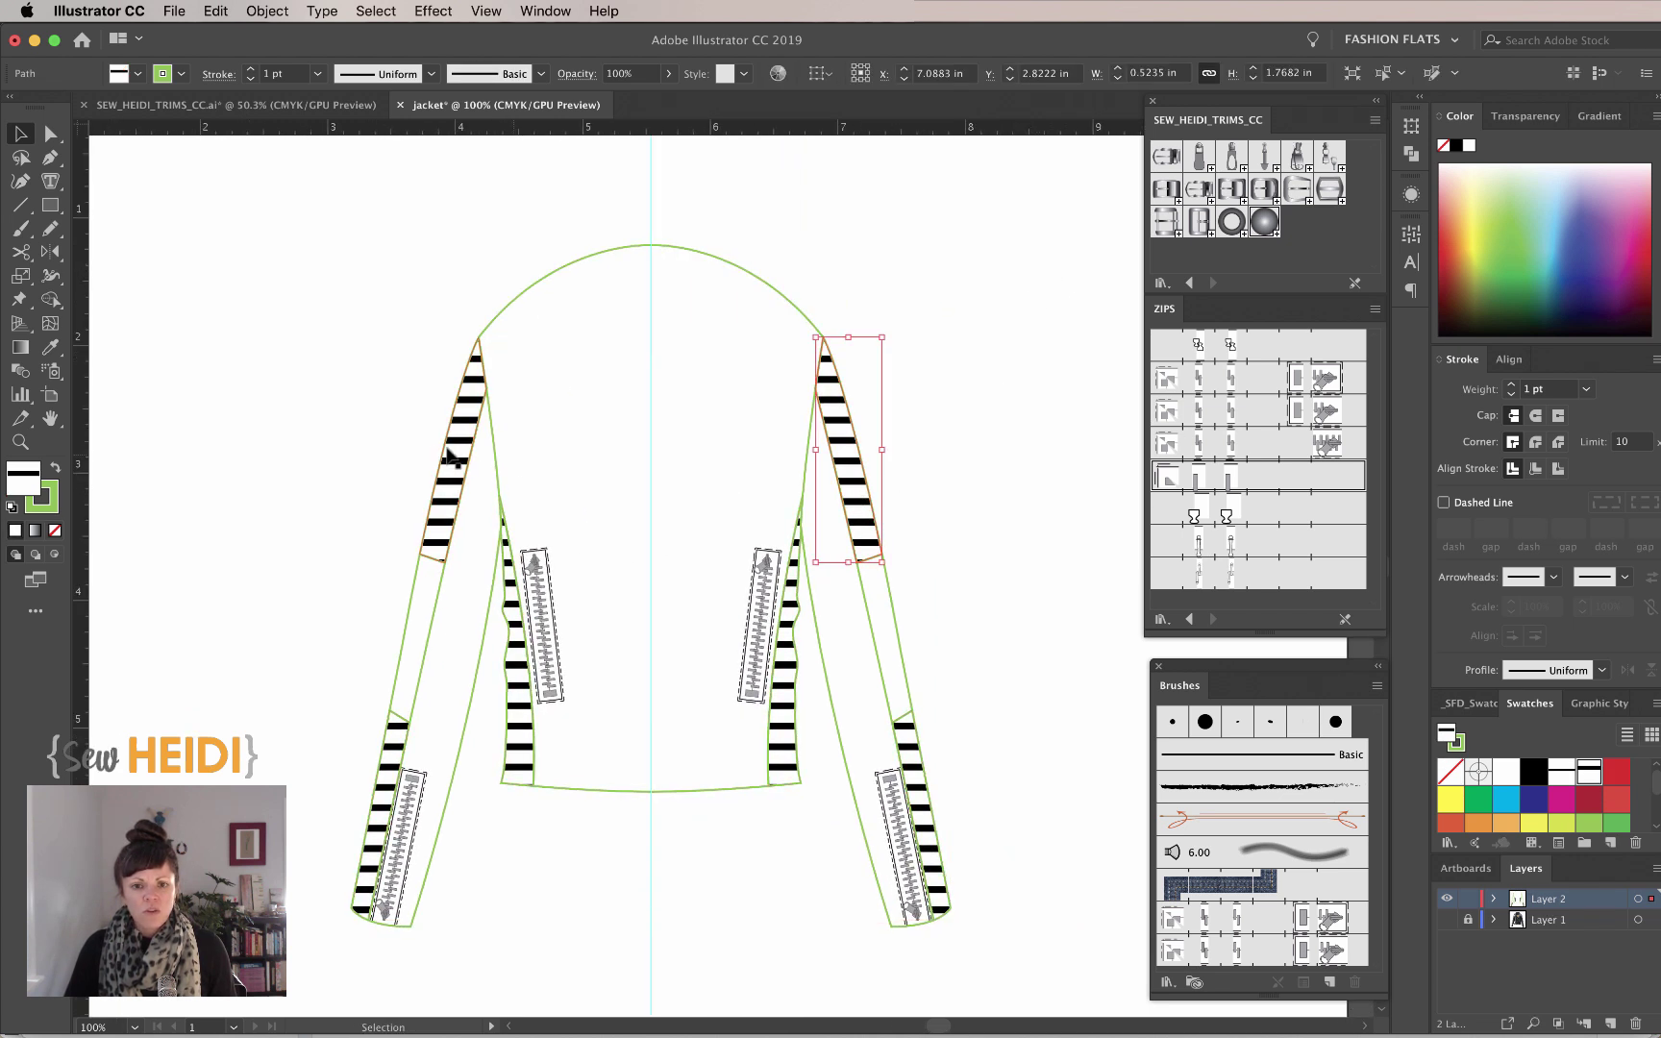
pyautogui.click(450, 473)
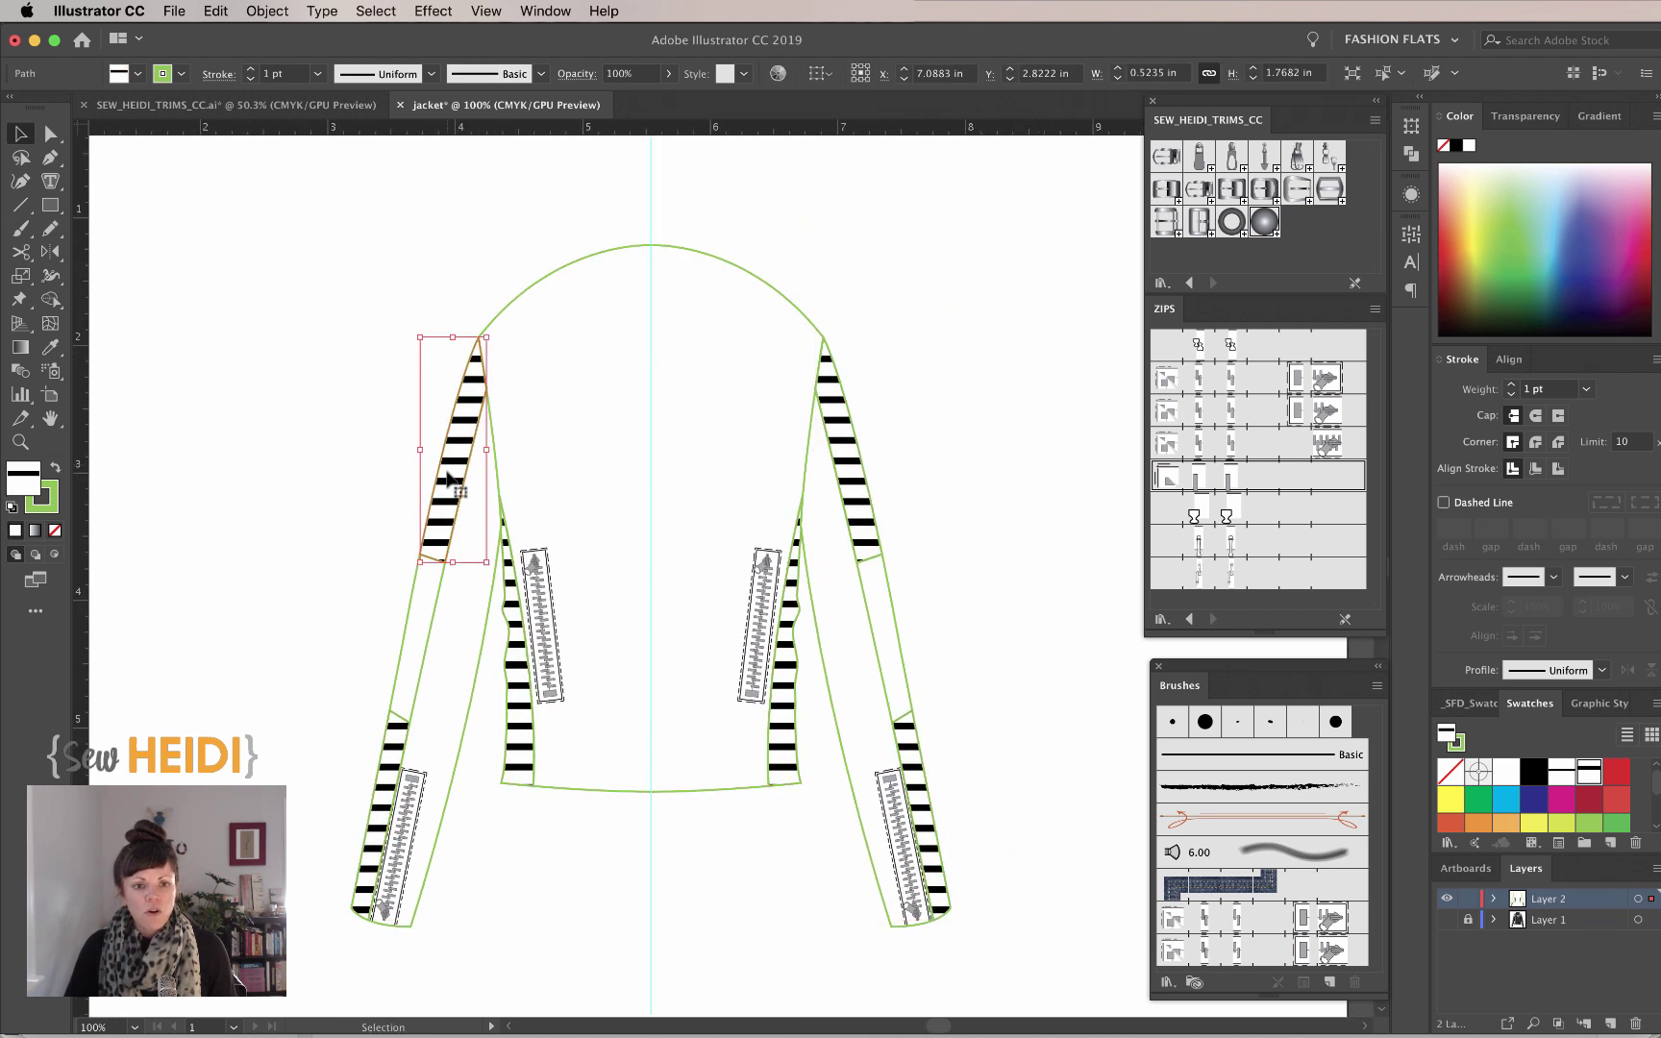
pyautogui.keyDown('shift'); pyautogui.click(381, 831); pyautogui.keyUp('shift')
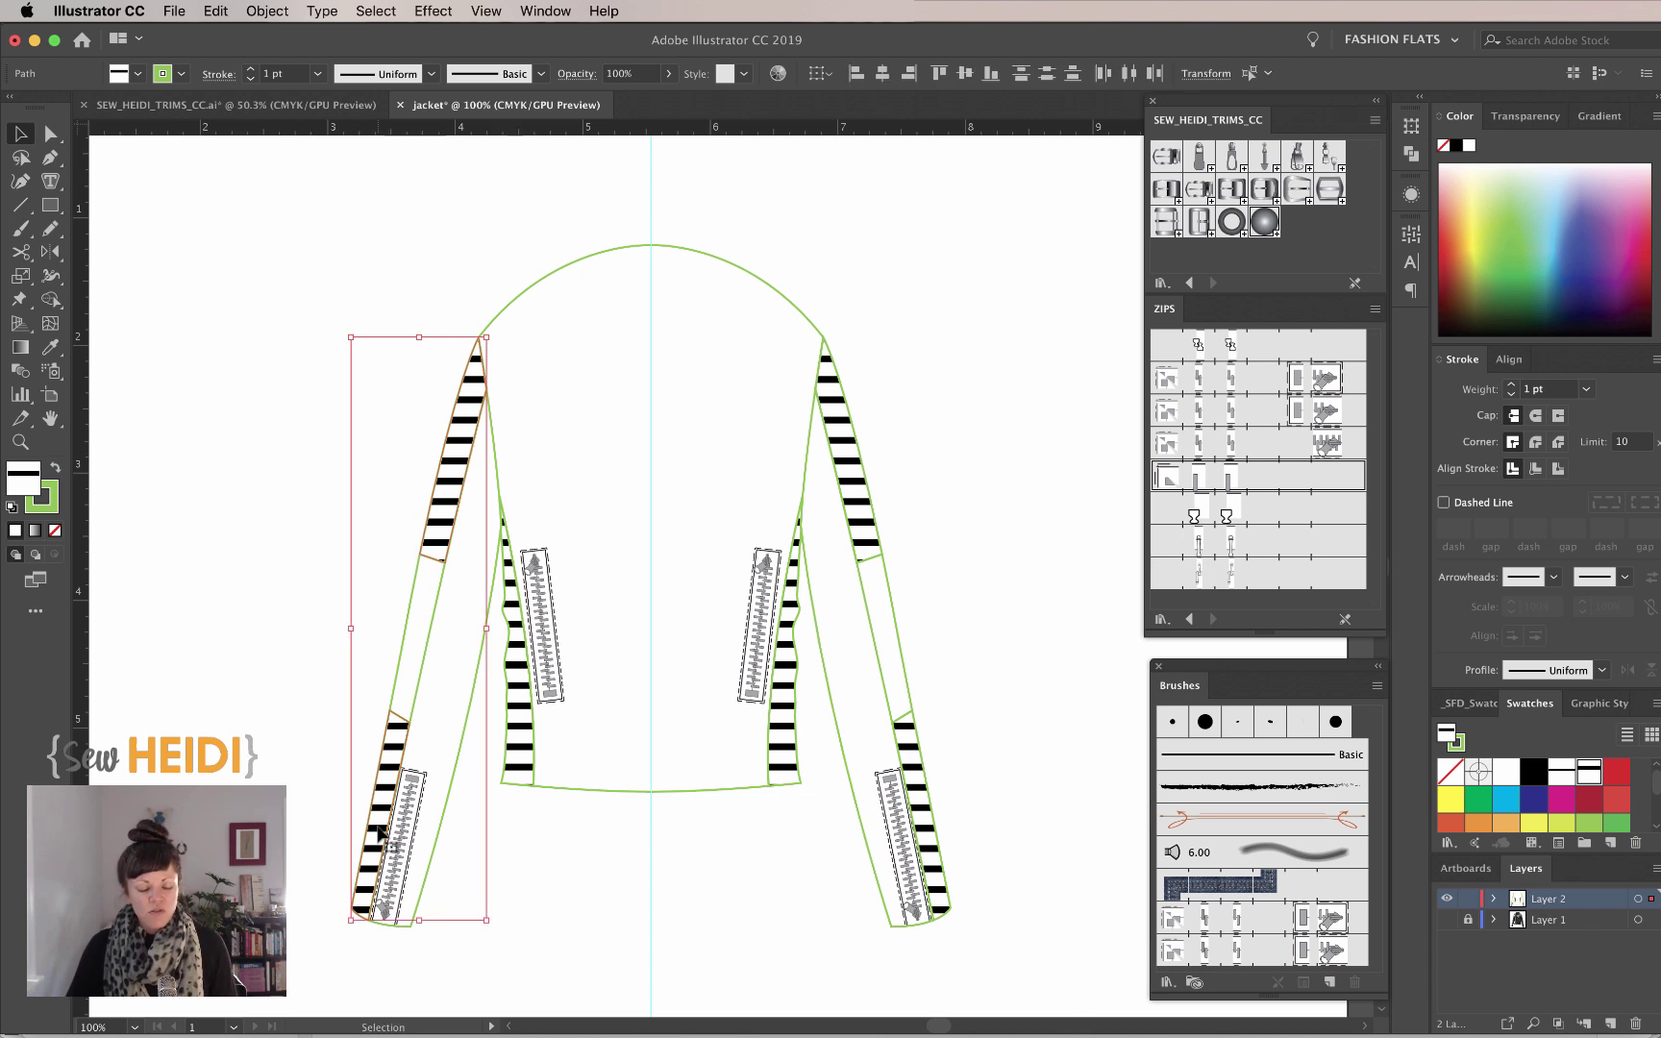
pyautogui.press('r')
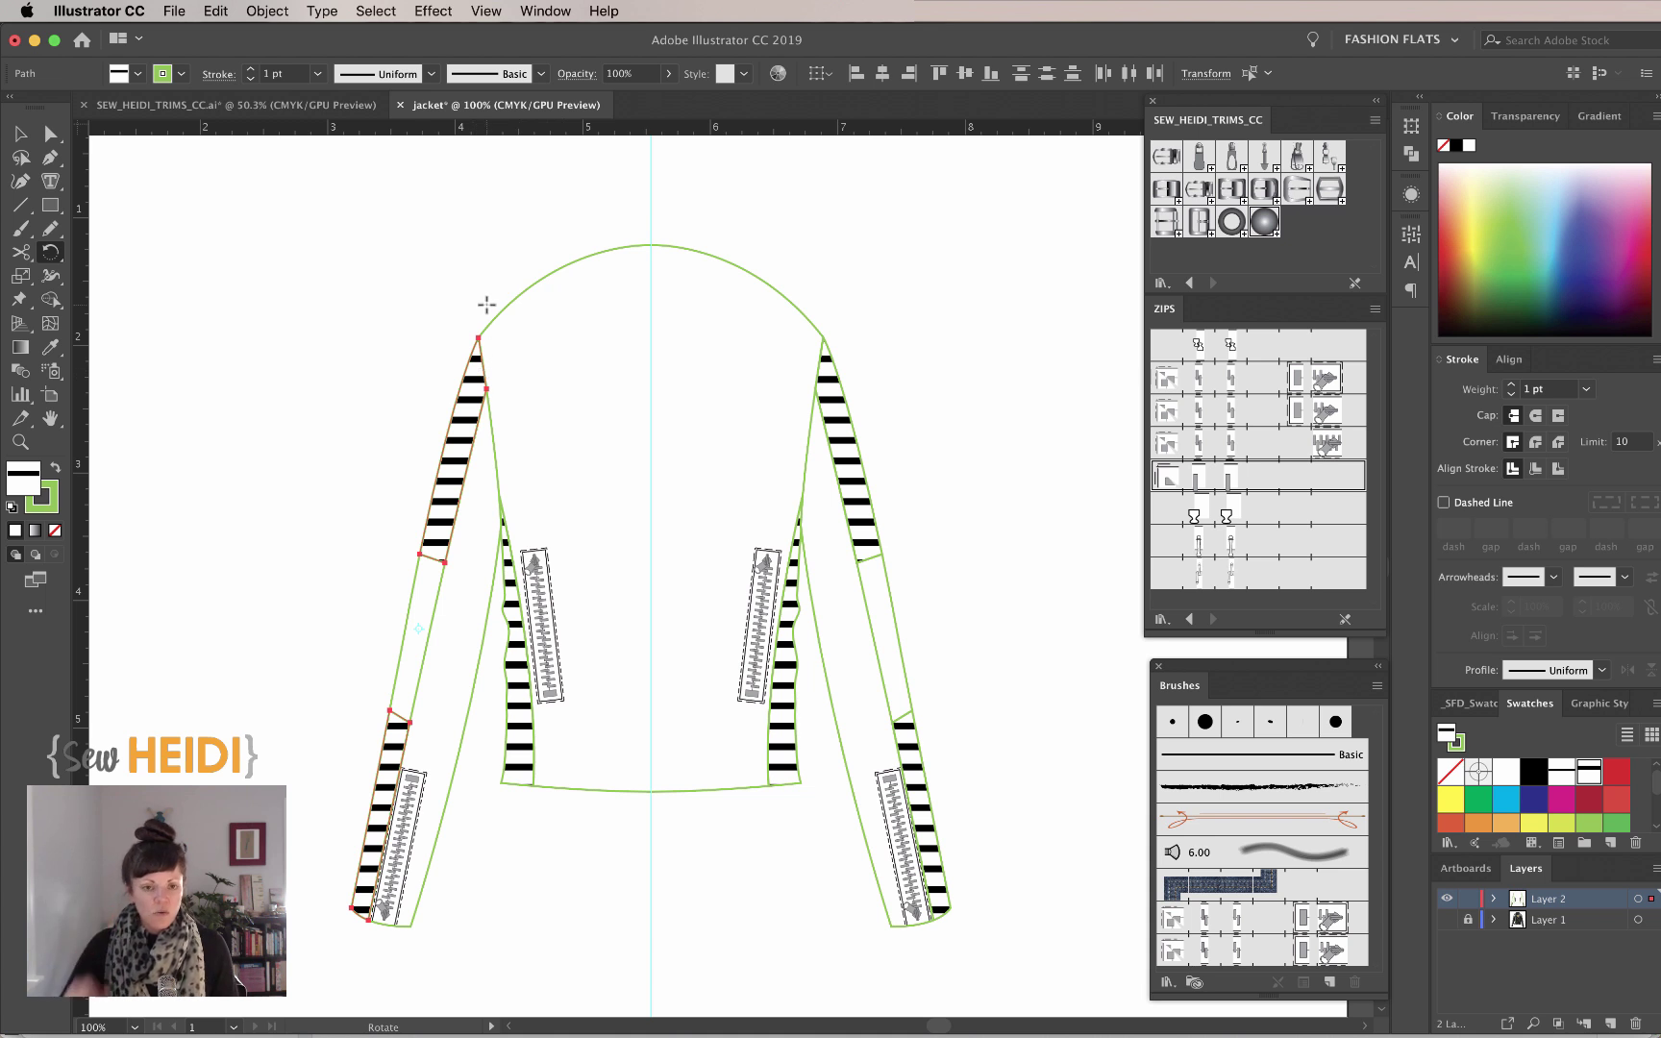
pyautogui.moveTo(487, 304); pyautogui.dragTo(550, 321)
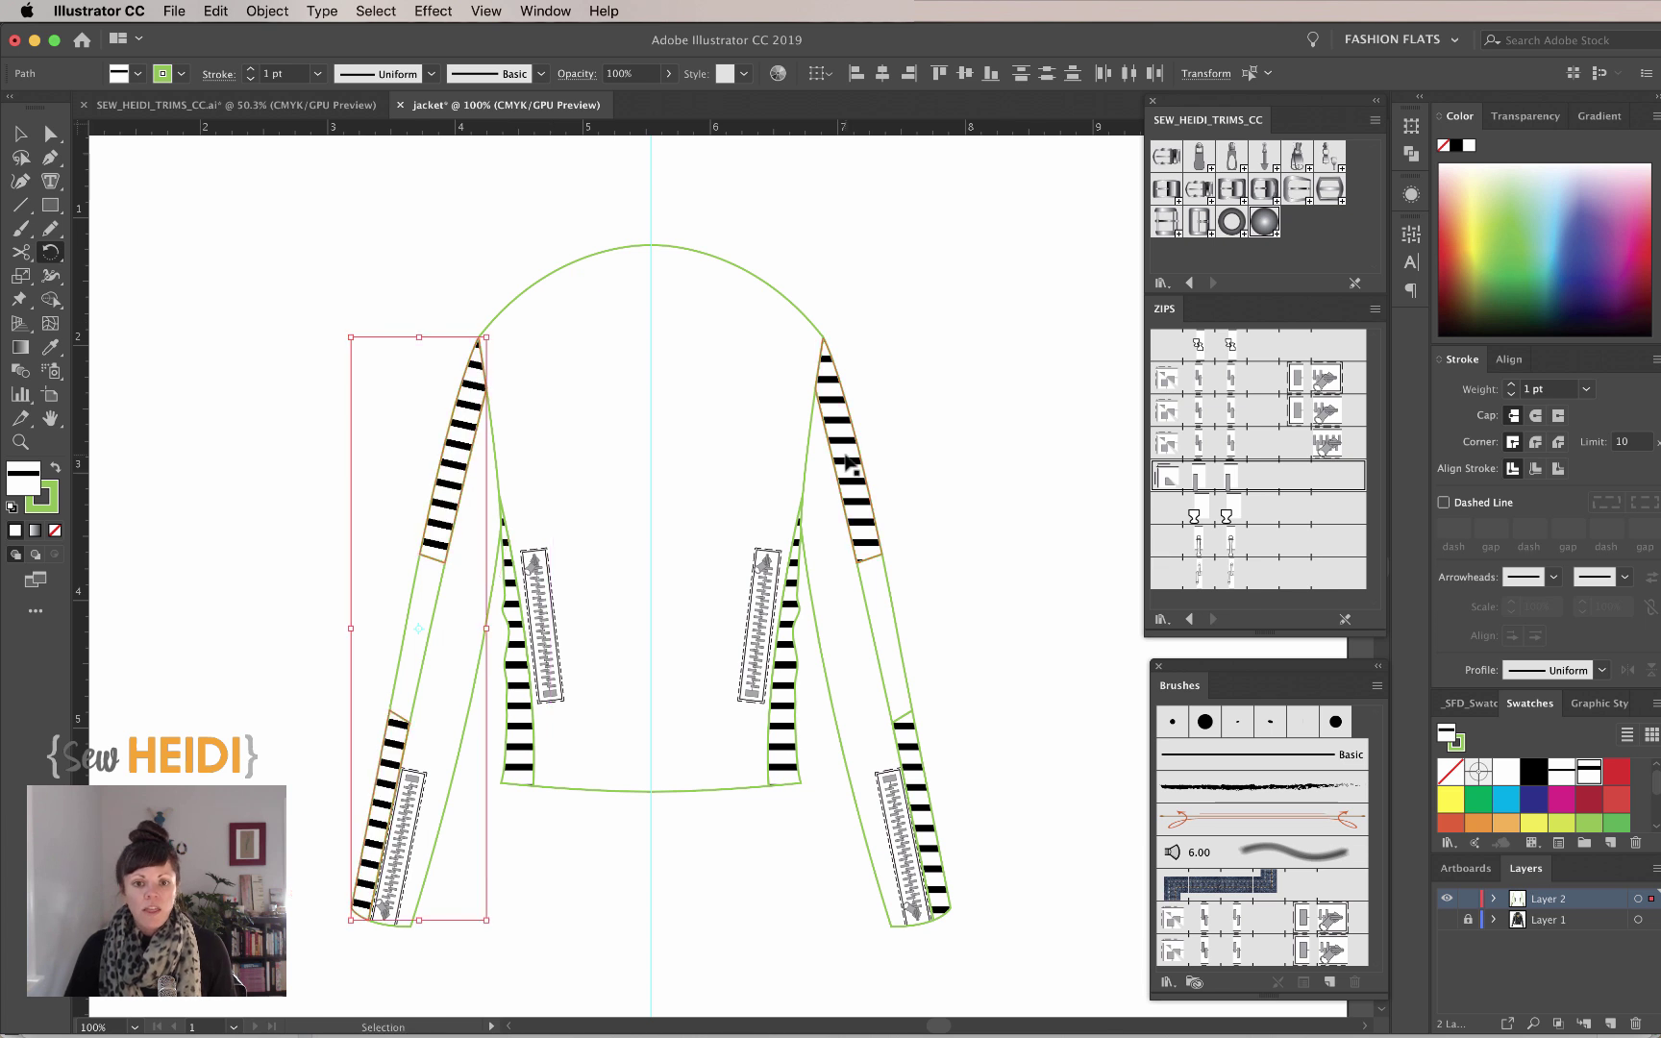
# Rotate only the stripe pattern inside the right sleeve's upper and lower panels so the stripes run across the sleeve's slant.
pyautogui.keyDown('super'); pyautogui.click(850, 470); pyautogui.keyUp('super')
pyautogui.keyDown('shift'); pyautogui.keyDown('super'); pyautogui.click(918, 797); pyautogui.keyUp('super'); pyautogui.keyUp('shift')
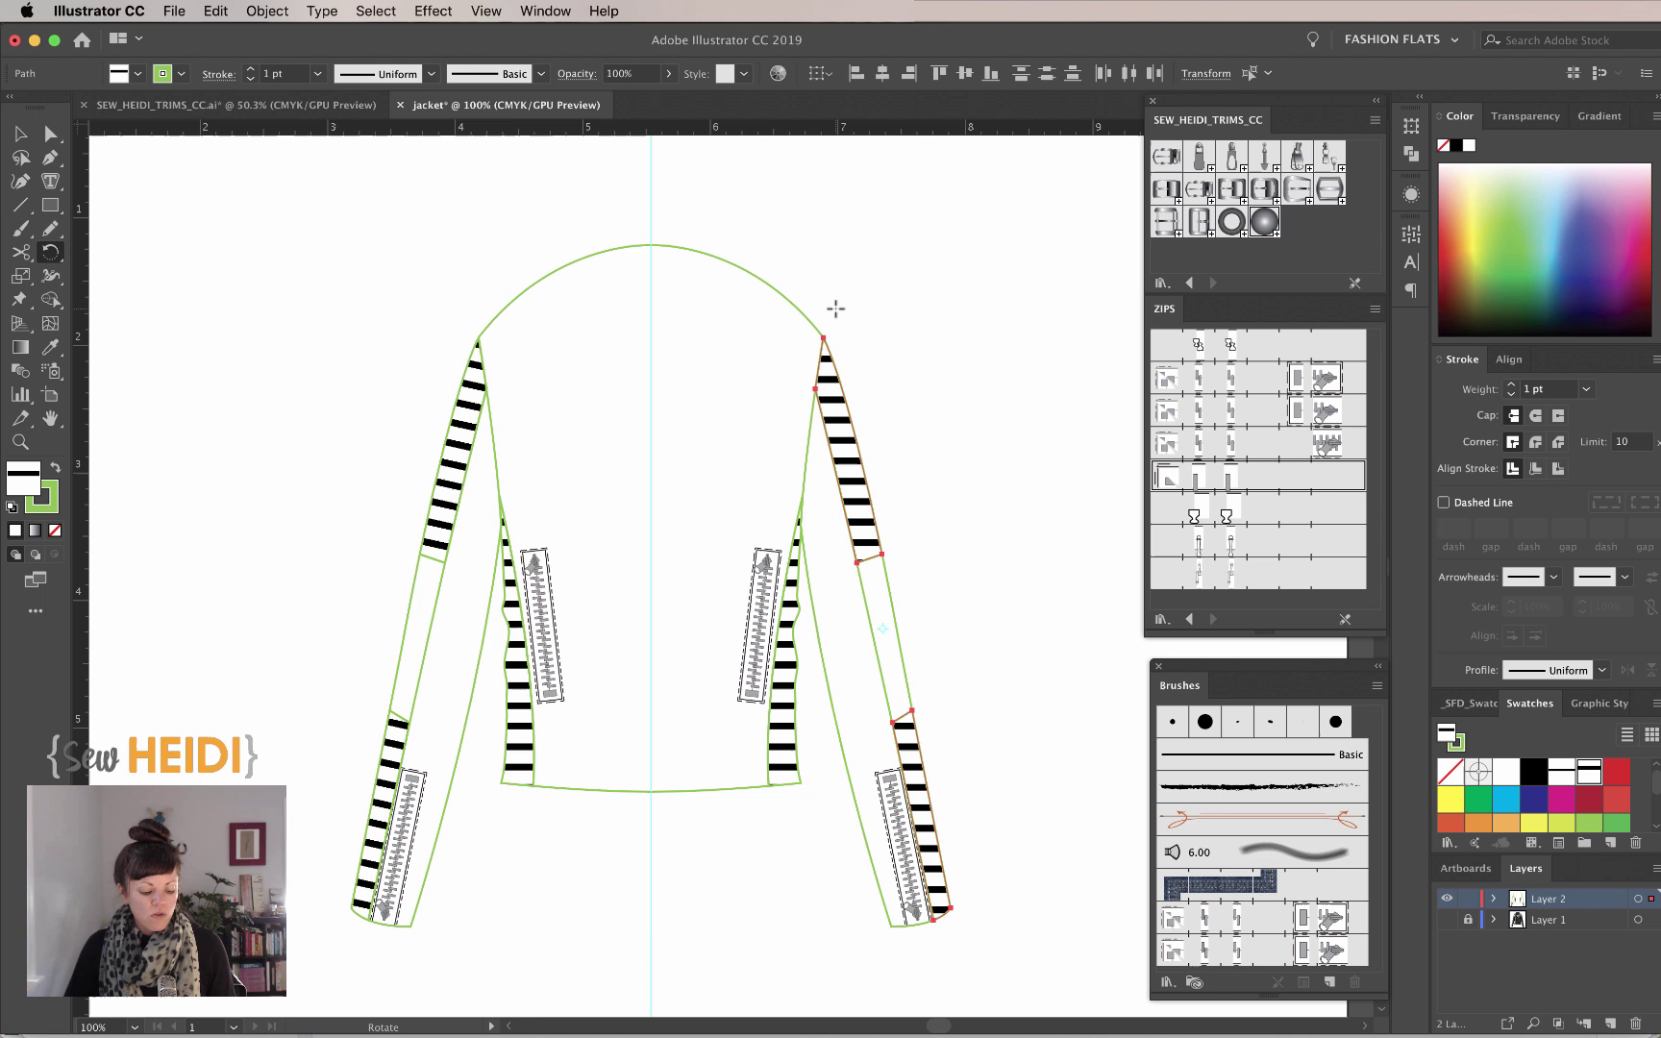
pyautogui.moveTo(832, 310); pyautogui.dragTo(740, 328)
pyautogui.press('v')
pyautogui.click(991, 445)
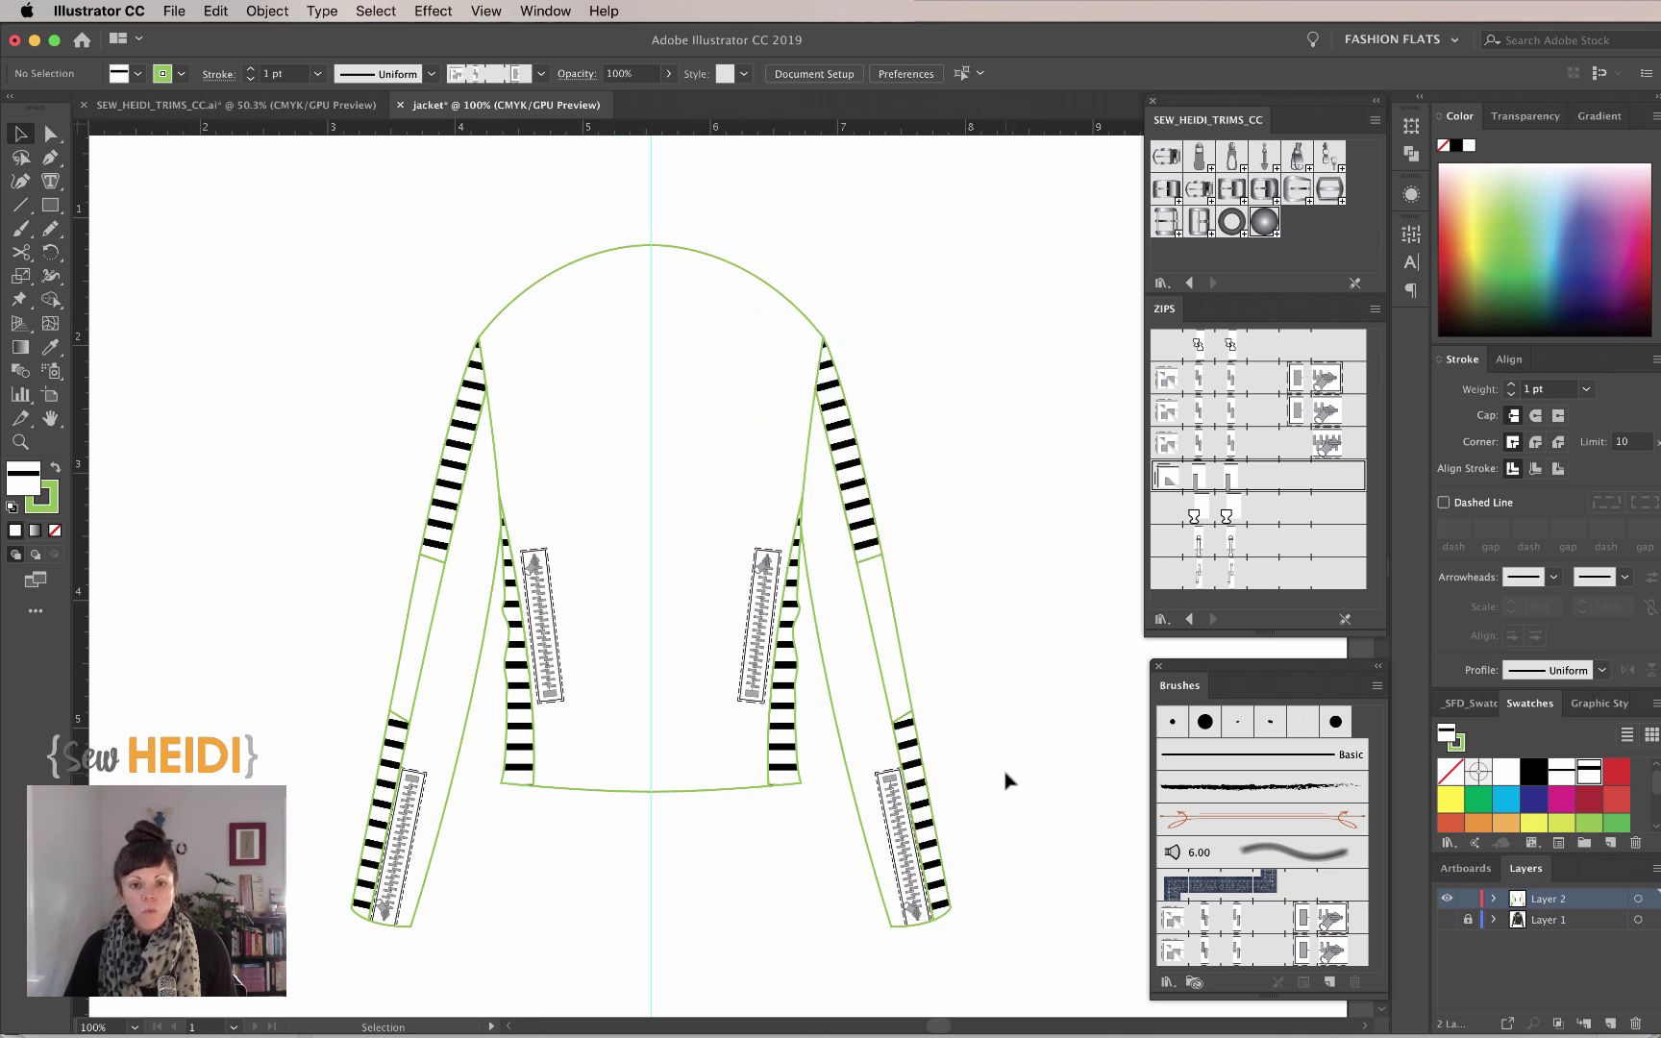
# Show the jacket photo layer and draw a rectangle about 0.62 by 0.38 in over the pocket flap, with default white fill and black stroke.
pyautogui.click(1447, 919)
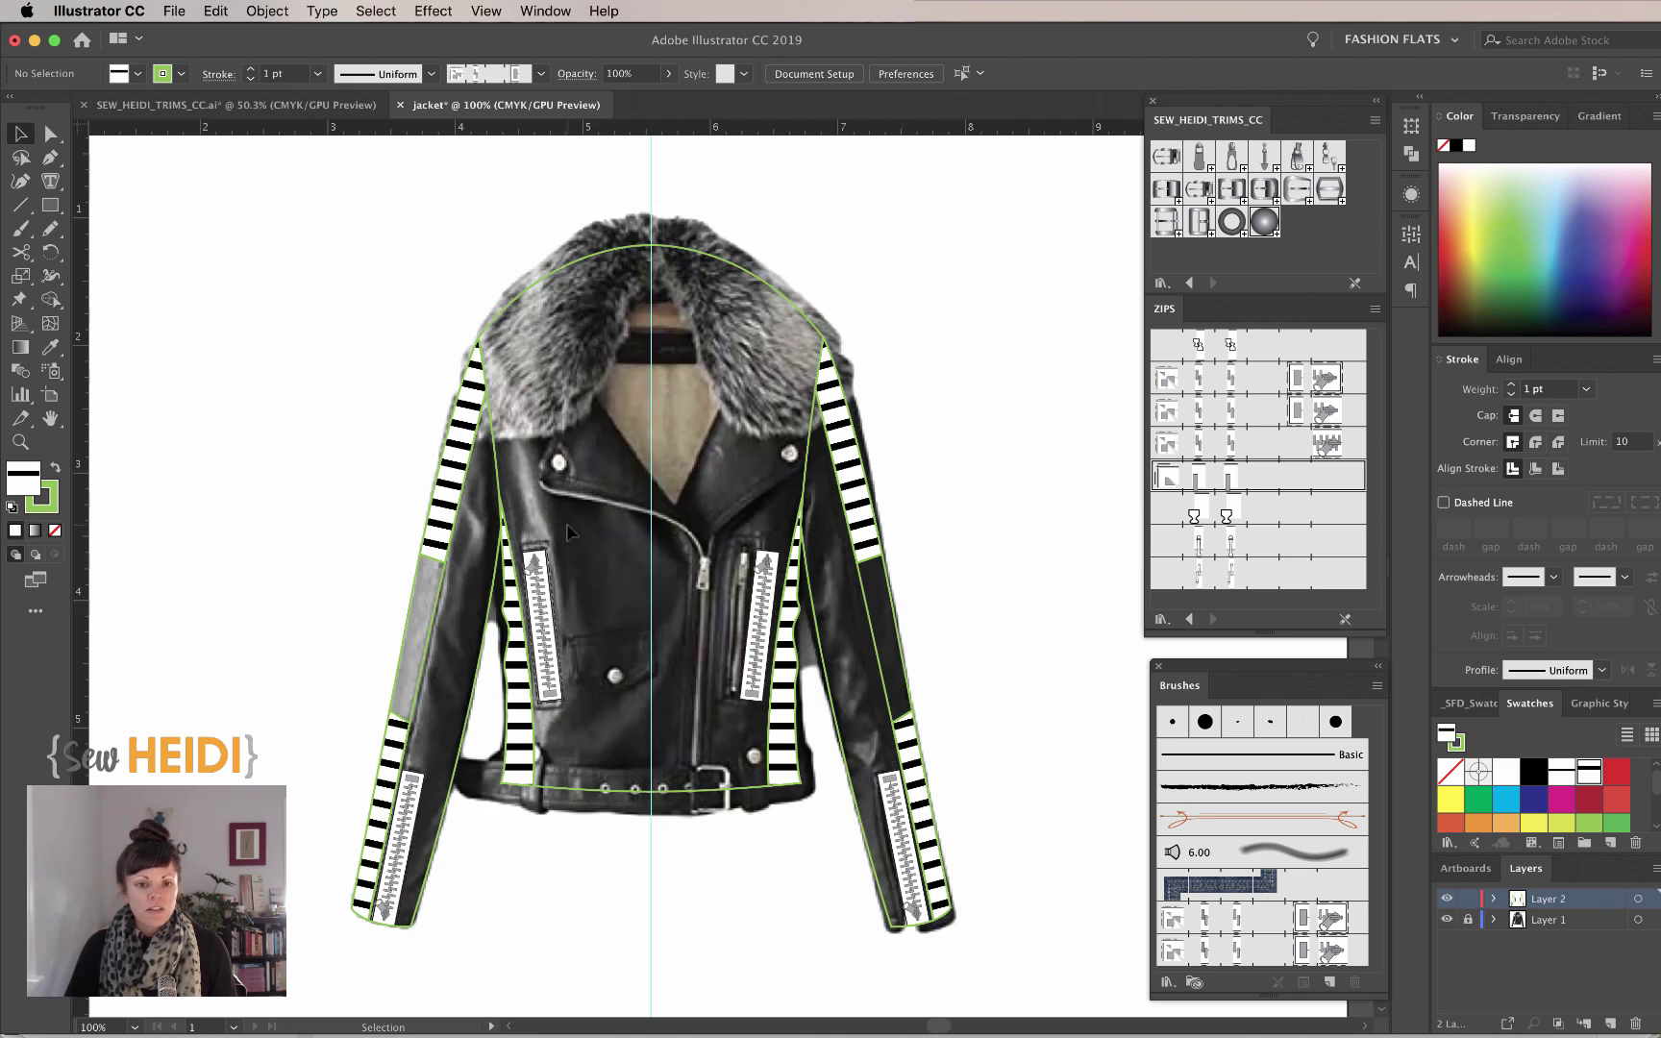
pyautogui.press('z')
pyautogui.moveTo(462, 676); pyautogui.dragTo(766, 555)
pyautogui.scroll(-2, 766, 555)
pyautogui.hscroll(3, 766, 556)
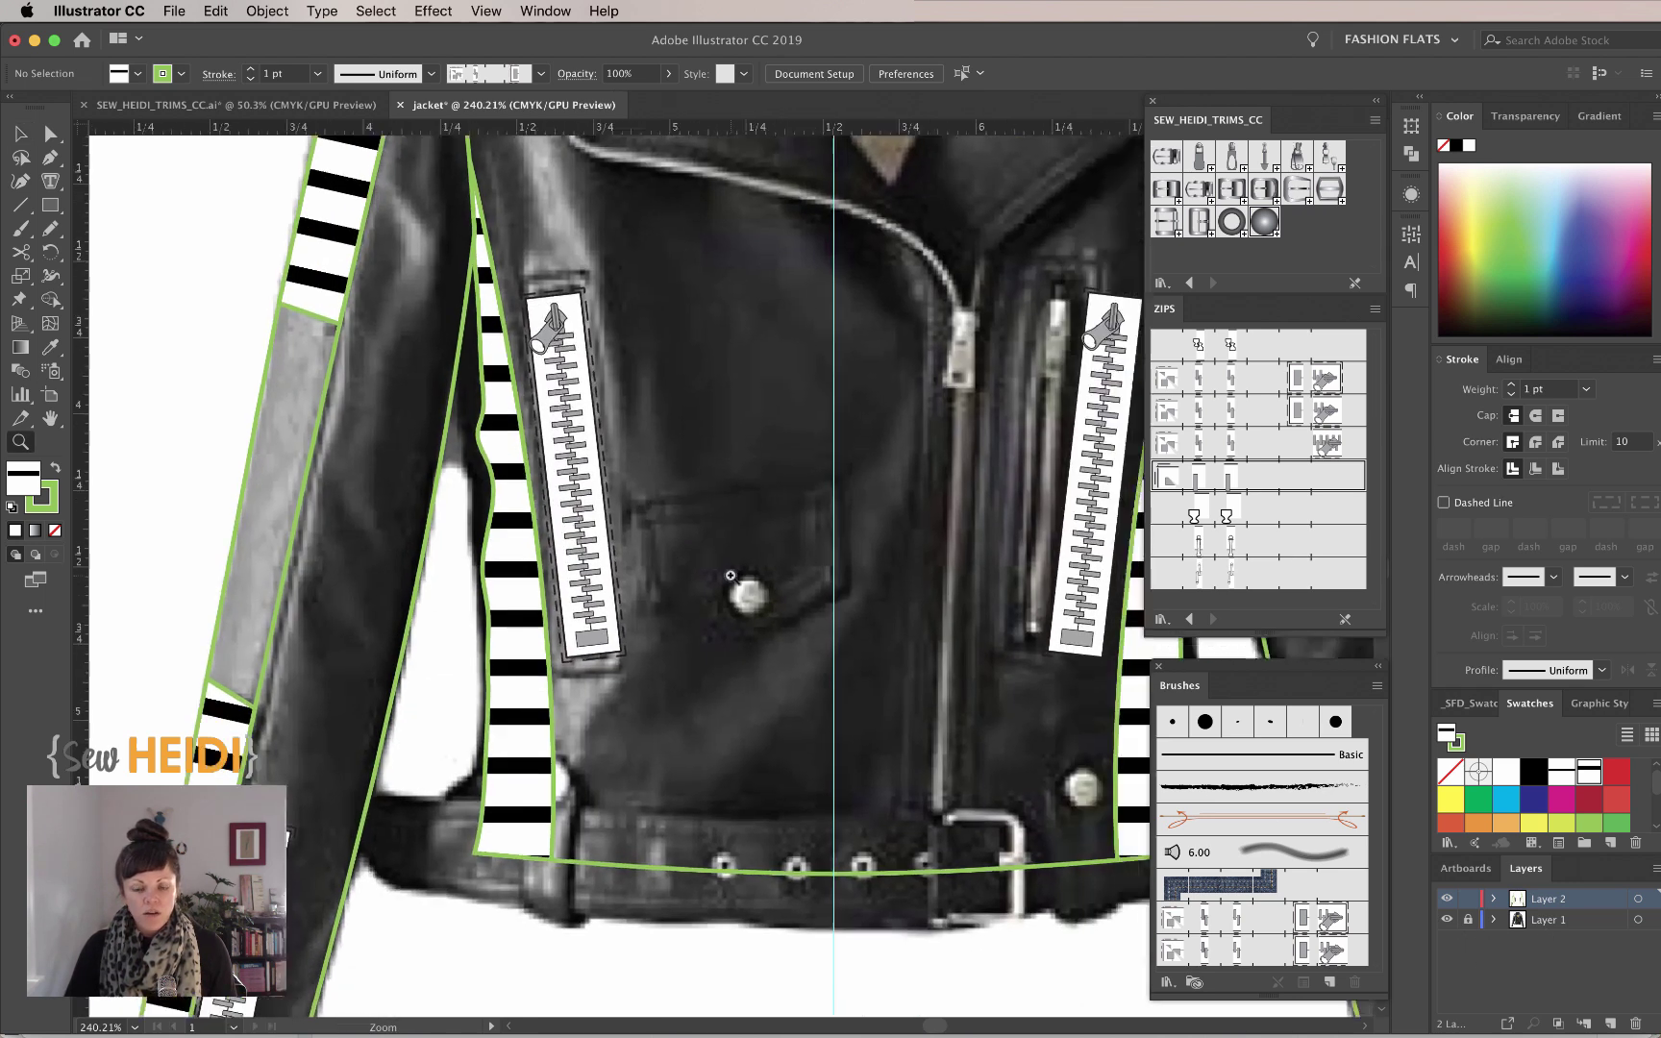
pyautogui.press('m')
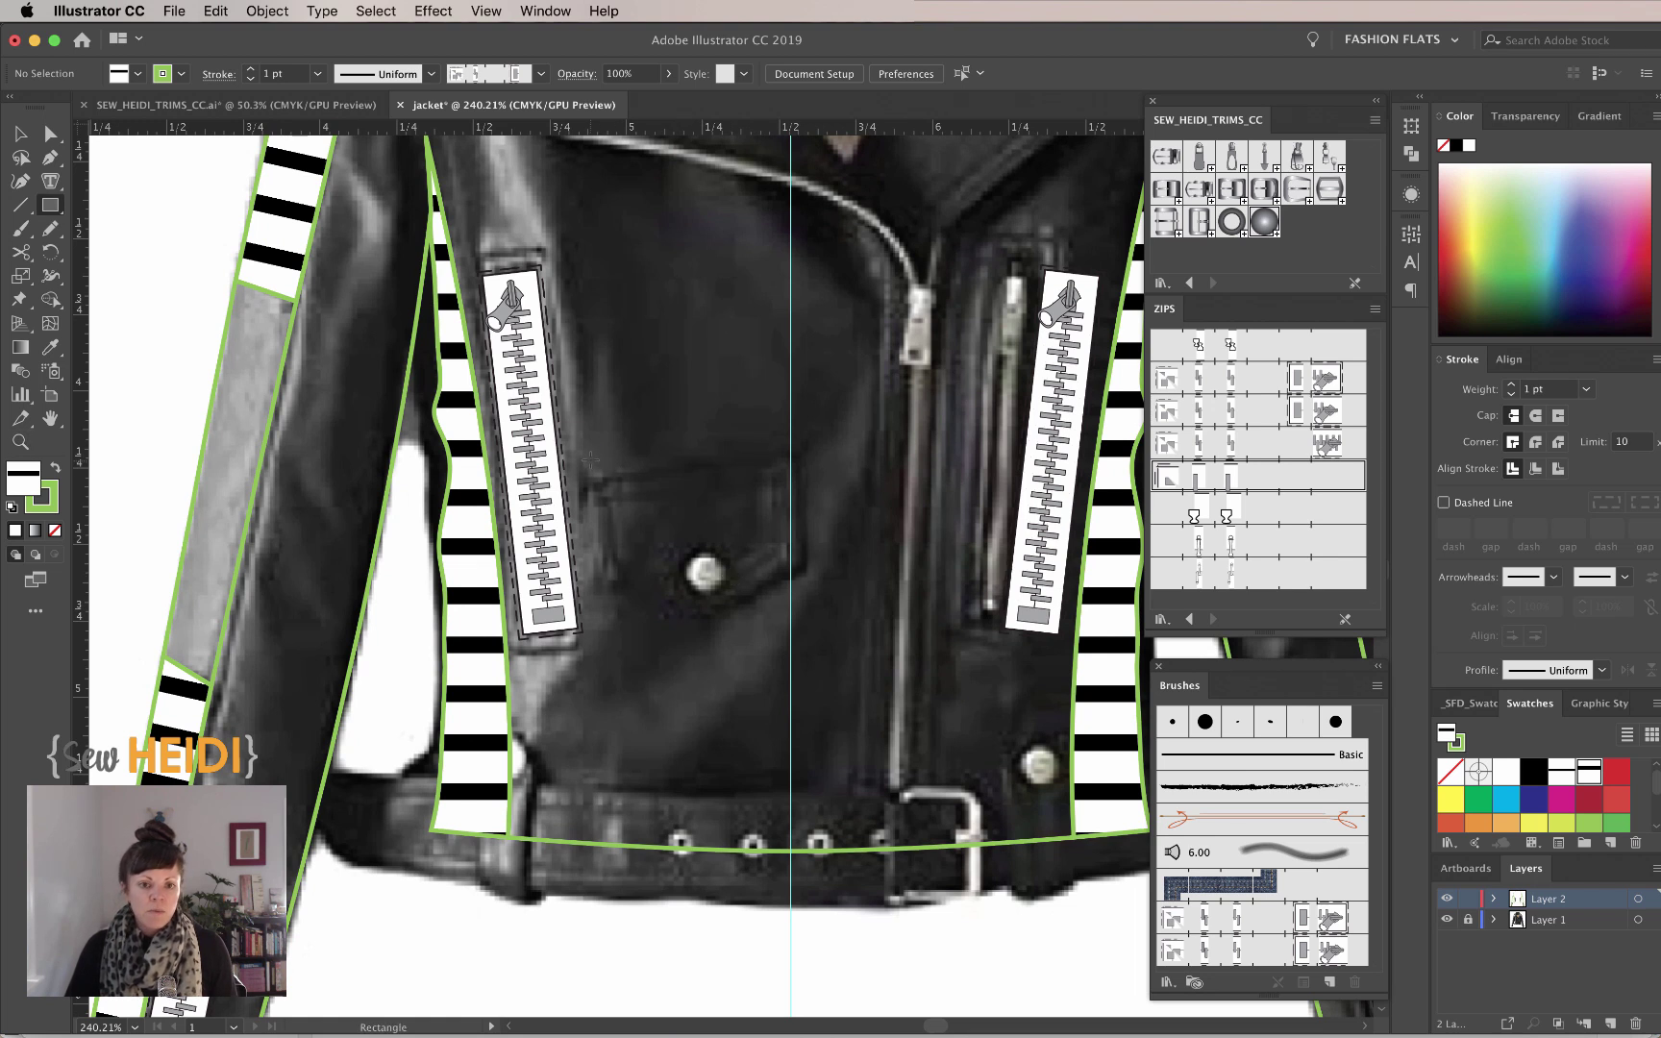
pyautogui.moveTo(590, 443); pyautogui.dragTo(780, 558)
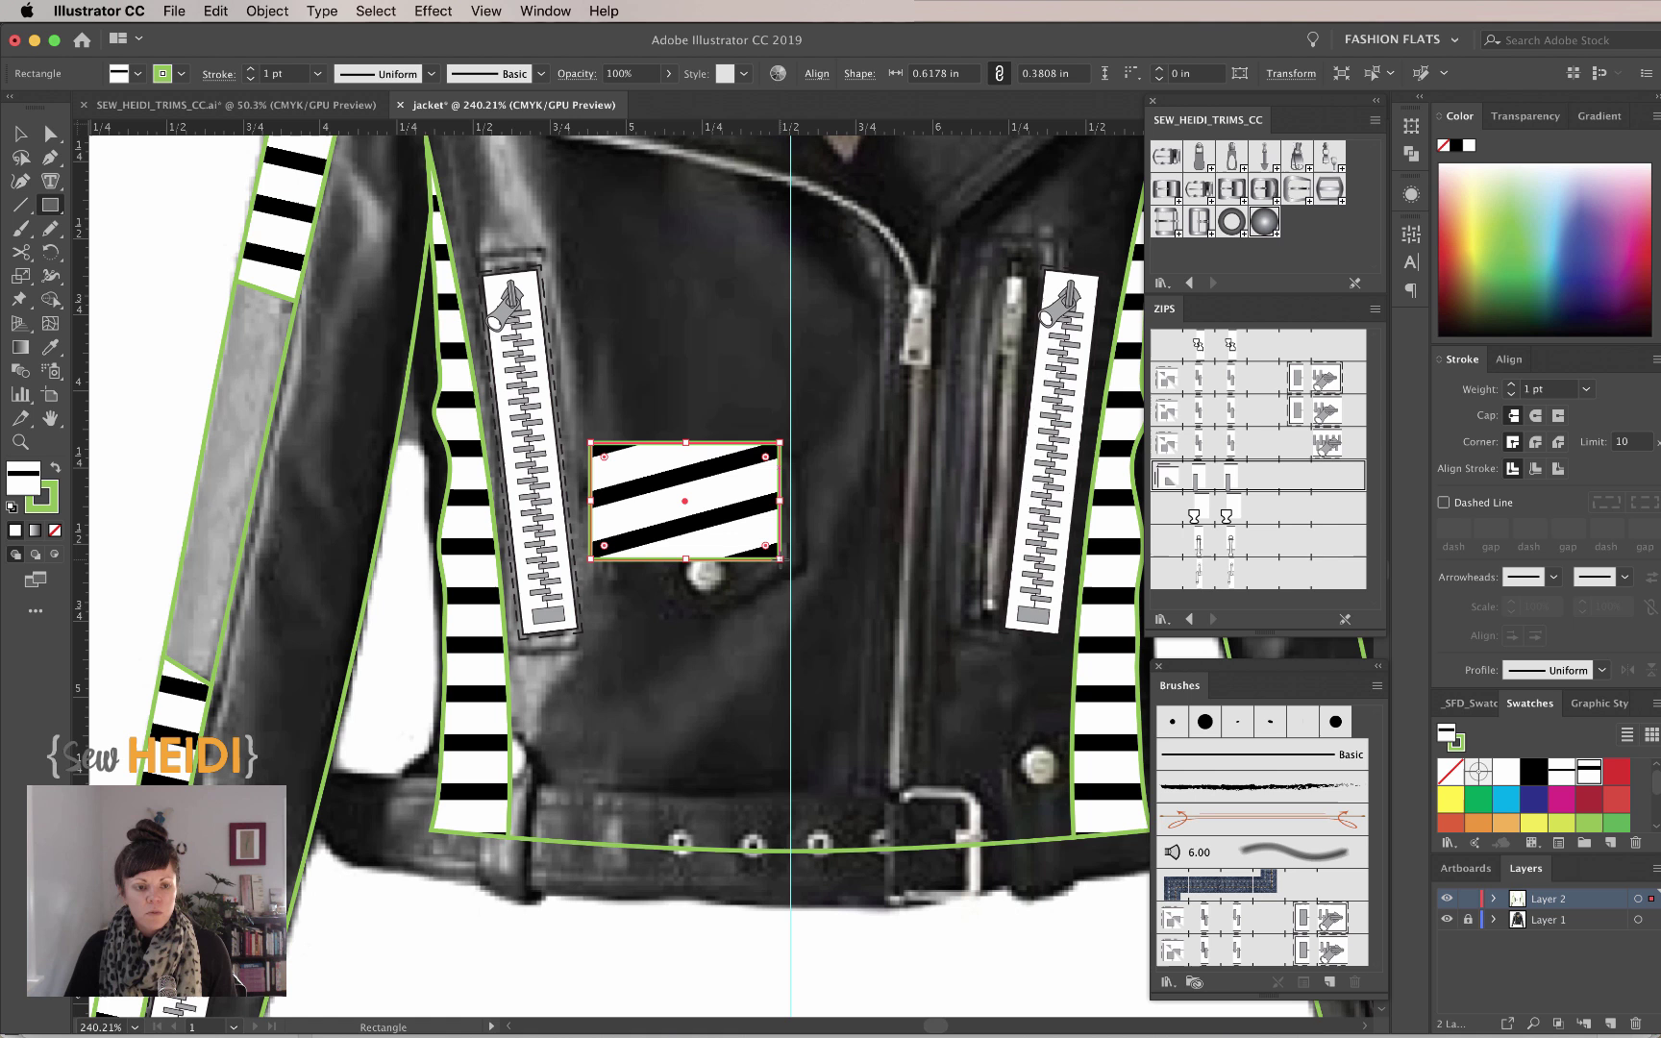
pyautogui.press('d')
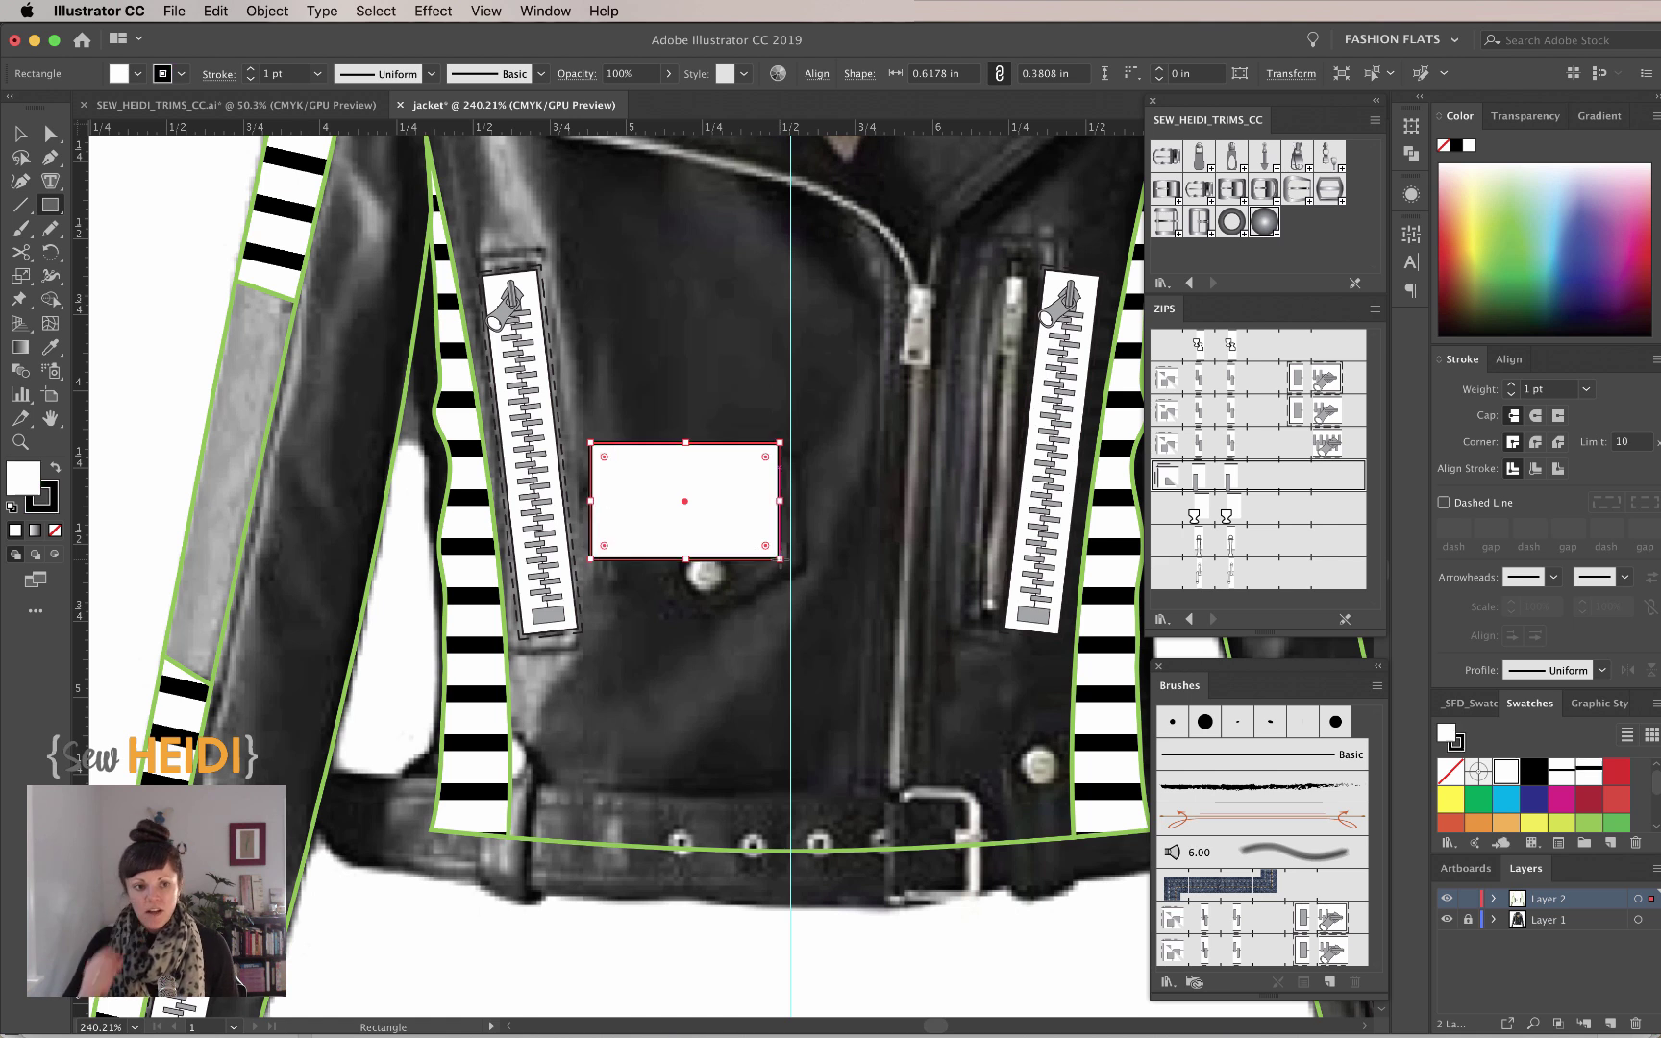
# Add anchor points to the rectangle and lower its bottom midpoint to form a pointed pocket flap about 0.45 in tall.
pyautogui.click(266, 12)
pyautogui.moveTo(303, 432)
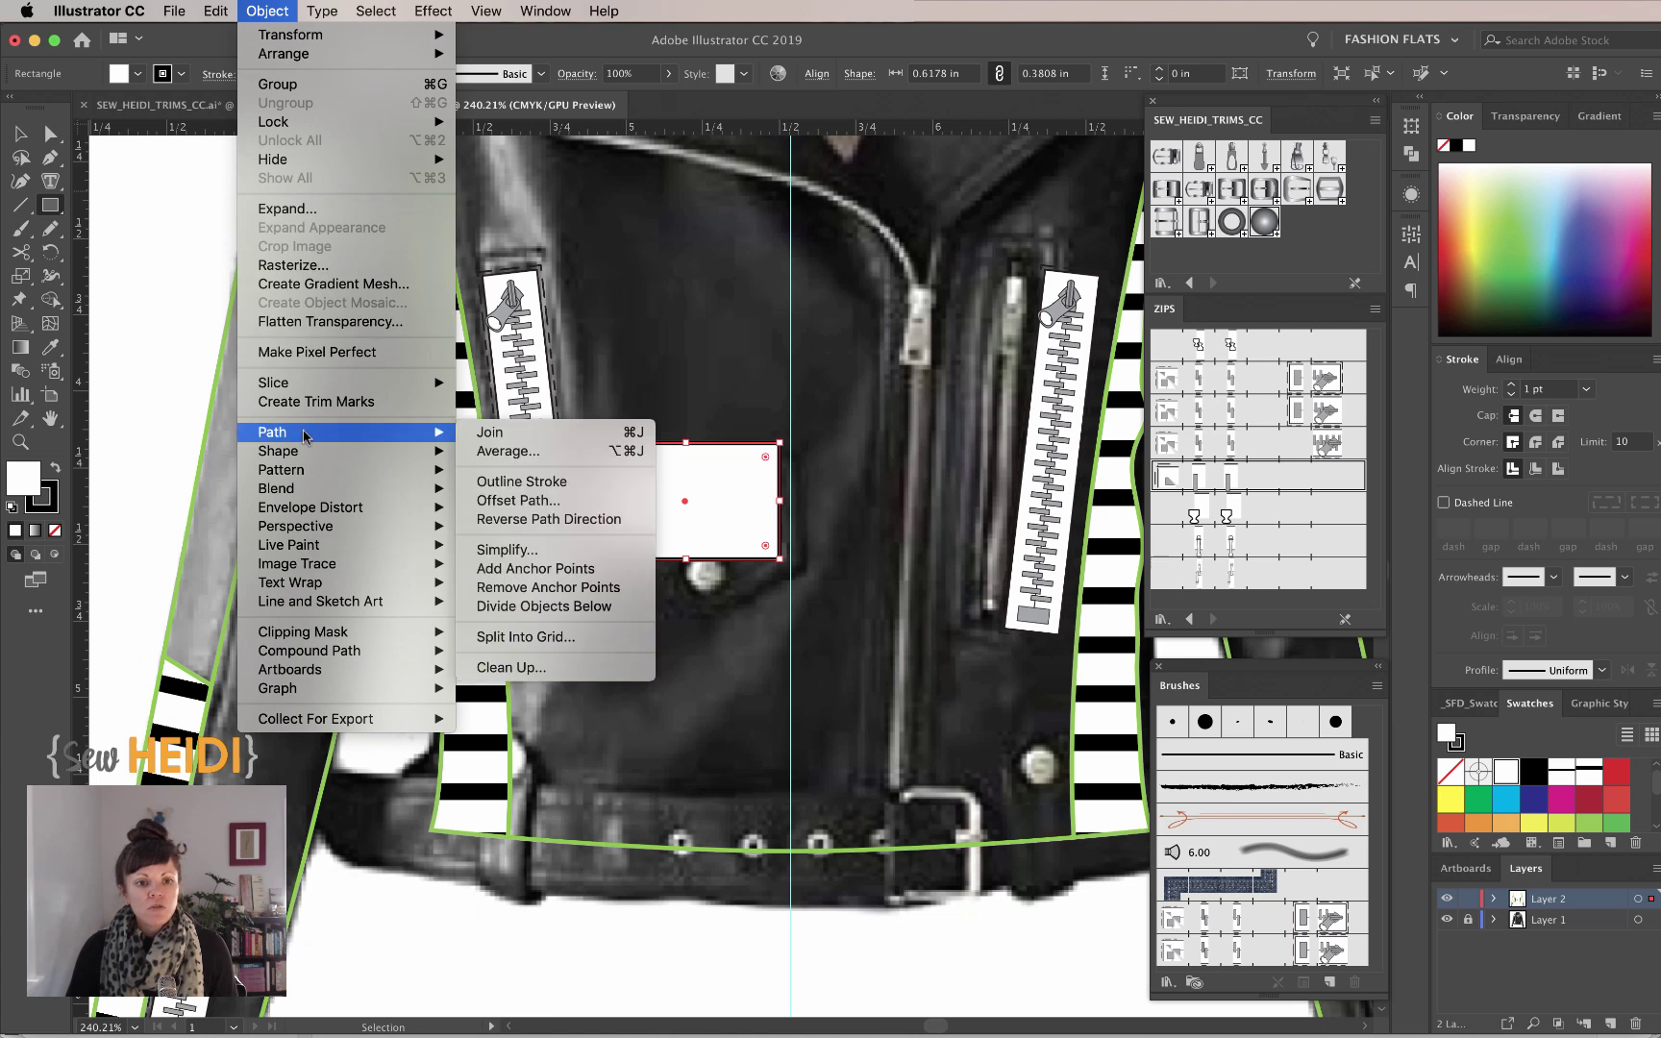
pyautogui.click(510, 567)
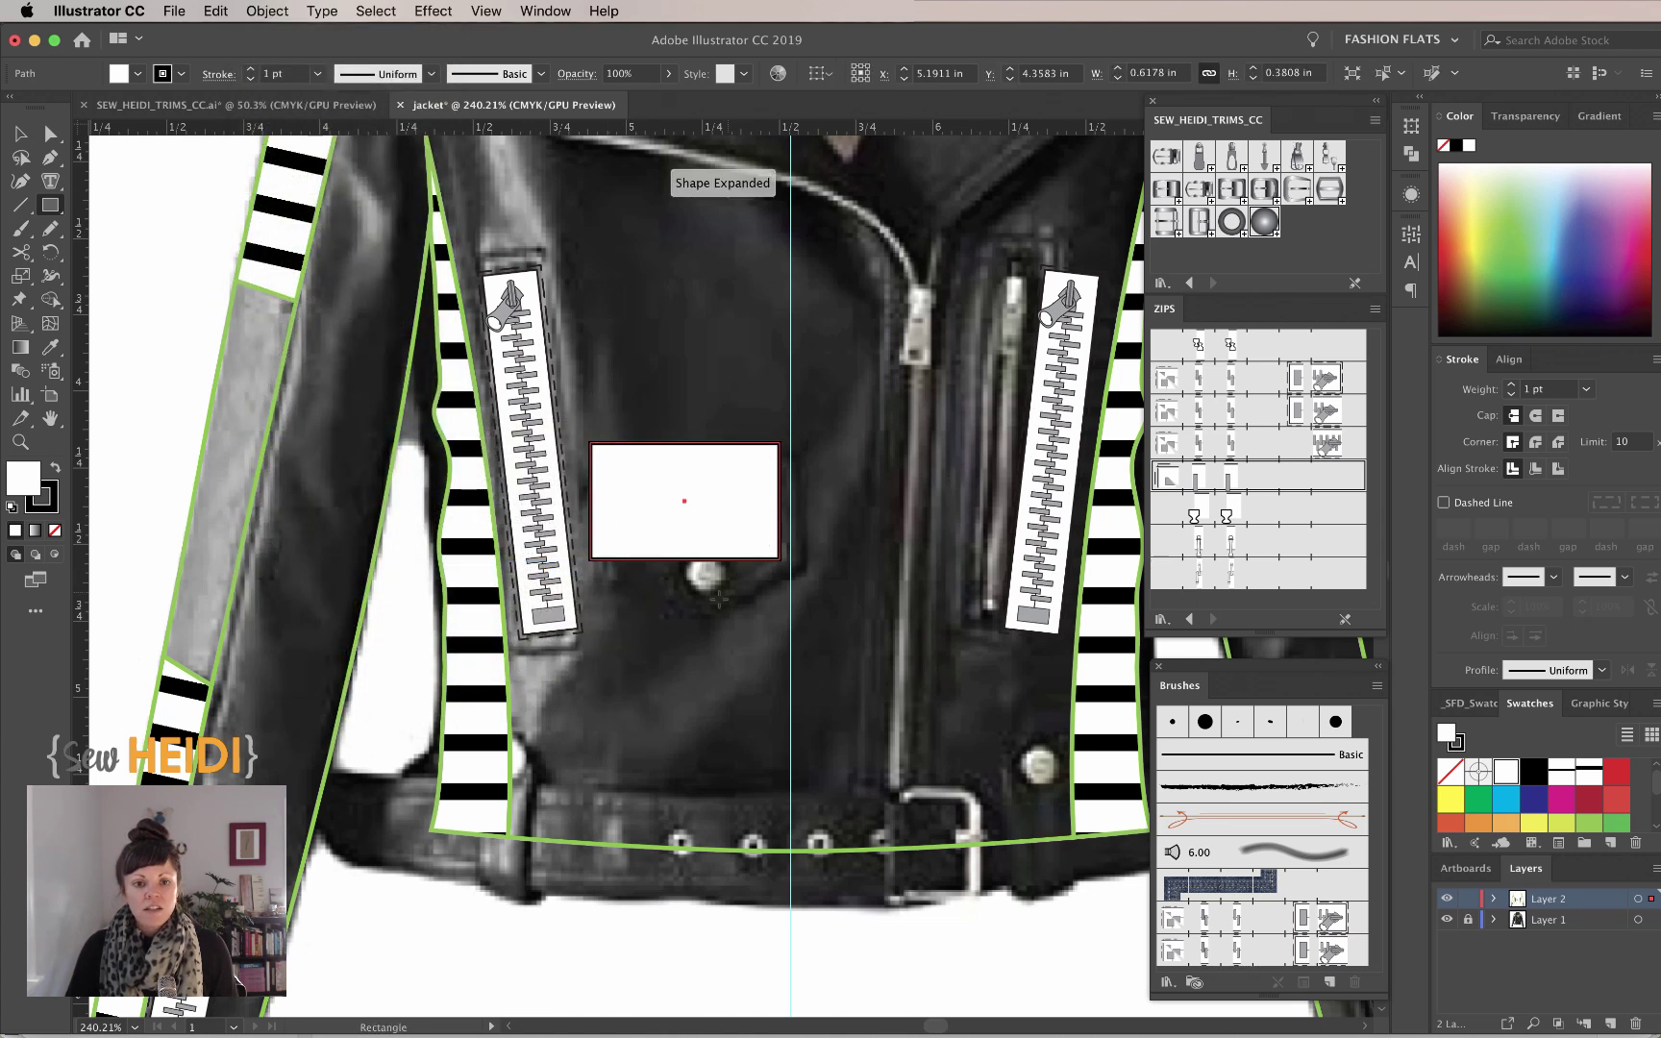
pyautogui.press('a')
pyautogui.click(722, 645)
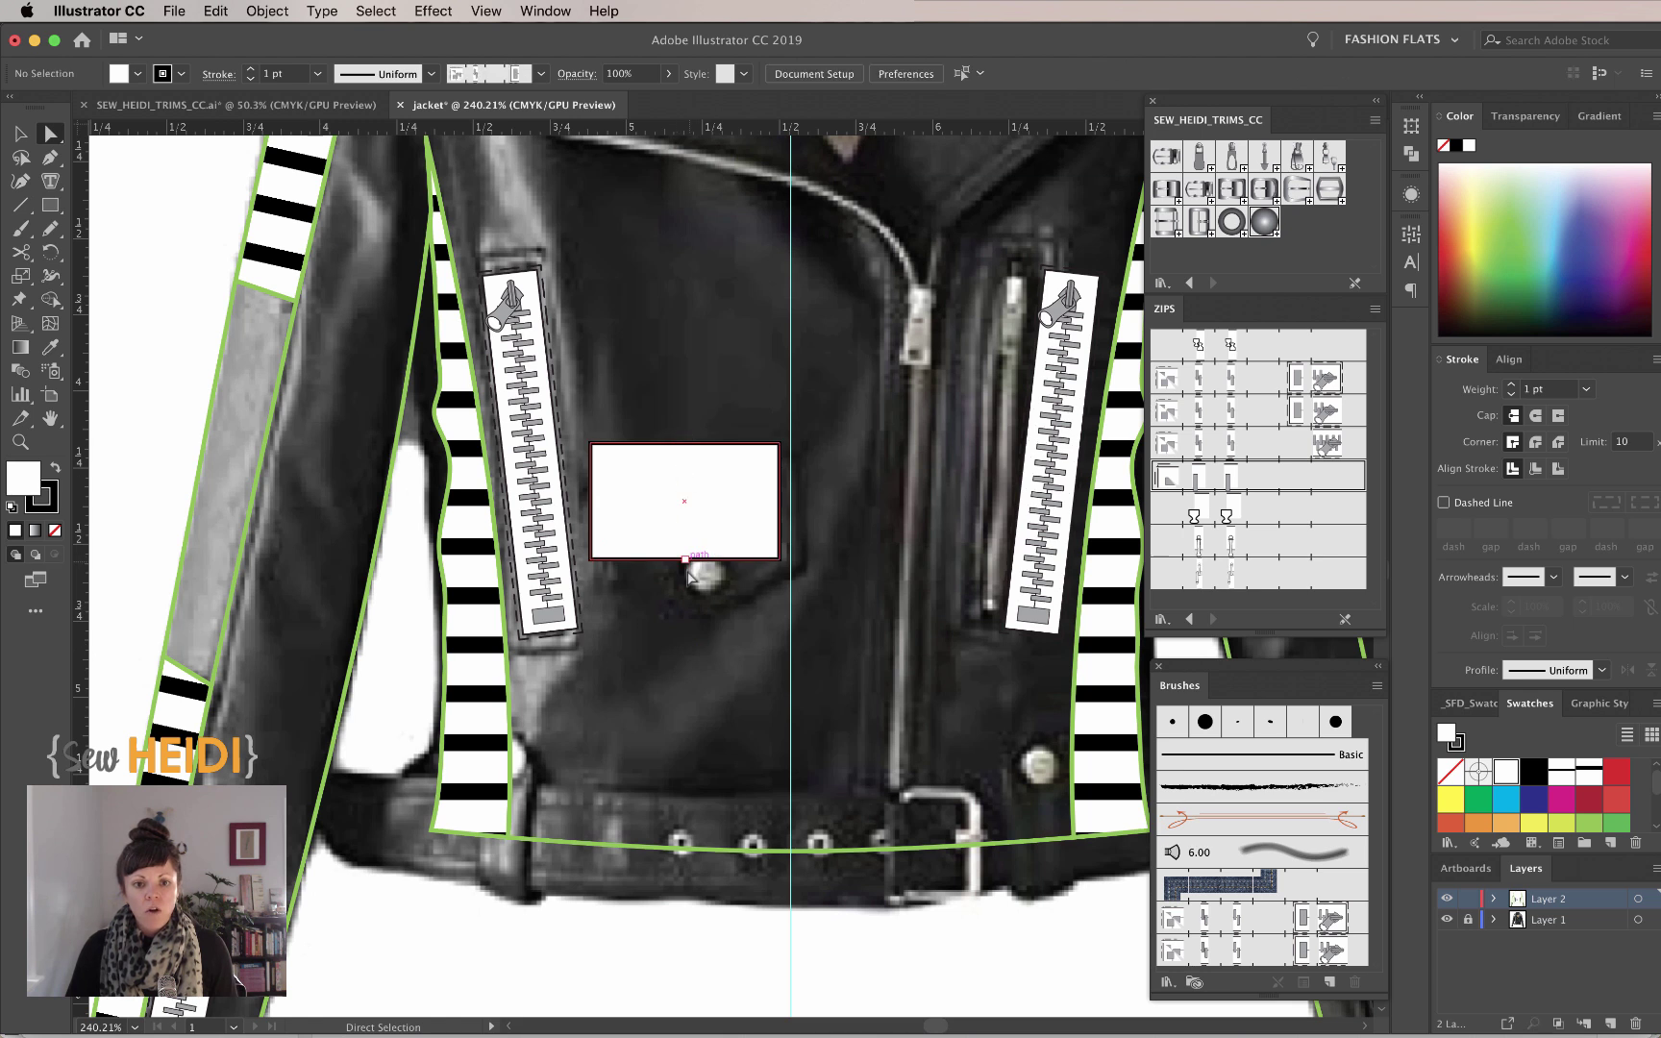
pyautogui.click(685, 559)
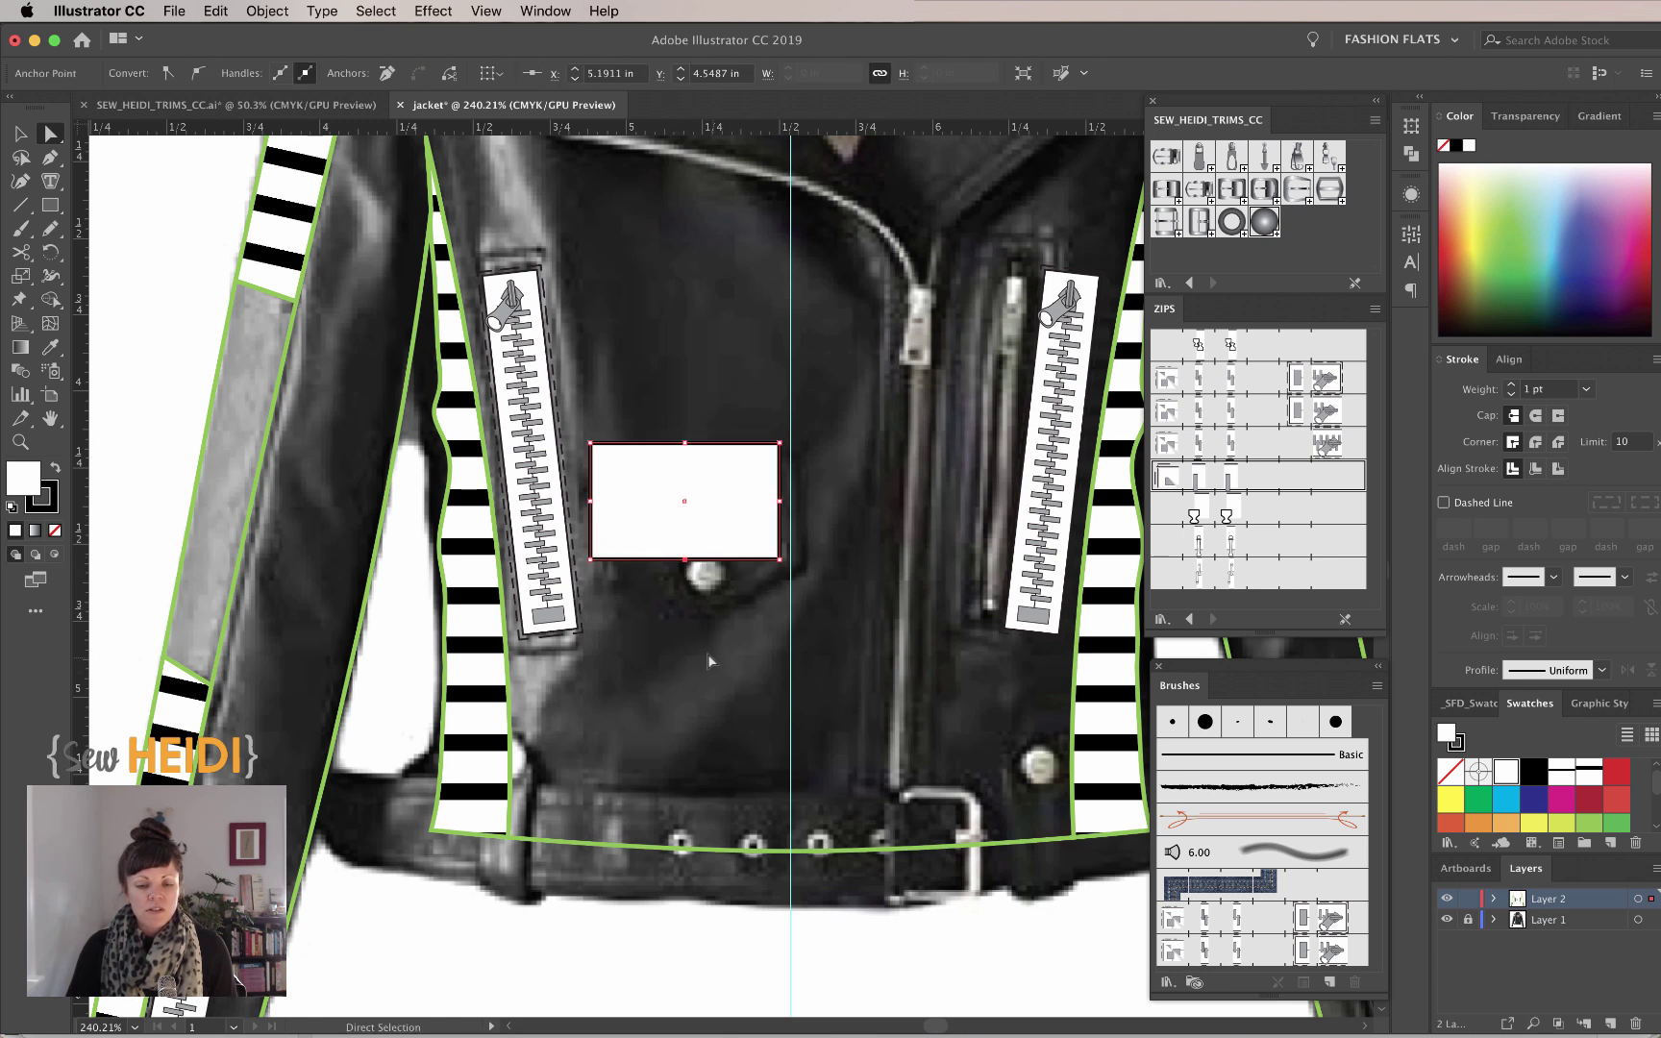
pyautogui.press('Down')
pyautogui.press('Down')
pyautogui.press('Down')
pyautogui.press('Down')
pyautogui.press('Down')
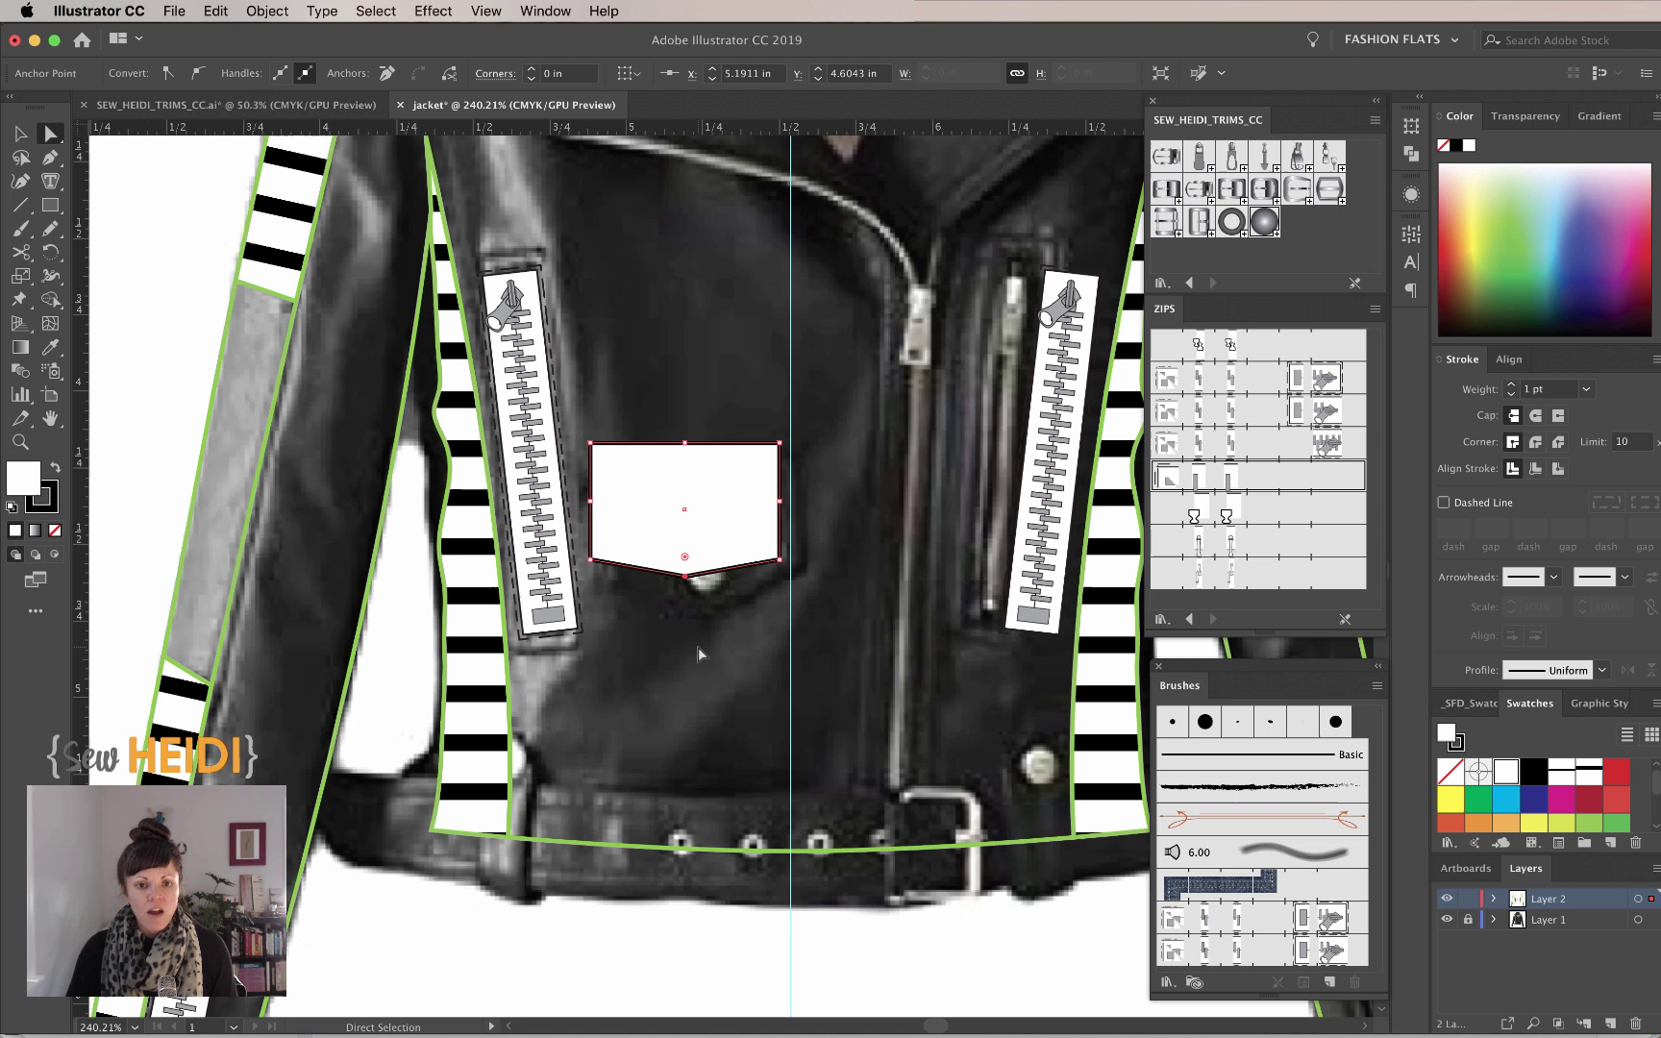
# Offset the pocket flap's path by -0.02 in with miter joins to create an inner stitch line.
pyautogui.press('v')
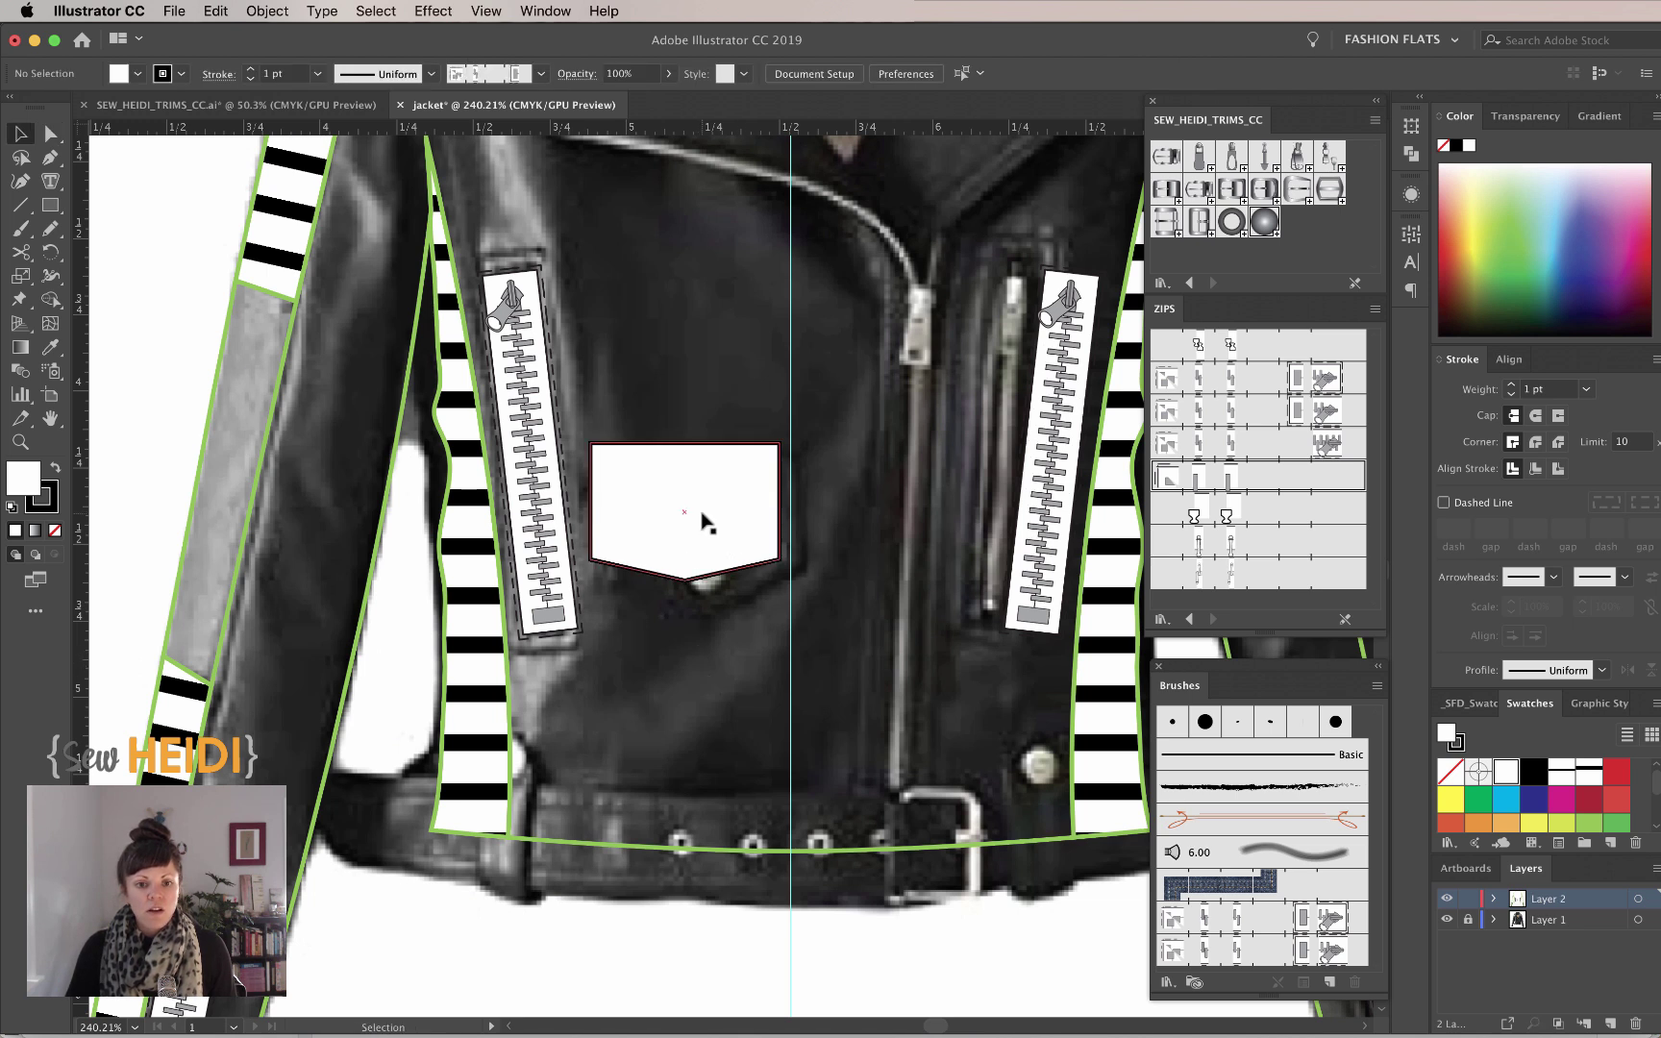
pyautogui.click(268, 11)
pyautogui.moveTo(276, 432)
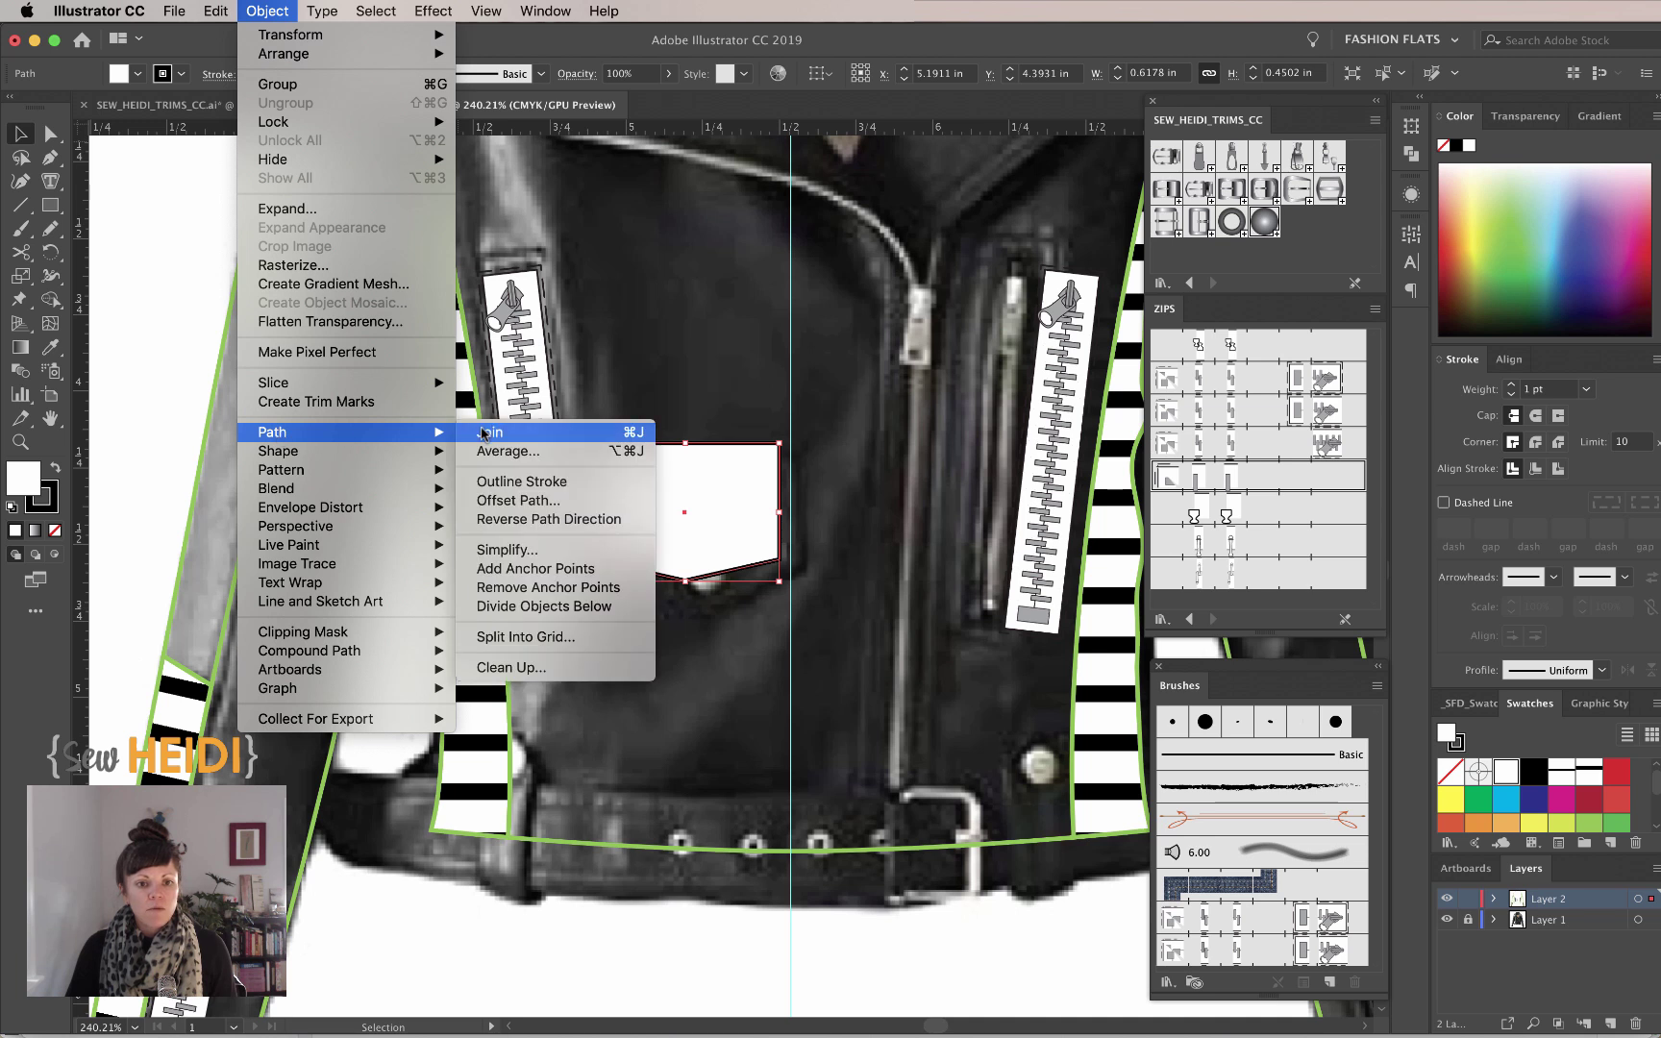
pyautogui.click(518, 500)
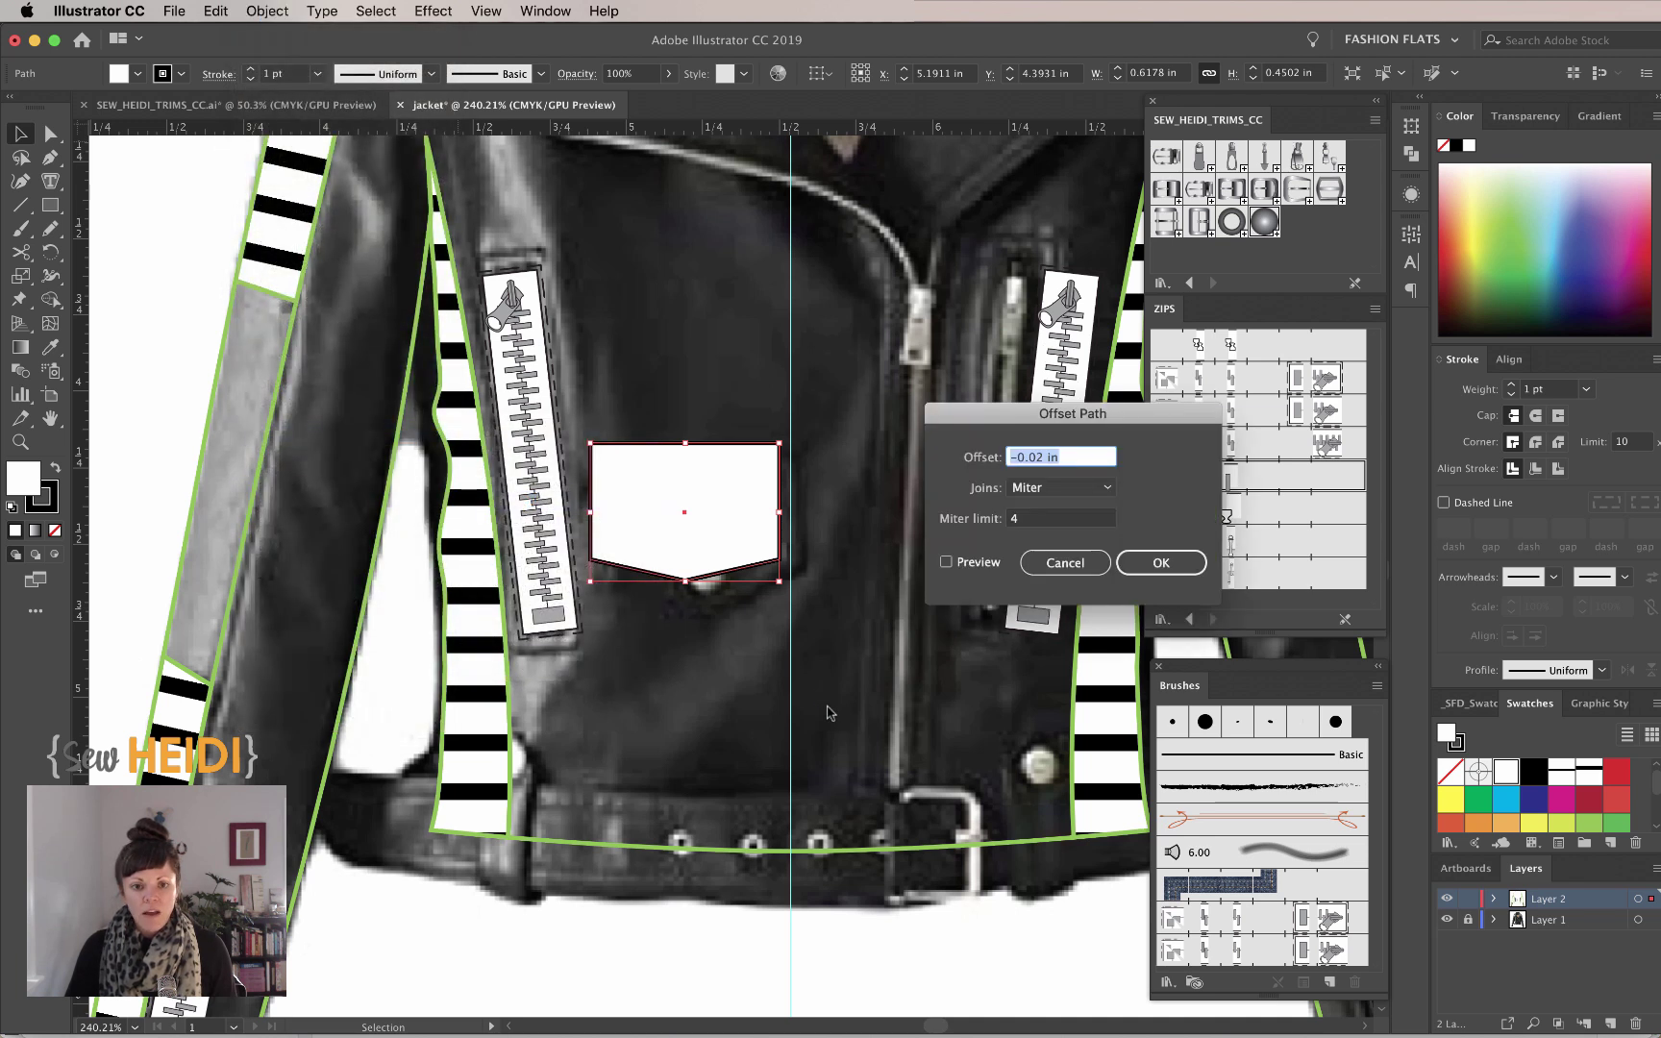
pyautogui.click(968, 567)
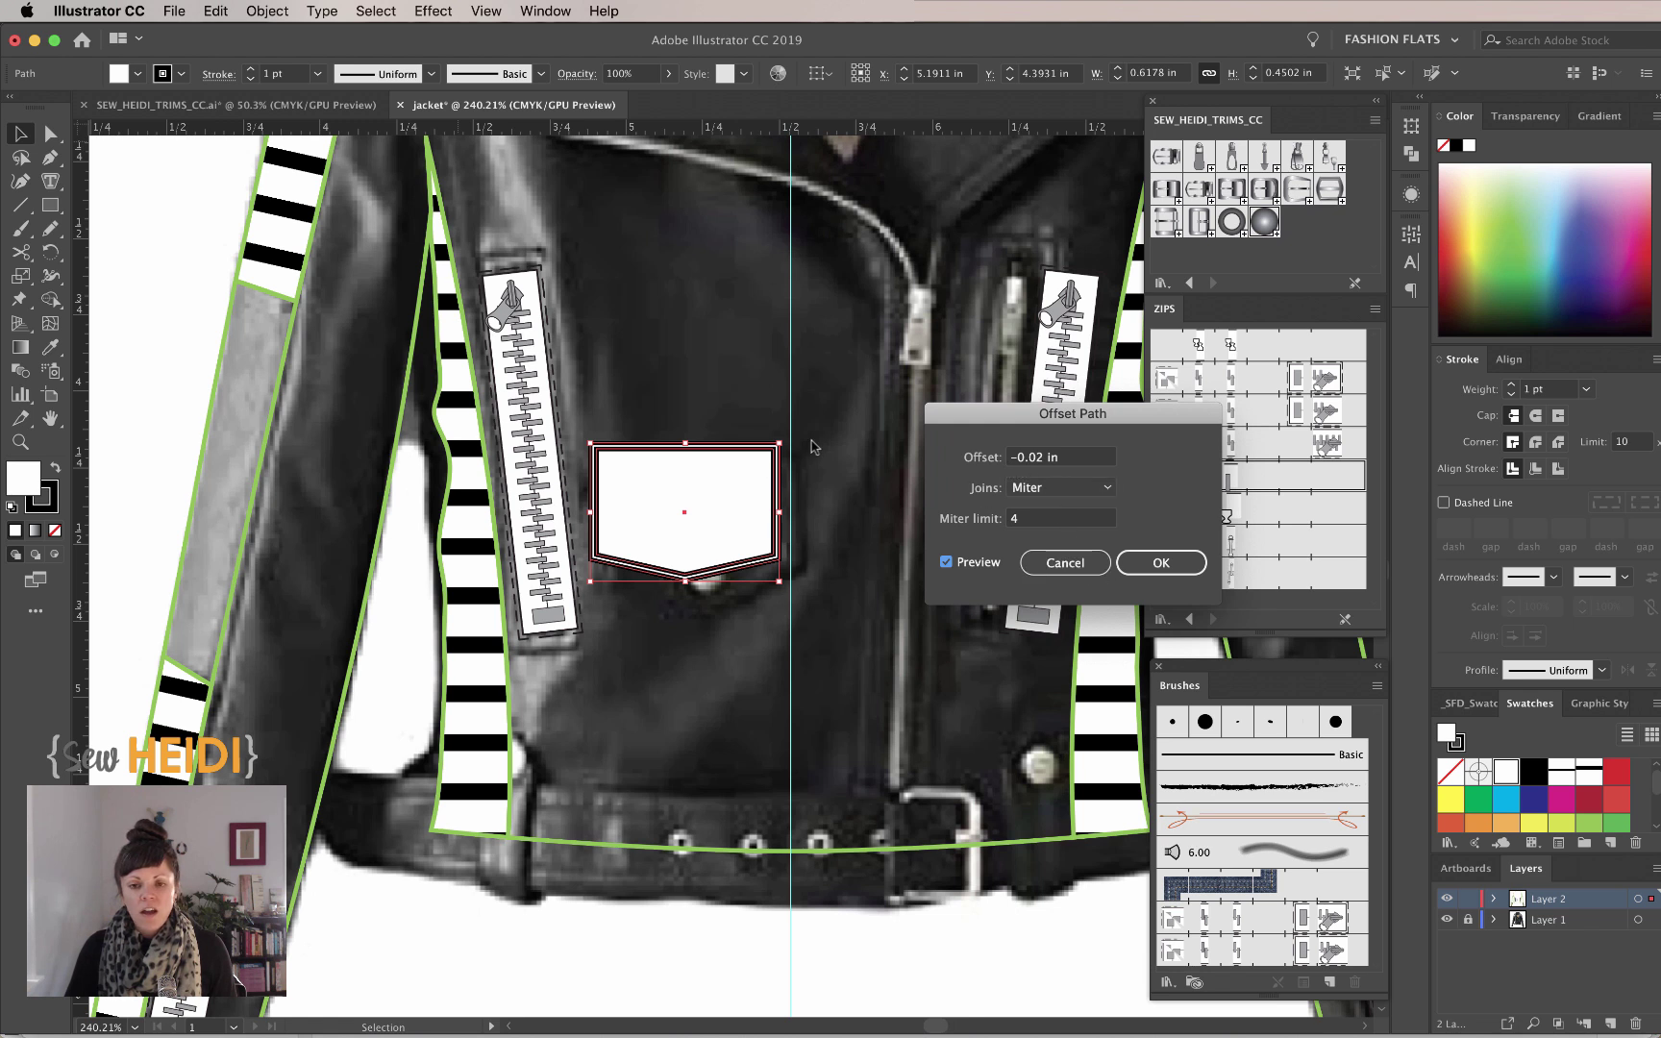
pyautogui.click(1149, 565)
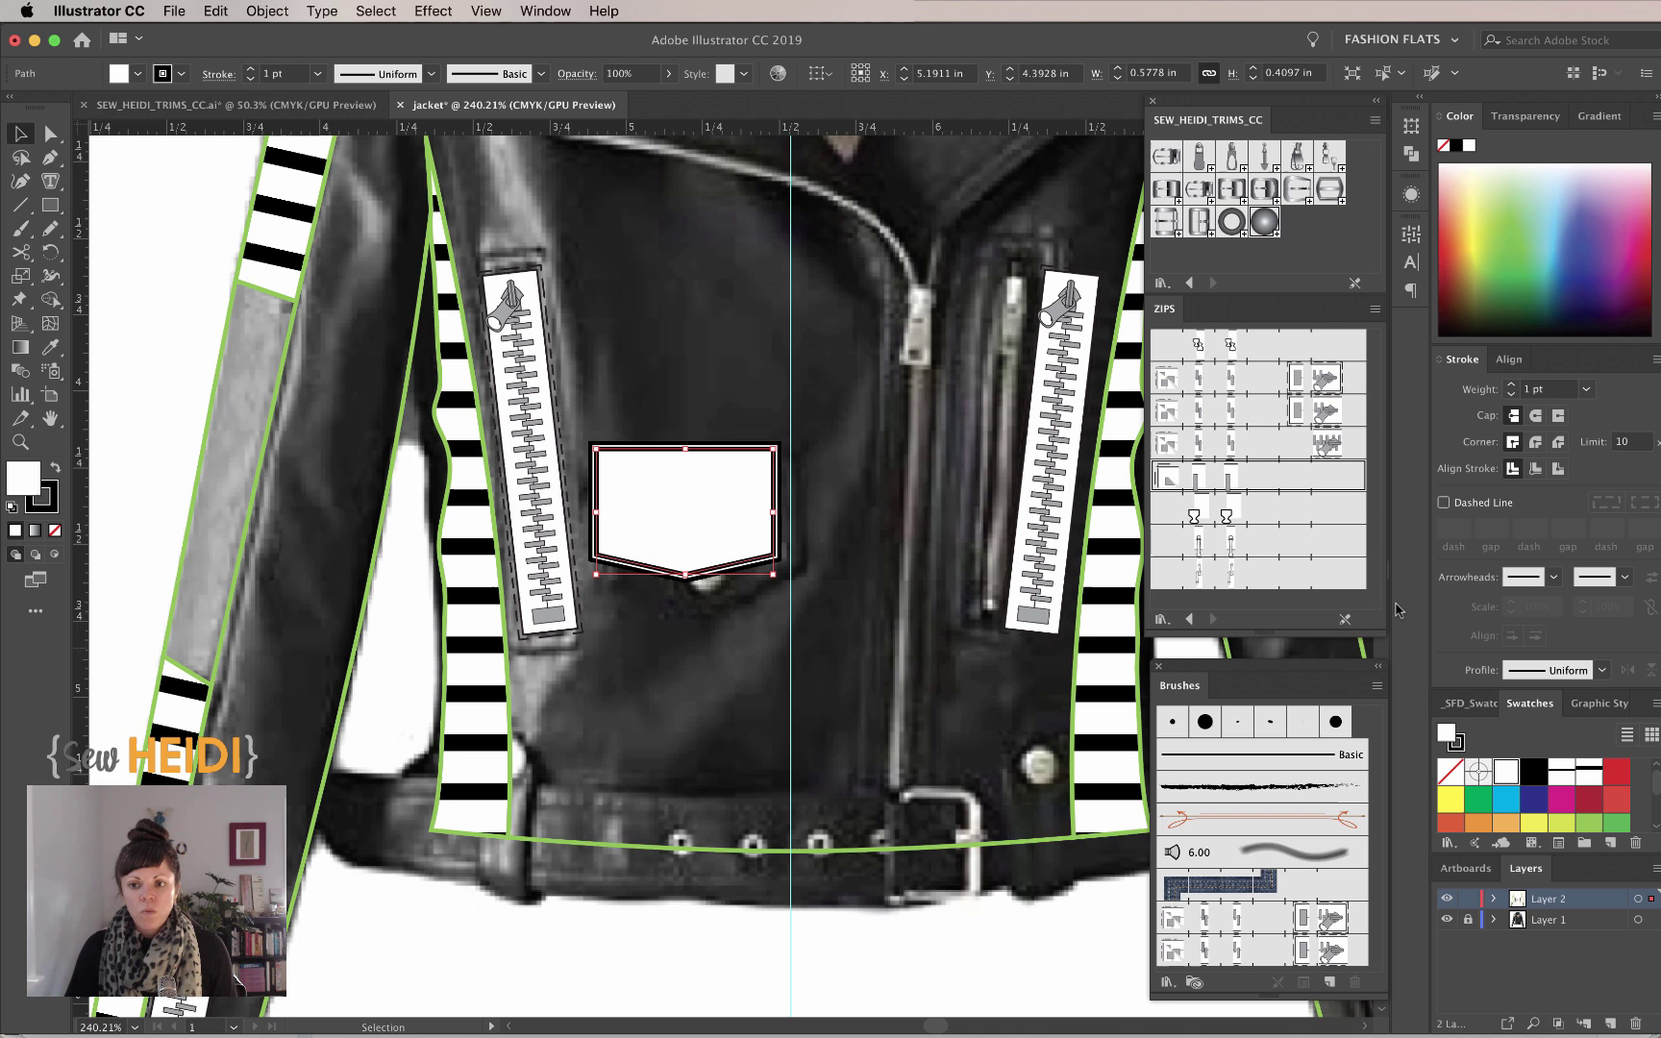
# Make the inner path a dashed stroke with 4 pt dashes, 3 pt gaps, corner-aligned dashes, round caps and round joins.
pyautogui.click(1443, 503)
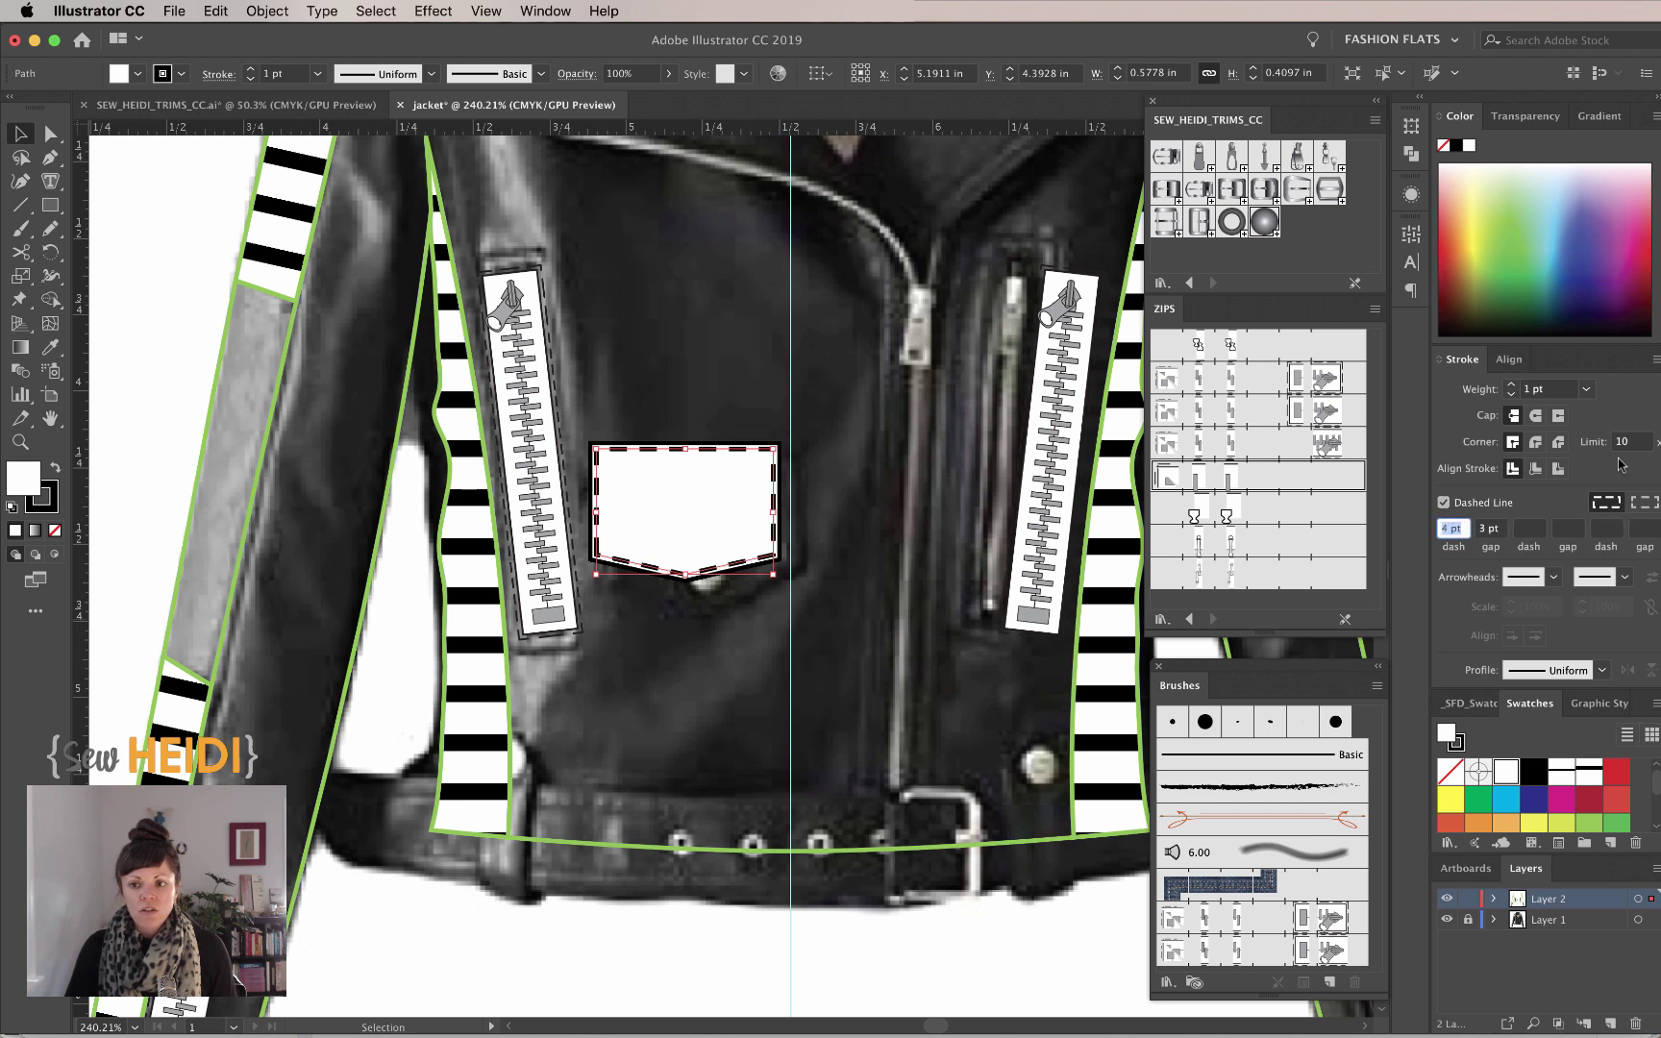
pyautogui.click(1653, 503)
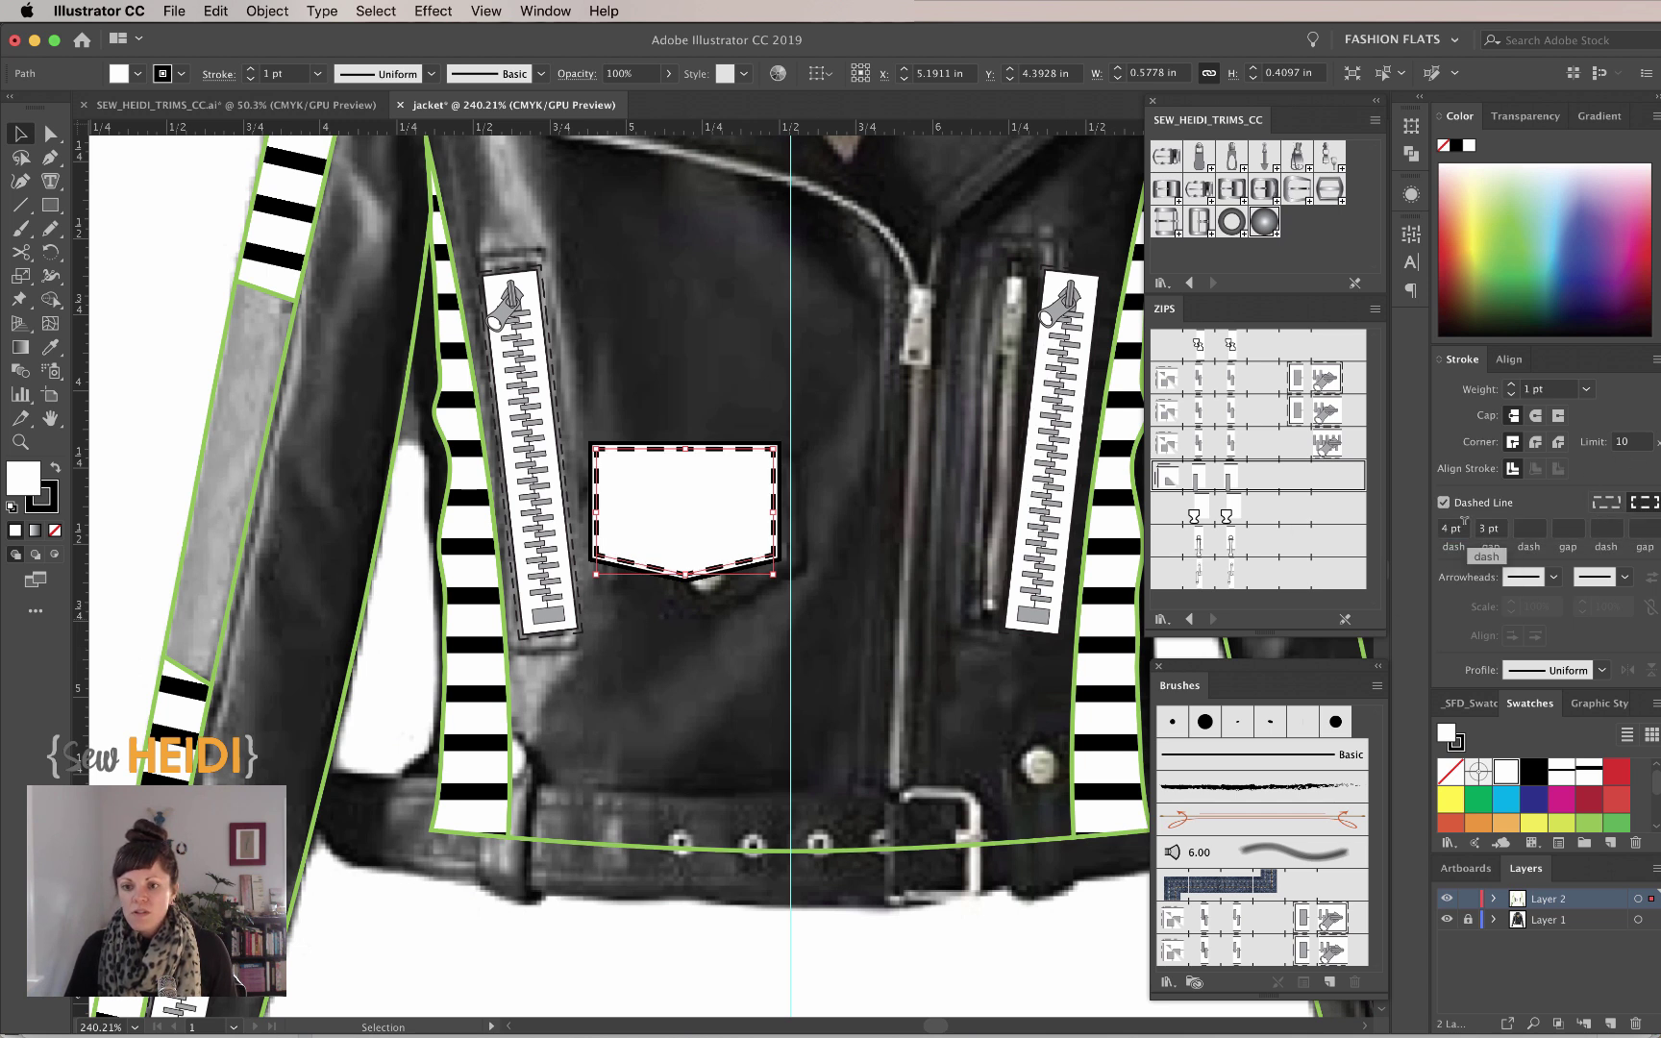
pyautogui.click(1537, 417)
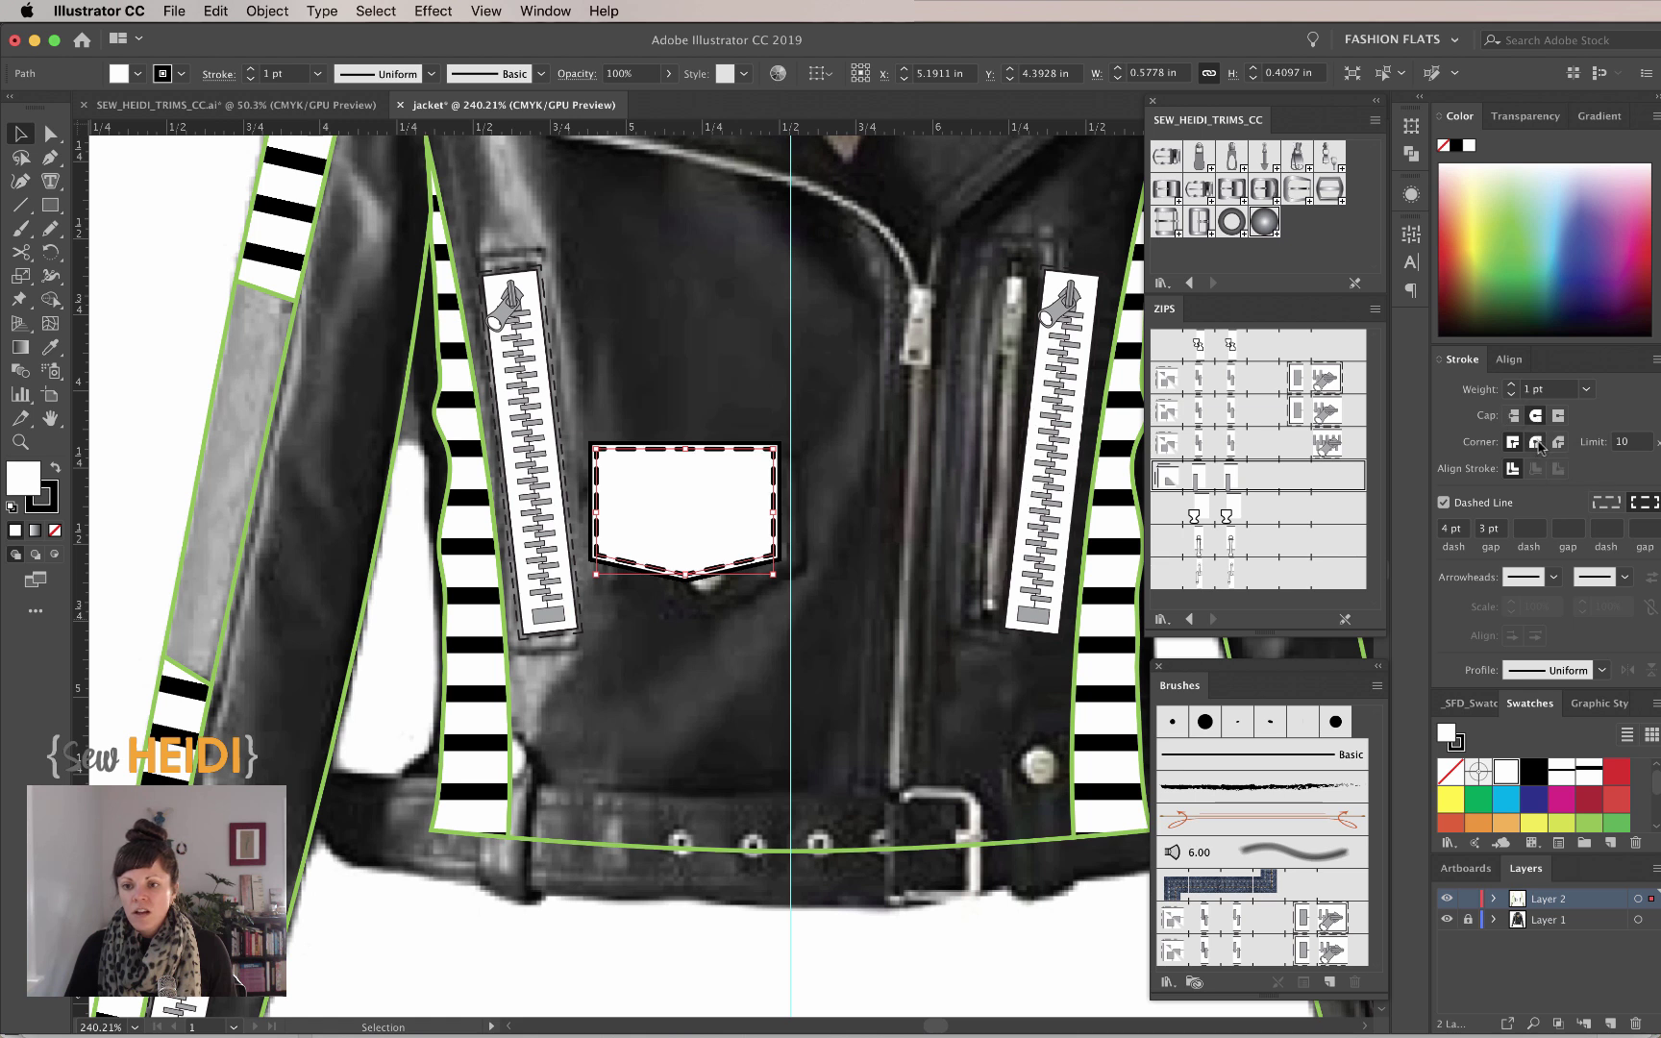
pyautogui.click(1536, 443)
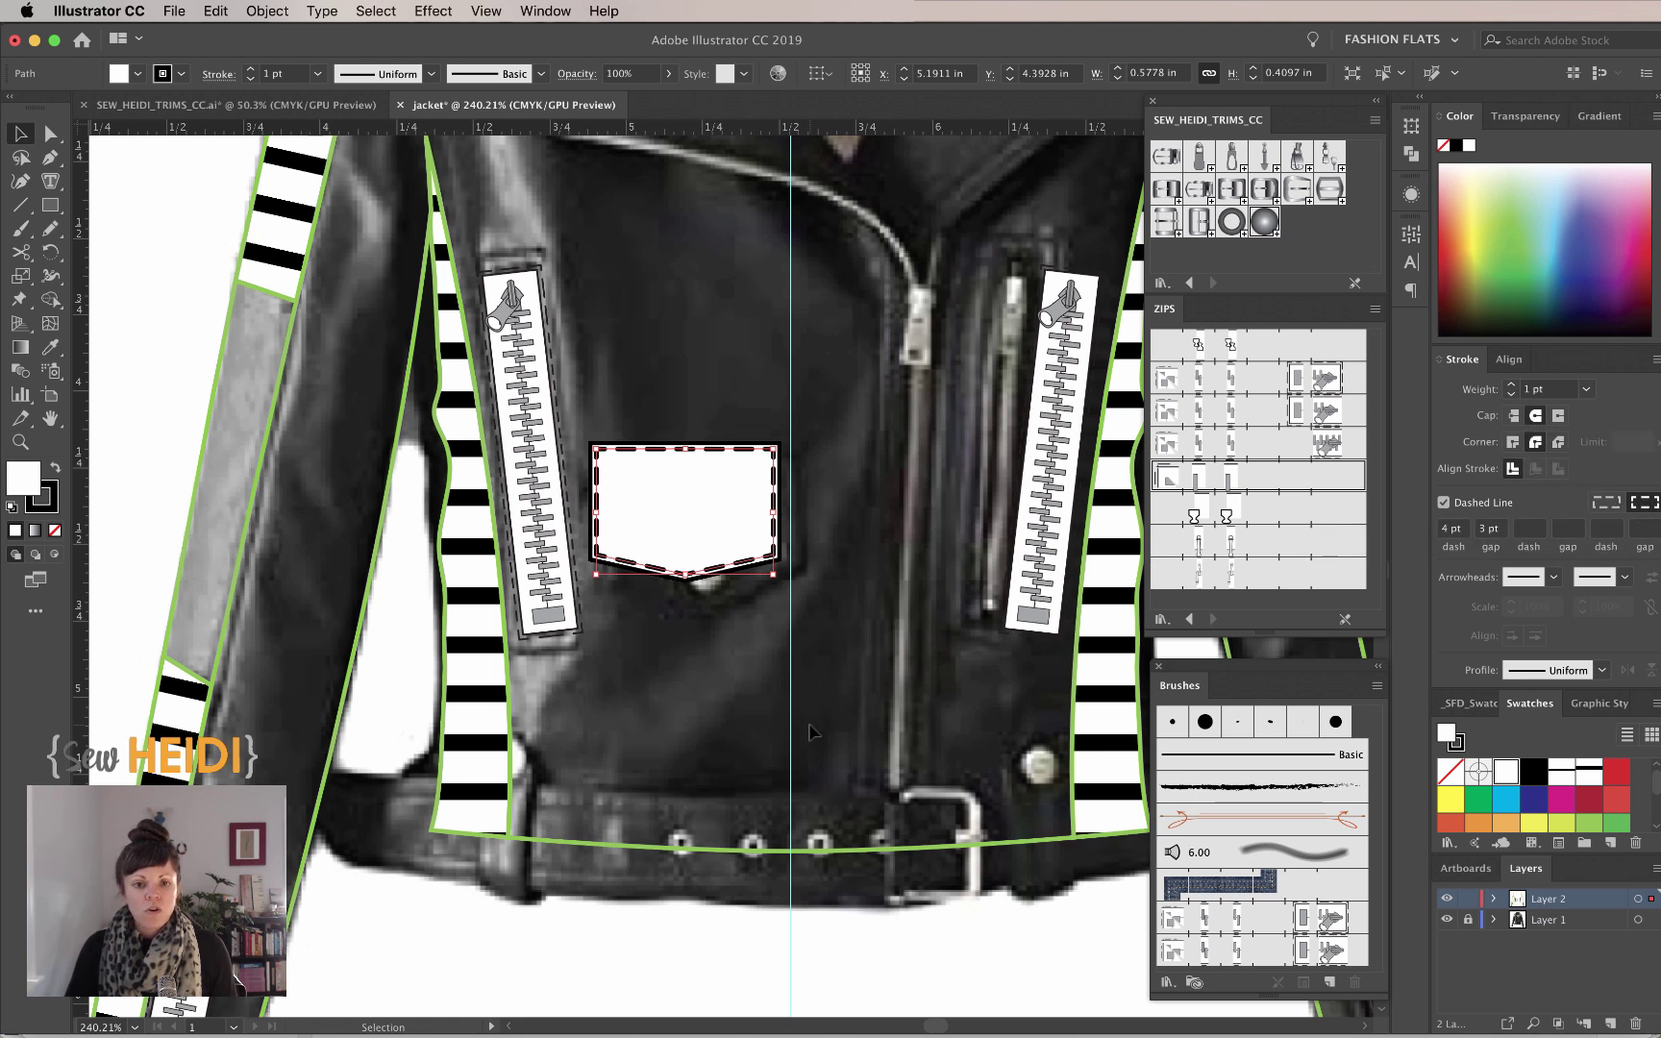
pyautogui.click(698, 629)
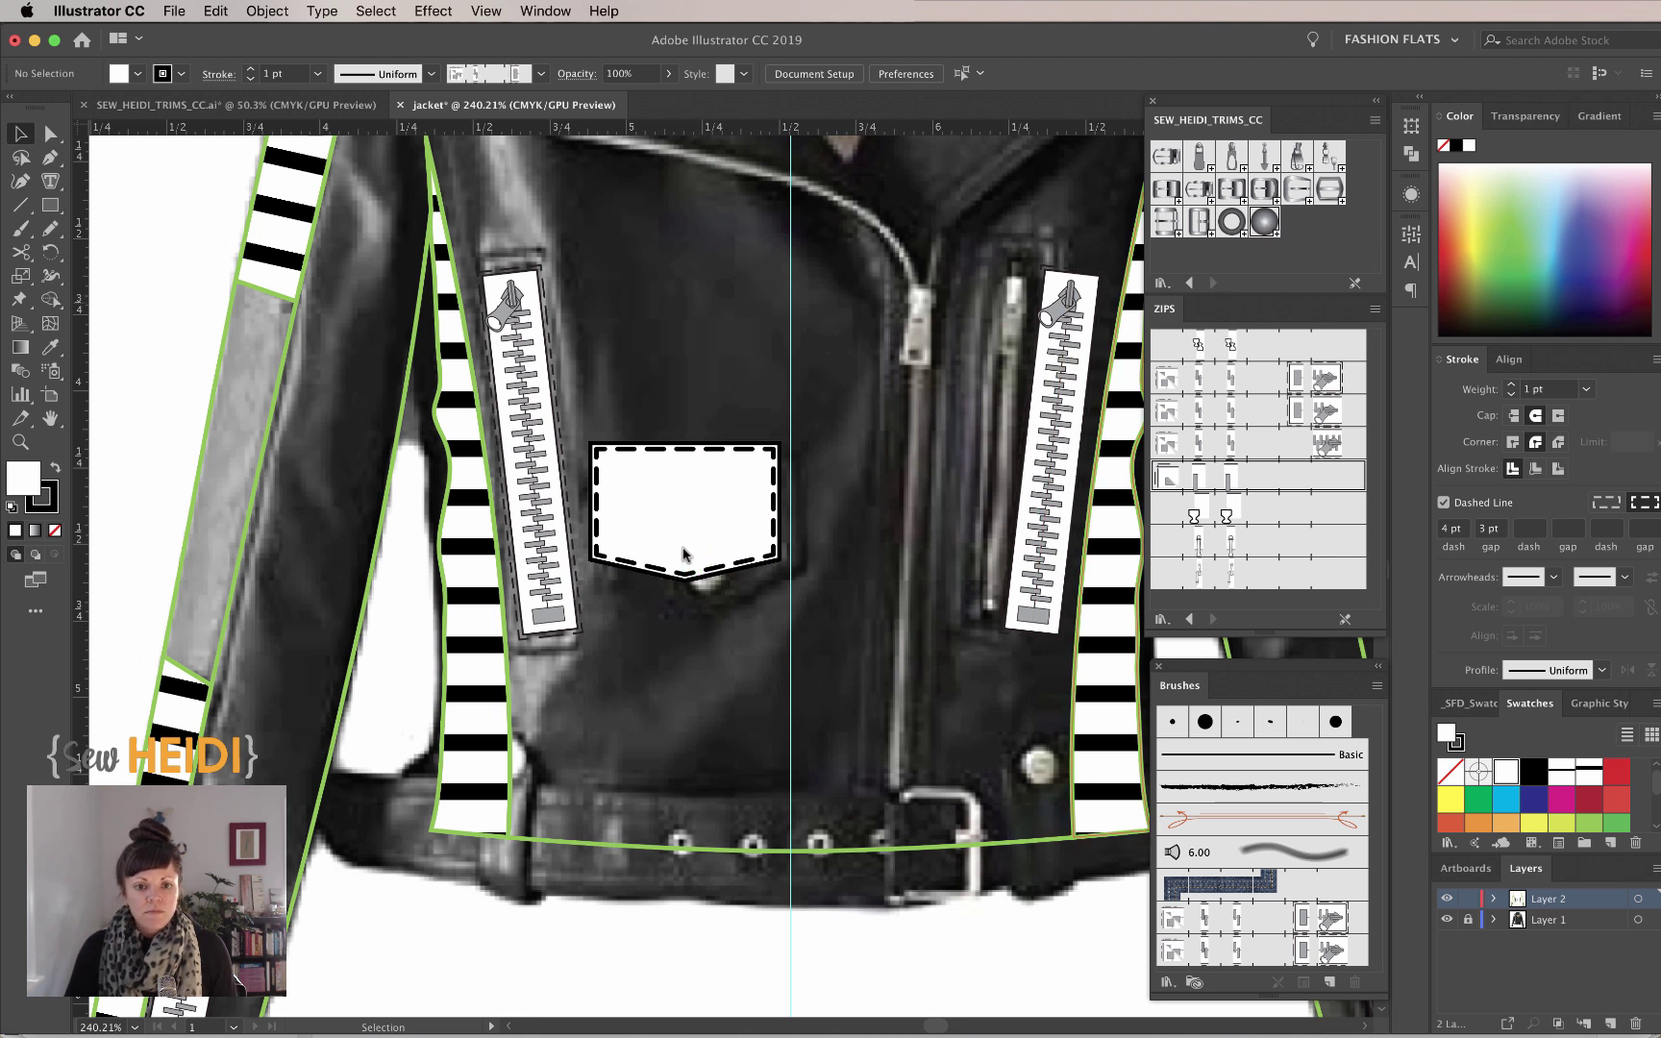
# Place a Snap symbol about 0.11 in wide near the flap's point and tilt the grouped flap and snap to match the photo.
pyautogui.moveTo(684, 554); pyautogui.dragTo(685, 547)
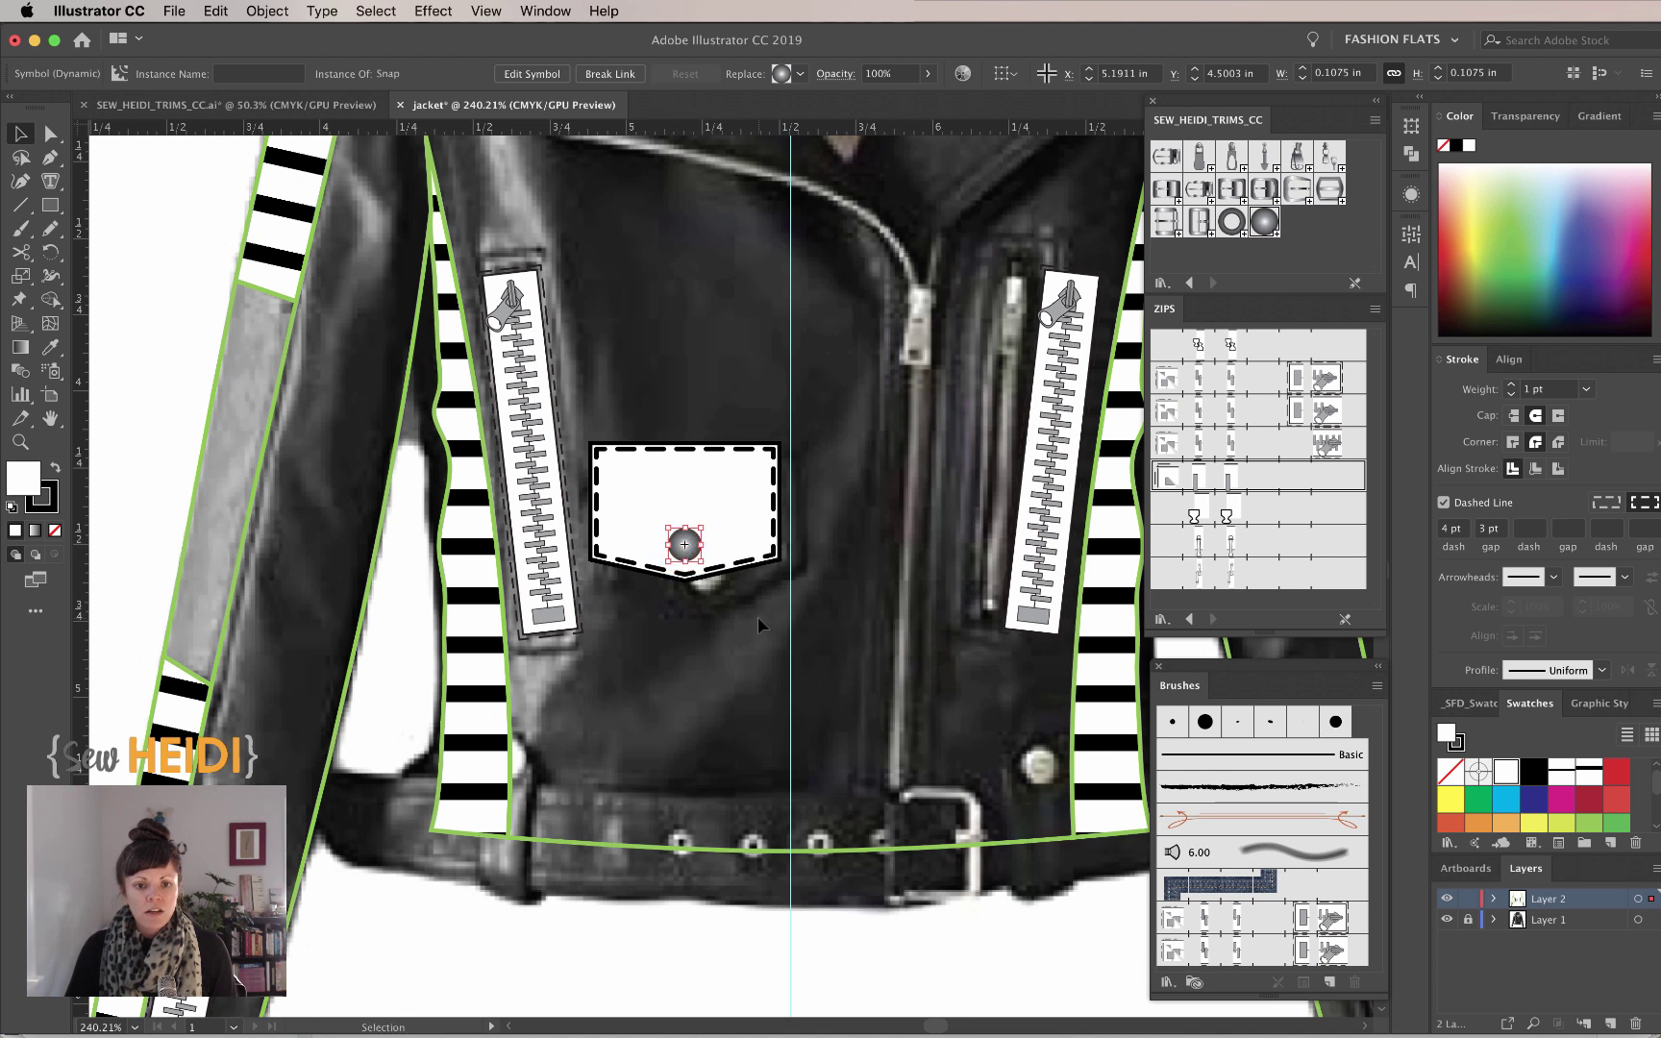
pyautogui.moveTo(650, 377); pyautogui.dragTo(710, 615)
pyautogui.press('super+g')
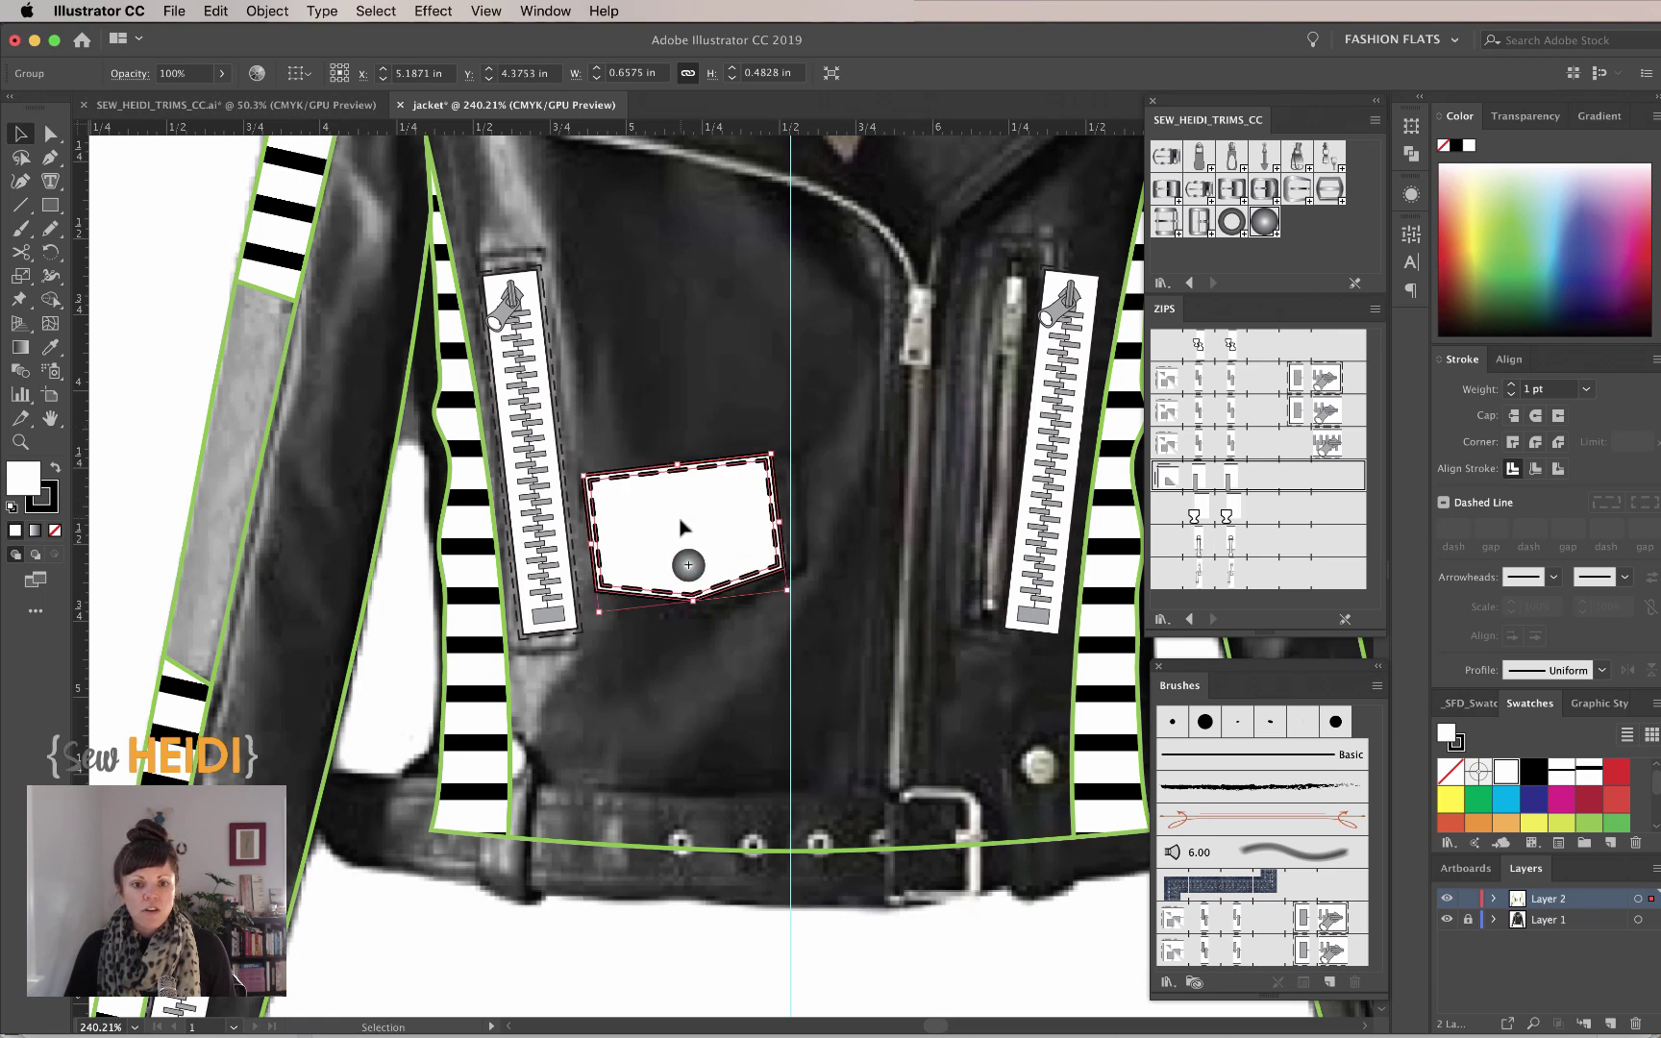
pyautogui.scroll(-3, 682, 527)
pyautogui.hscroll(4, 682, 527)
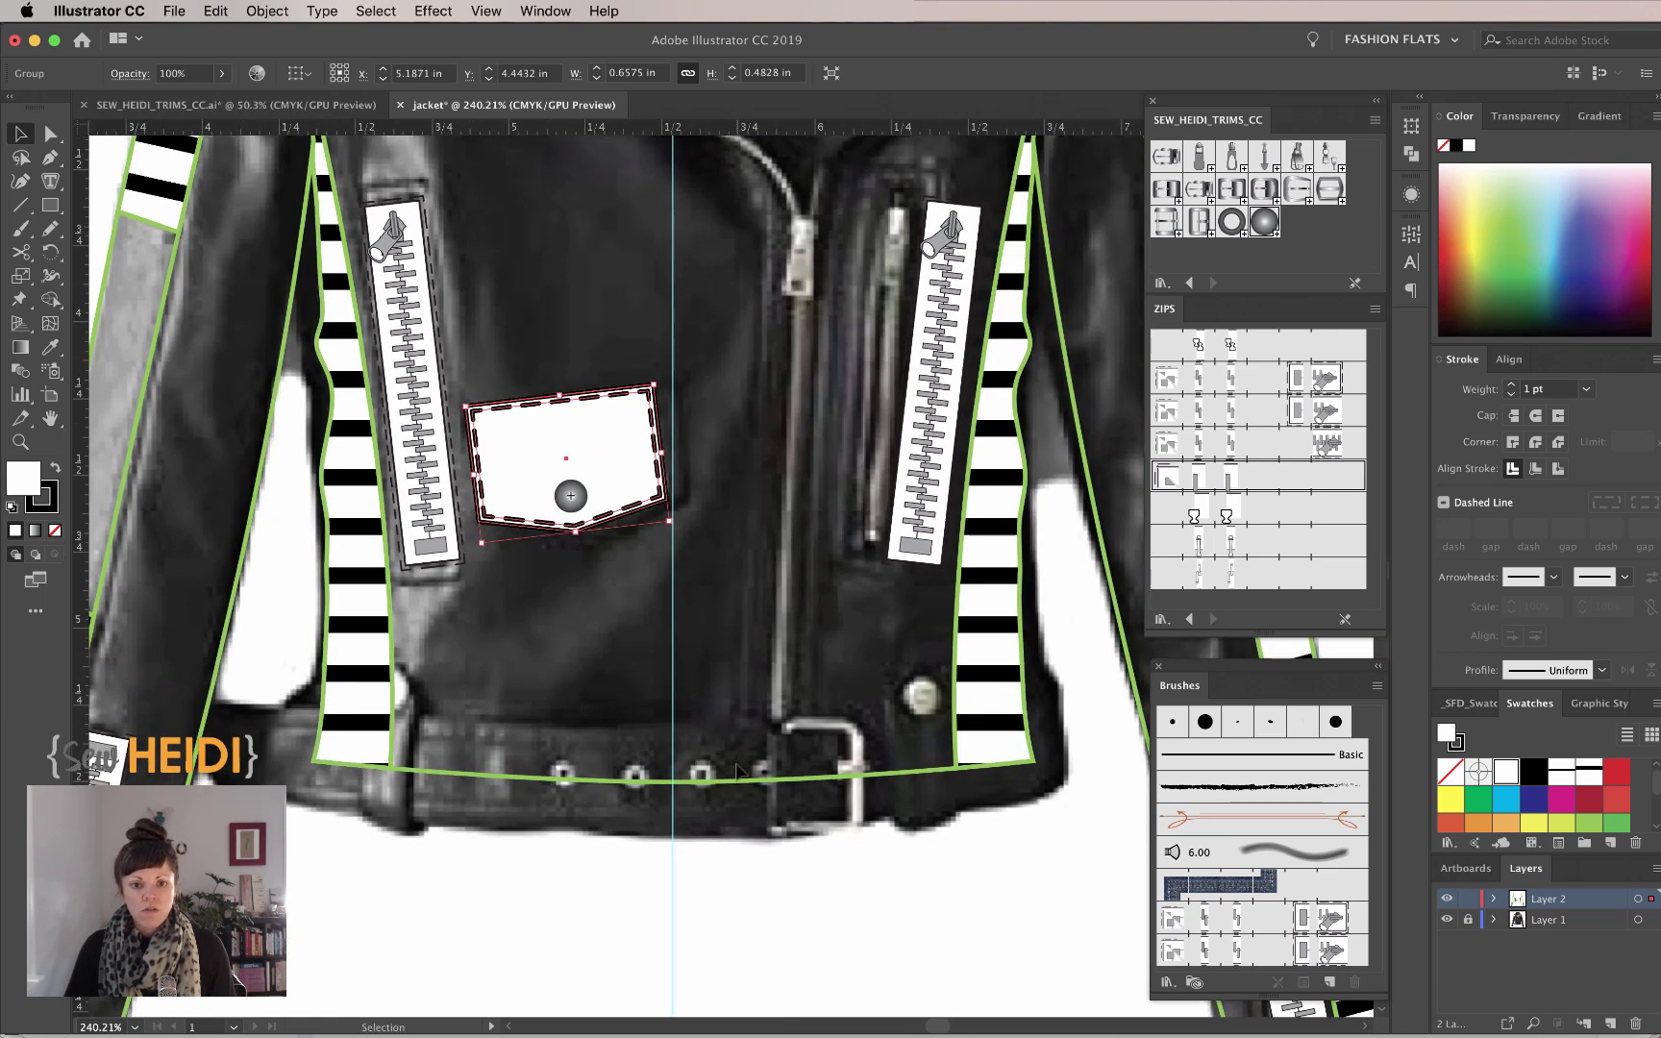
pyautogui.press('super+minus')
pyautogui.press('super+minus')
pyautogui.hscroll(3, 738, 774)
pyautogui.scroll(2, 738, 774)
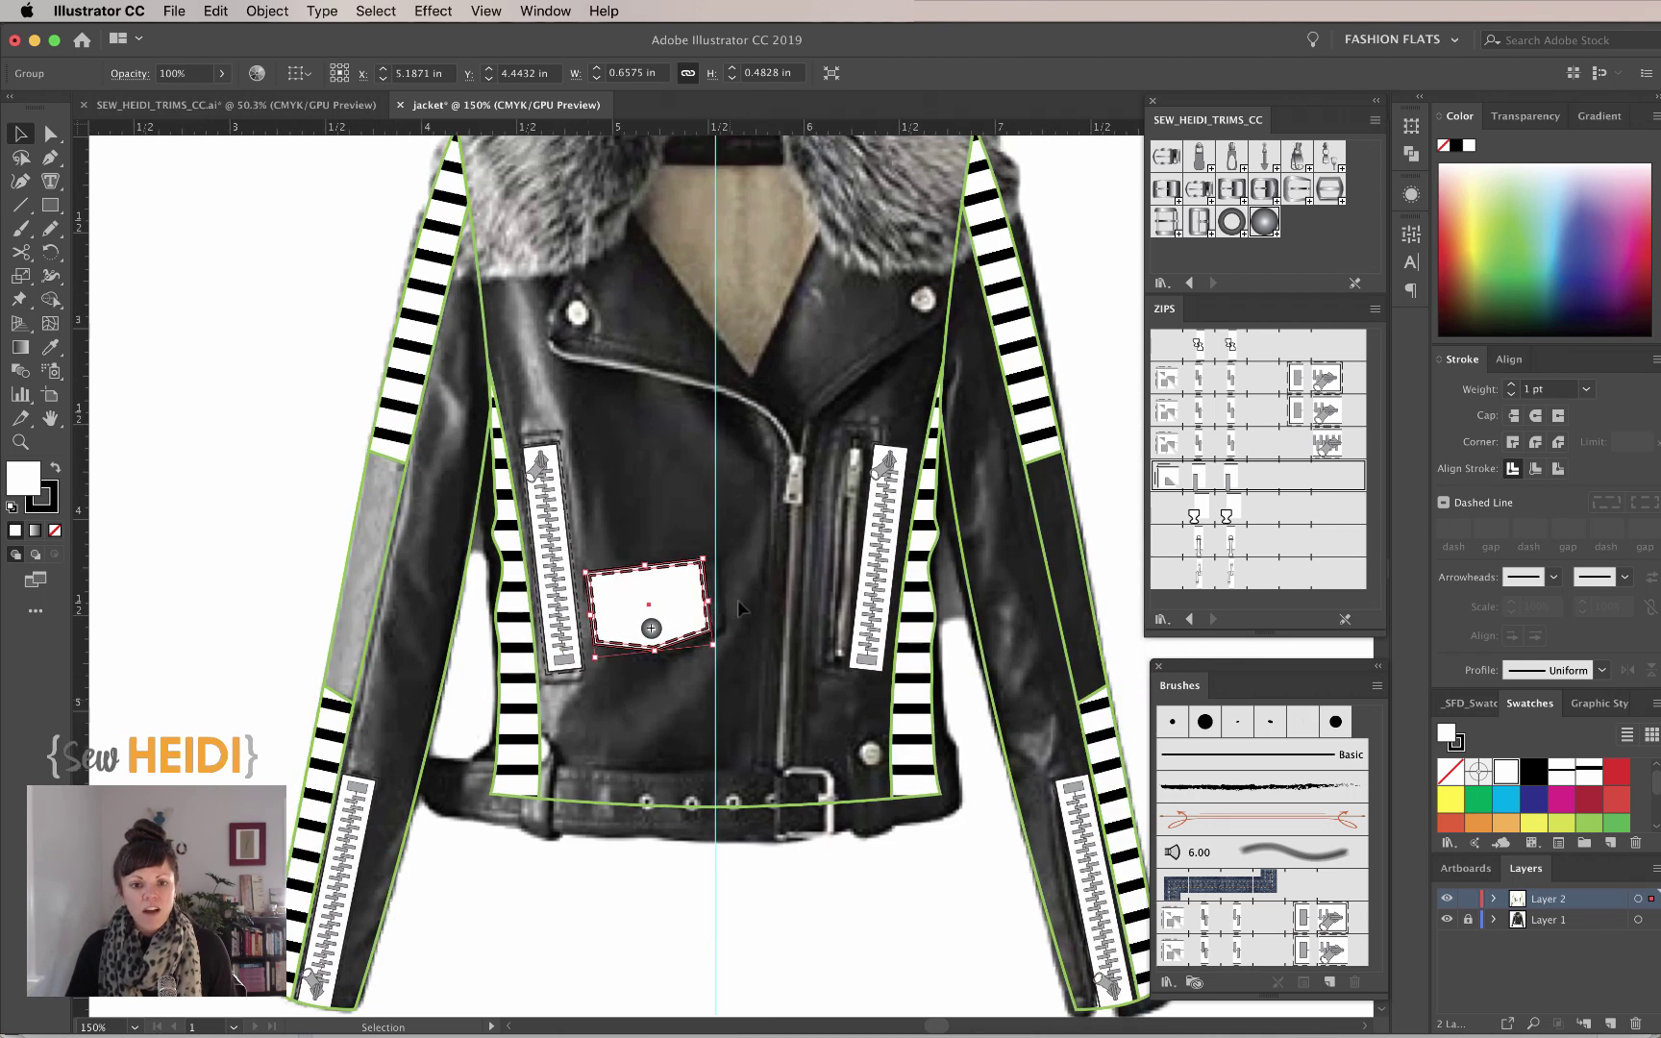
pyautogui.click(709, 469)
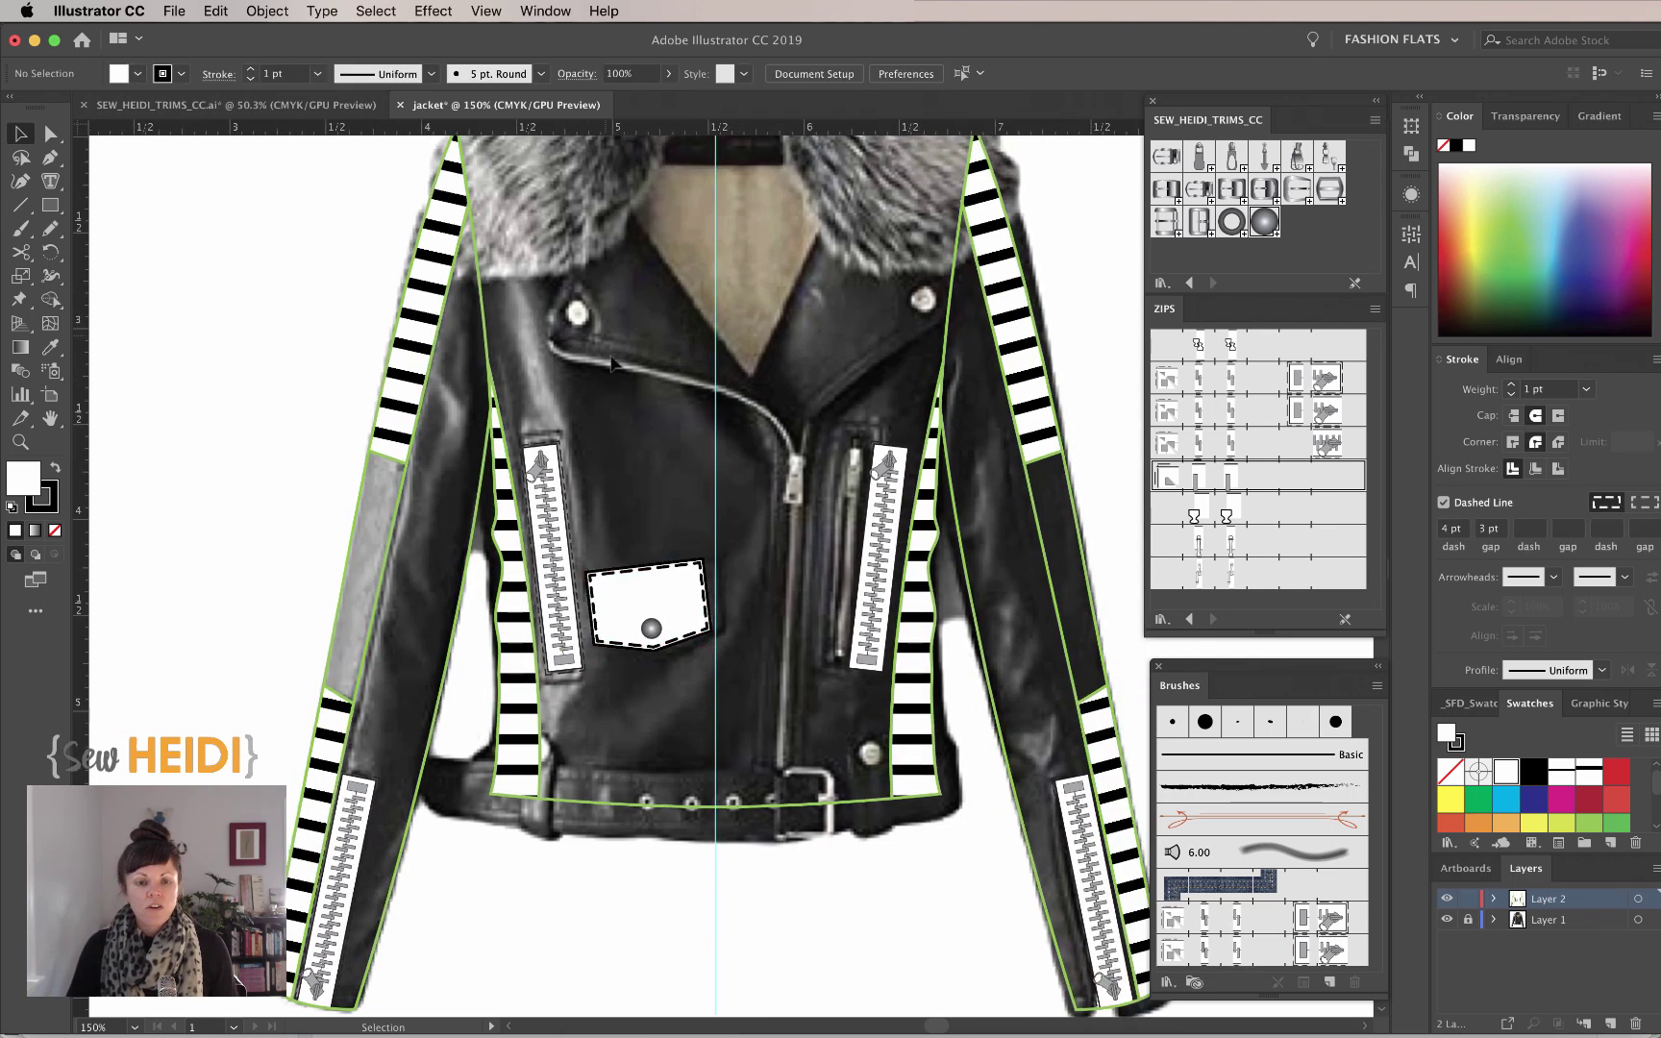
# Trace the left lapel as a closed shape with curved lower and front edges, and reset it to the default solid stroke and white fill.
pyautogui.scroll(1, 612, 364)
pyautogui.hscroll(1, 612, 363)
pyautogui.press('p')
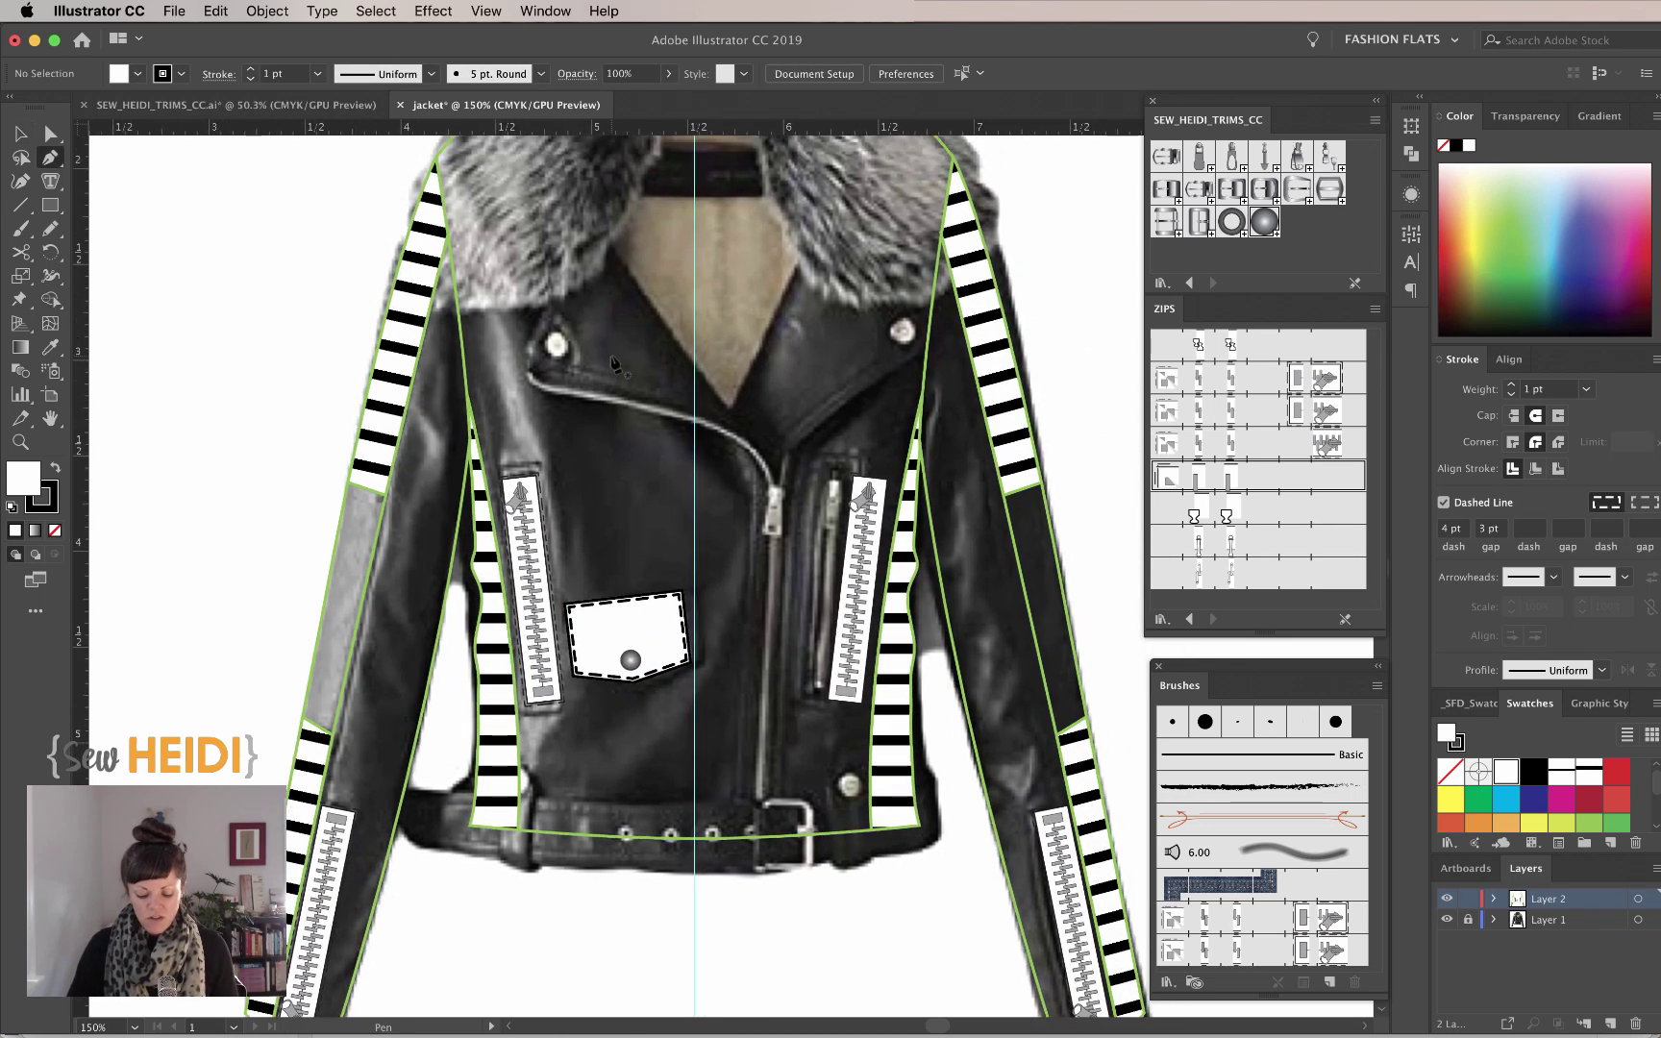
pyautogui.click(588, 218)
pyautogui.click(519, 382)
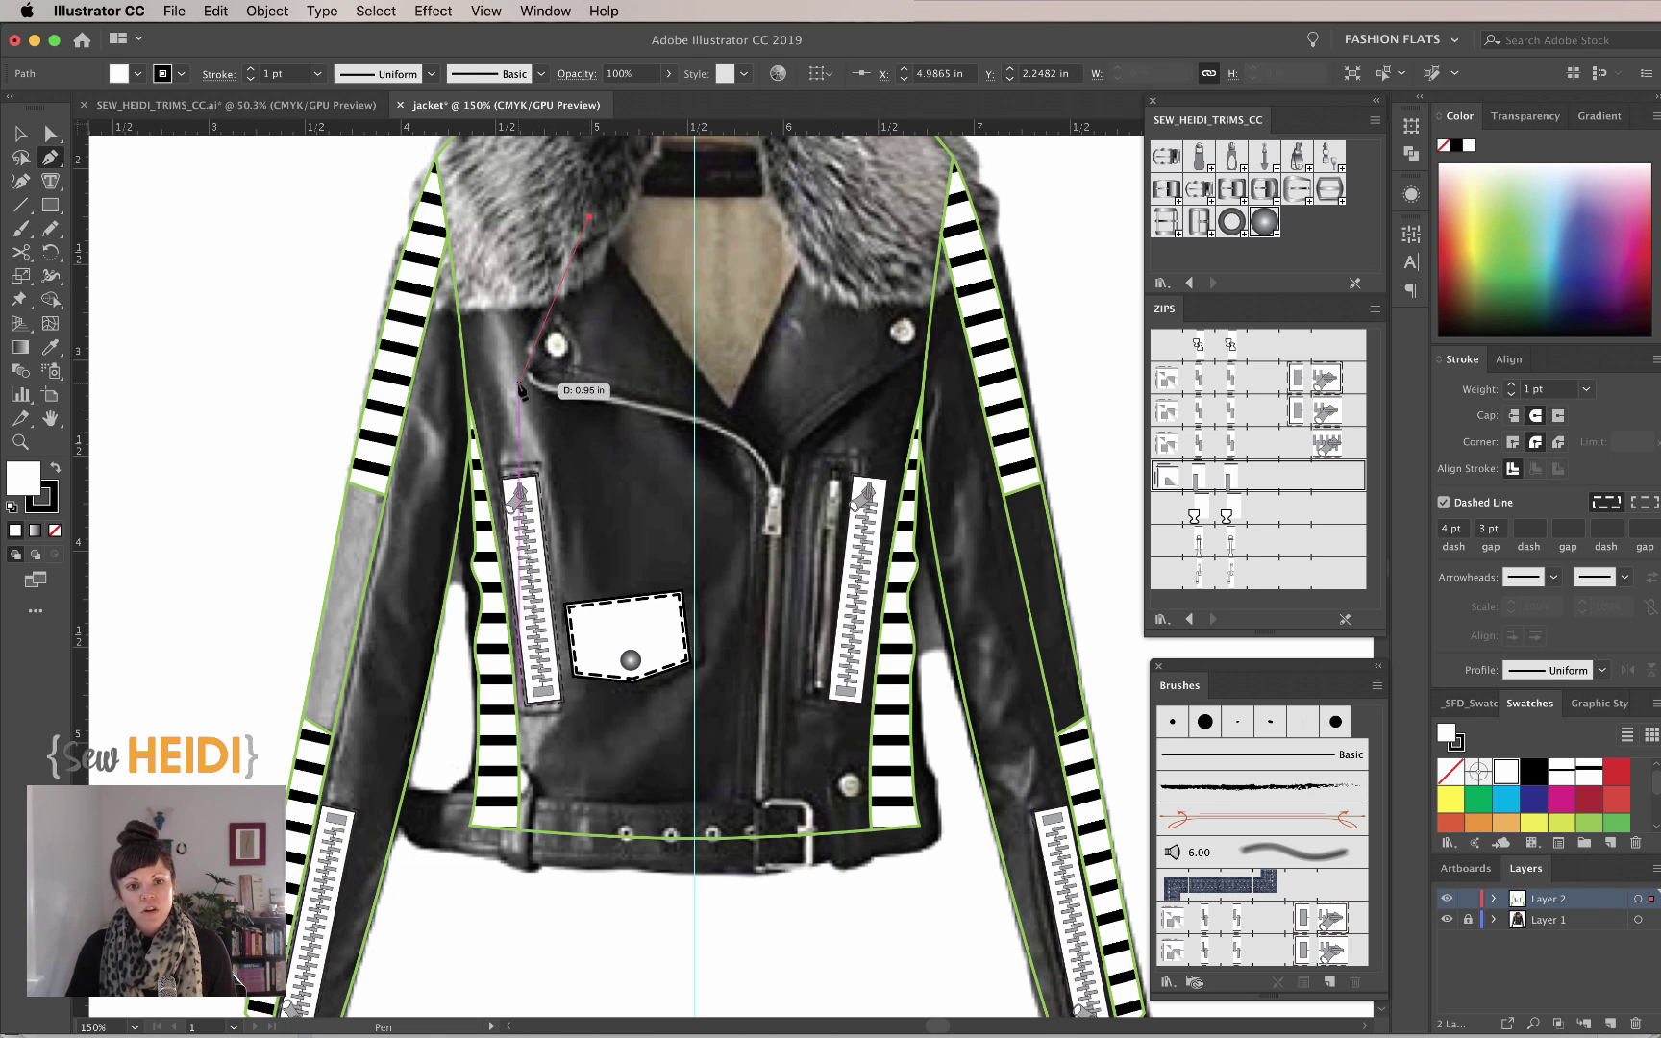
pyautogui.moveTo(772, 473); pyautogui.dragTo(842, 561)
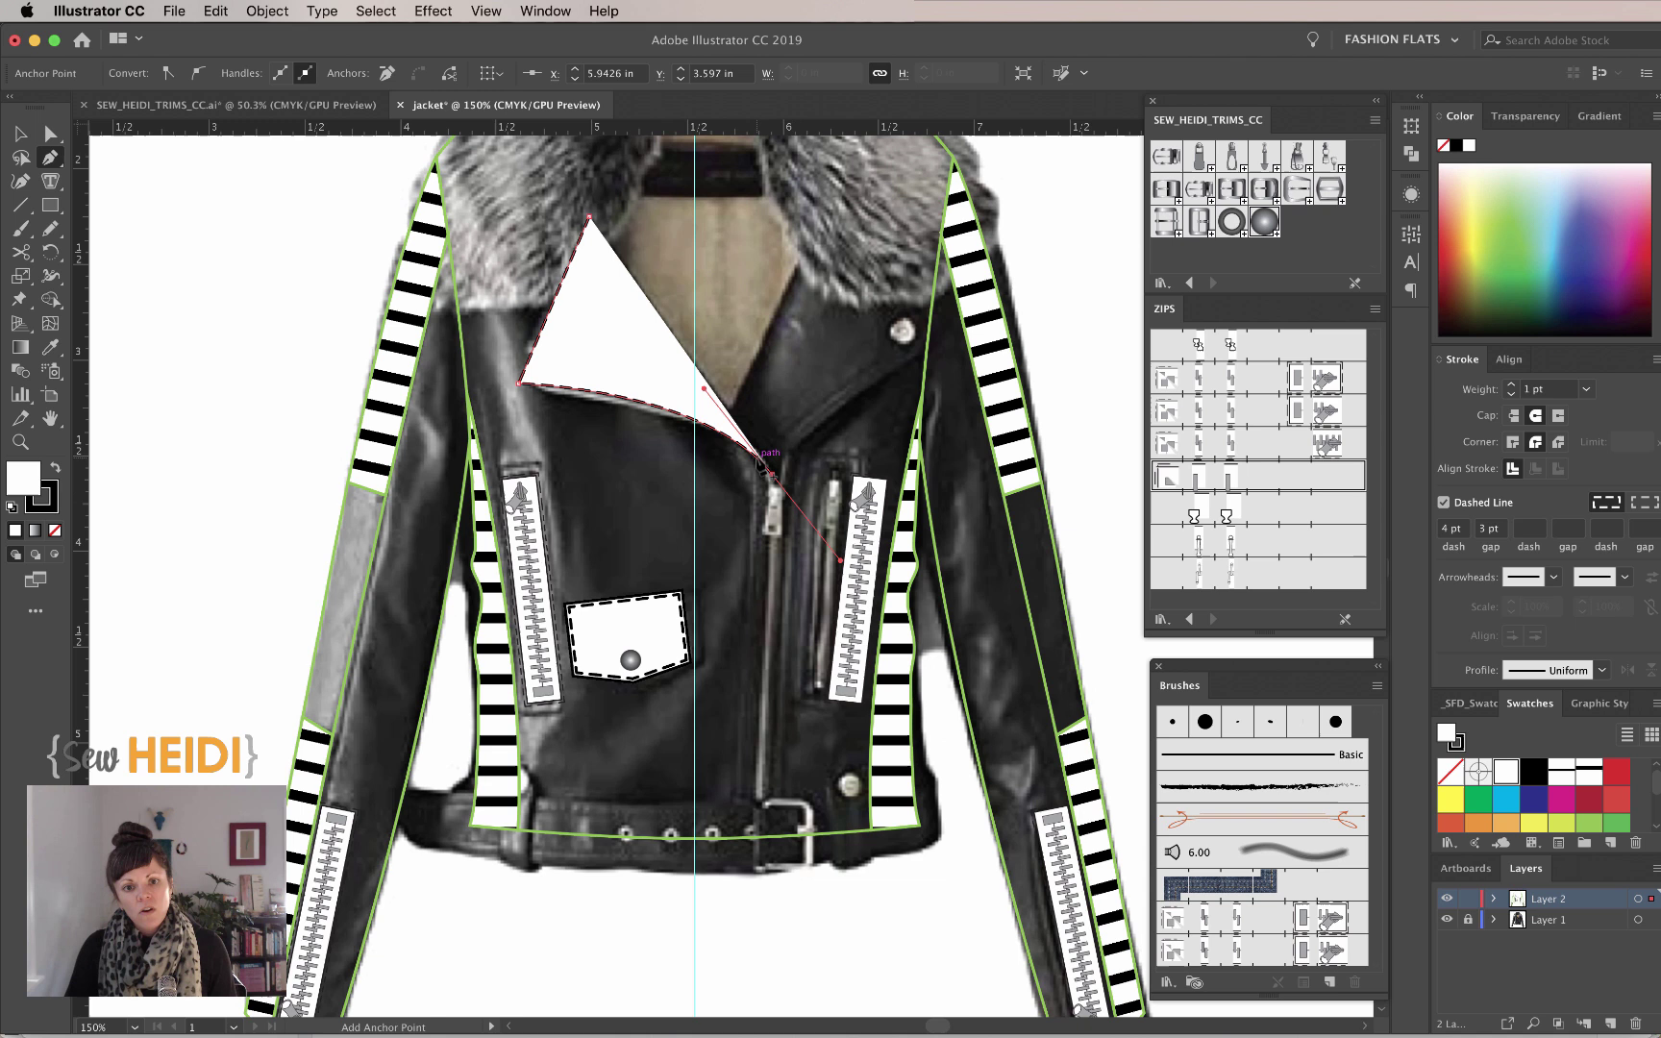
pyautogui.click(772, 472)
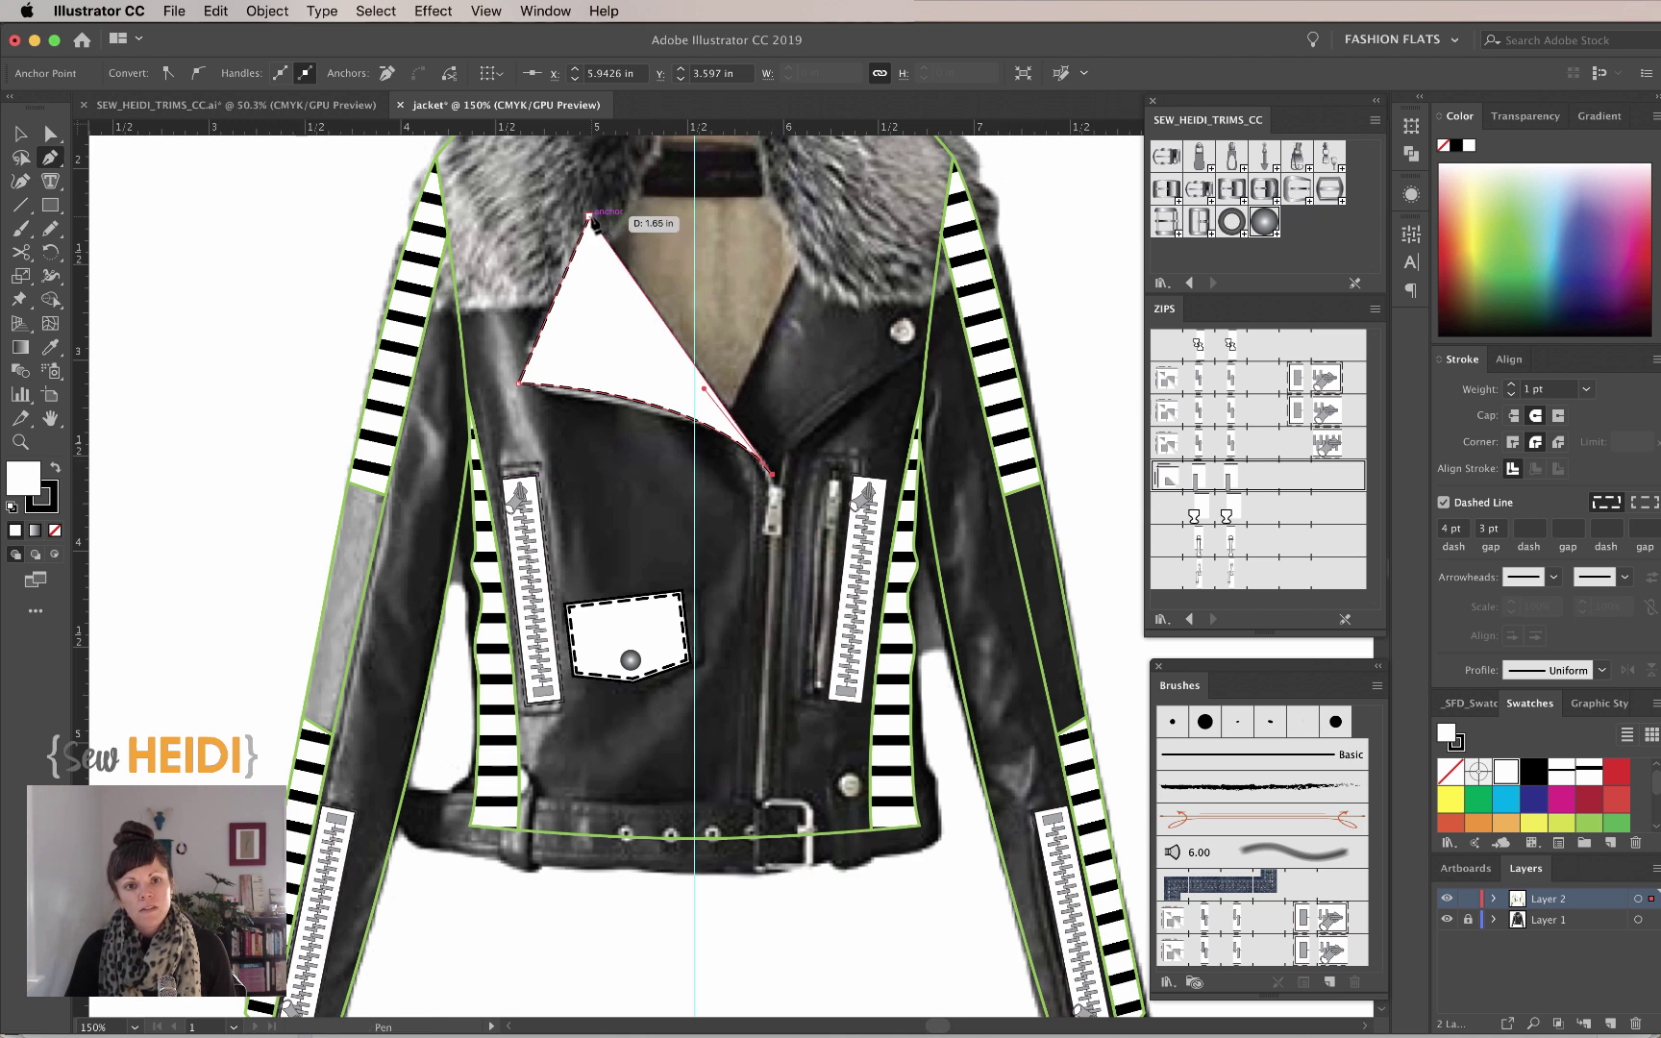
pyautogui.moveTo(588, 218); pyautogui.dragTo(528, 182)
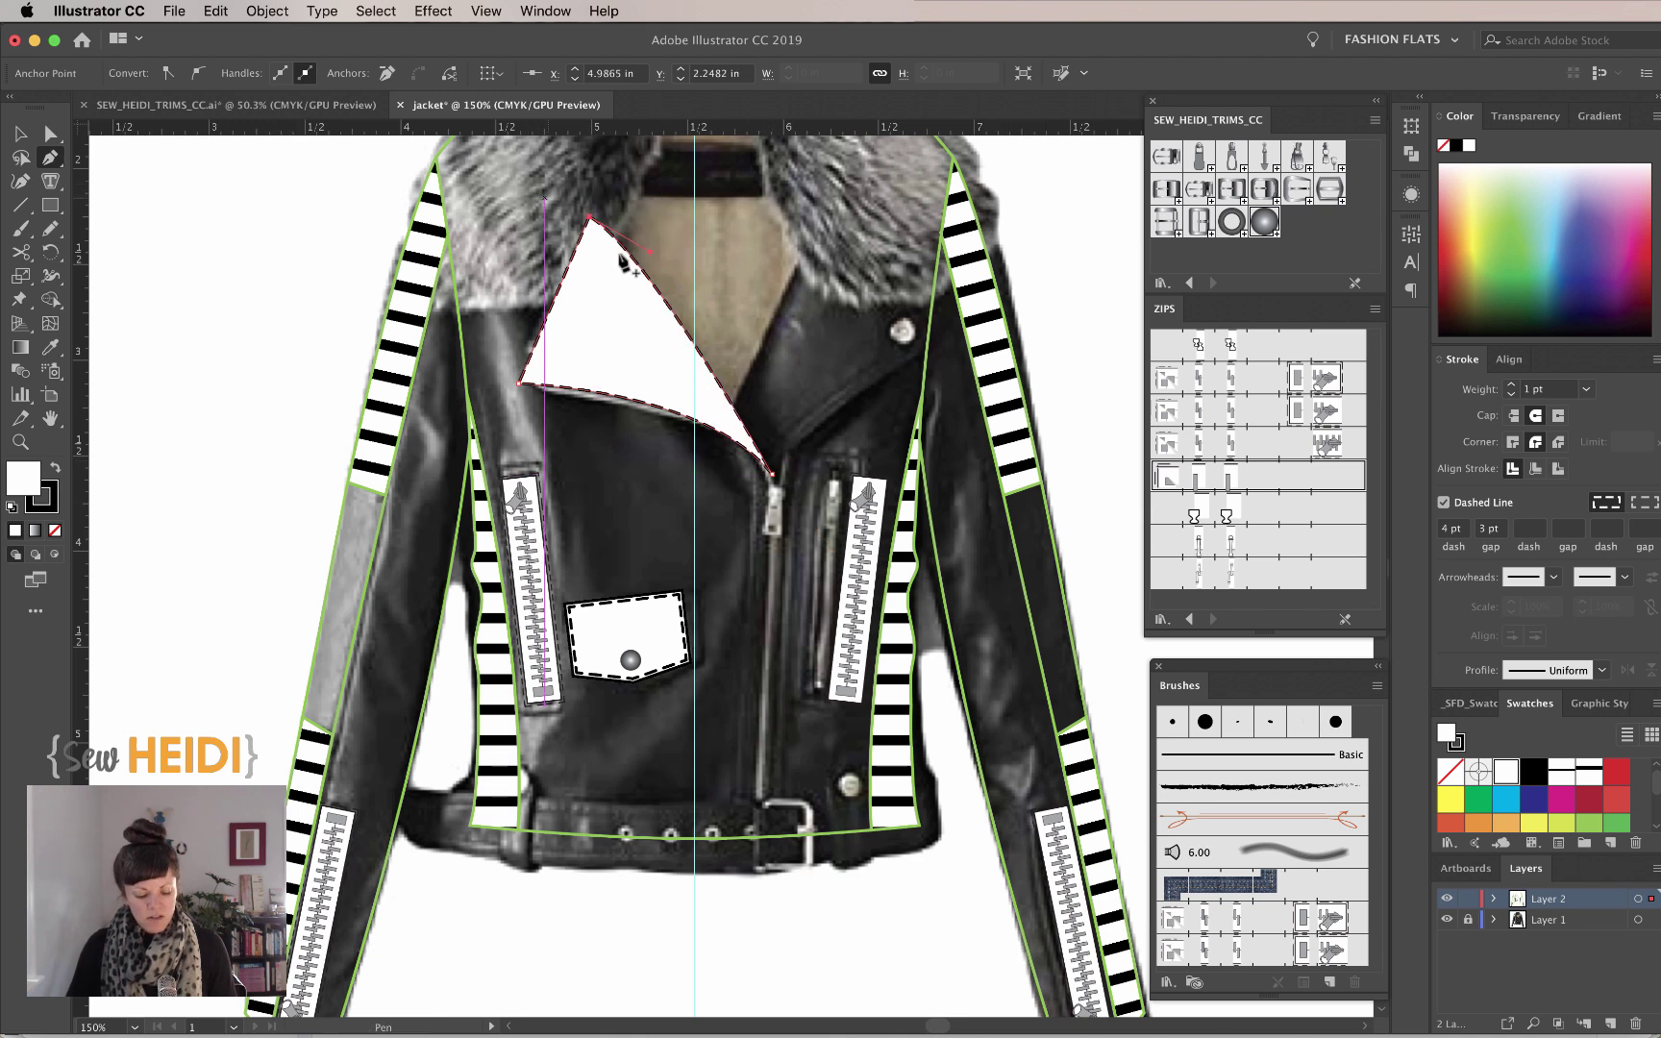
pyautogui.press('d')
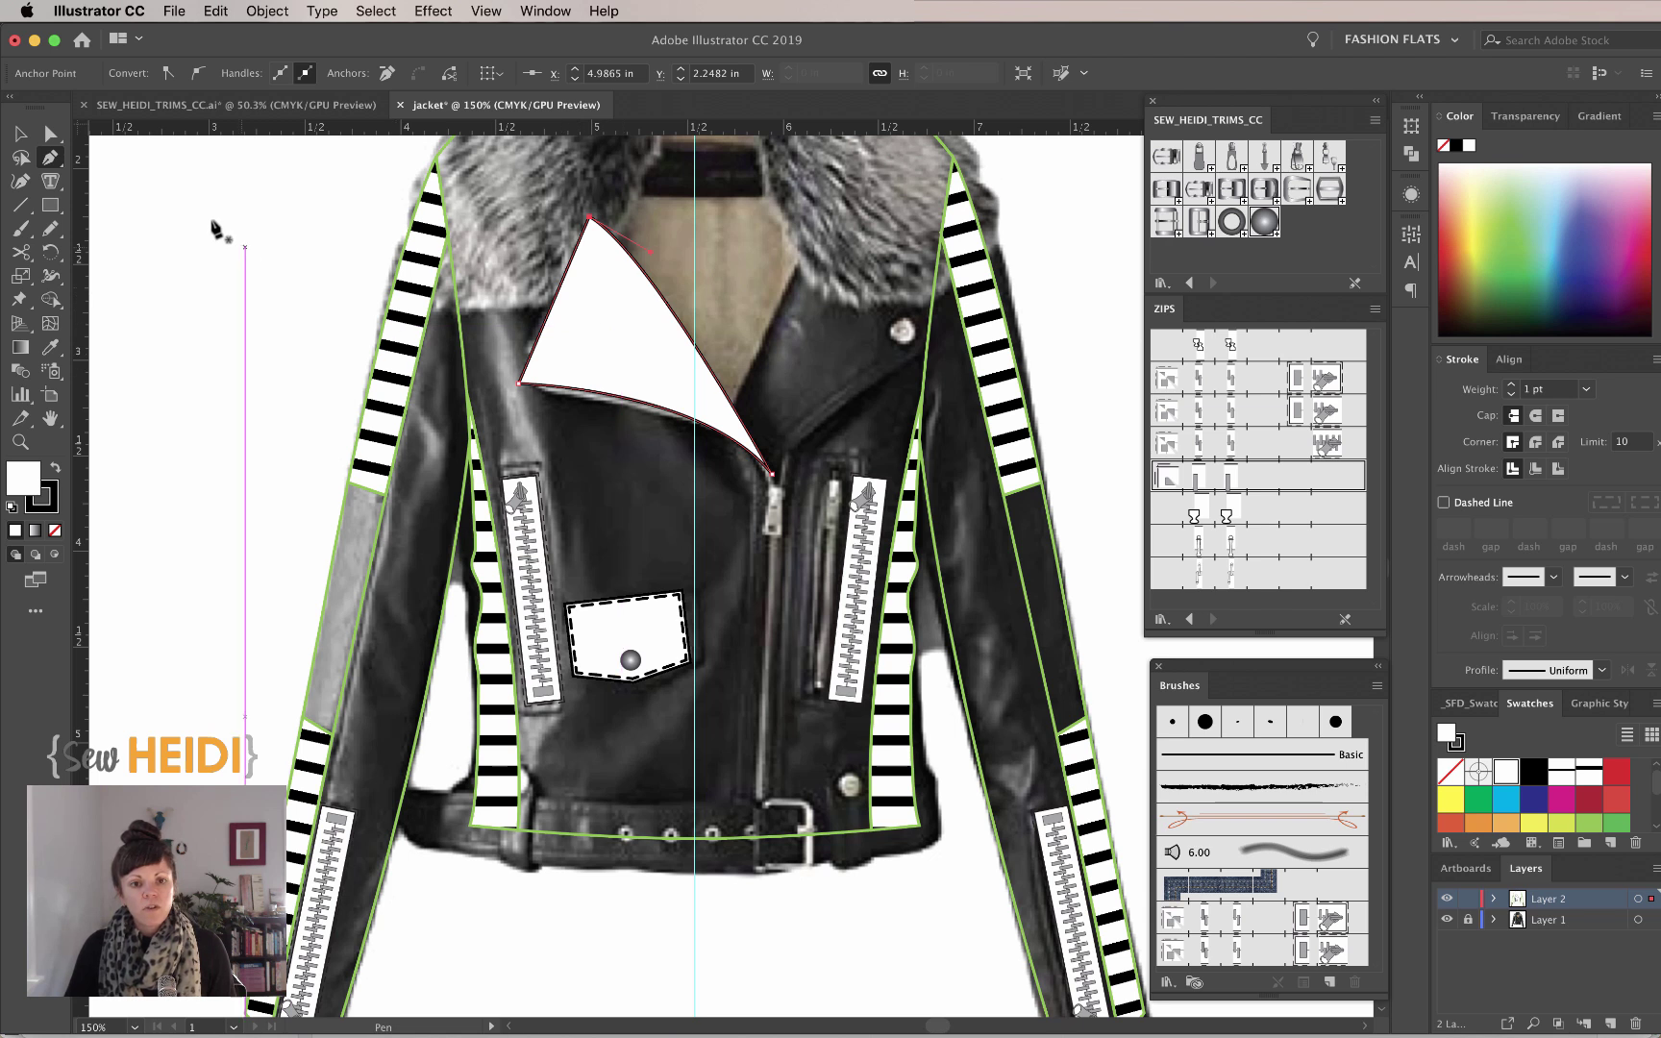
# Round the left lapel's outer corner to a radius of about 0.16 in.
pyautogui.click(48, 137)
pyautogui.click(517, 420)
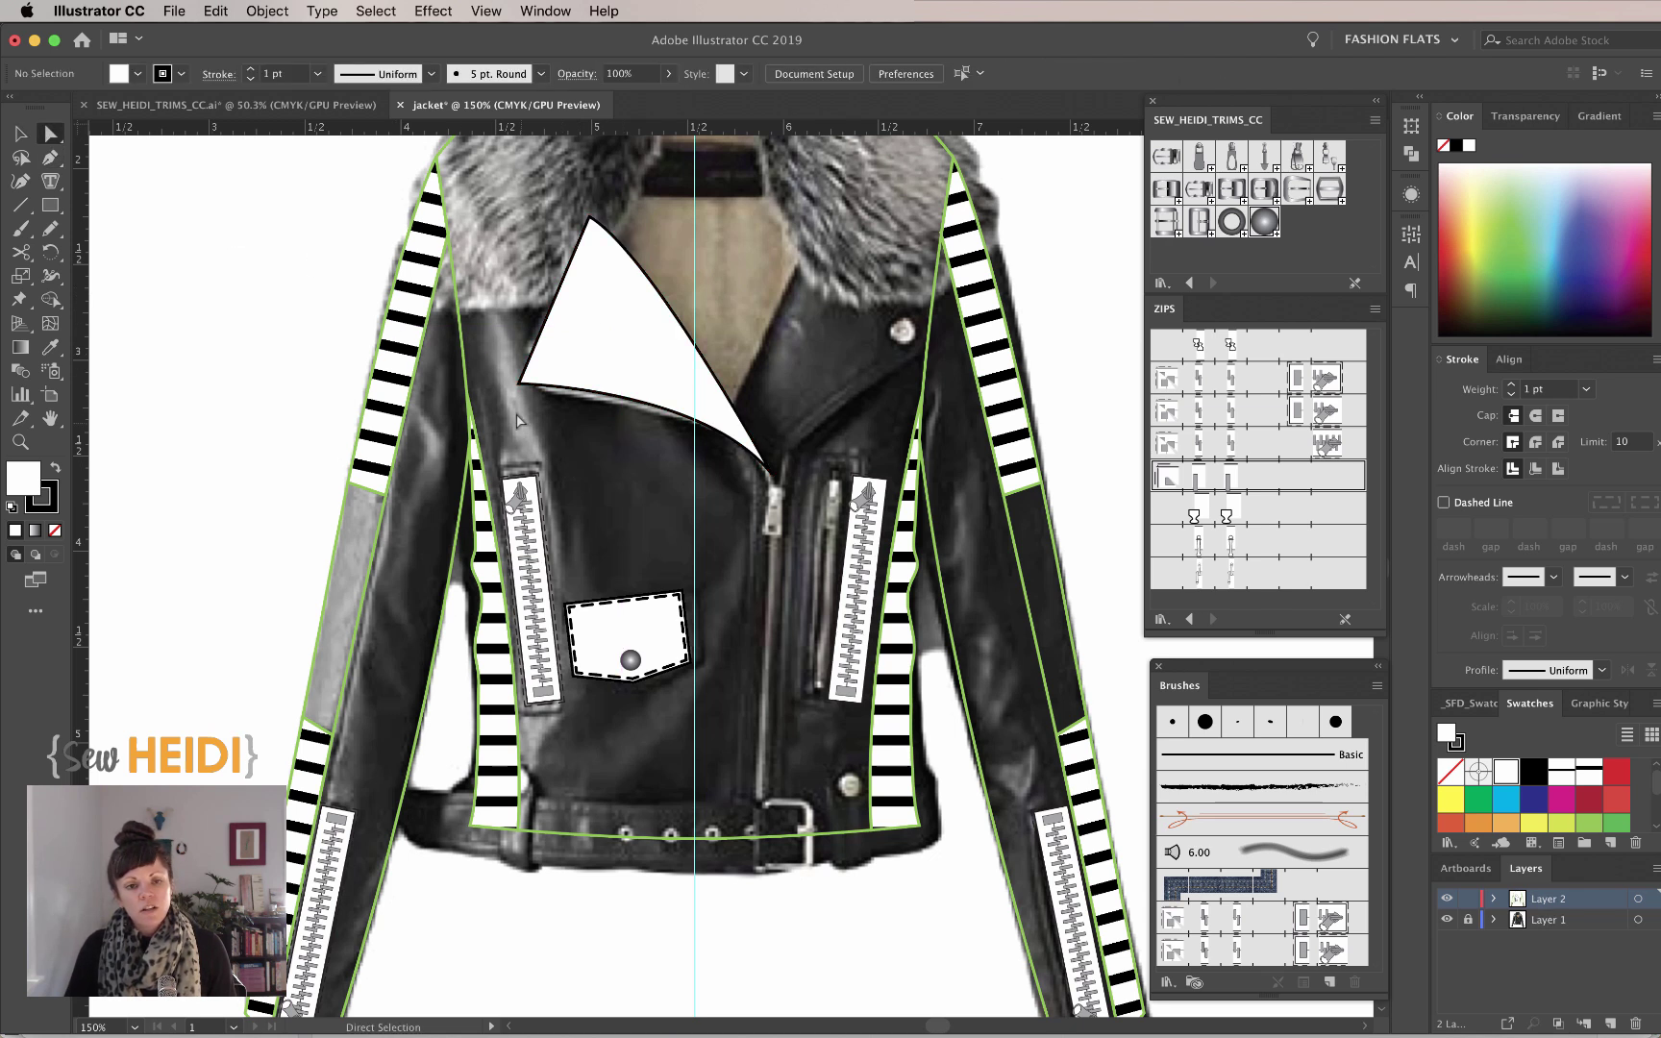
pyautogui.click(520, 385)
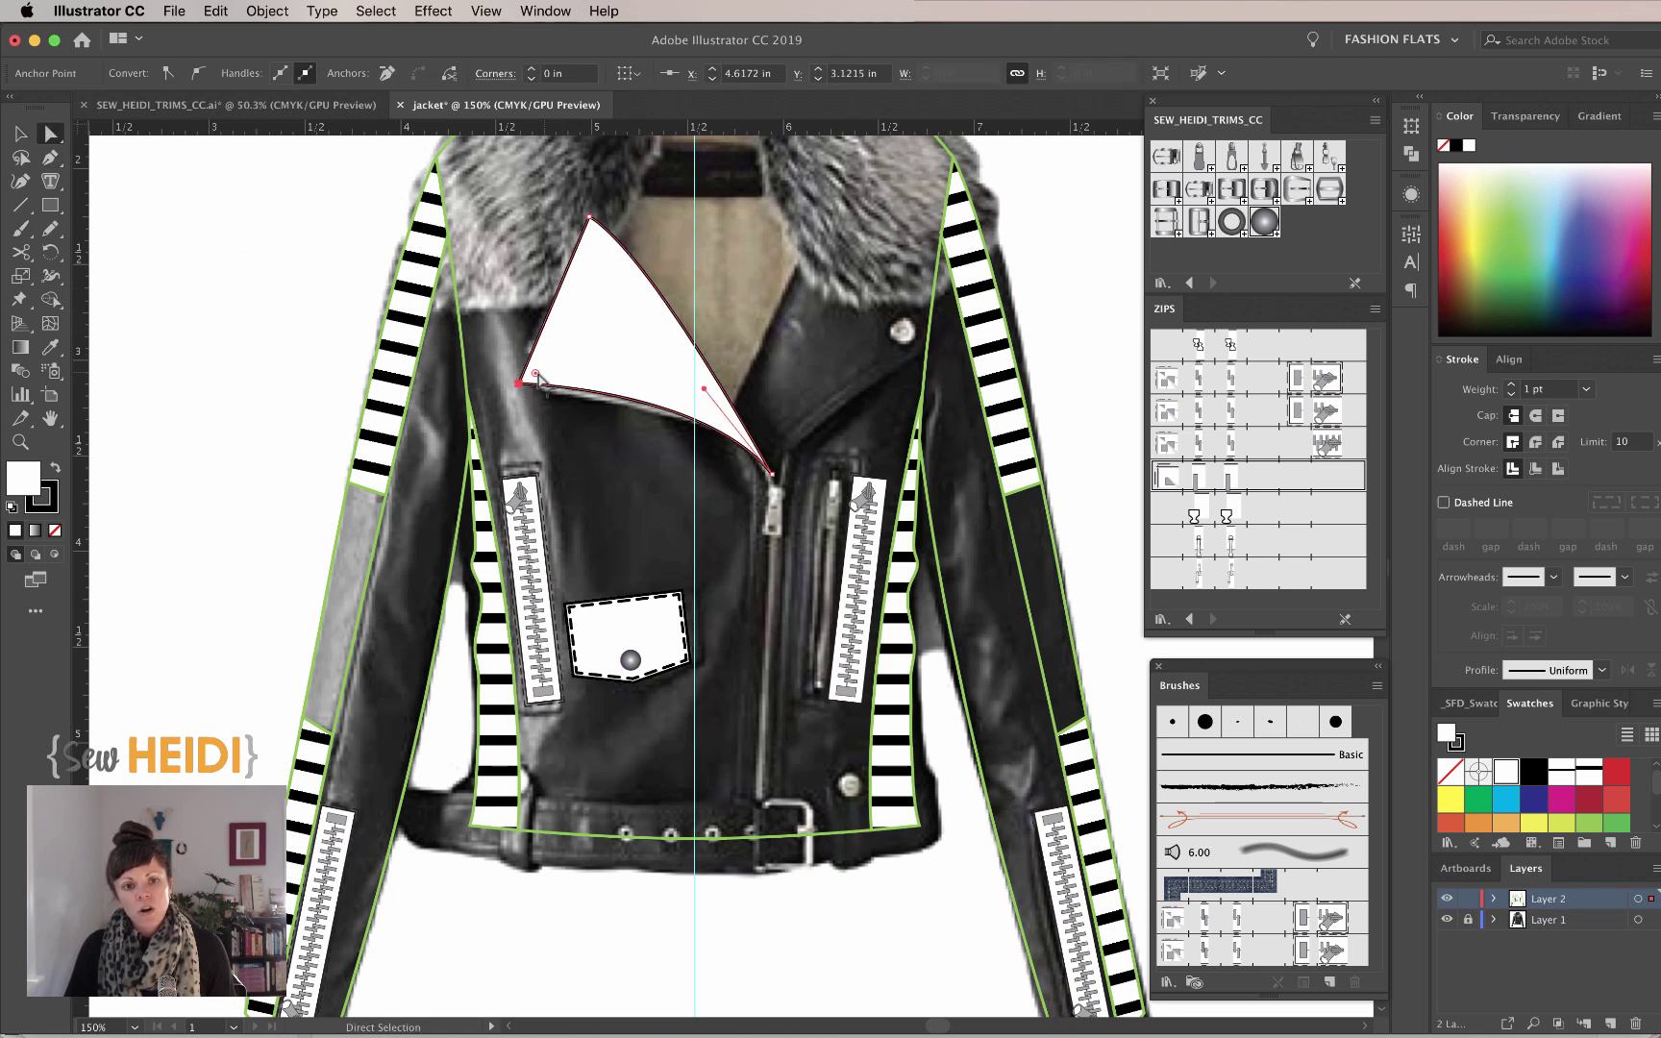
pyautogui.moveTo(536, 374); pyautogui.dragTo(561, 369)
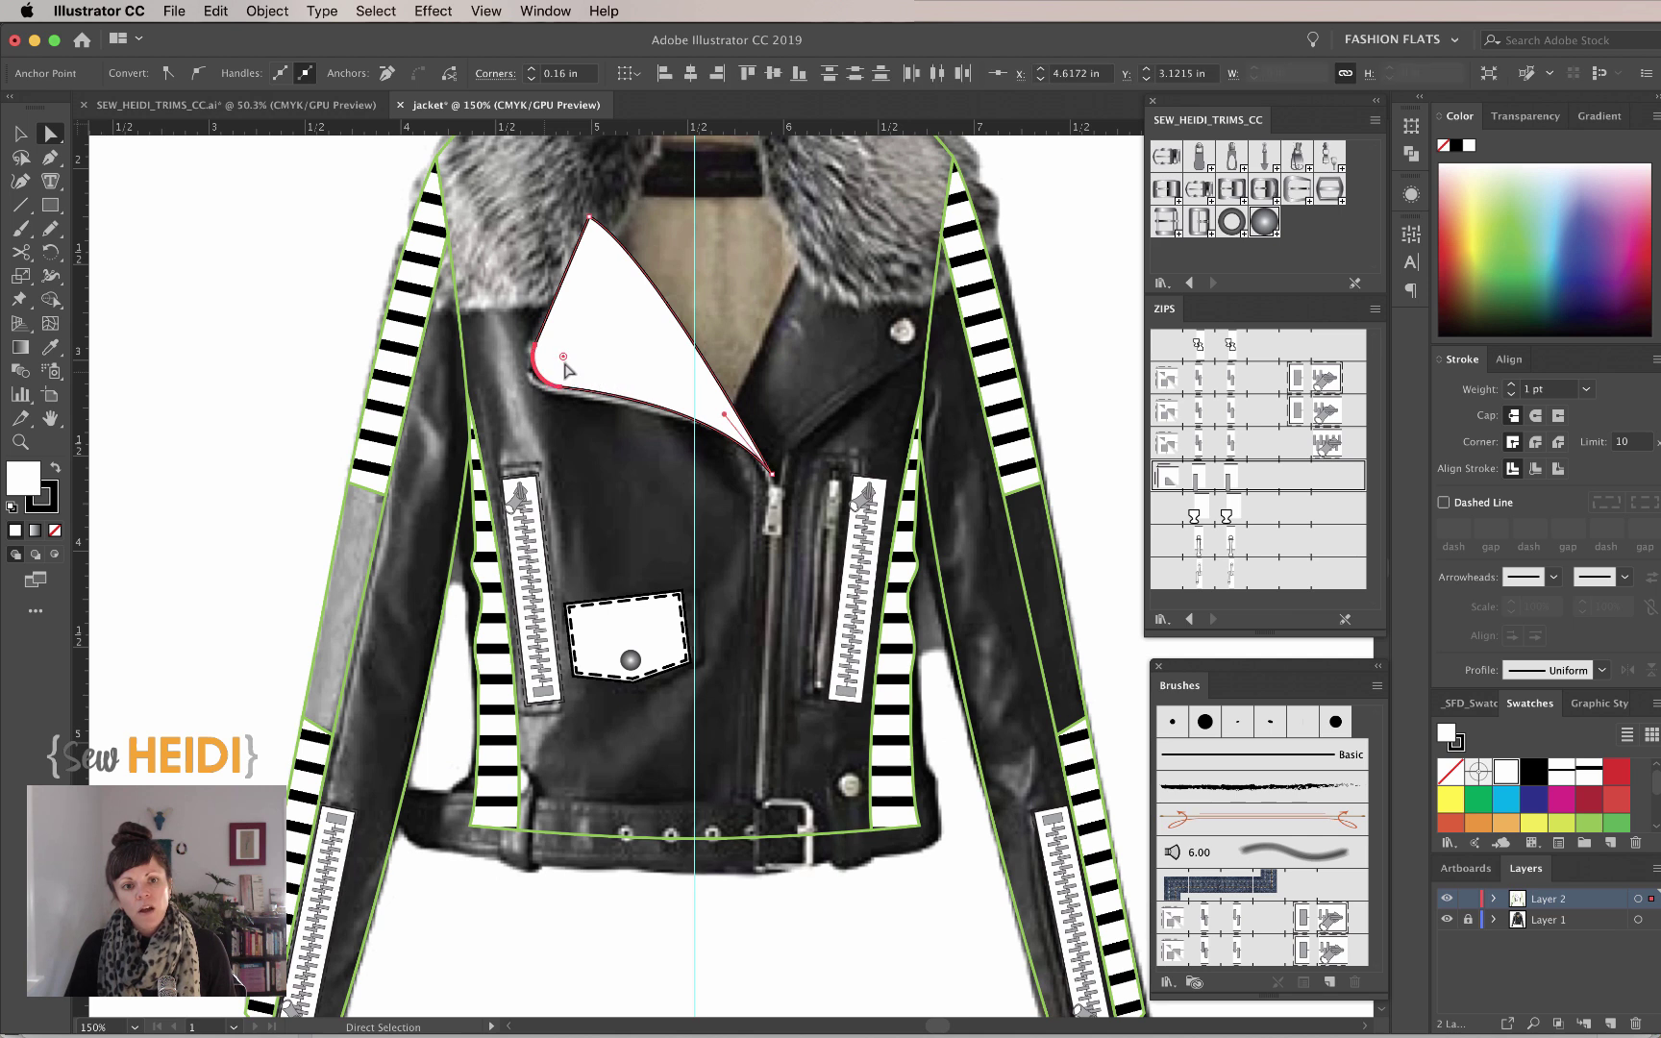
pyautogui.click(576, 465)
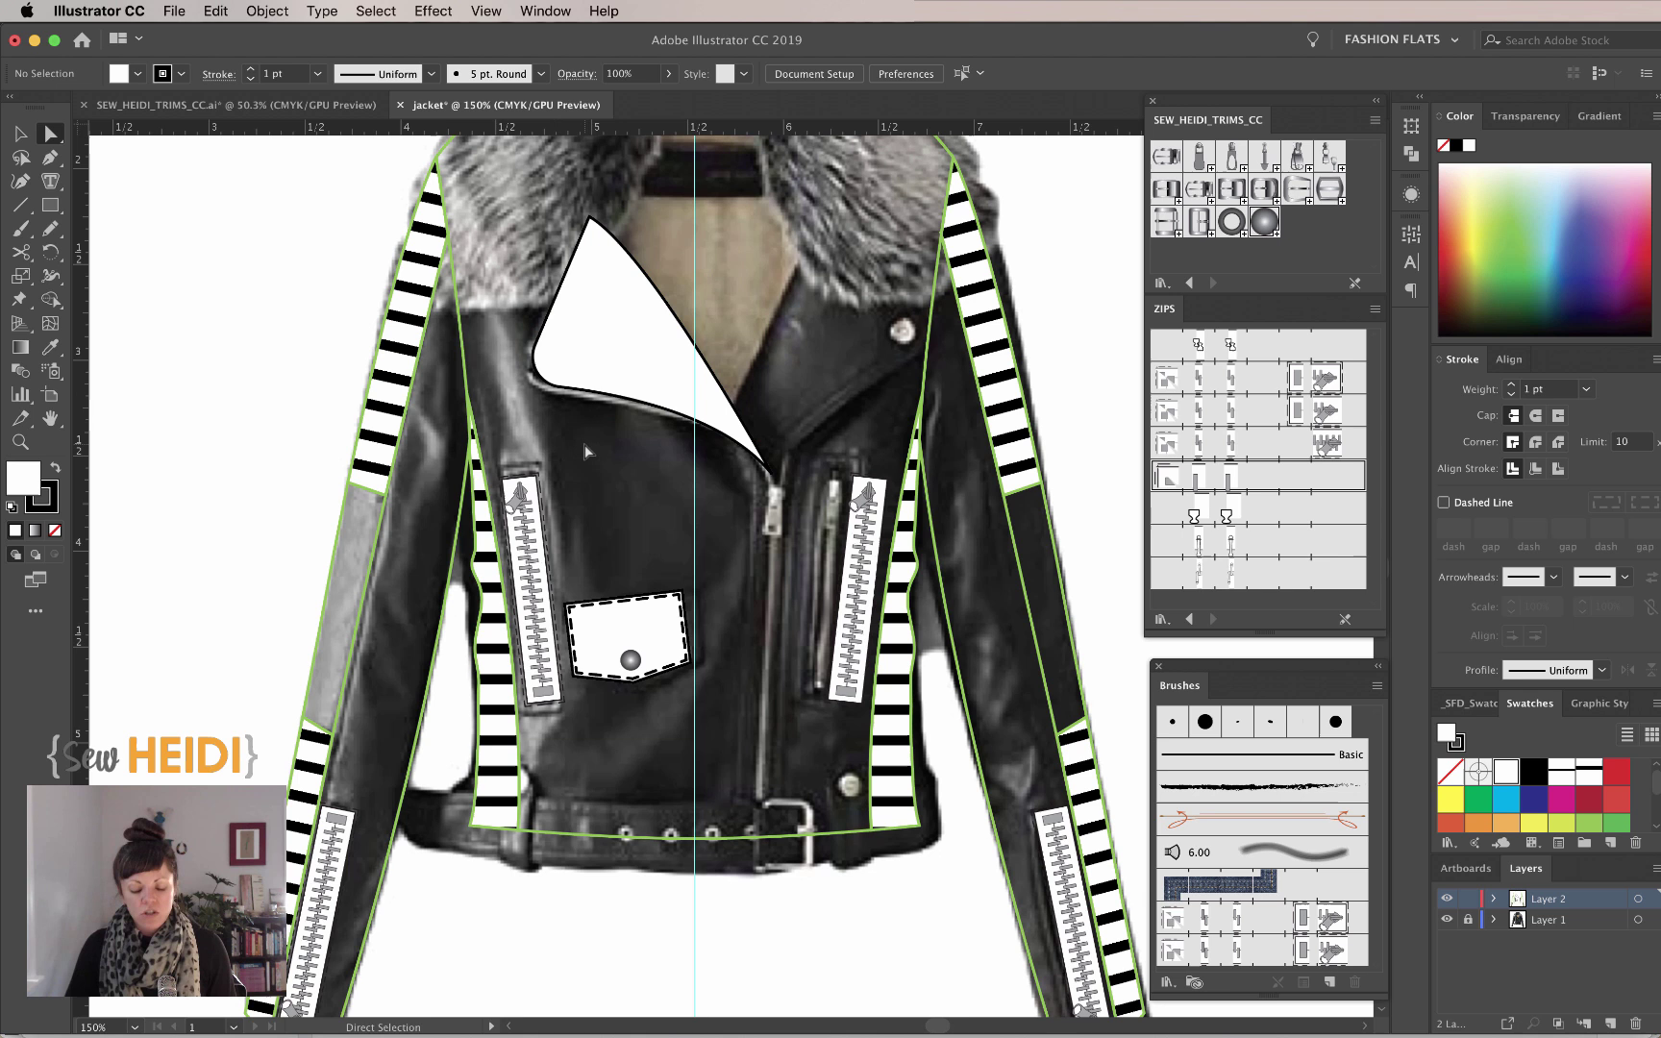
# Place a copy of the snap just inside the left lapel's rounded corner.
pyautogui.moveTo(744, 428); pyautogui.dragTo(558, 363)
pyautogui.press('v')
pyautogui.click(615, 481)
pyautogui.click(593, 477)
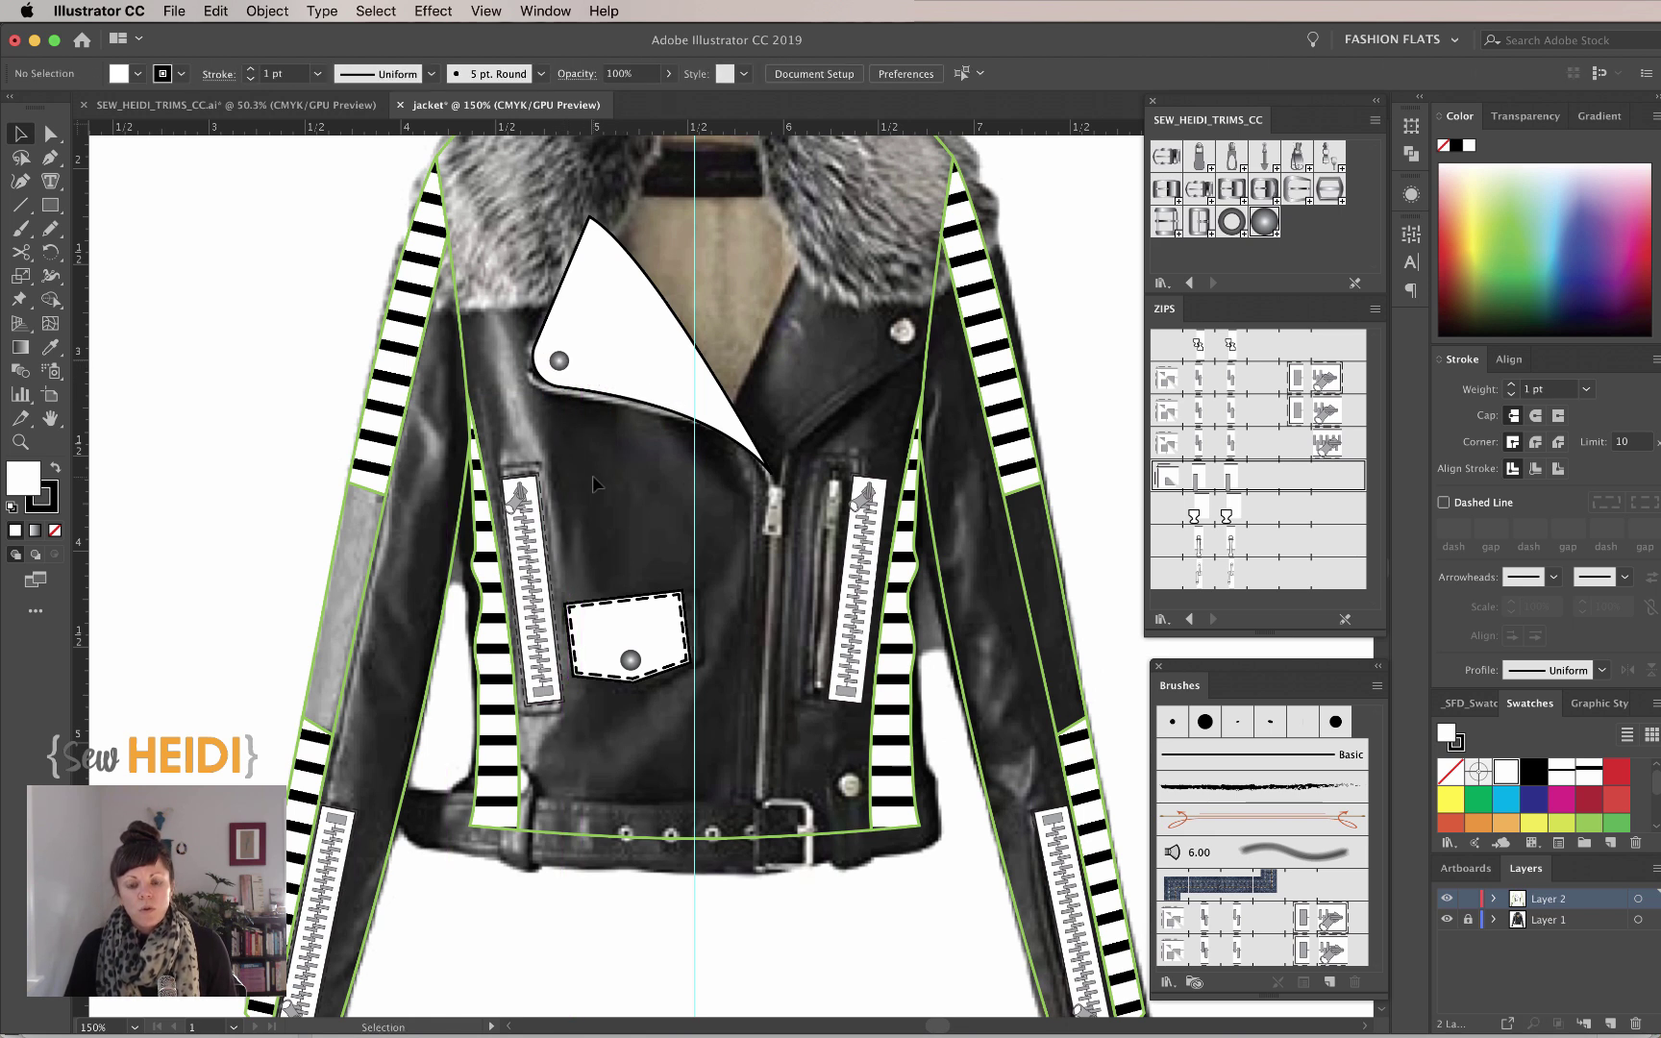
# Trace the right lapel as a closed four-point shape with straight edges, ending at the front zip's upper end.
pyautogui.press('p')
pyautogui.click(827, 199)
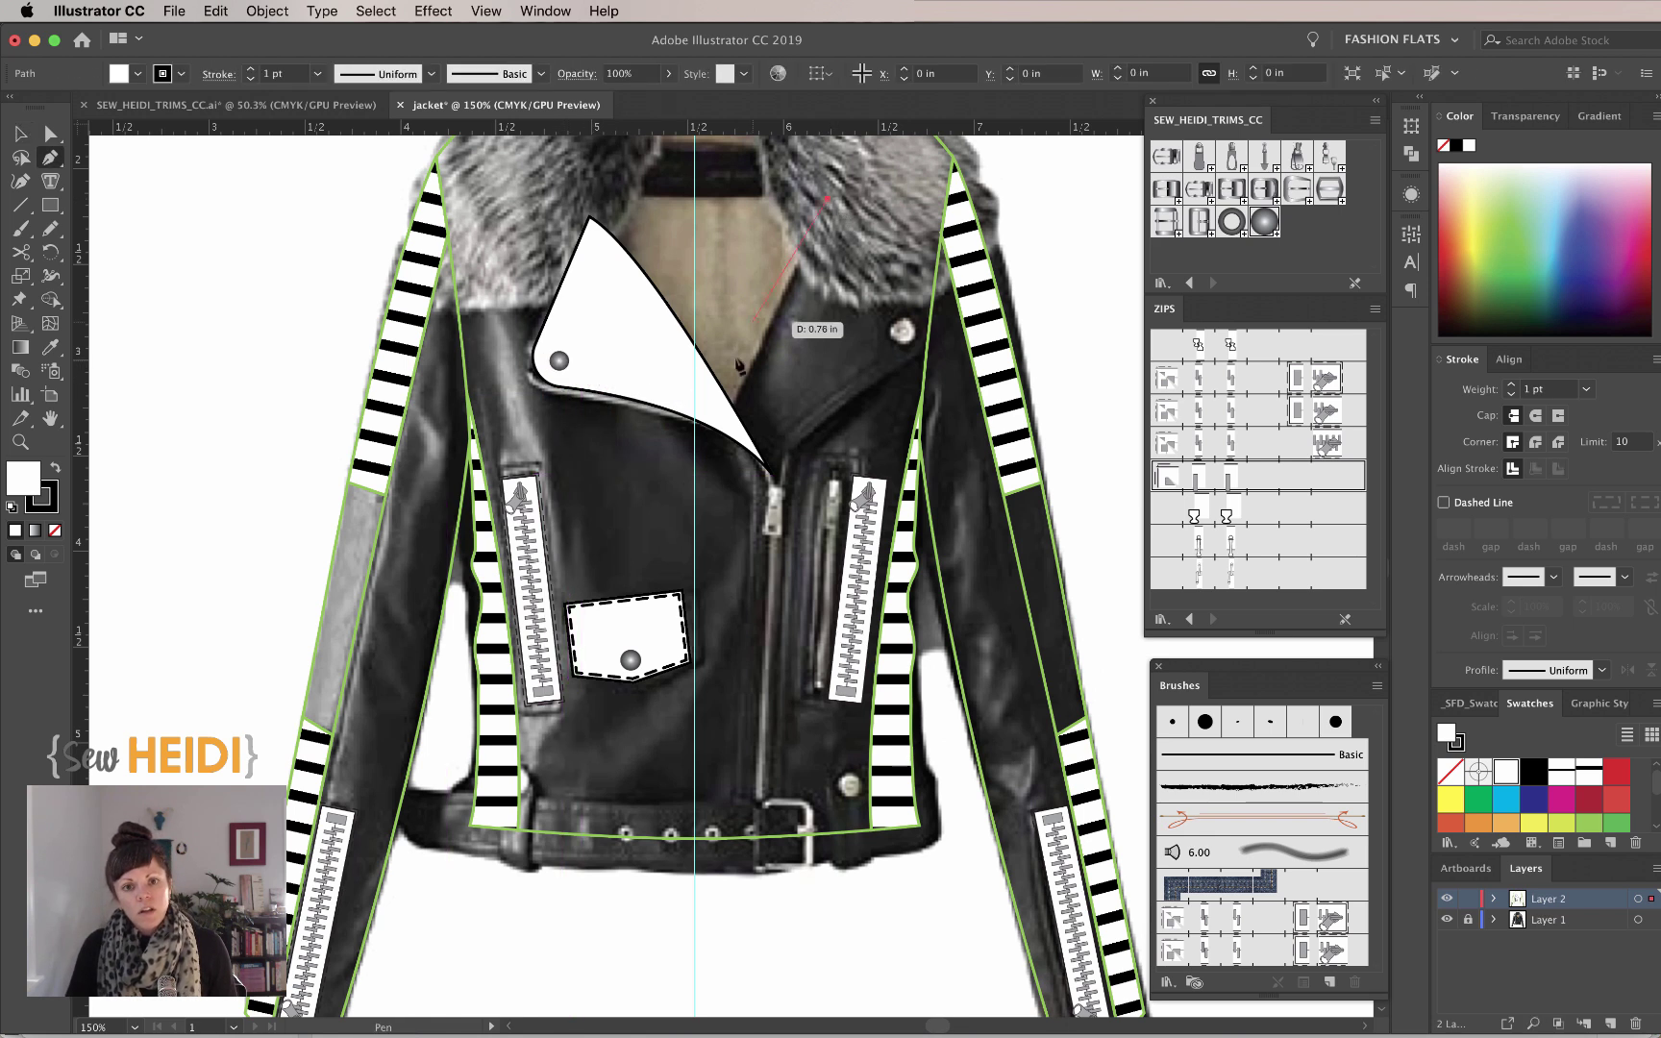
pyautogui.click(728, 417)
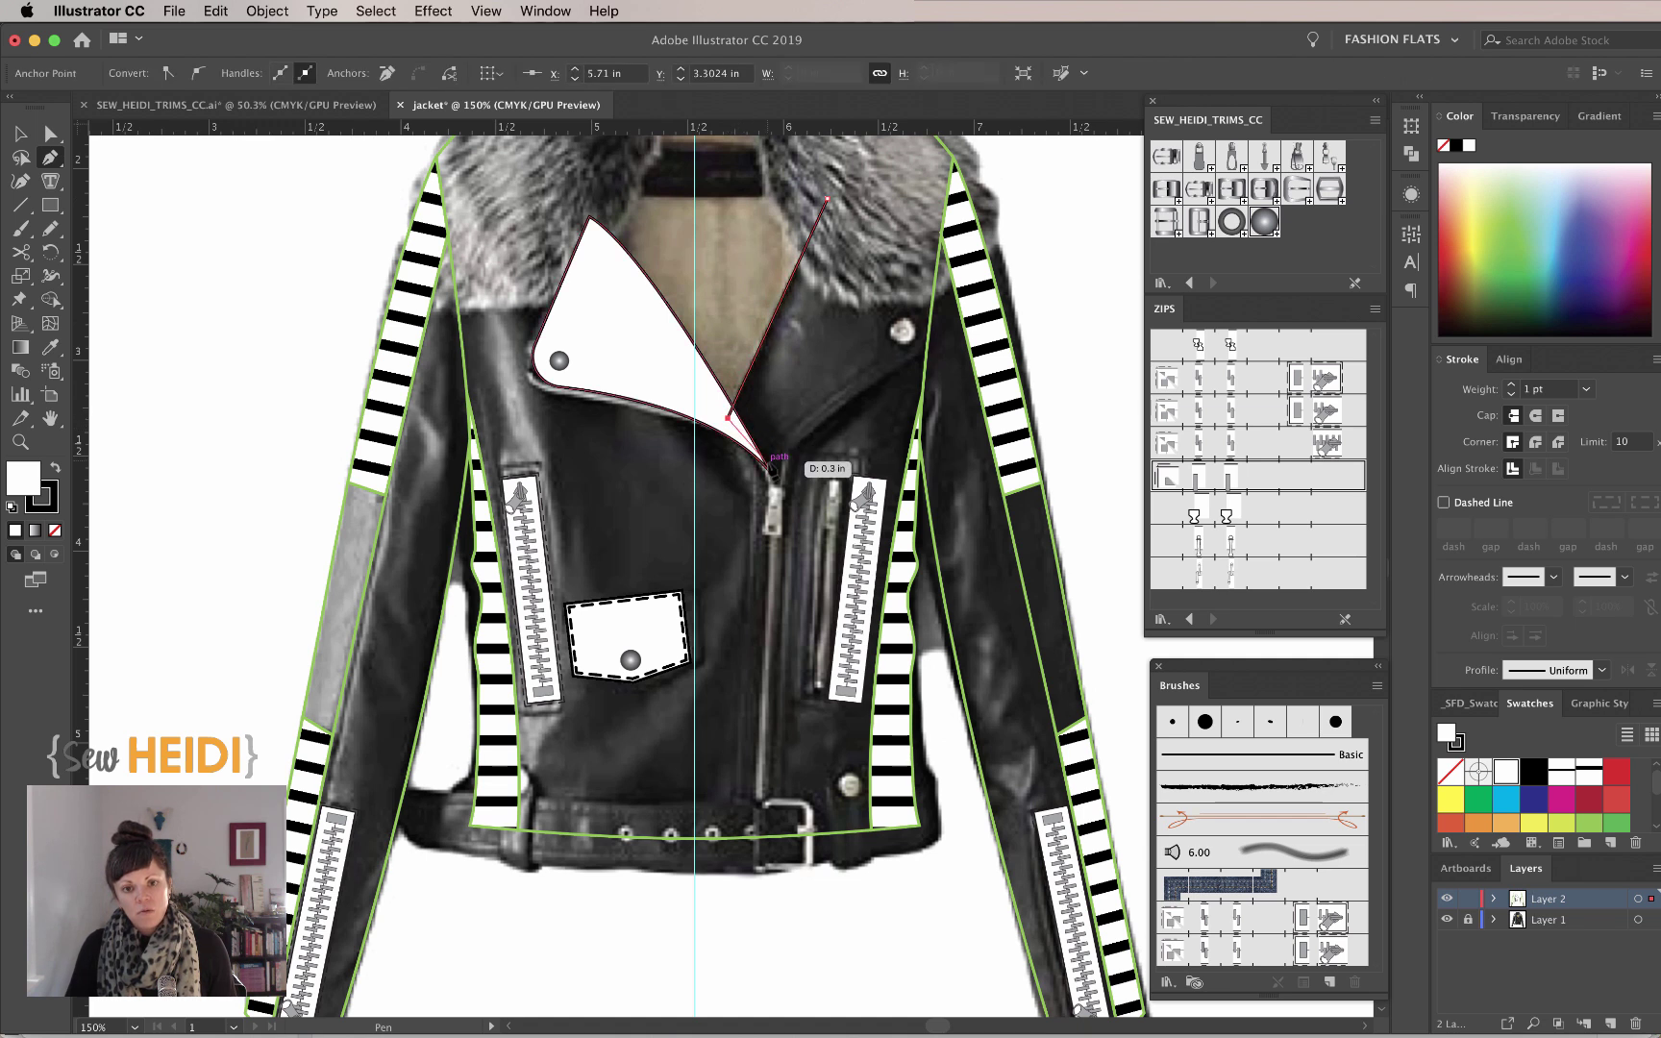
pyautogui.click(771, 471)
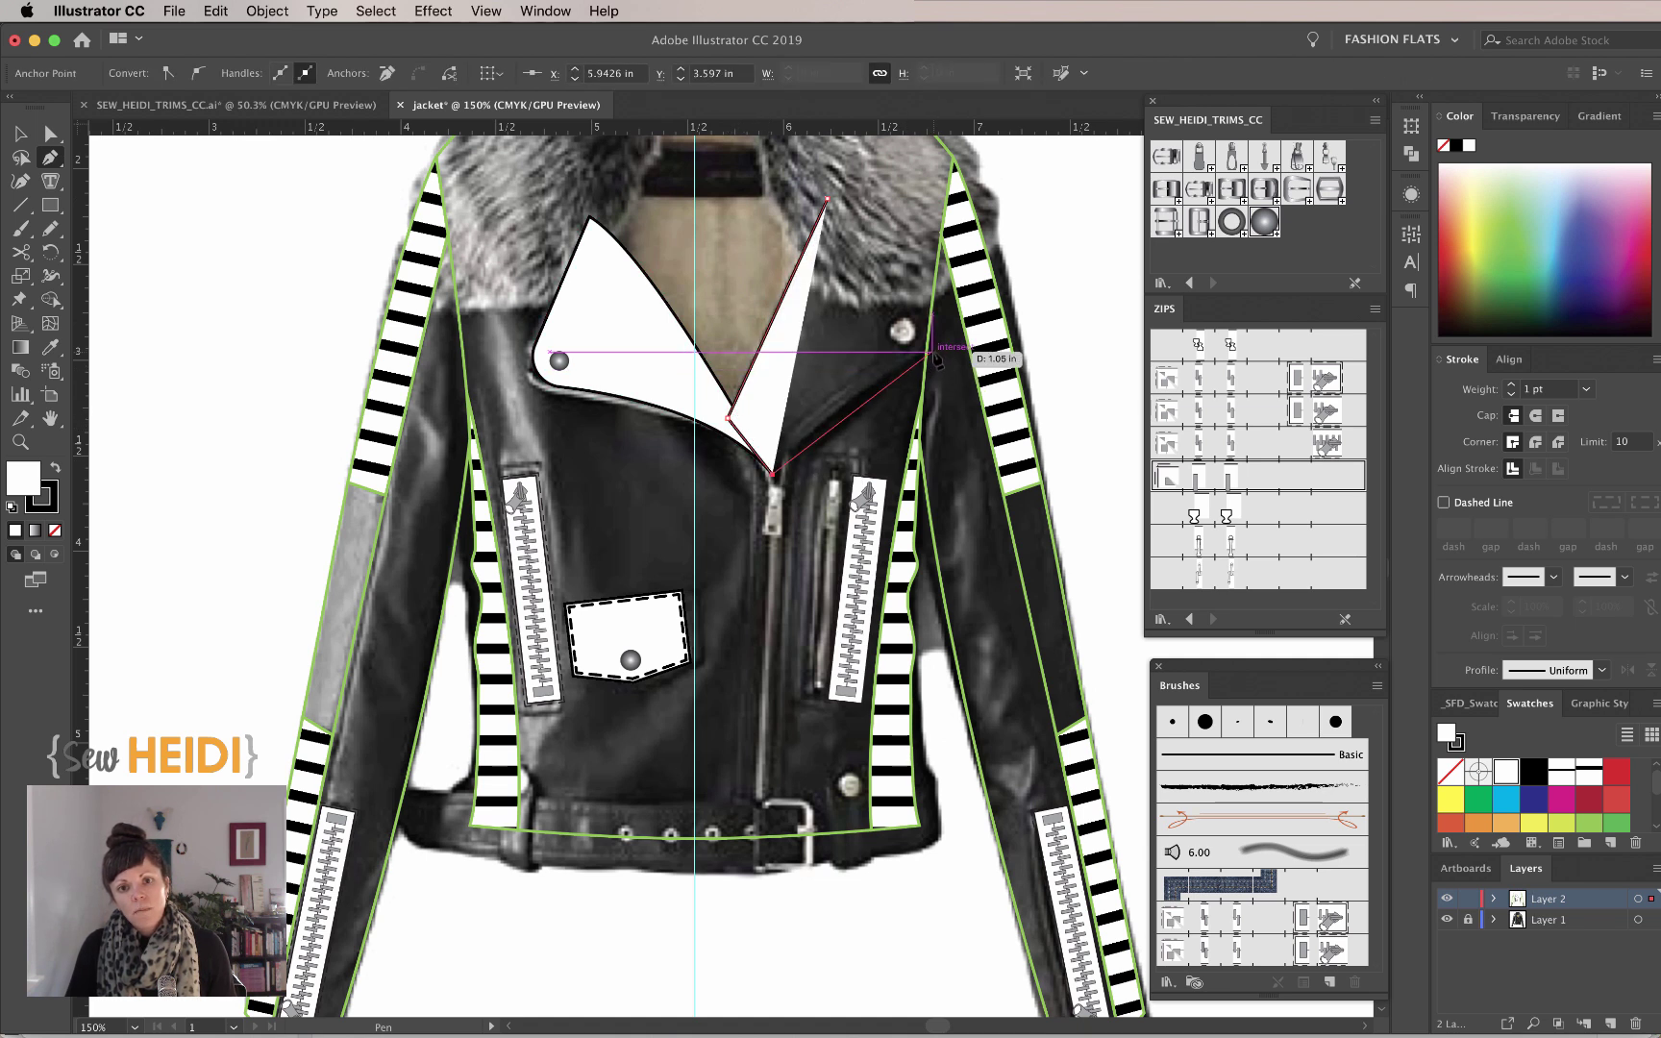
pyautogui.click(930, 344)
pyautogui.click(827, 199)
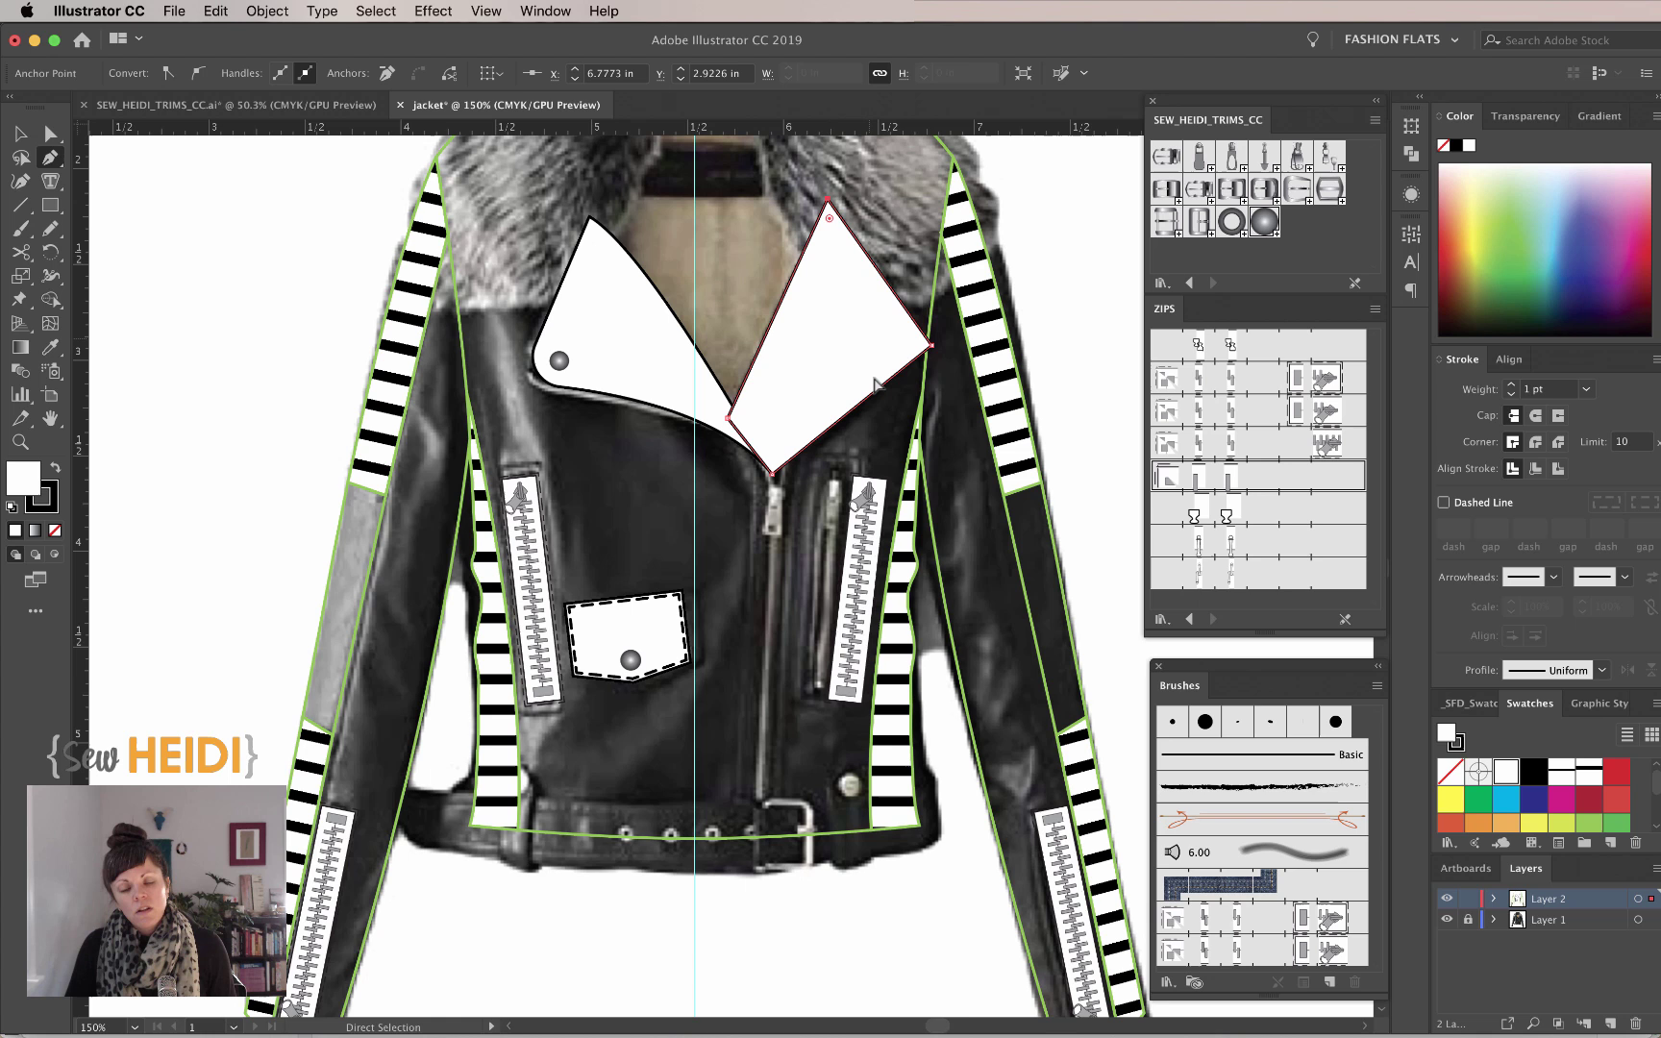
# Round the right lapel's outer corner to match the reference photo.
pyautogui.keyDown('super'); pyautogui.click(942, 351); pyautogui.keyUp('super')
pyautogui.click(930, 345)
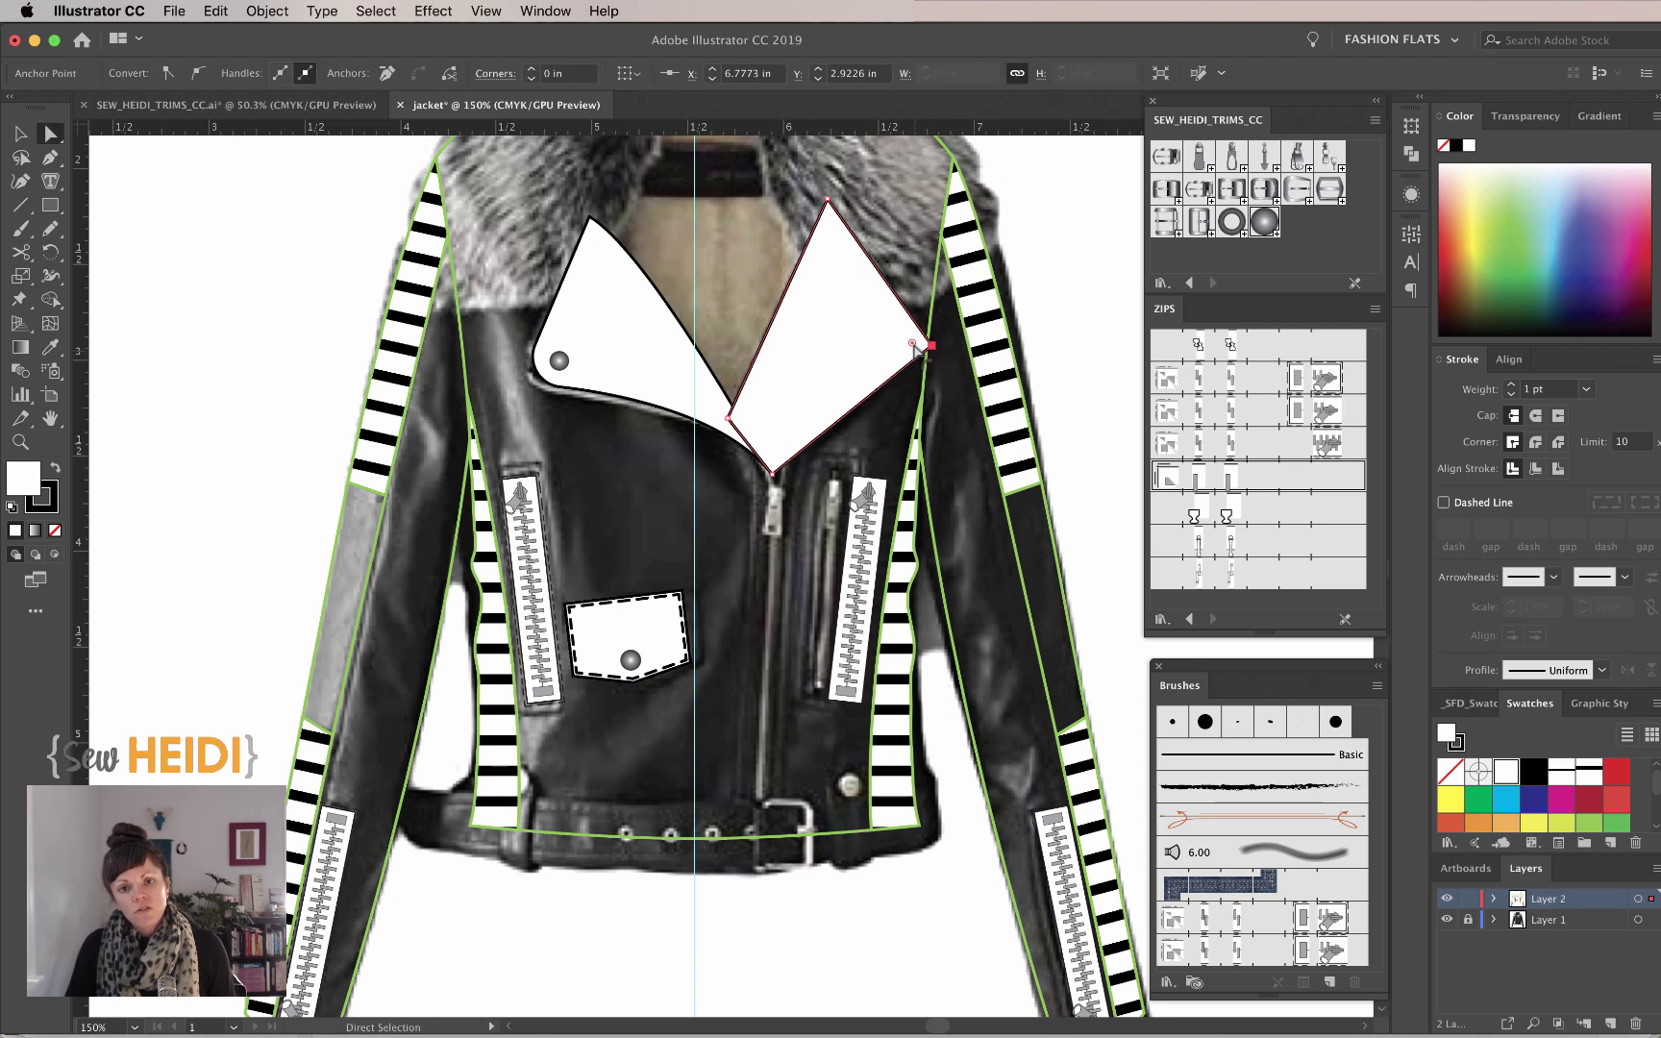
pyautogui.moveTo(913, 344); pyautogui.dragTo(868, 337)
pyautogui.click(940, 396)
pyautogui.press('v')
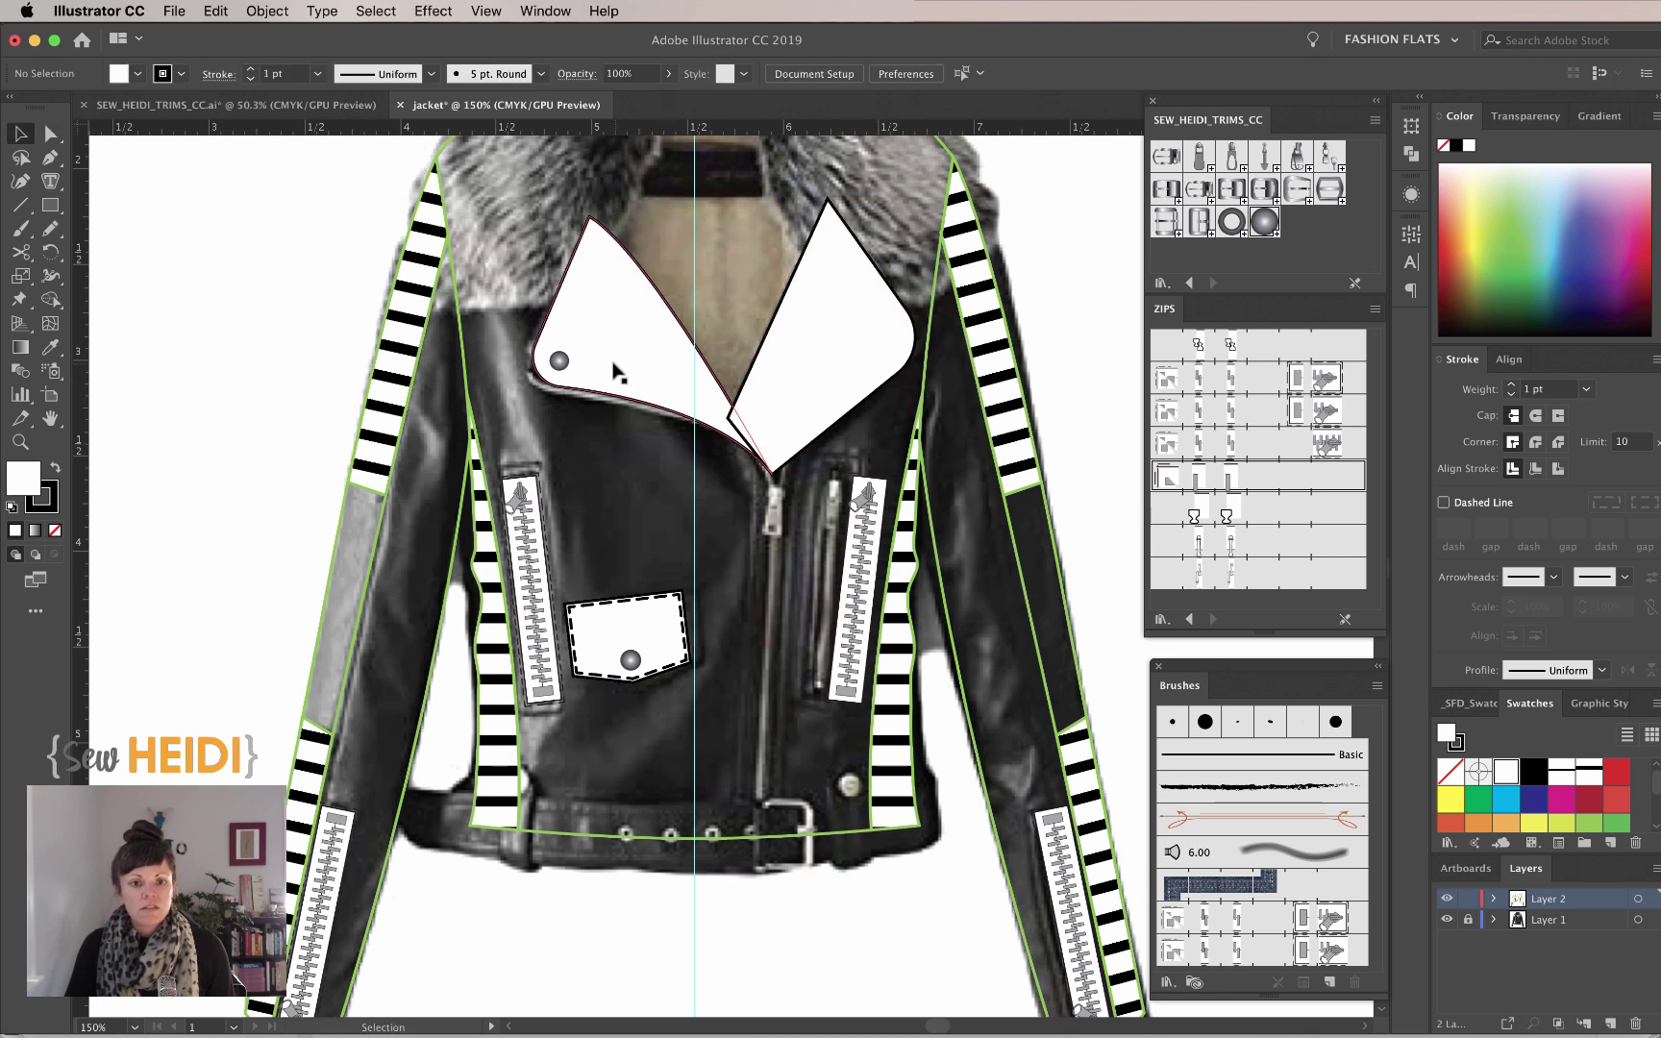
# Copy the left lapel's snap to the right lapel's rounded corner and send the right lapel behind the left lapel and the snap.
pyautogui.moveTo(561, 363); pyautogui.dragTo(887, 337)
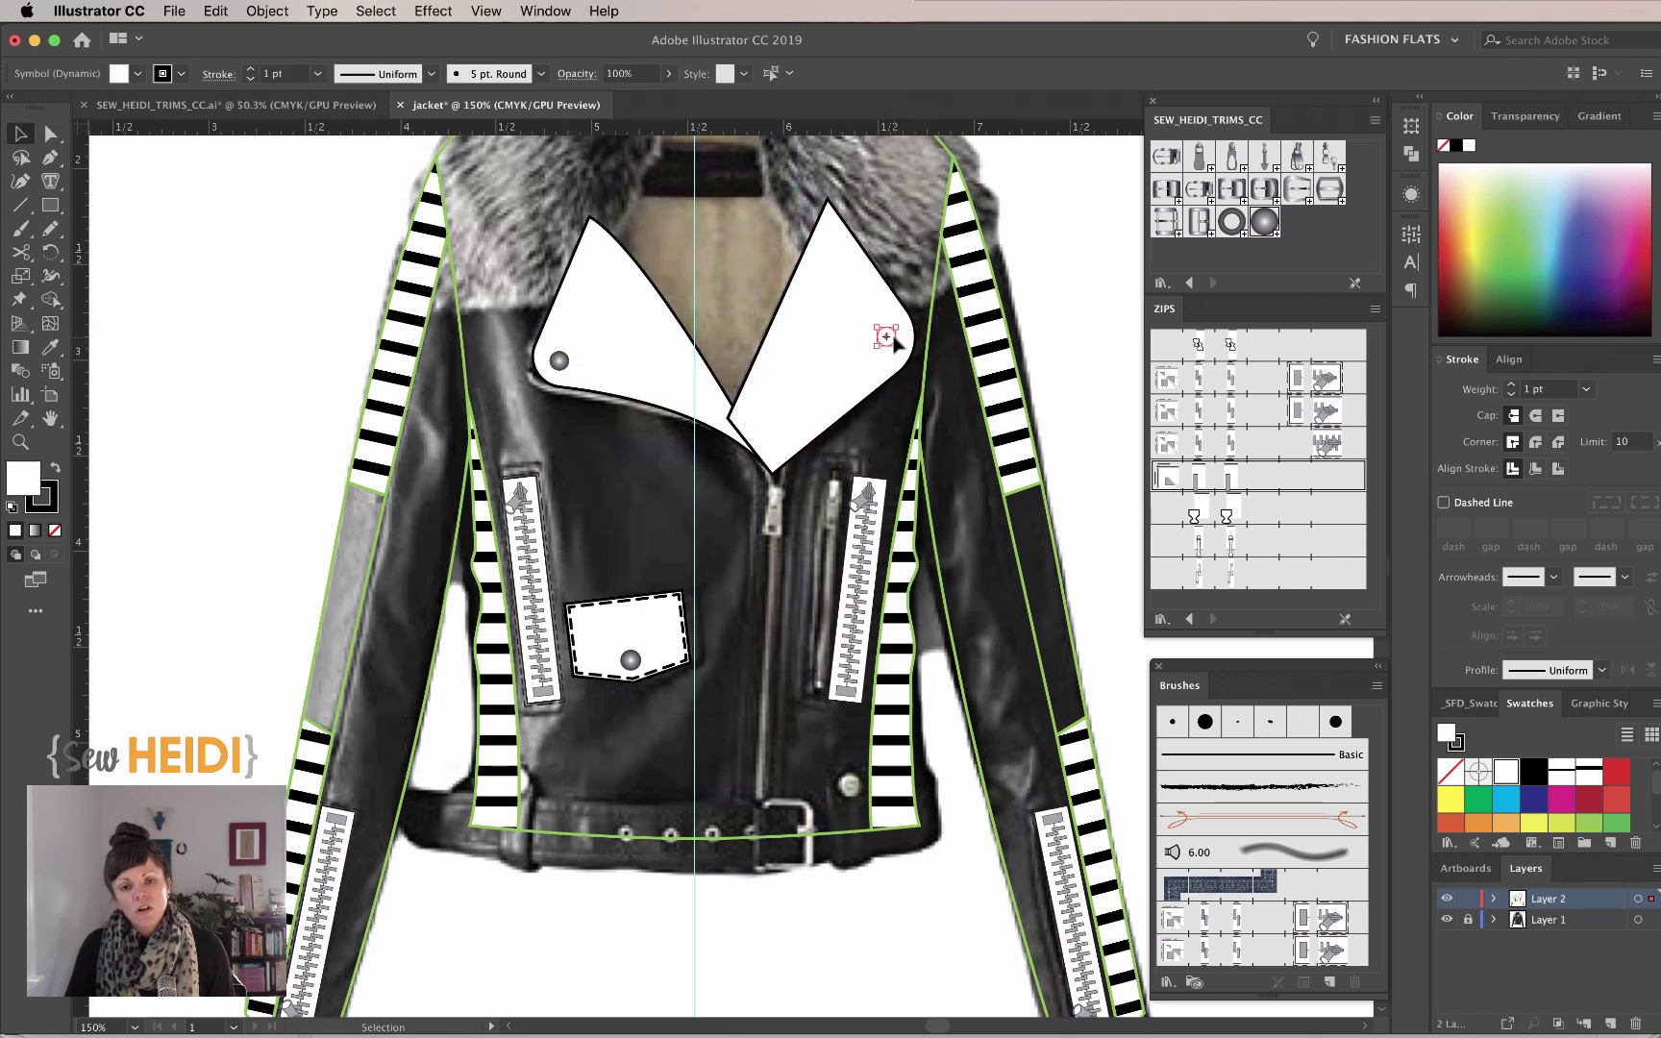
pyautogui.click(835, 335)
pyautogui.press('super+z')
pyautogui.click(951, 380)
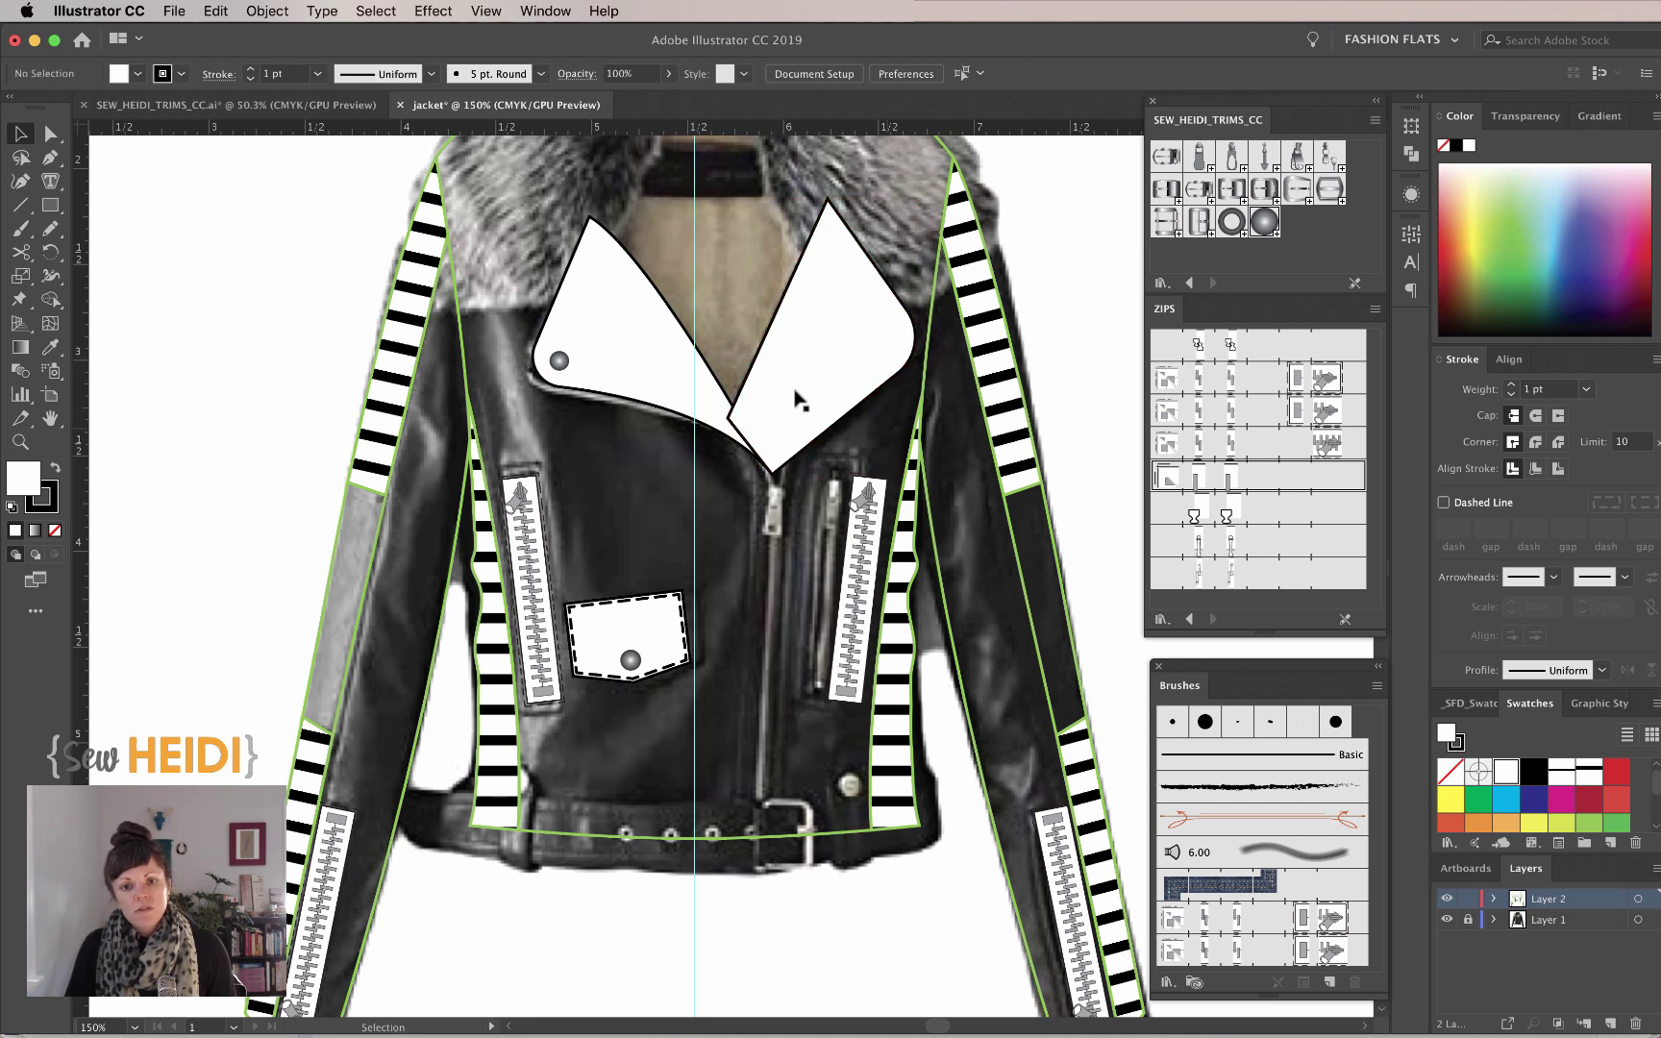
pyautogui.moveTo(562, 365); pyautogui.dragTo(898, 345)
pyautogui.click(836, 330)
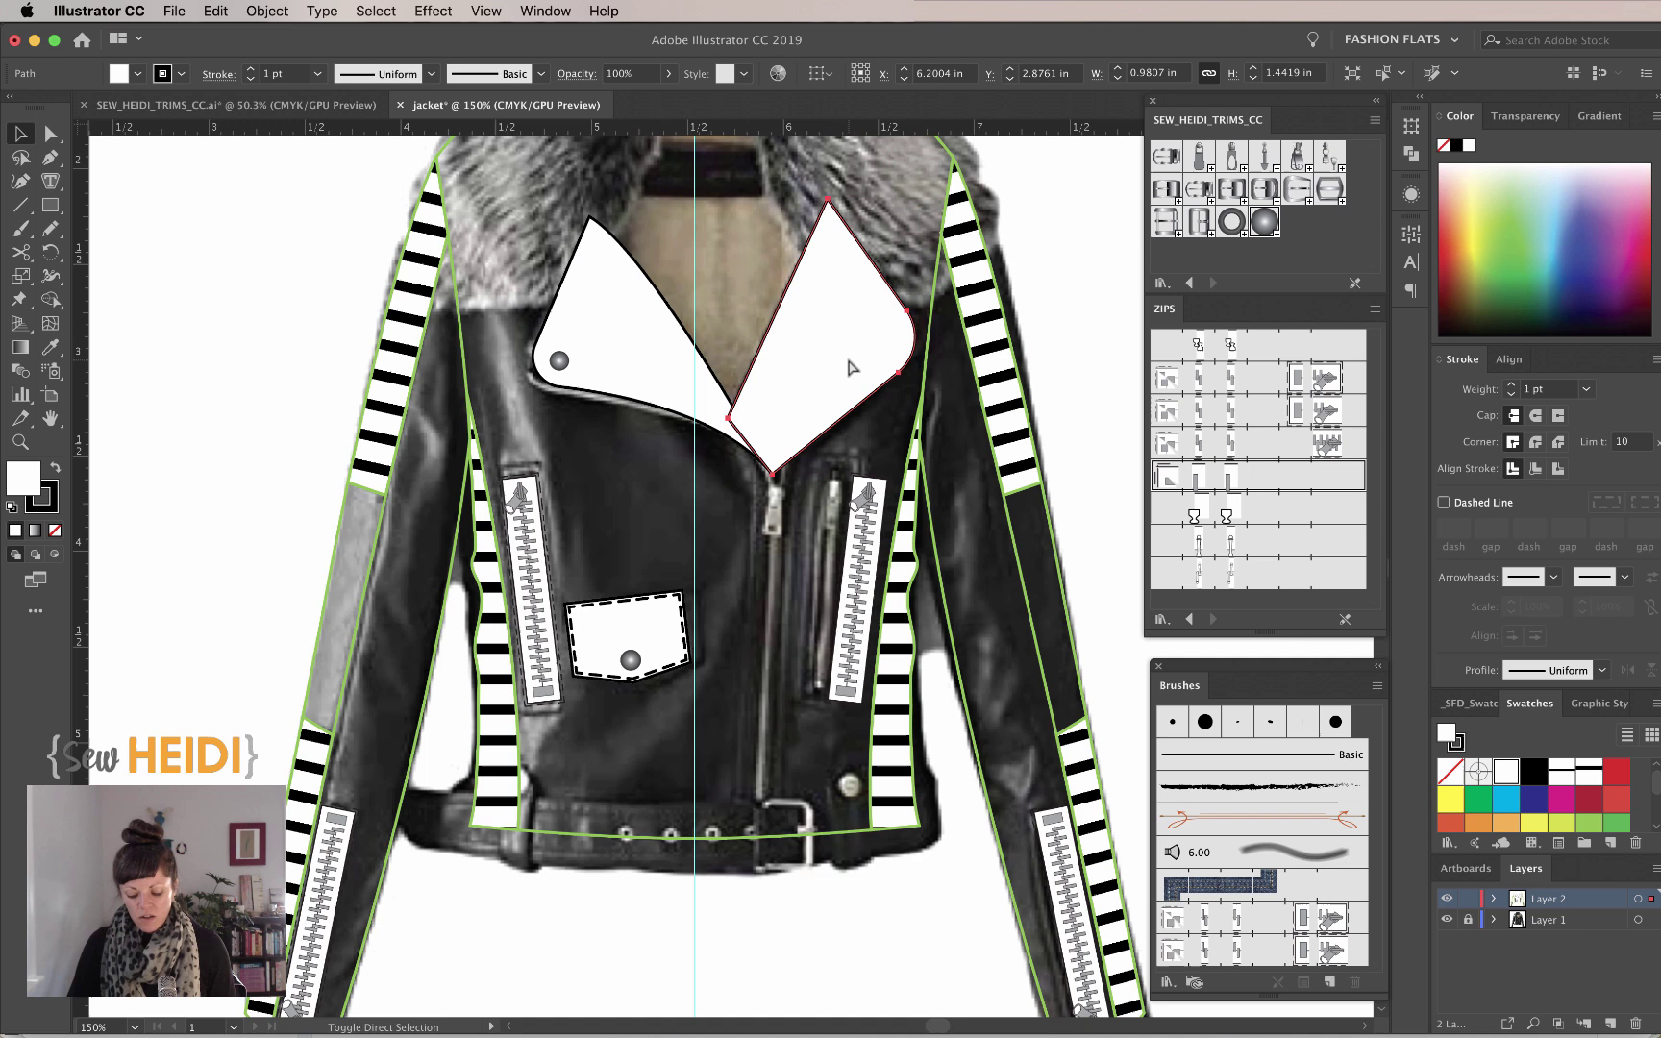
pyautogui.press('super+shift+z')
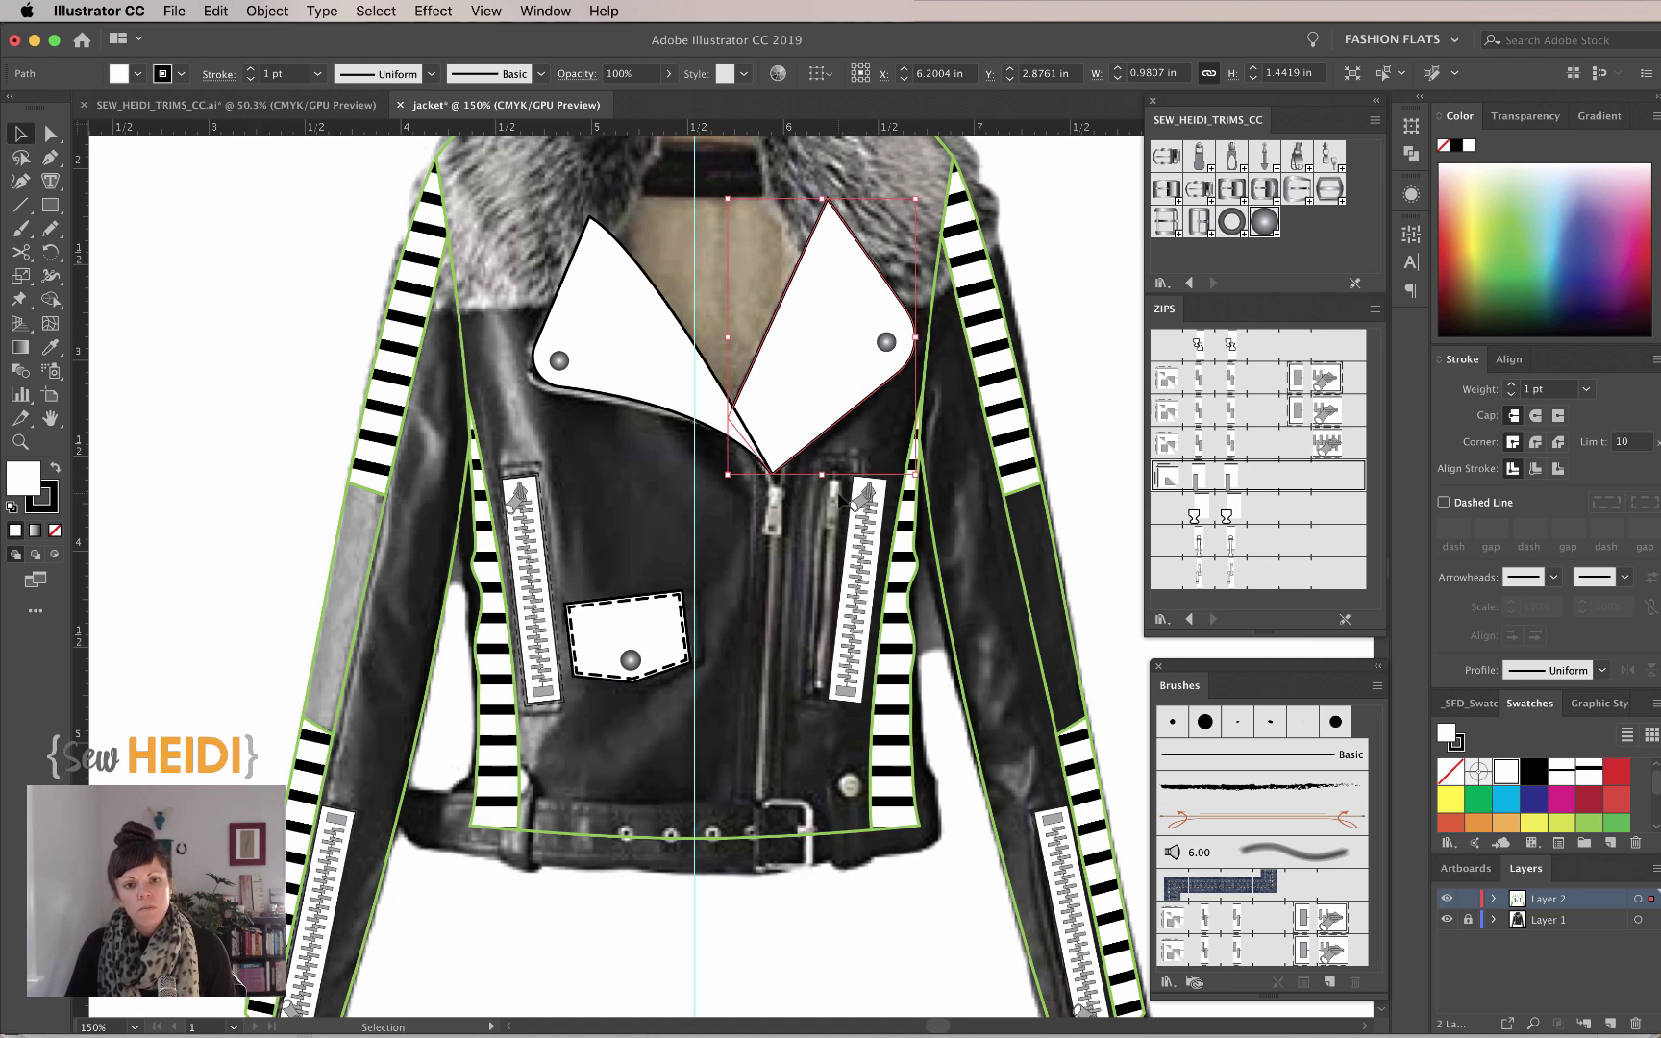
# Offset both lapel paths by -0.02 in with miter joins to create inner stitch lines.
pyautogui.keyDown('shift'); pyautogui.click(593, 345); pyautogui.keyUp('shift')
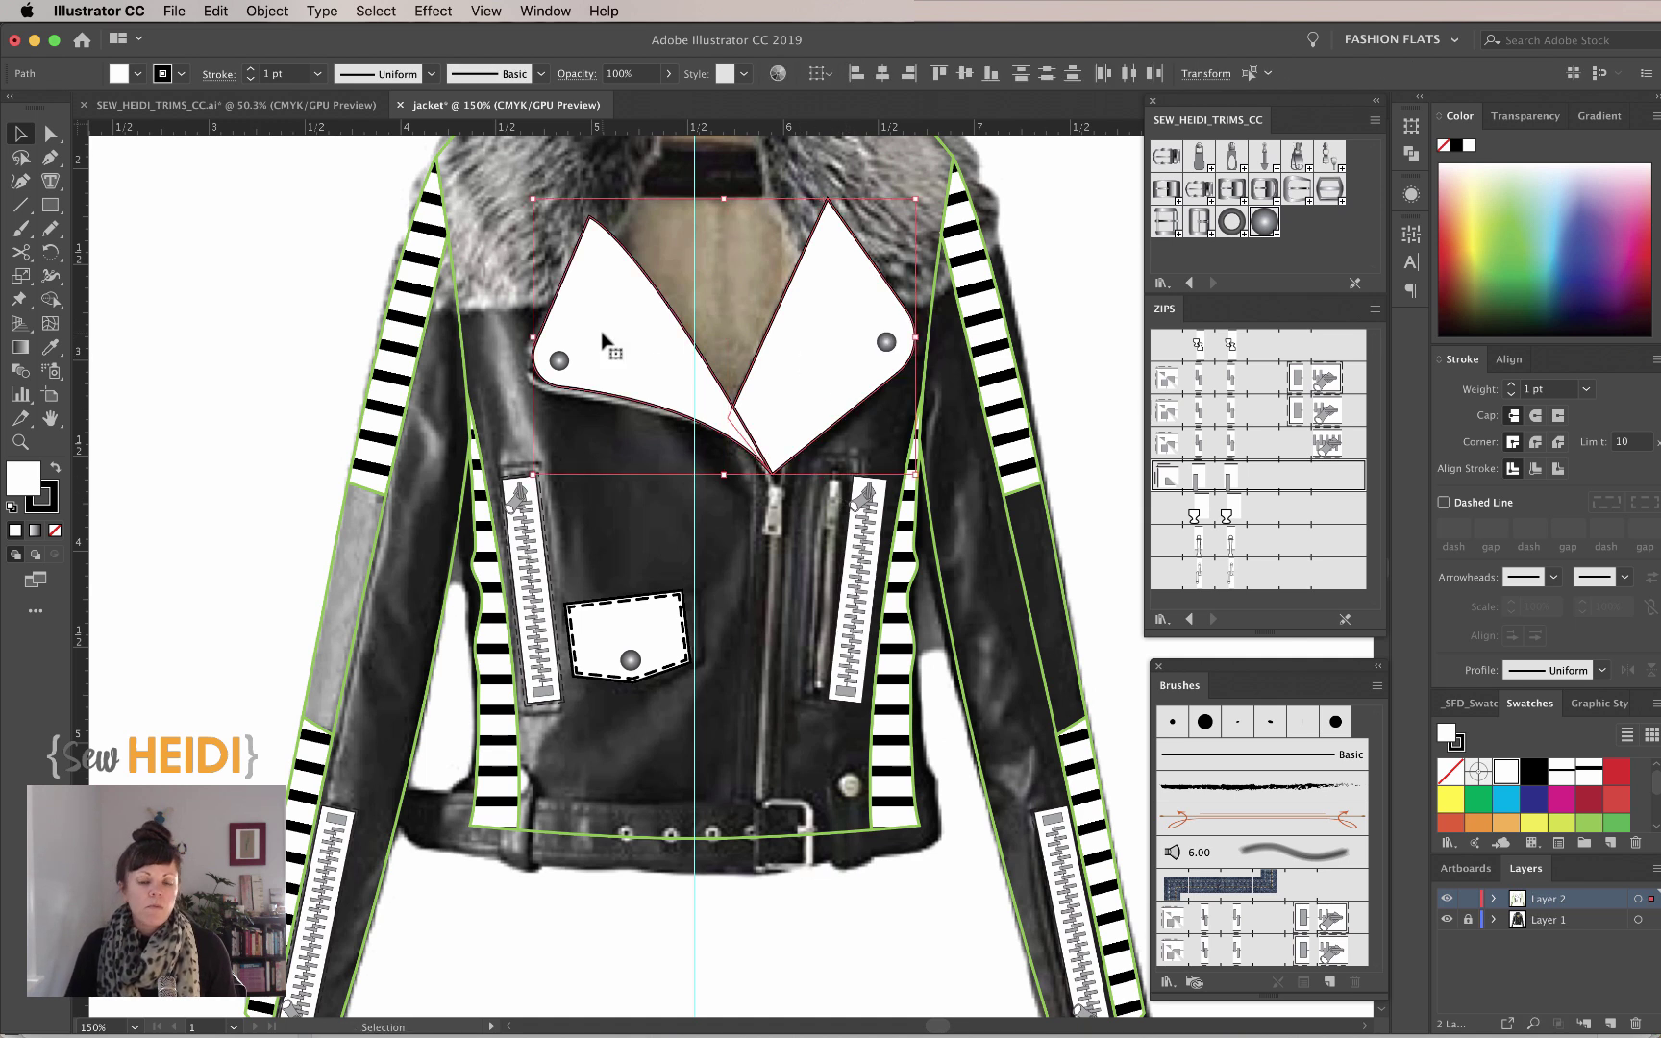
pyautogui.click(277, 11)
pyautogui.moveTo(280, 433)
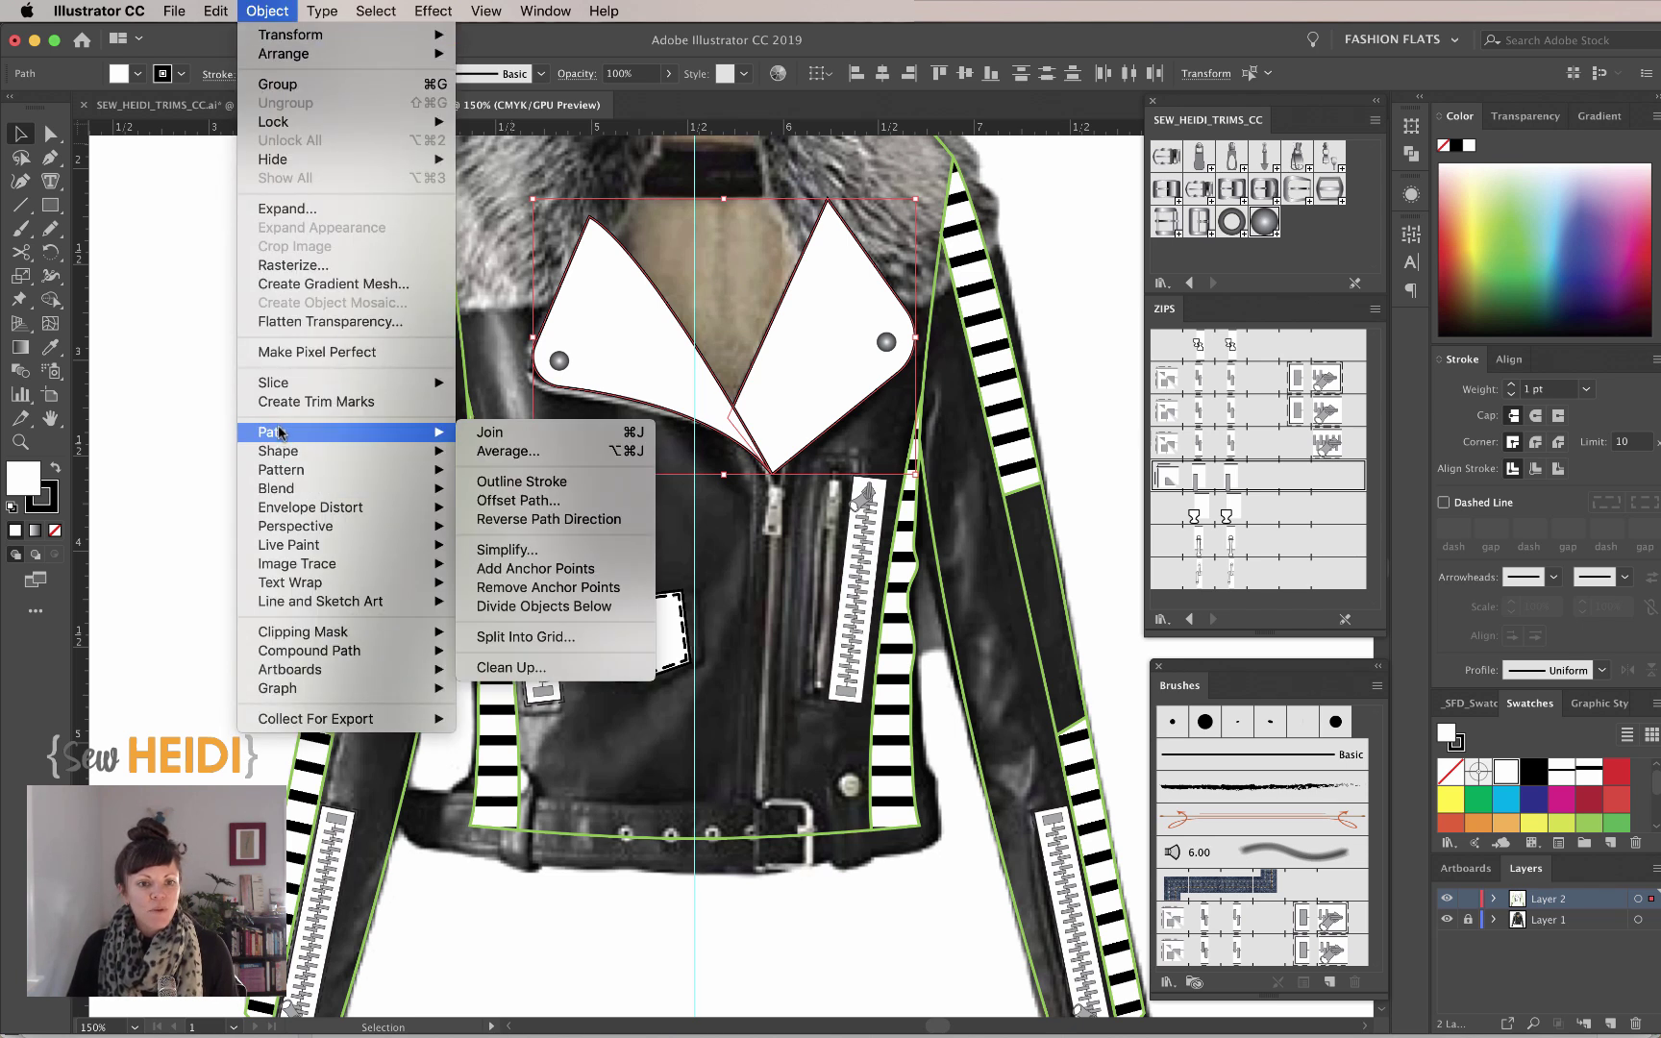
pyautogui.click(518, 500)
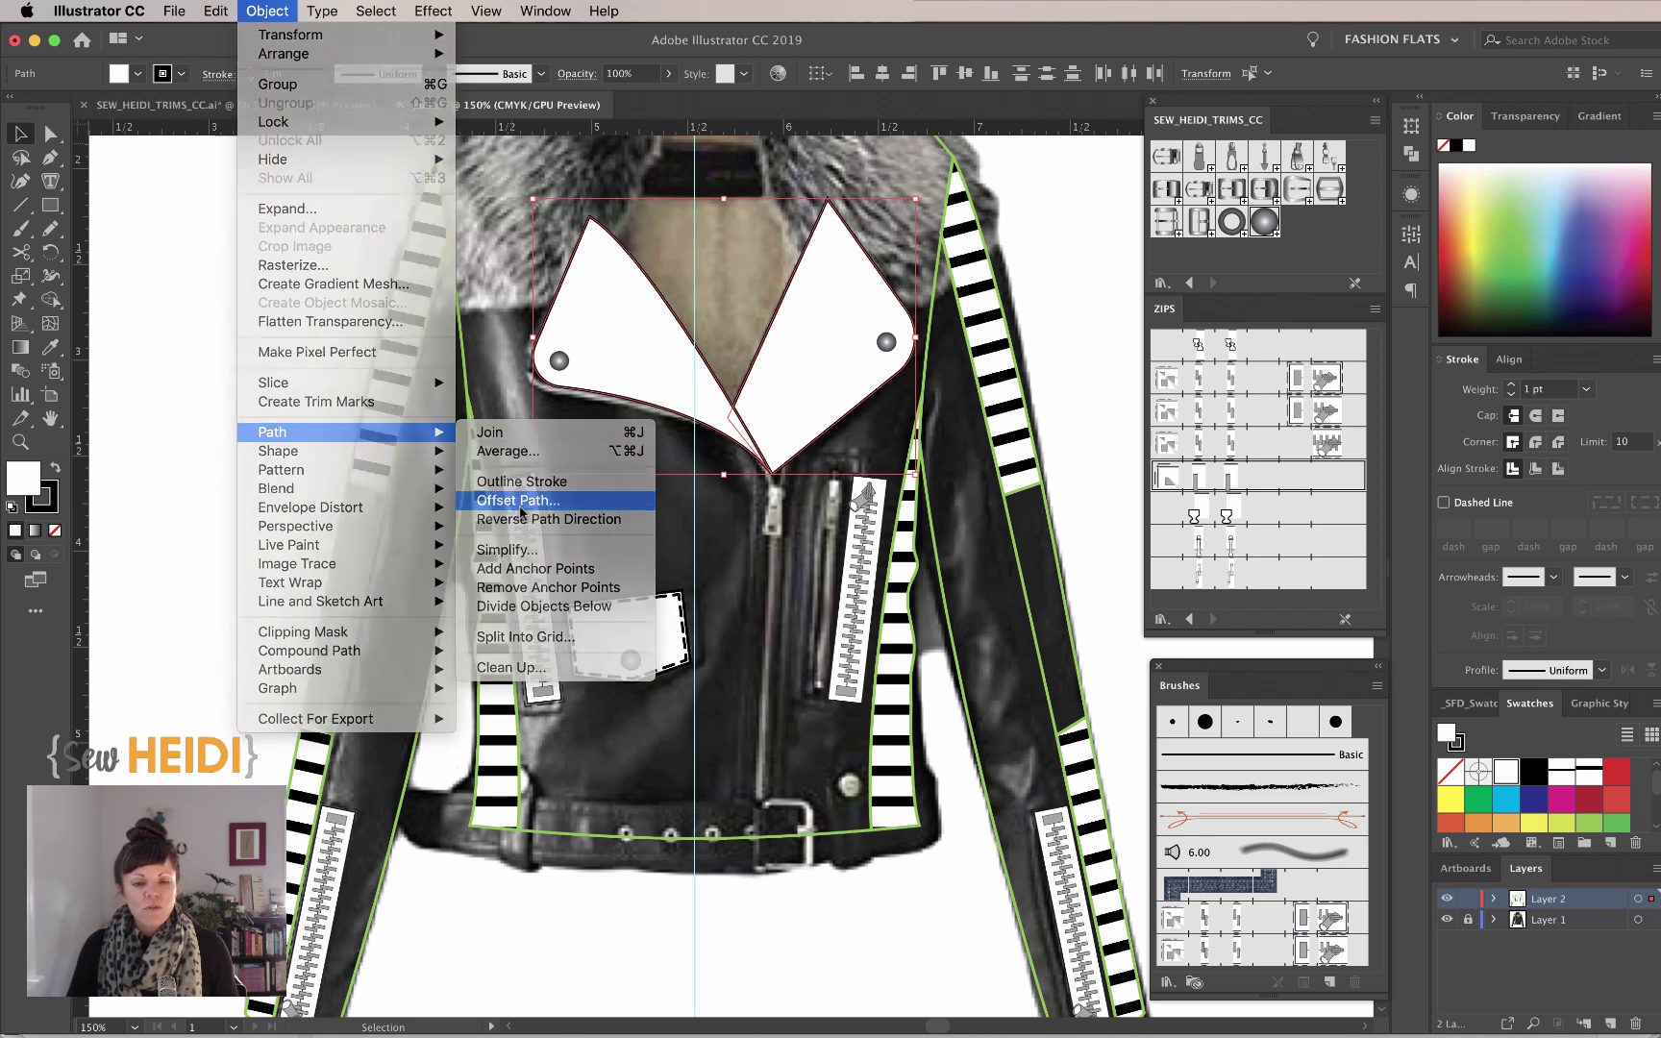
pyautogui.click(947, 562)
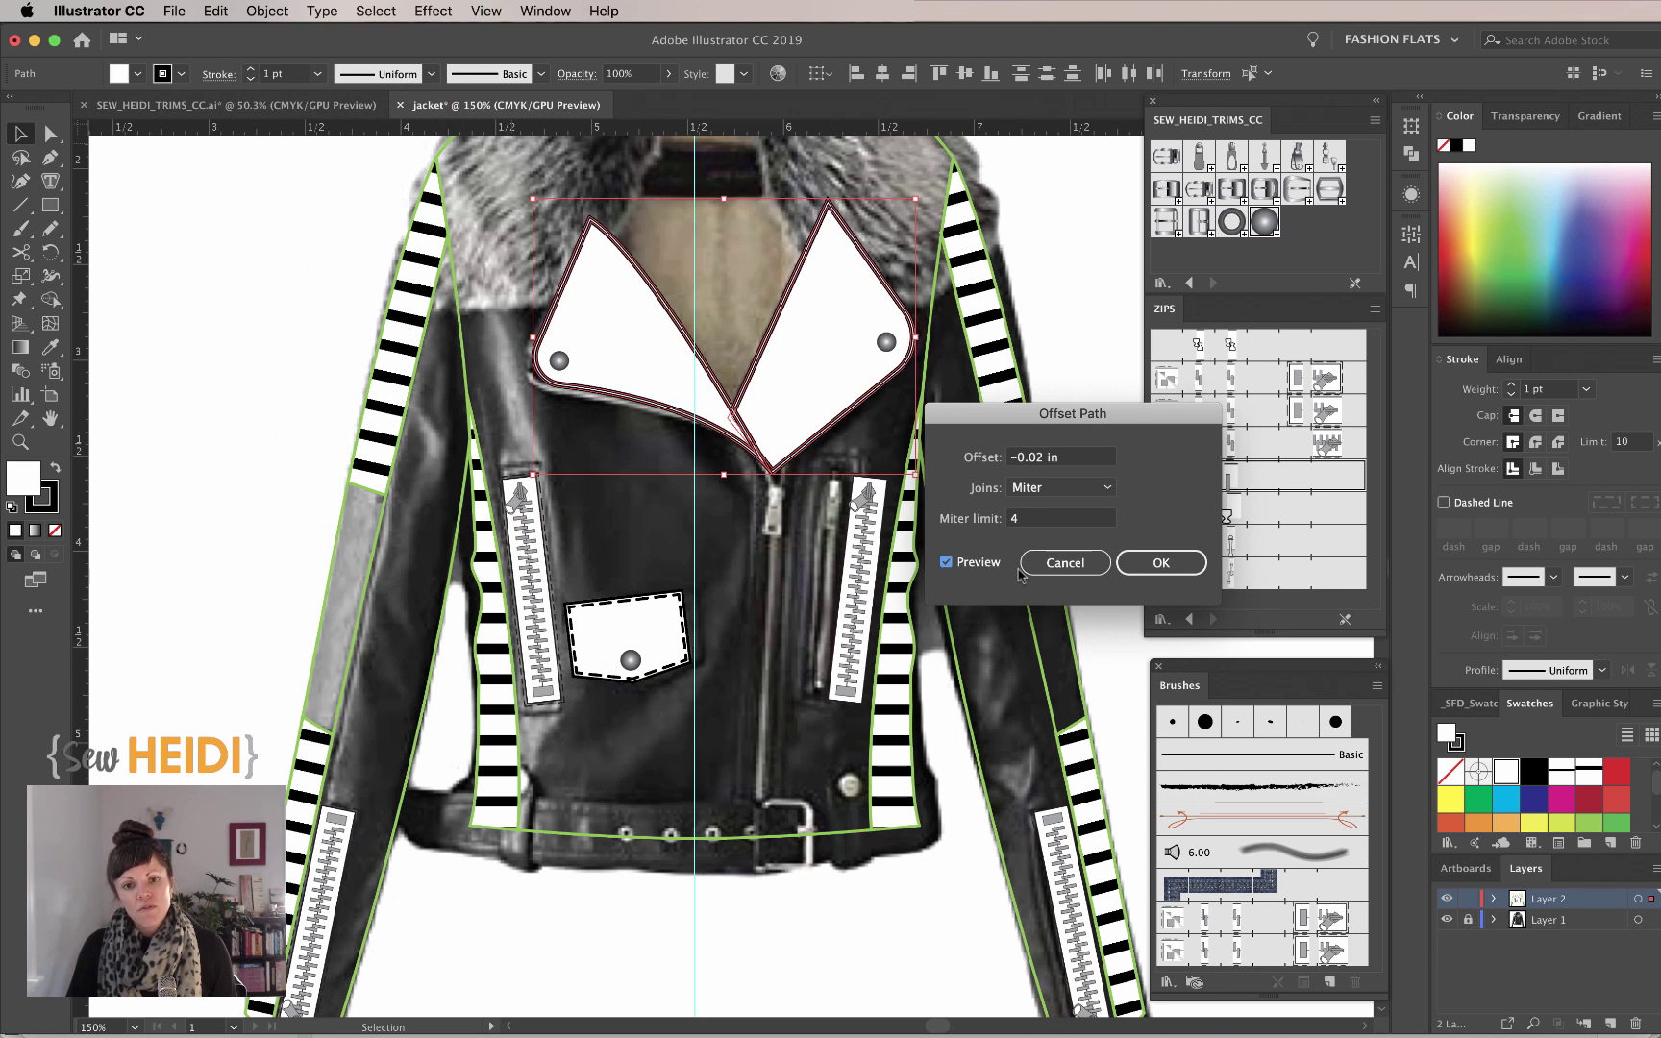
pyautogui.click(1161, 562)
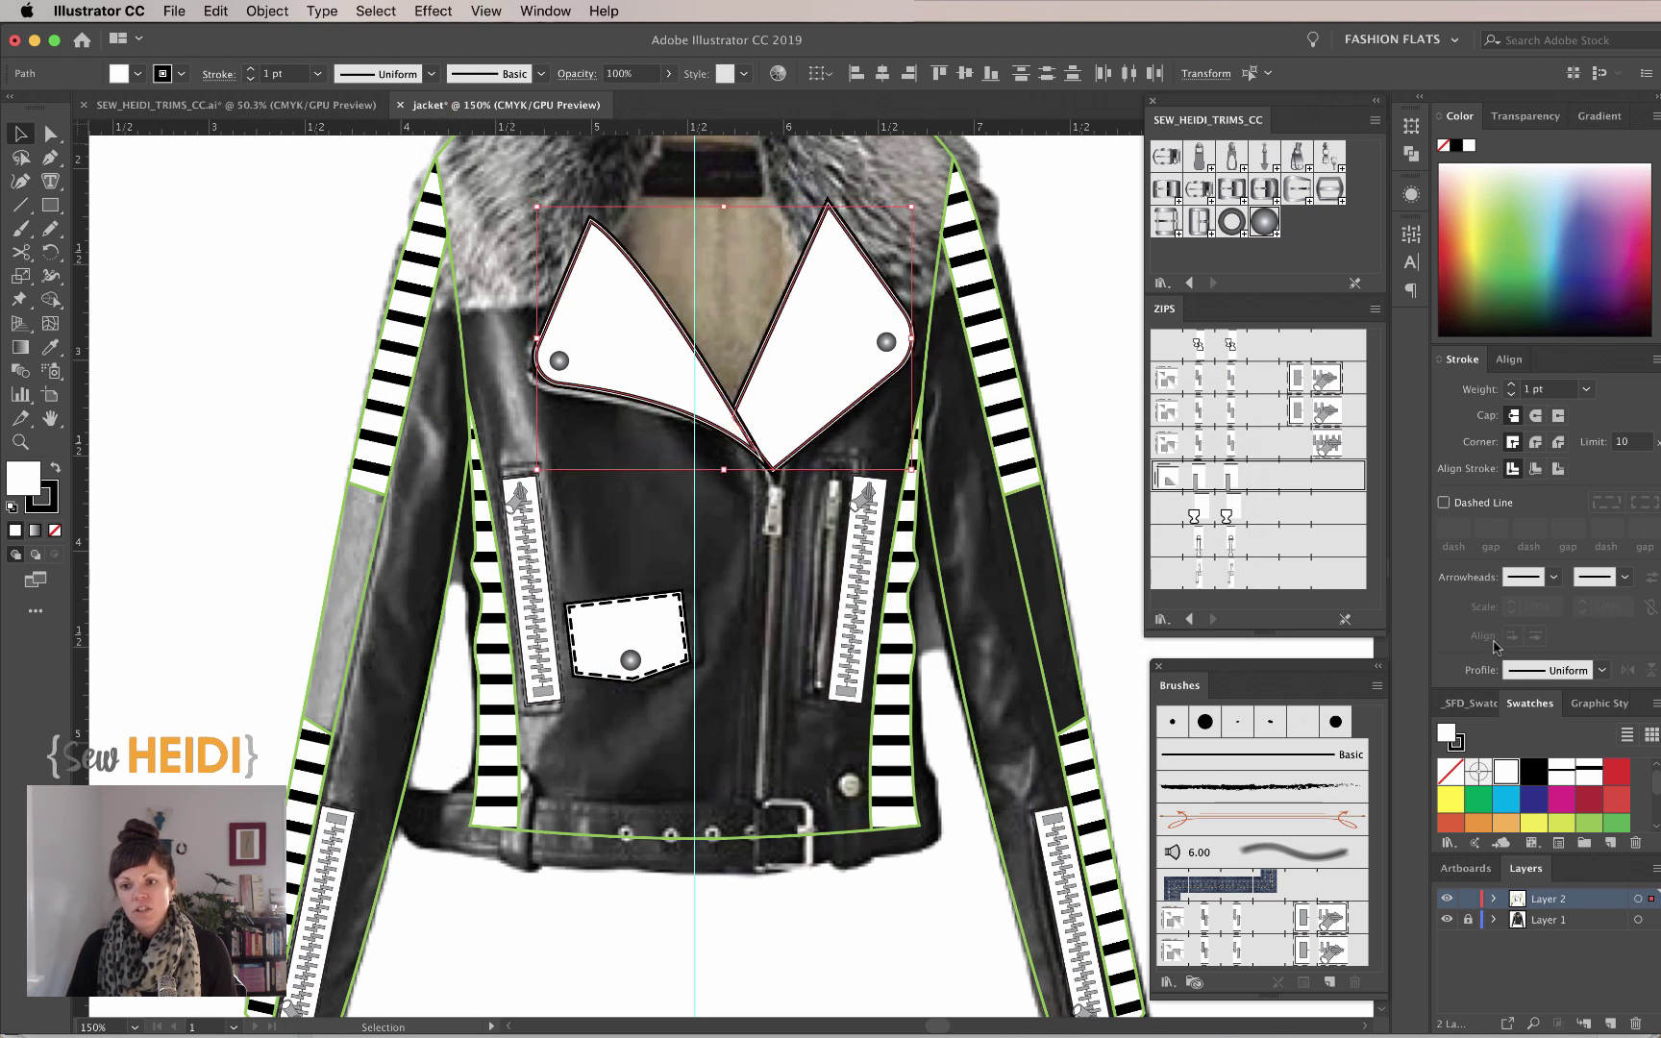
# Make both inner lapel paths dashed strokes with 4 pt dashes, 3 pt gaps, round caps and round joins.
pyautogui.click(1584, 702)
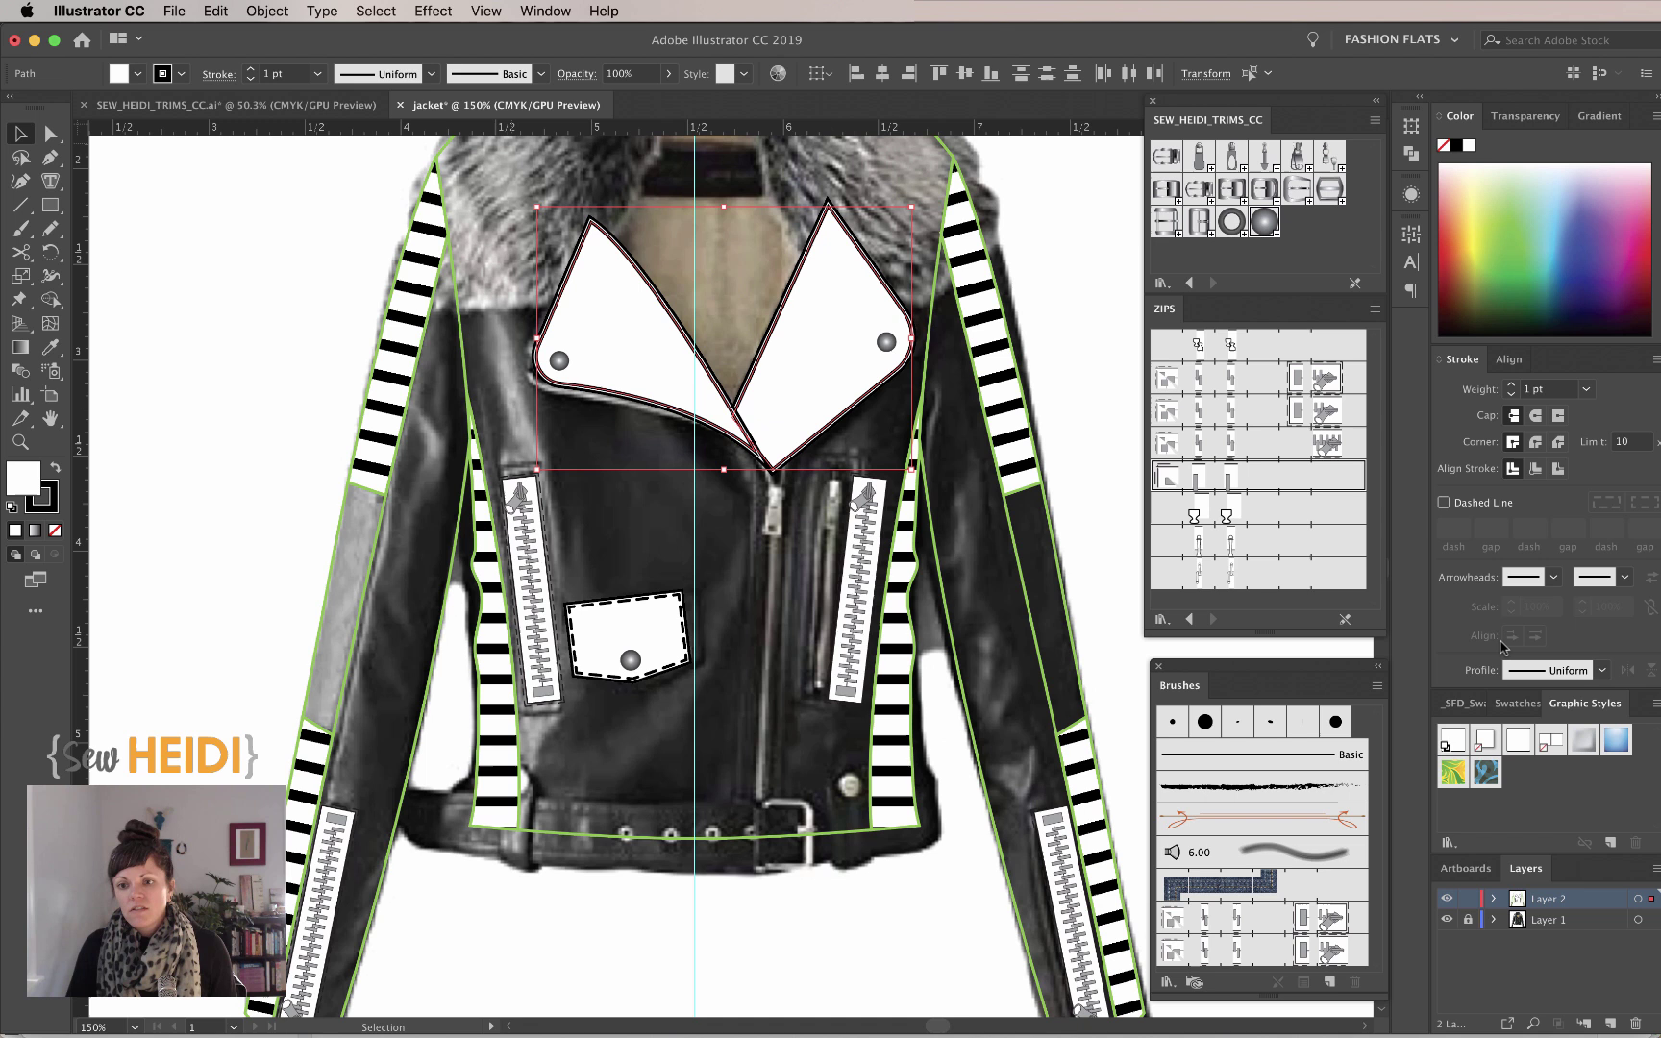
pyautogui.click(1517, 703)
pyautogui.click(1444, 503)
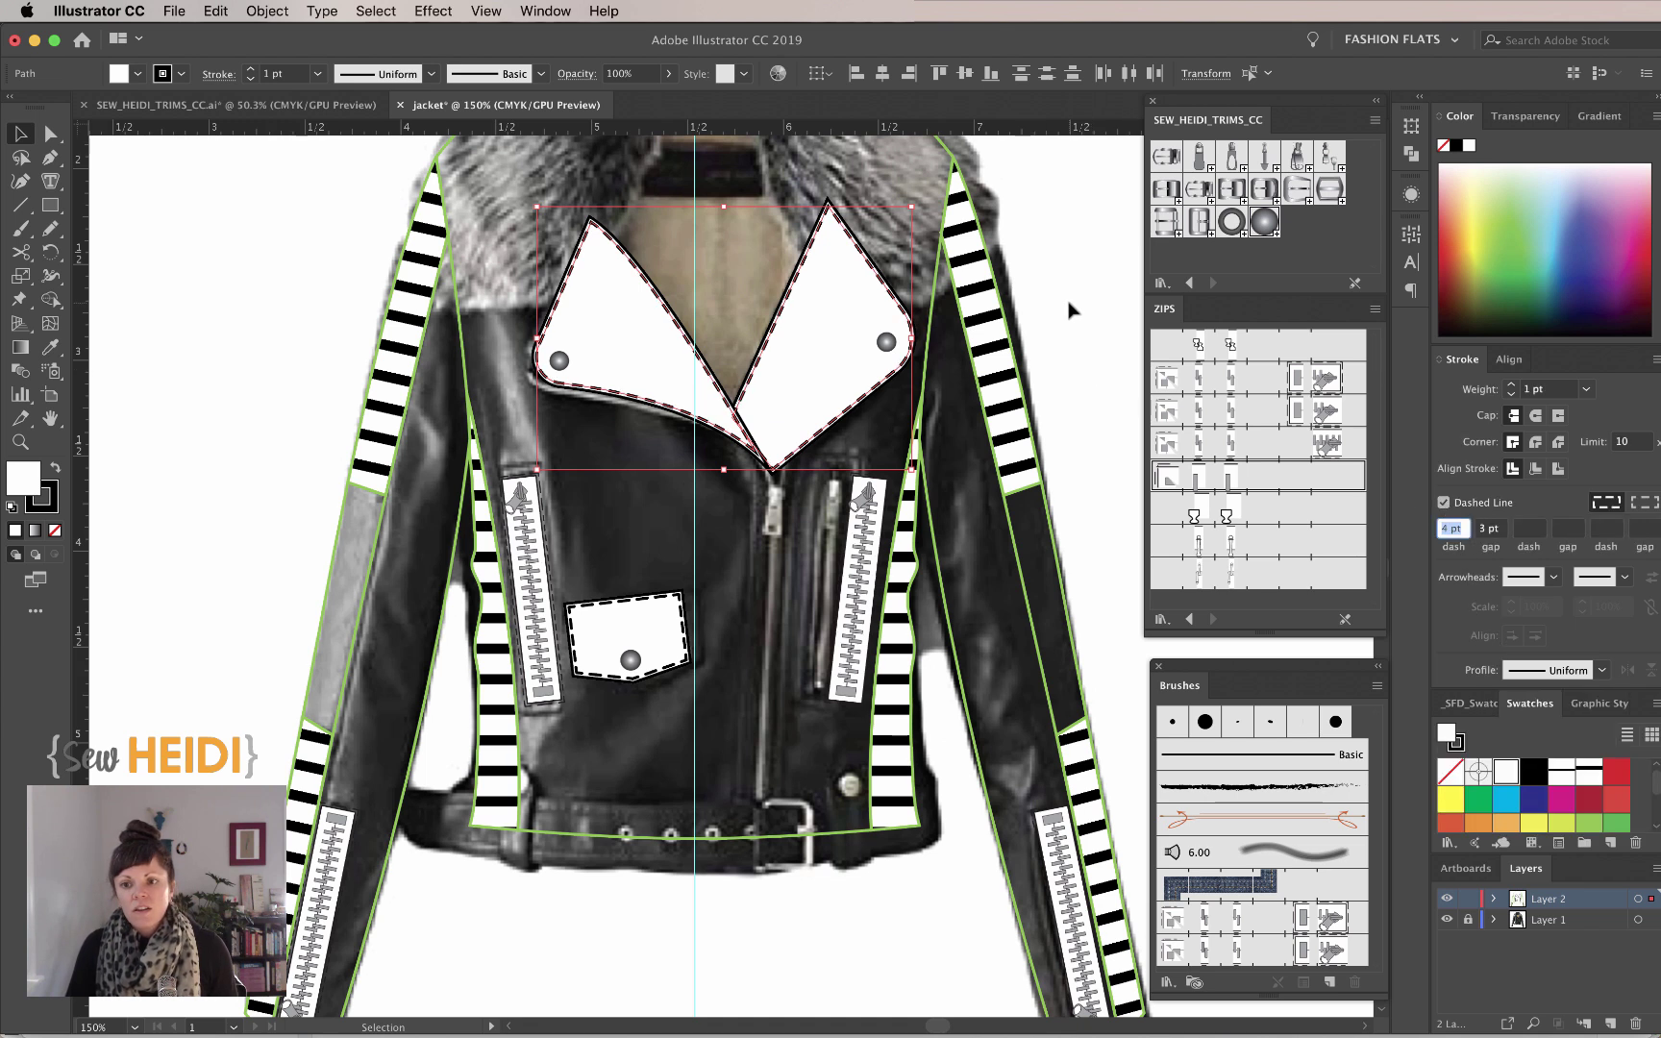
pyautogui.click(1536, 417)
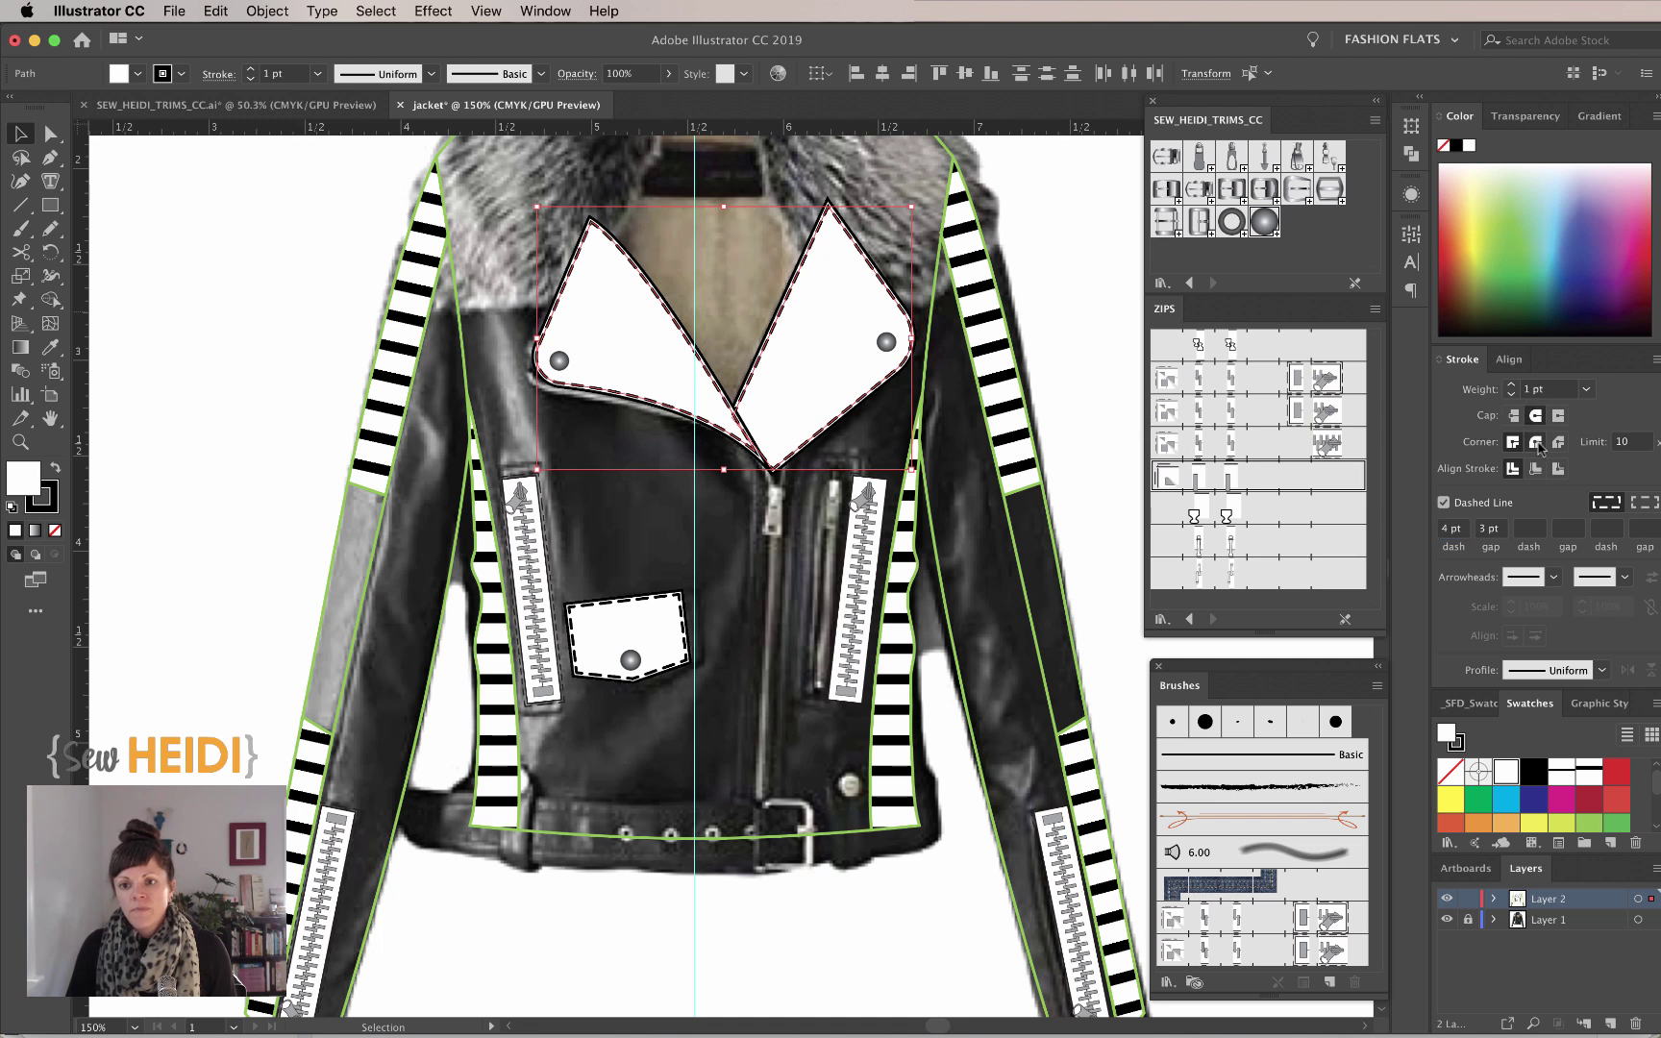
pyautogui.click(1536, 443)
# Delete the stitch line segments along the neckline edges of both lapels, keeping the stitching on the outer and lower edges.
pyautogui.press('super+space')
pyautogui.moveTo(471, 274); pyautogui.dragTo(1039, 643)
pyautogui.scroll(5, 721, 735)
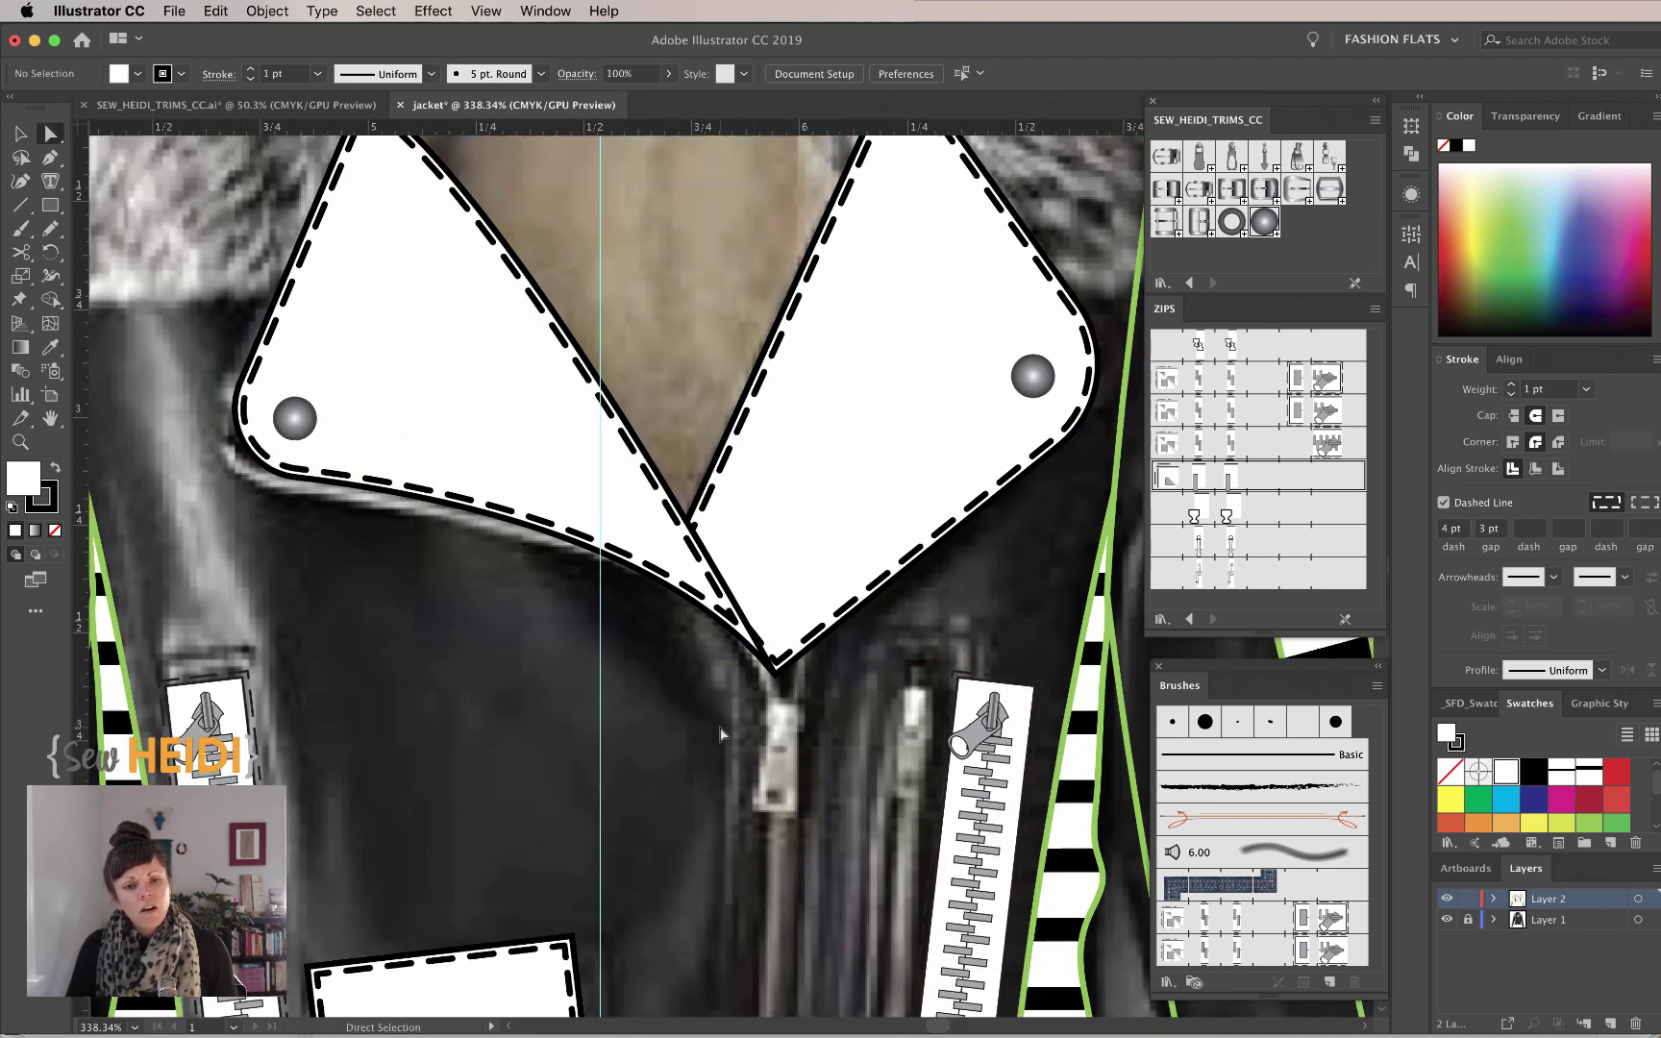
pyautogui.press('a')
pyautogui.click(611, 502)
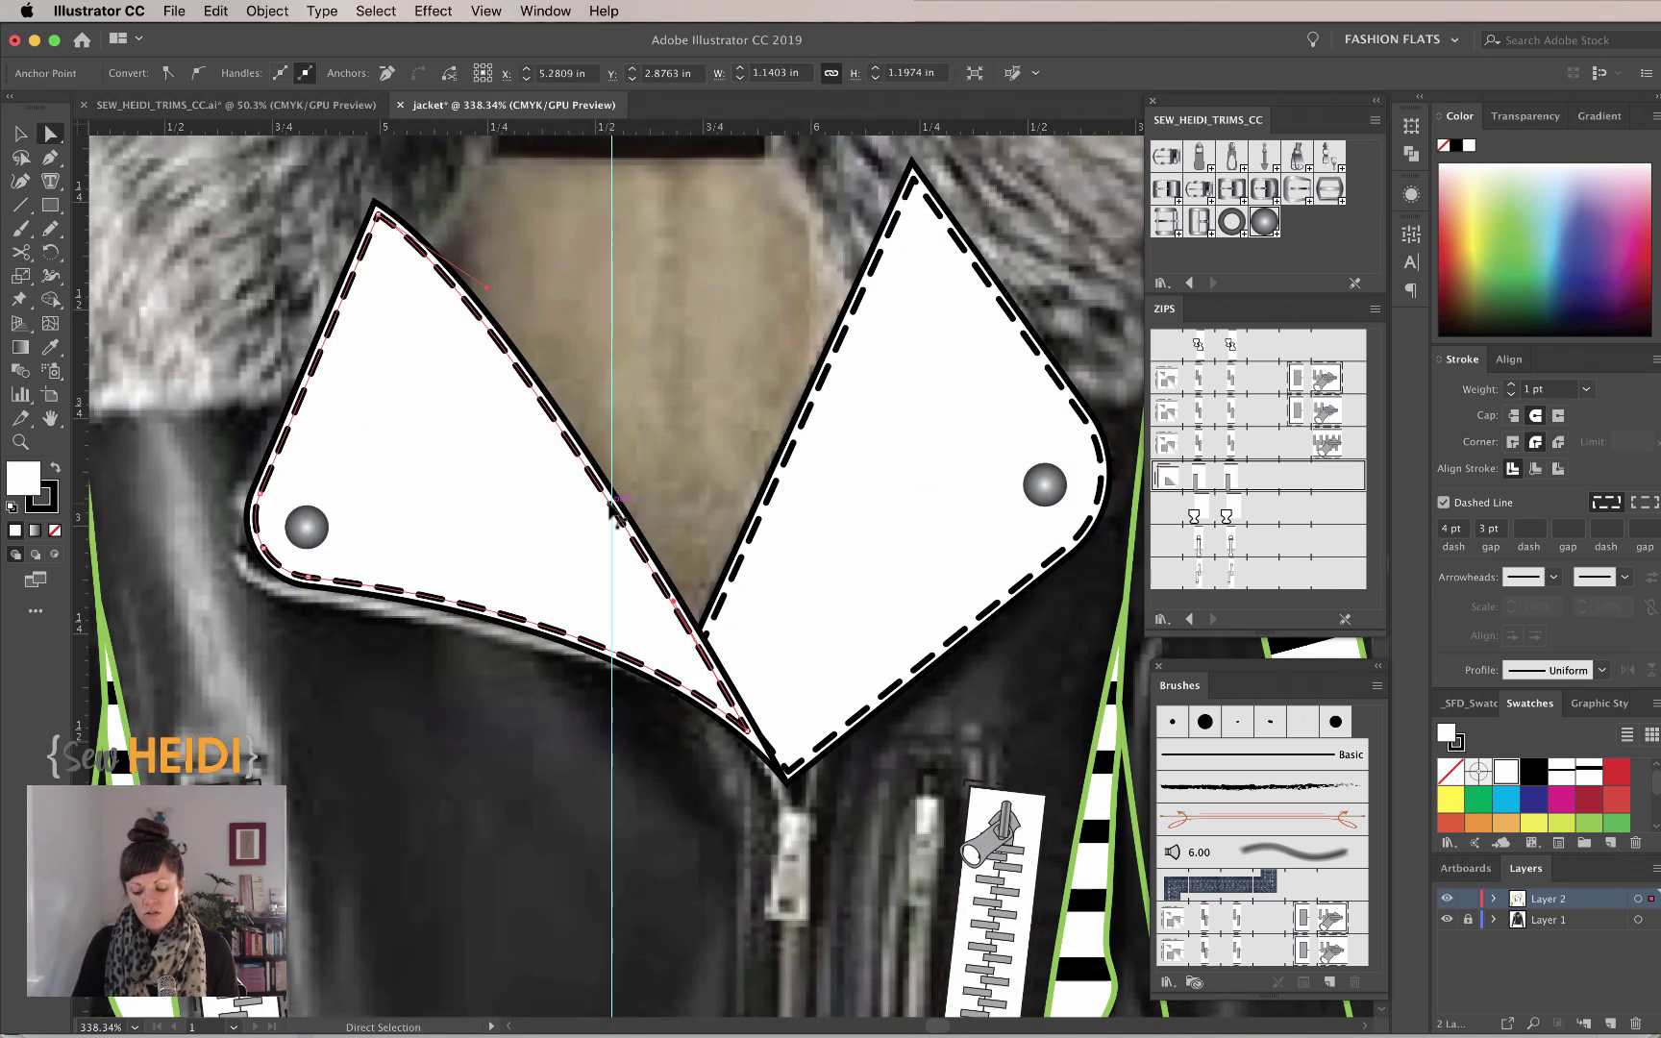
pyautogui.click(613, 509)
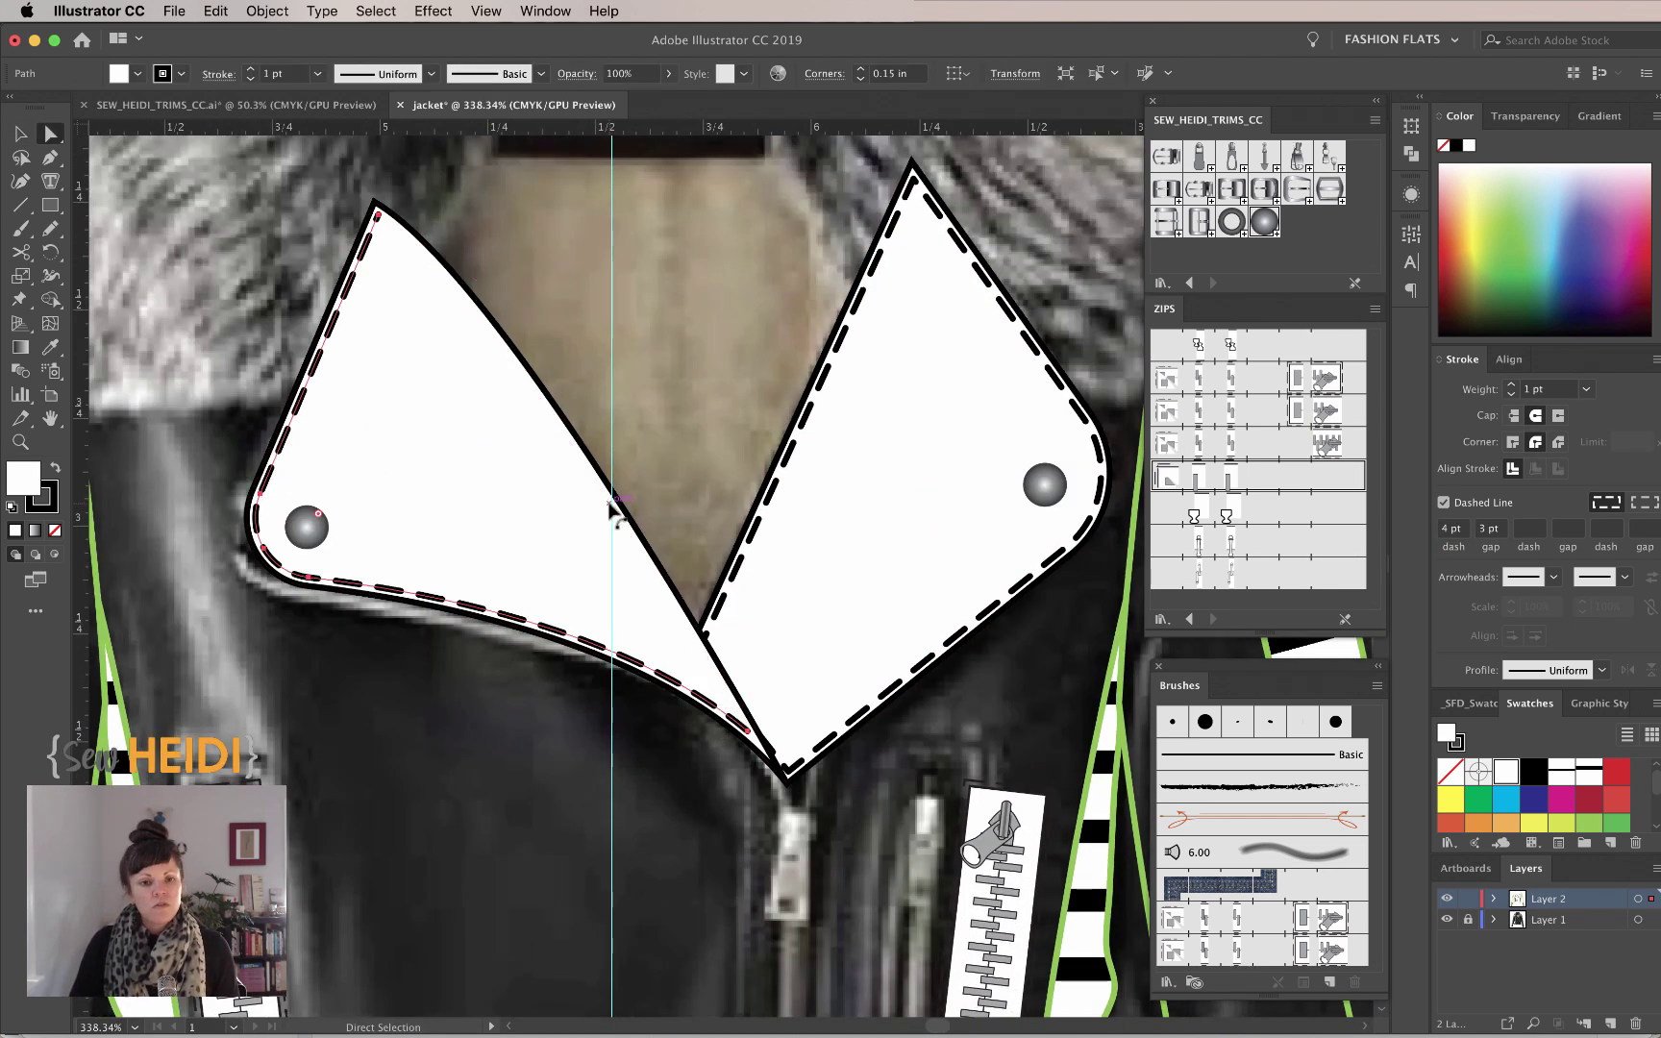
pyautogui.click(809, 416)
pyautogui.press('Delete')
pyautogui.click(719, 359)
pyautogui.press('v')
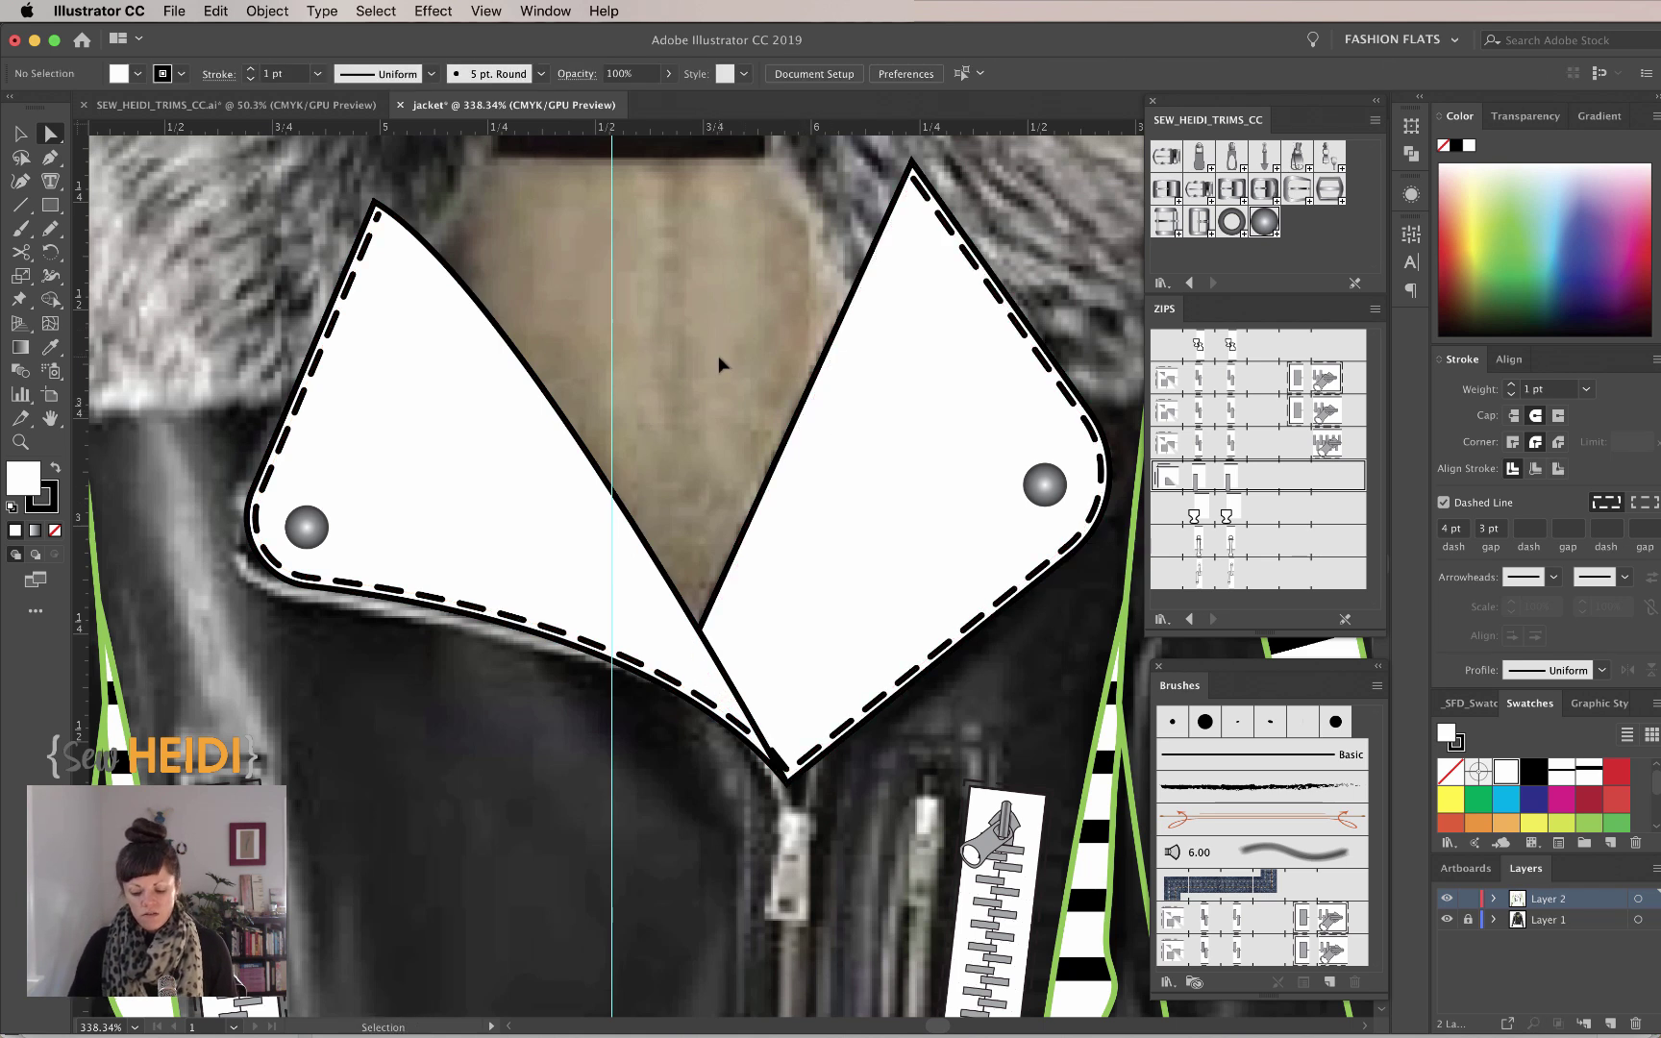
# Draw a straight path down the front zip from below the lapel point to the hem and give it the Pattern Brush 3 zip without dashes.
pyautogui.scroll(-5, 718, 355)
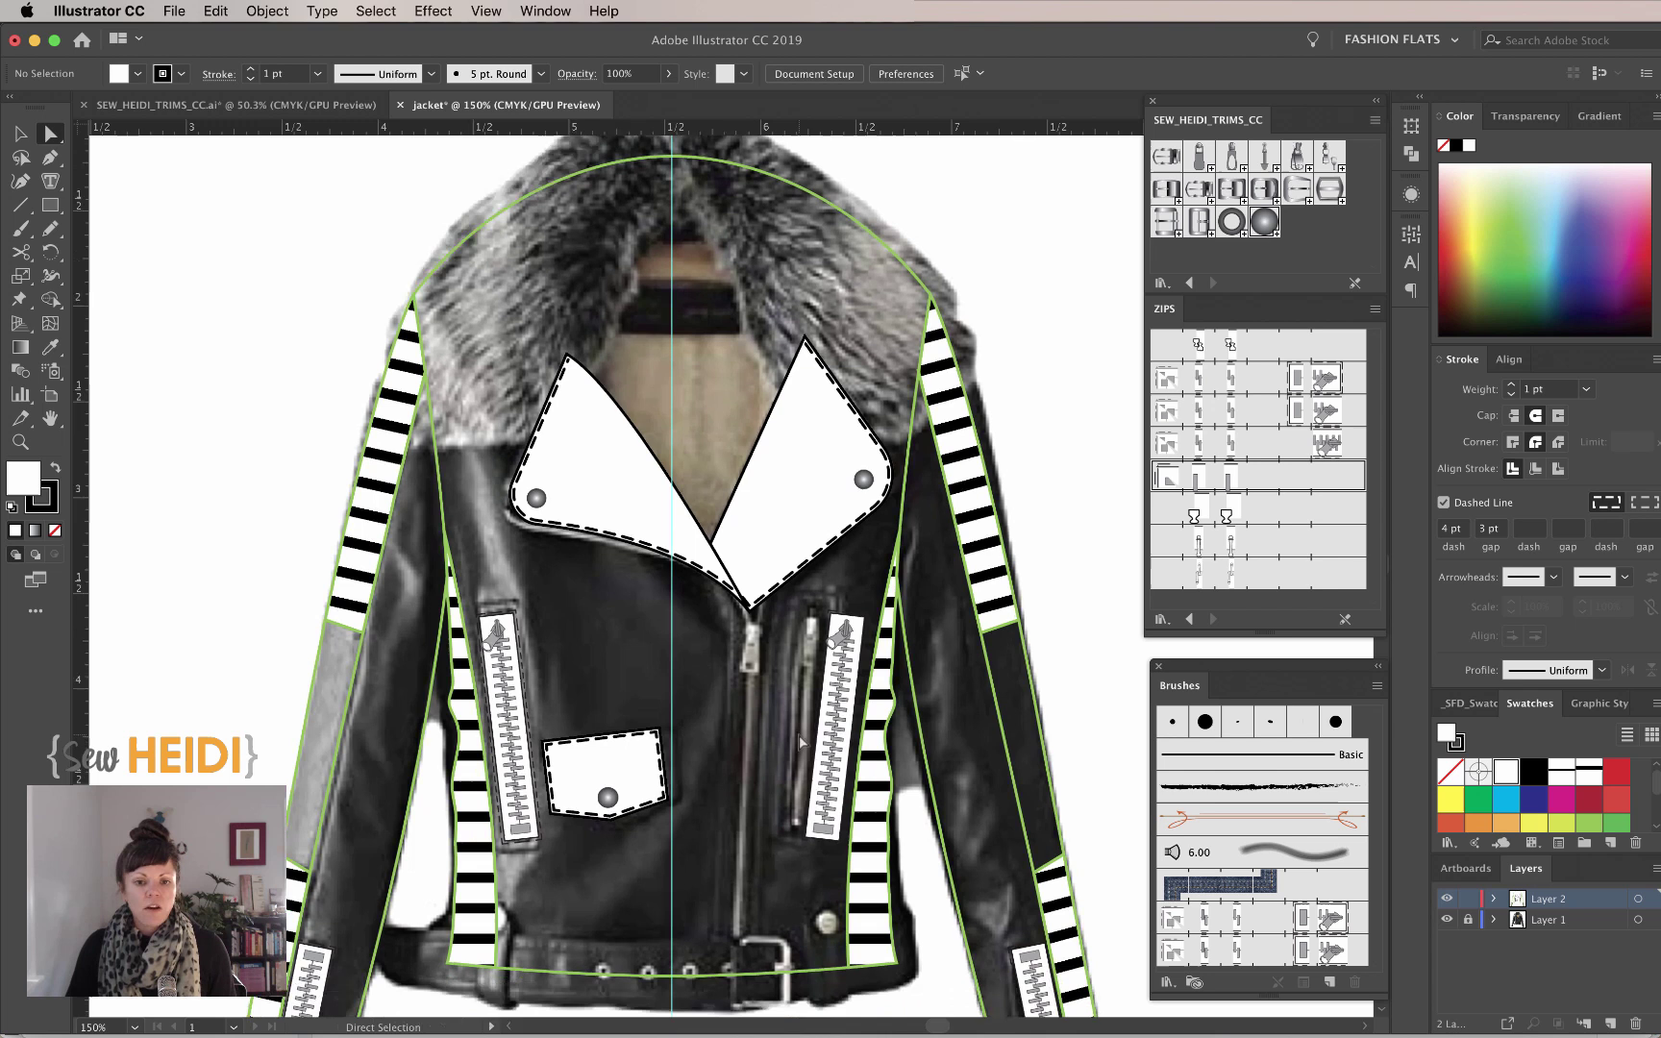
pyautogui.moveTo(799, 741); pyautogui.dragTo(785, 639)
pyautogui.press('z')
pyautogui.moveTo(519, 345); pyautogui.dragTo(848, 930)
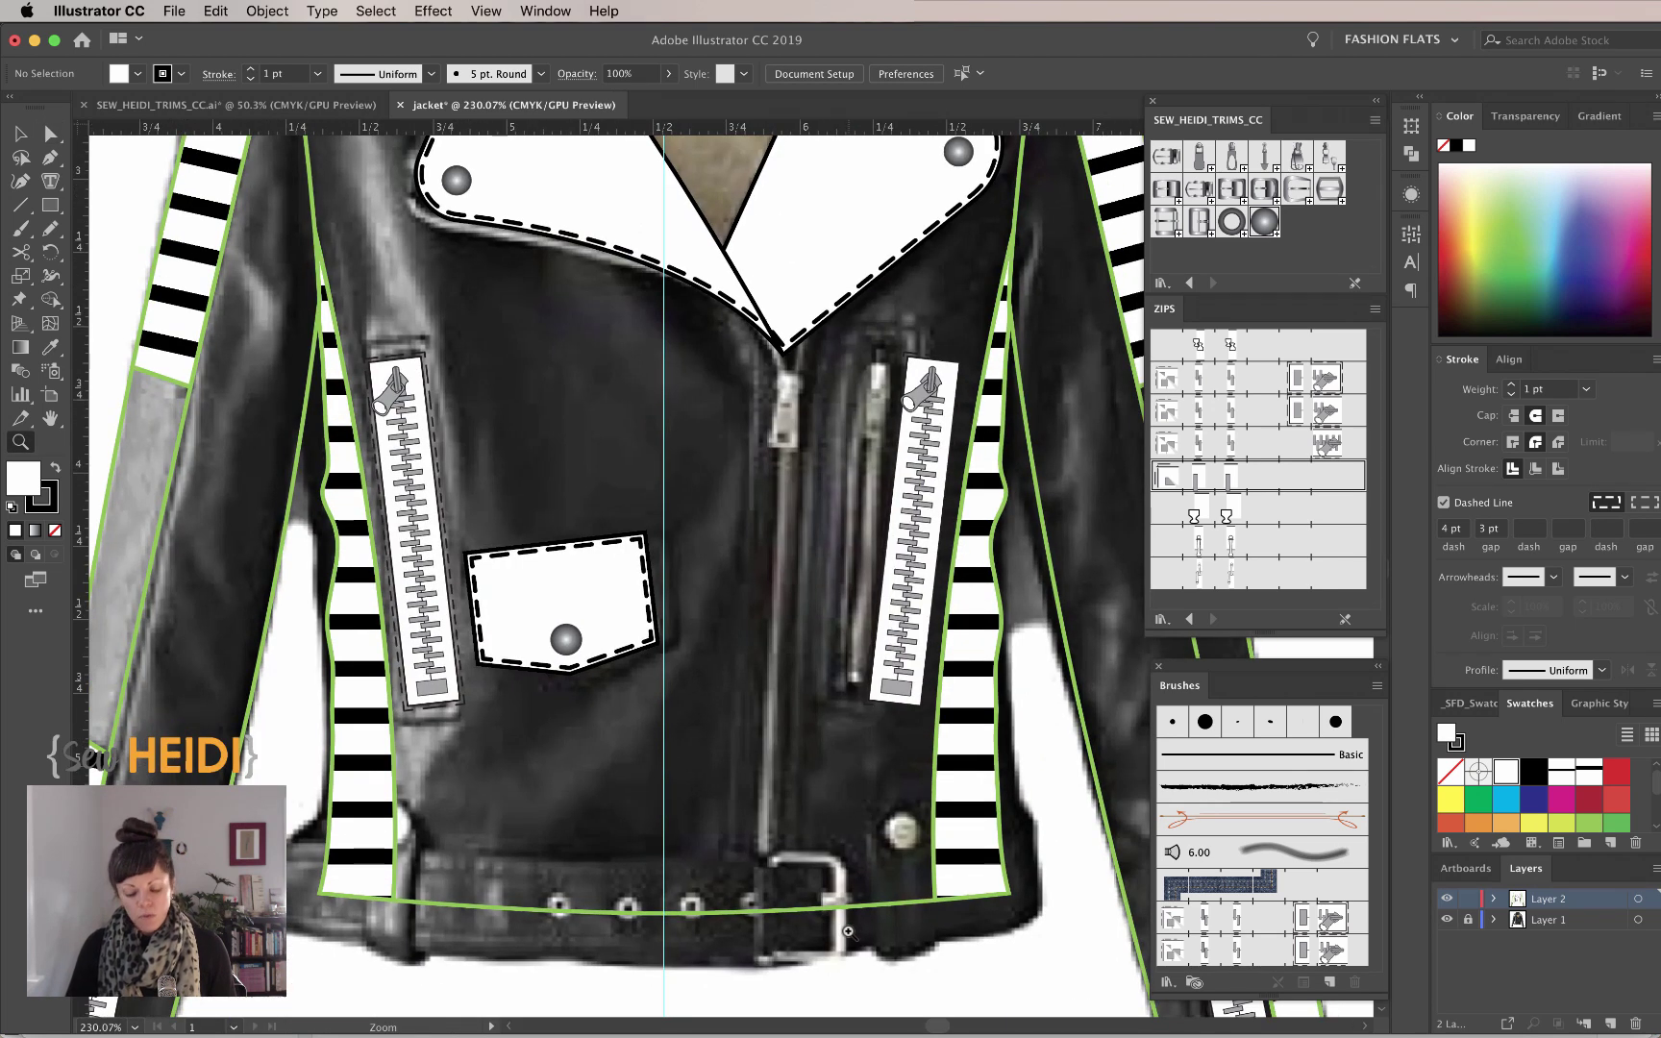
pyautogui.press('p')
pyautogui.click(783, 368)
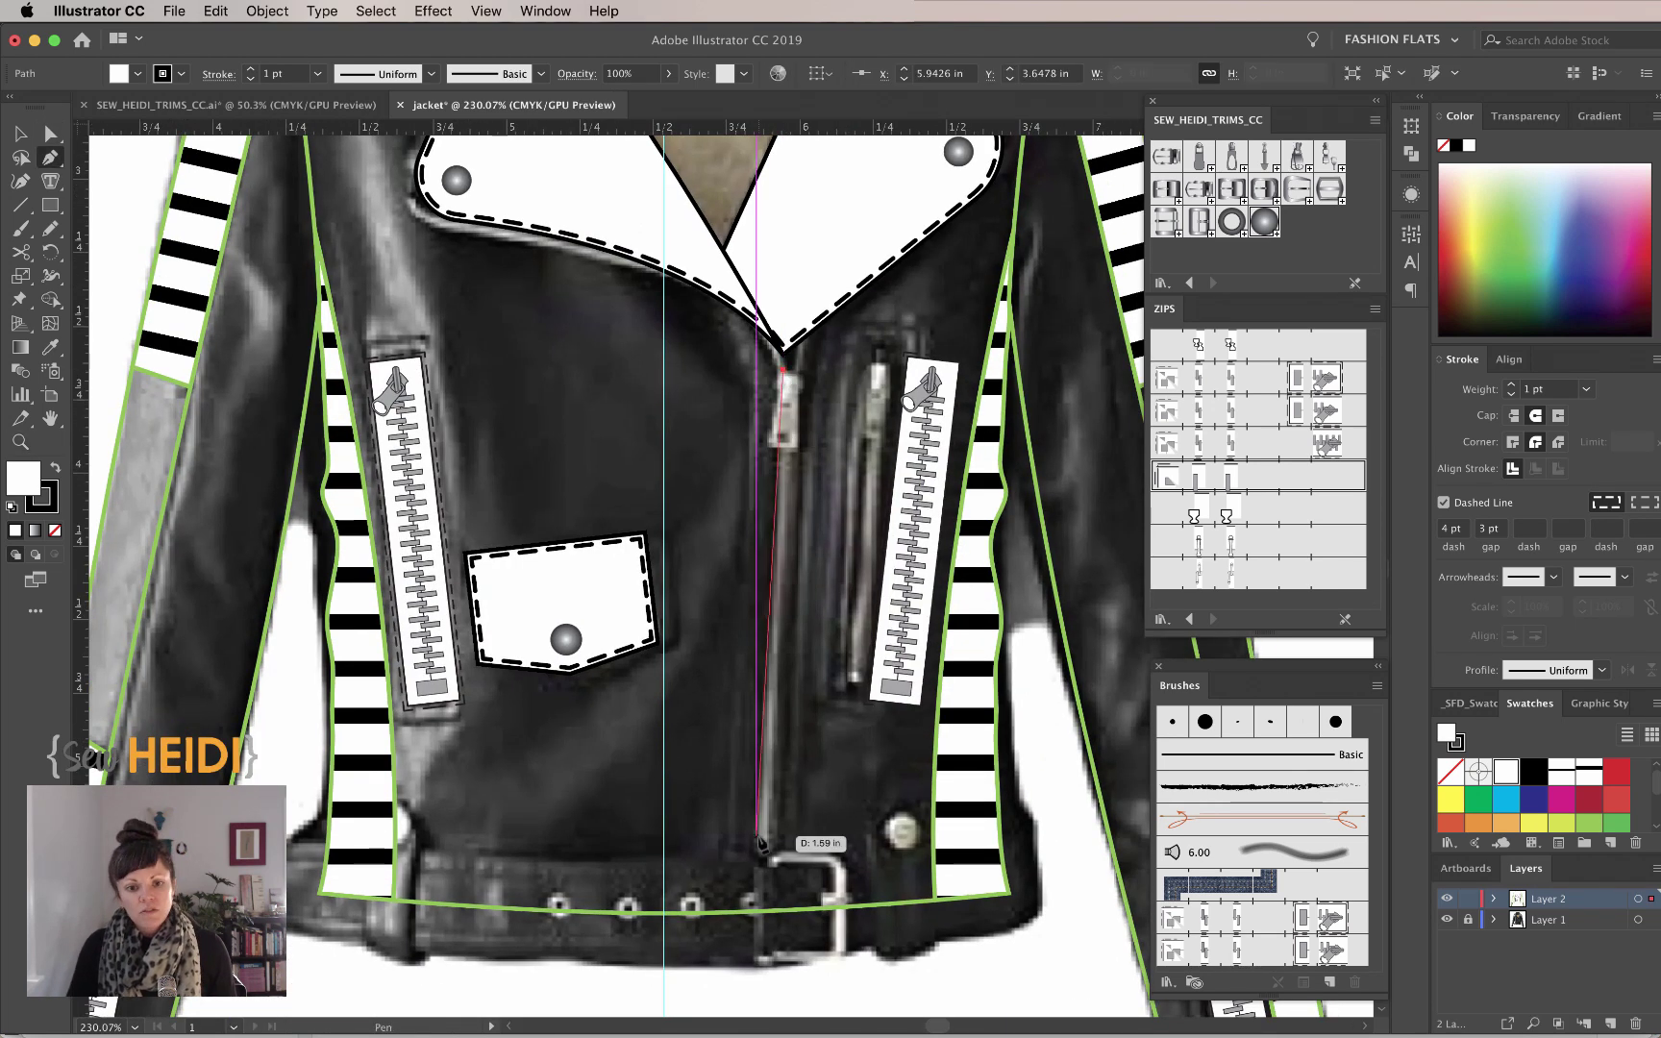
pyautogui.click(756, 921)
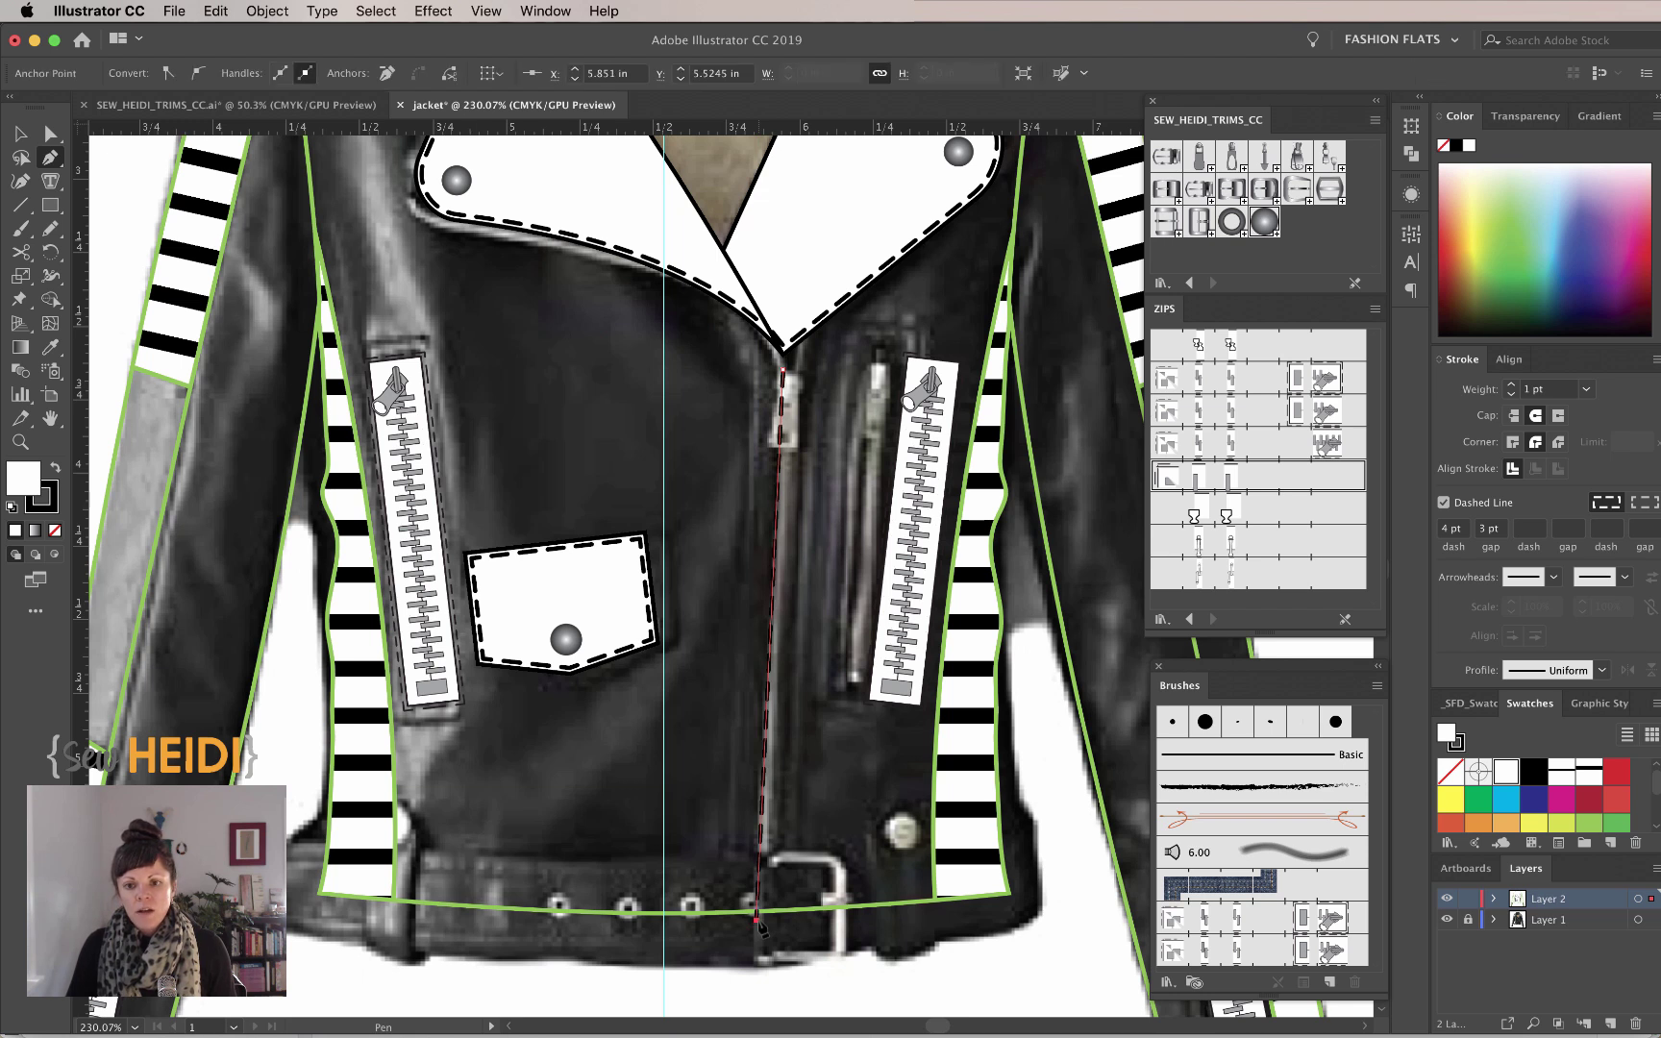
pyautogui.click(1265, 445)
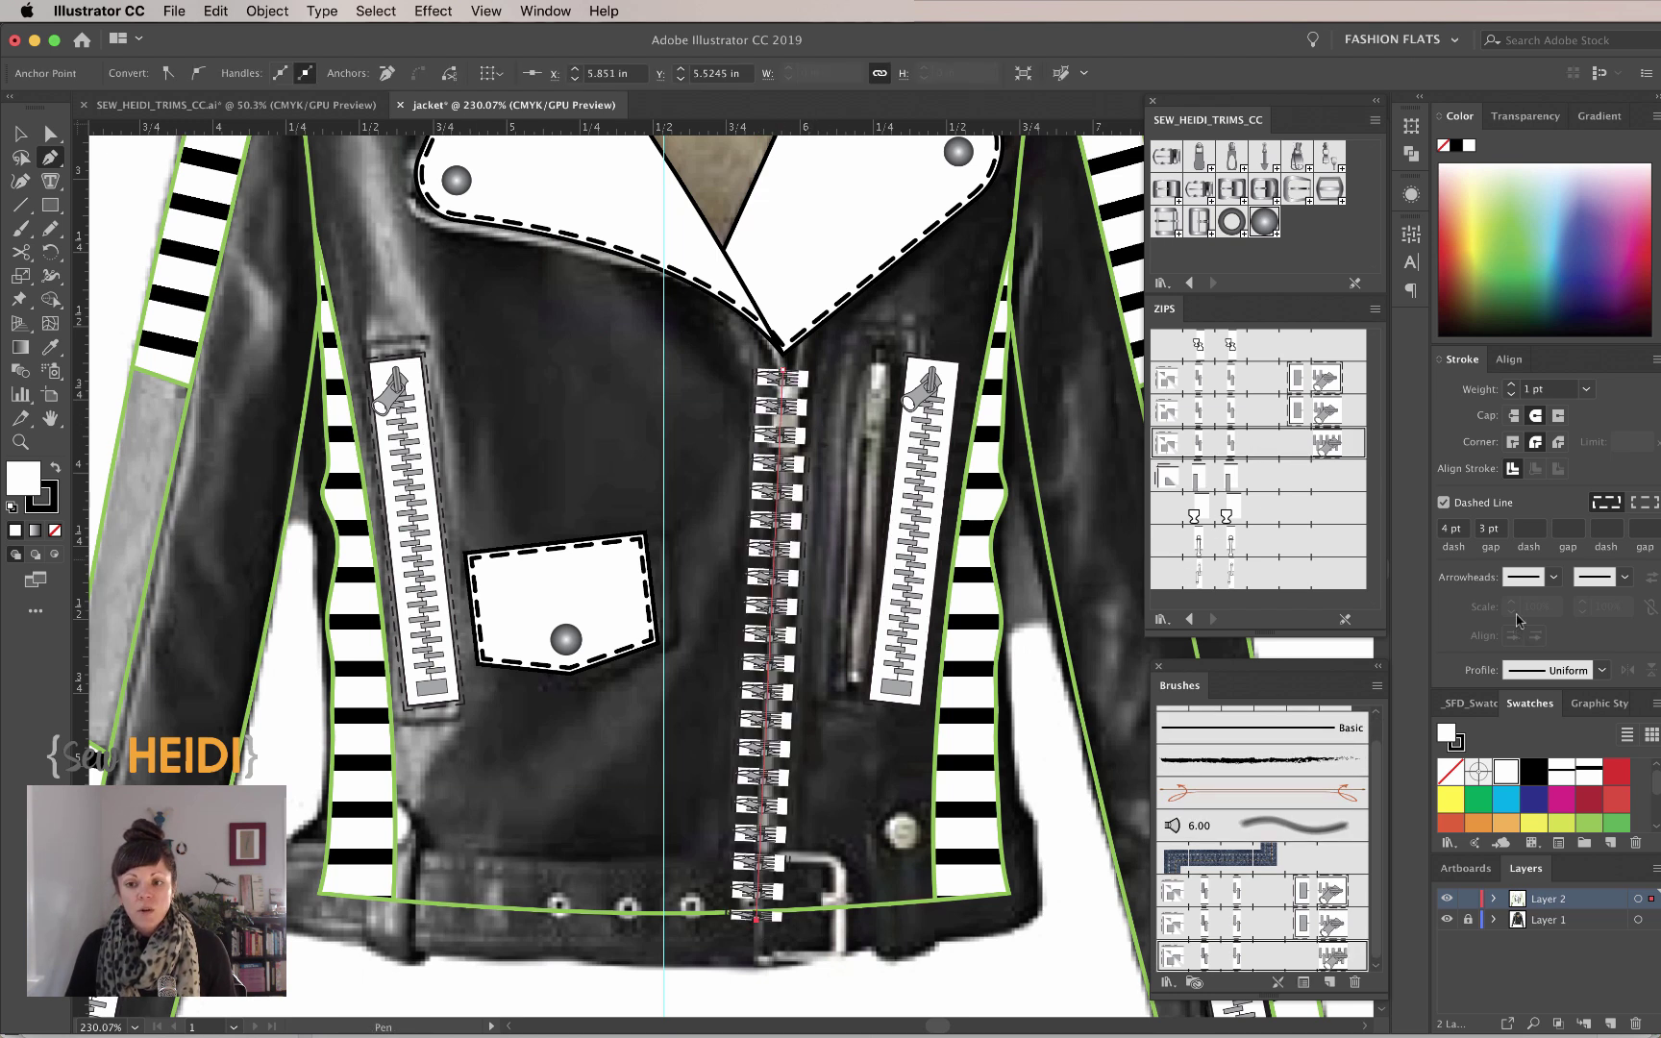
pyautogui.click(1443, 503)
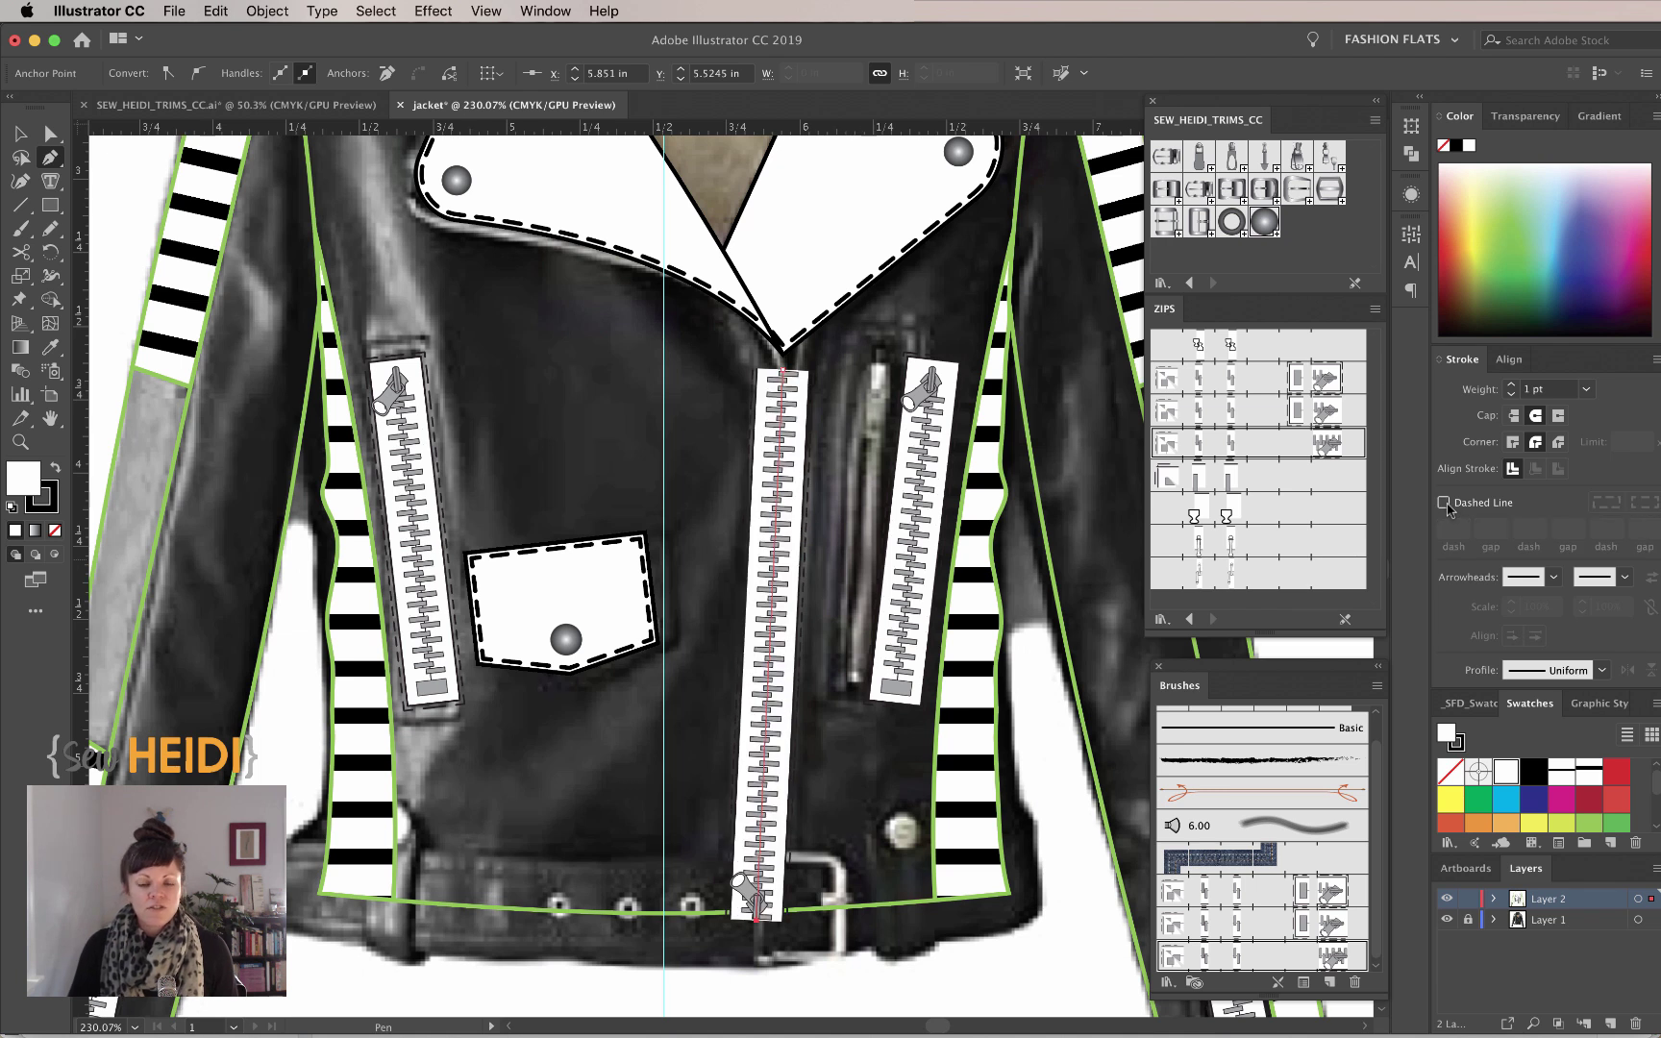
# Flip the front zip's pattern brush along its path, leaving it unflipped across.
pyautogui.click(1303, 984)
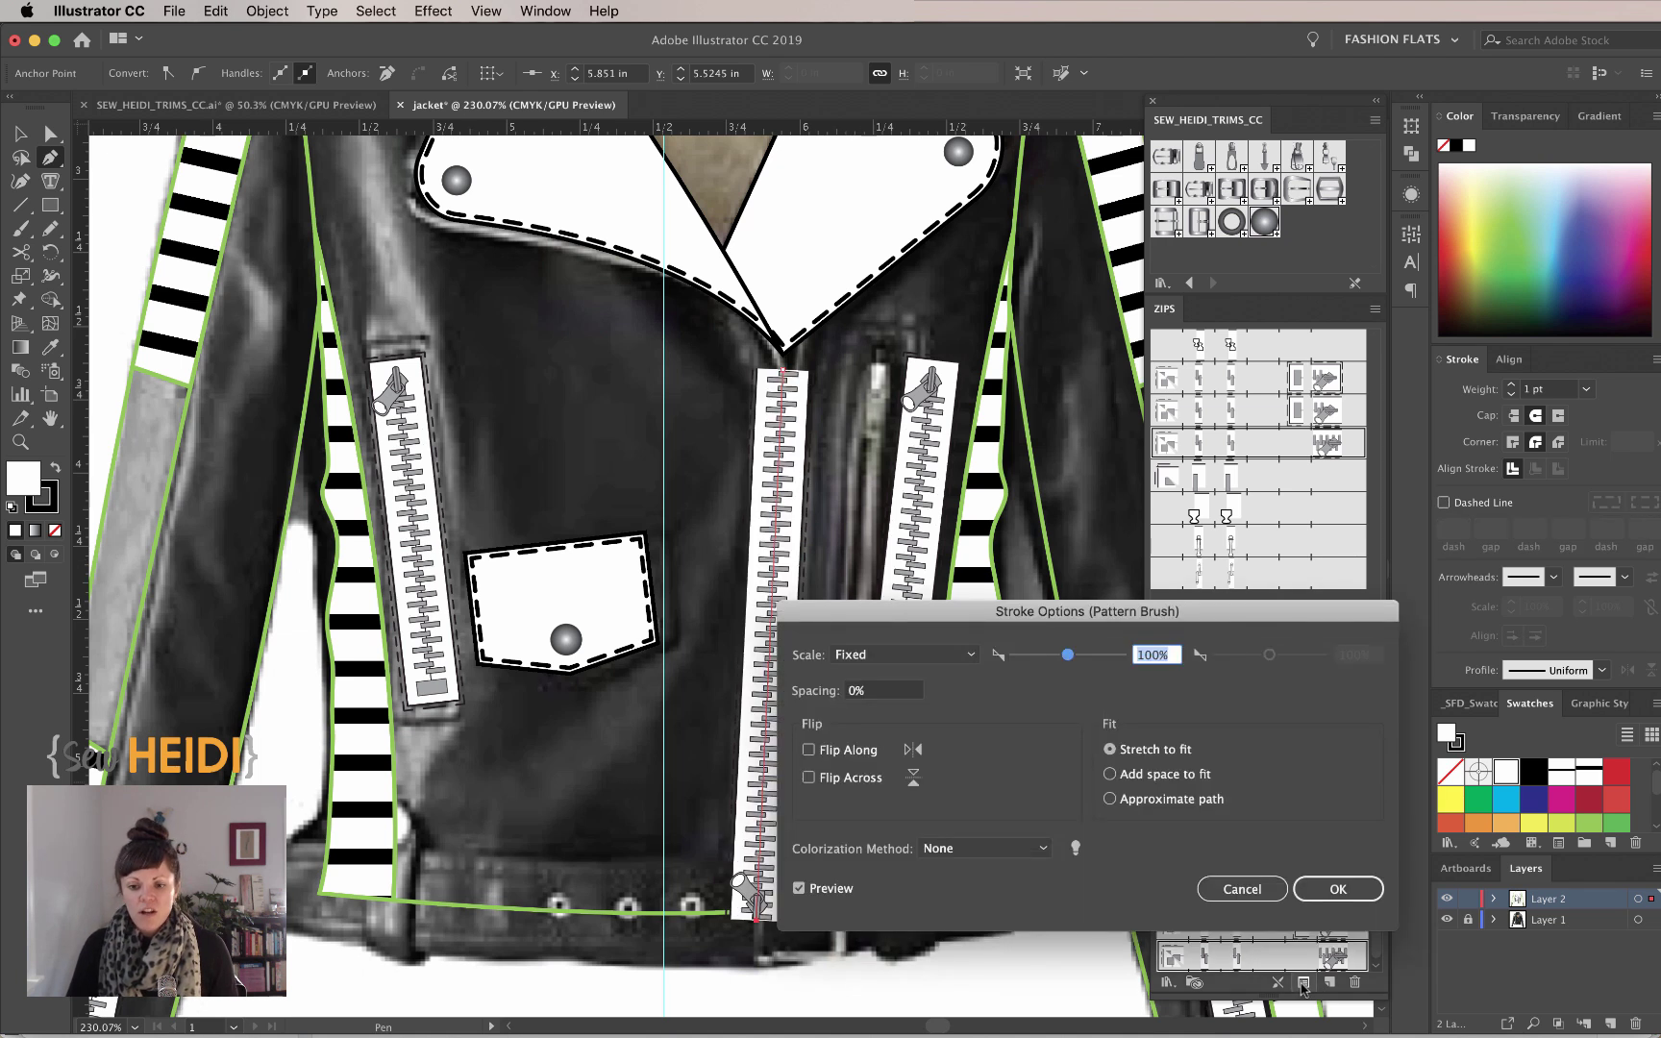
pyautogui.click(853, 780)
pyautogui.click(839, 755)
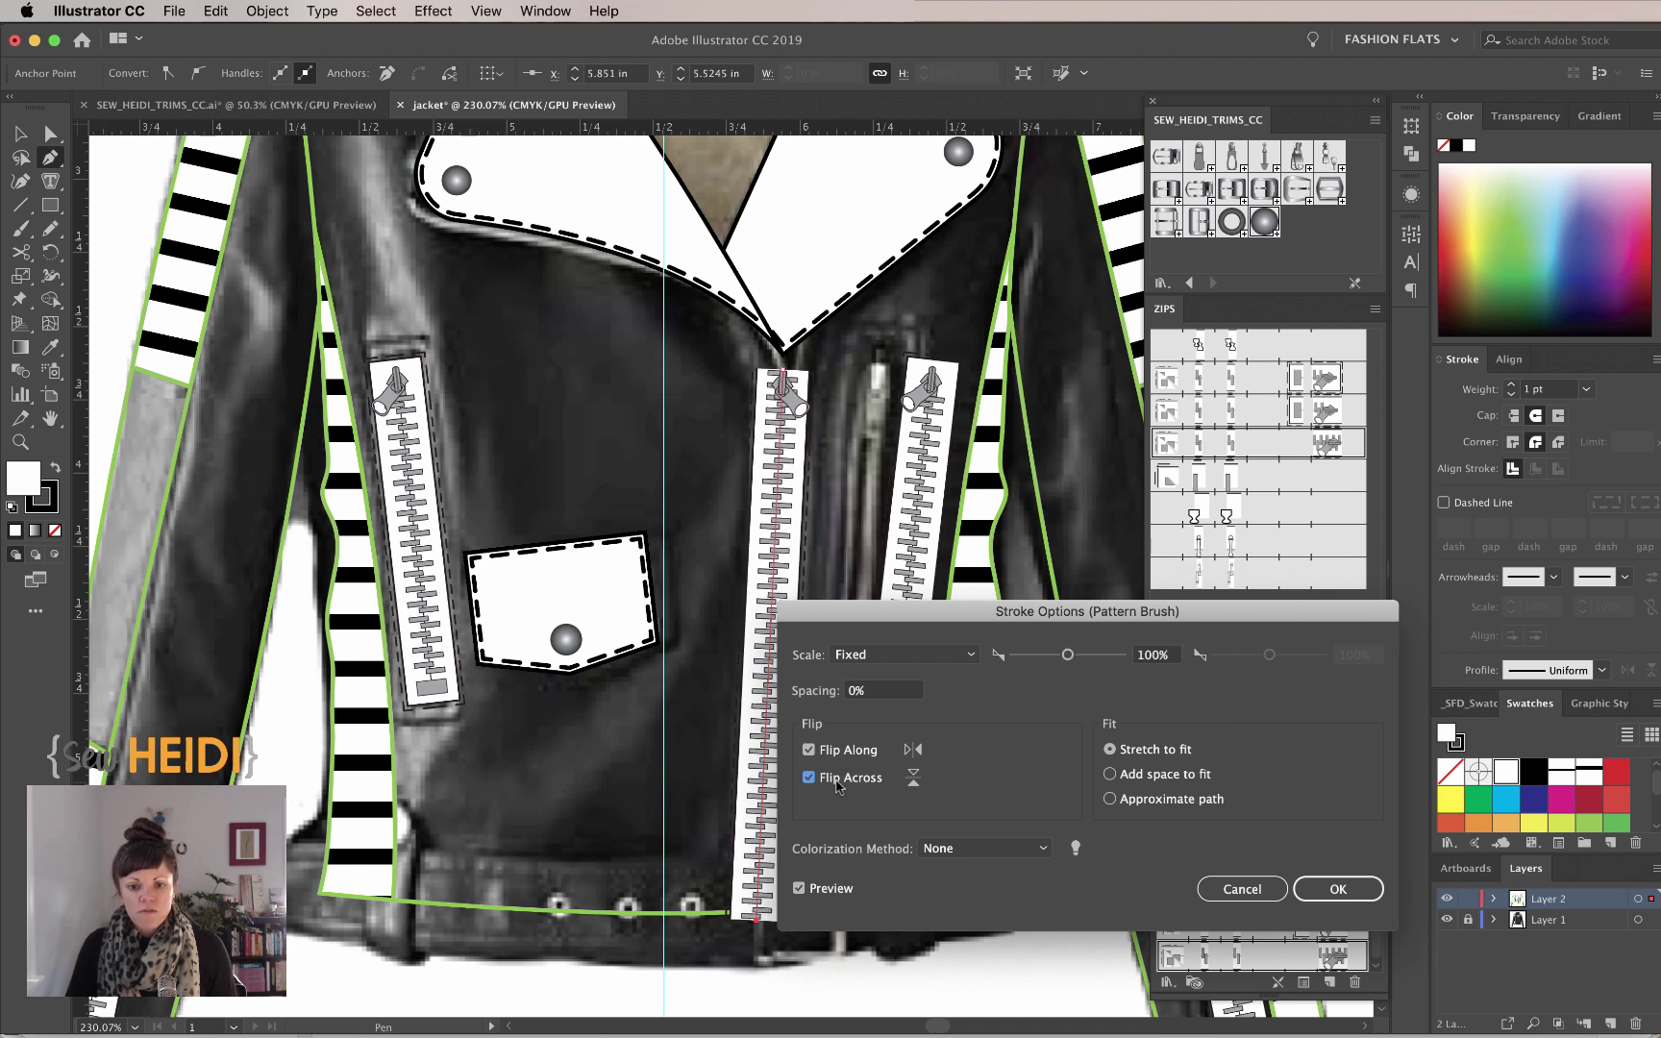
pyautogui.click(844, 780)
pyautogui.click(1336, 892)
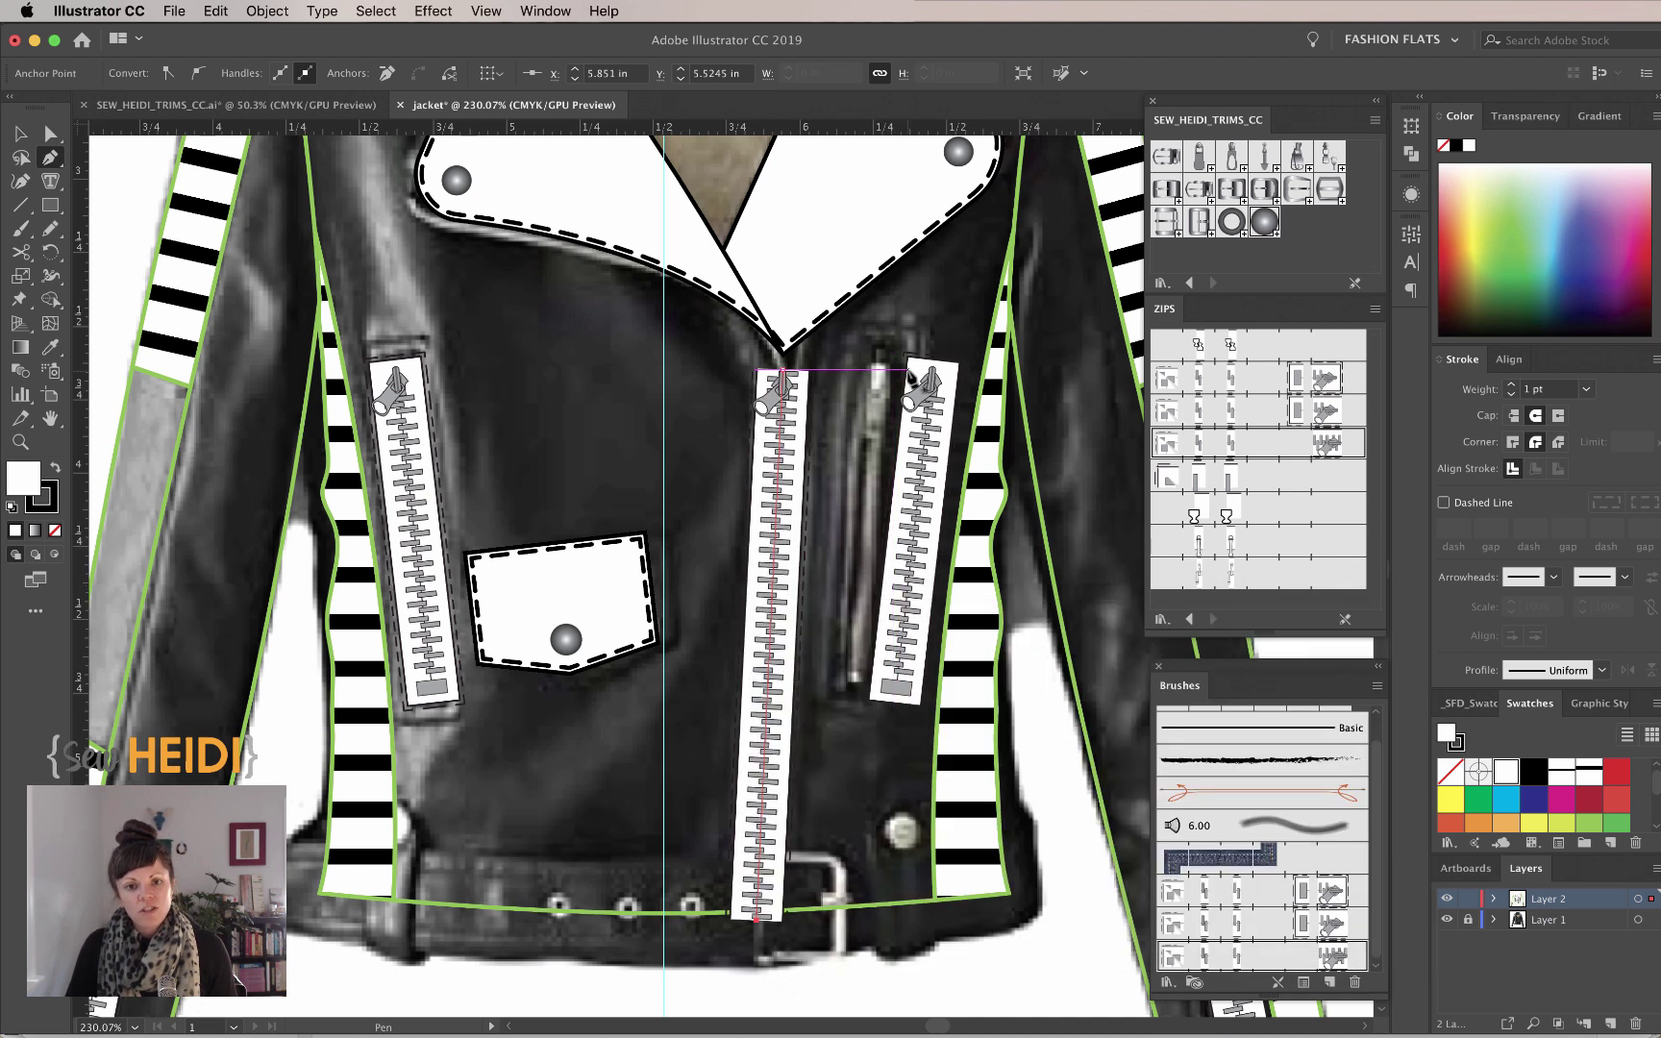
pyautogui.press('super+shift+a')
# Draw a curved path from the top of the front zip along the left lapel's lower edge to its rounded corner.
pyautogui.moveTo(917, 212); pyautogui.dragTo(865, 341)
pyautogui.press('z')
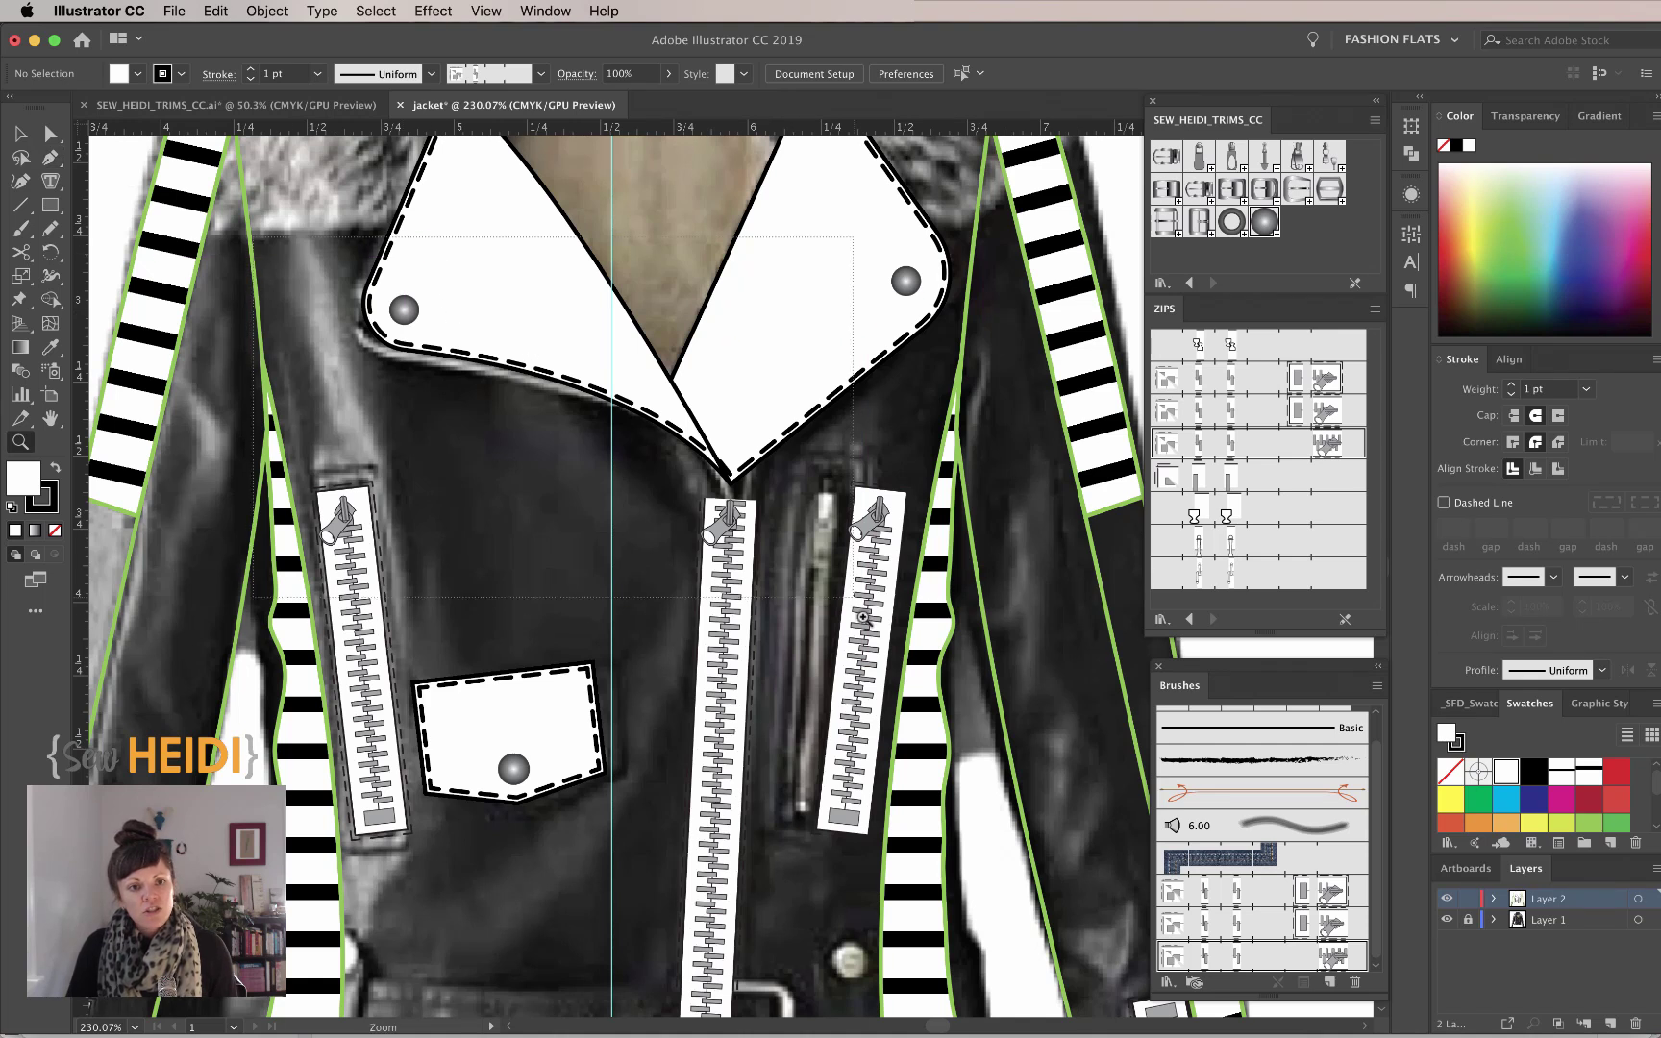
pyautogui.click(423, 330)
pyautogui.scroll(-1, 880, 513)
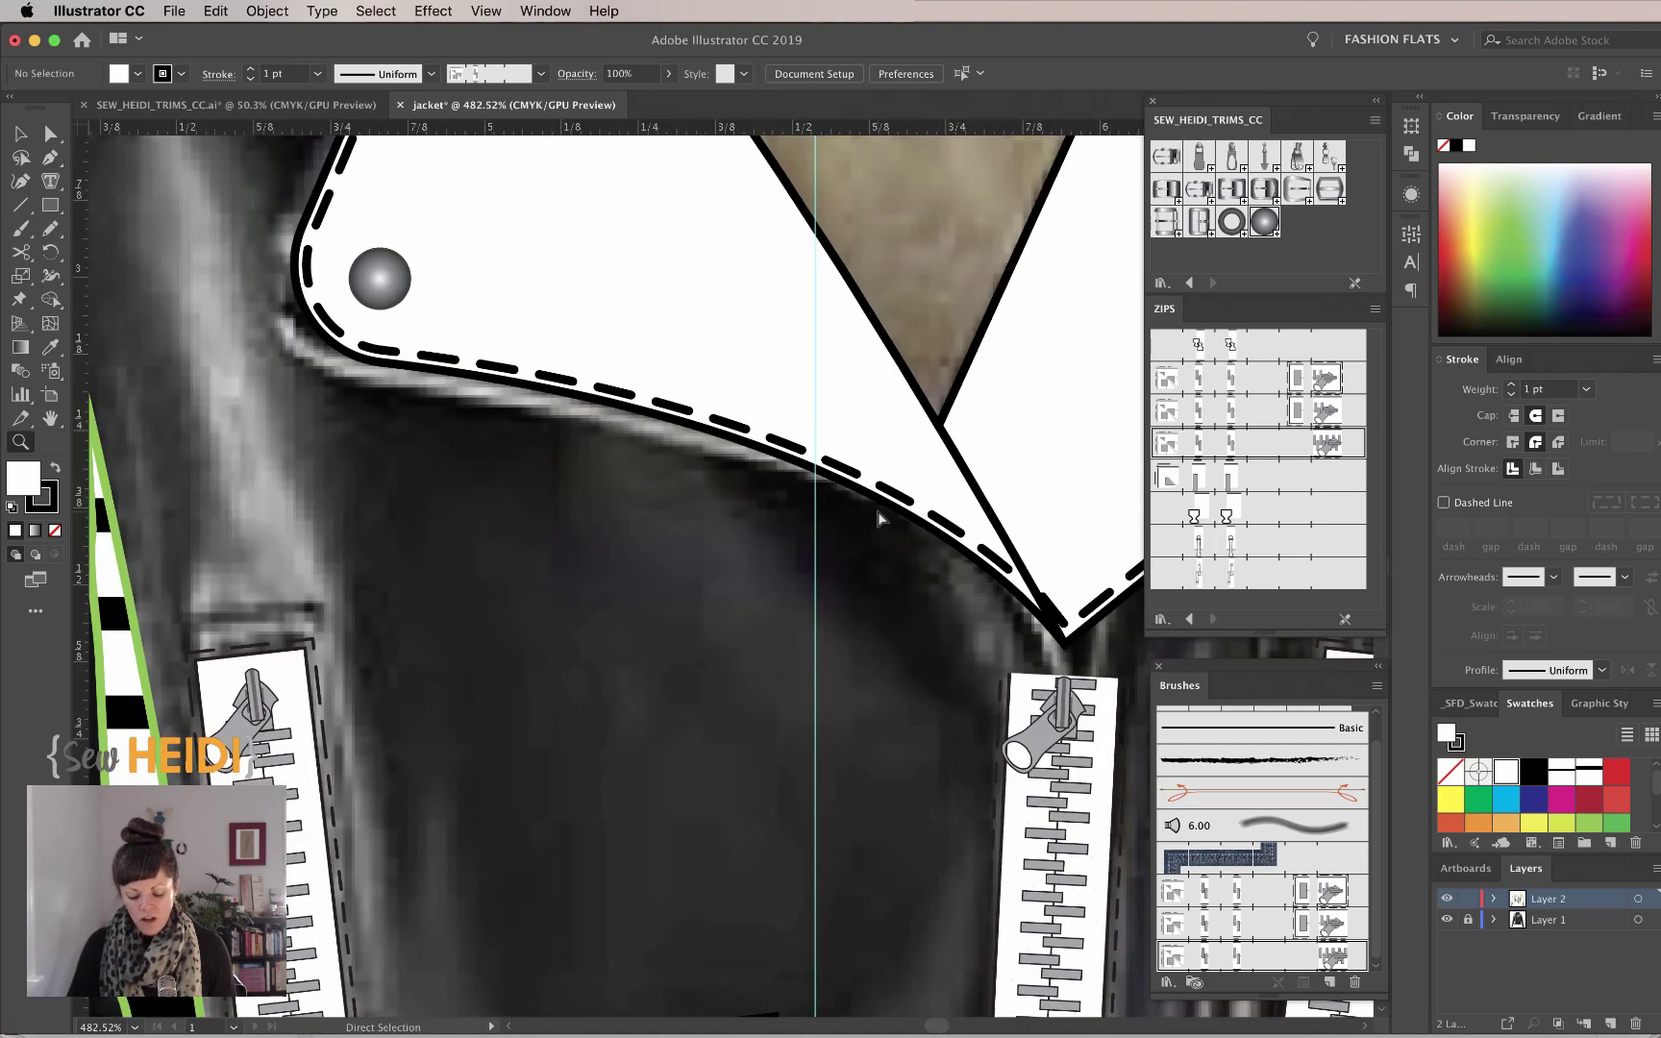
pyautogui.press('super+minus')
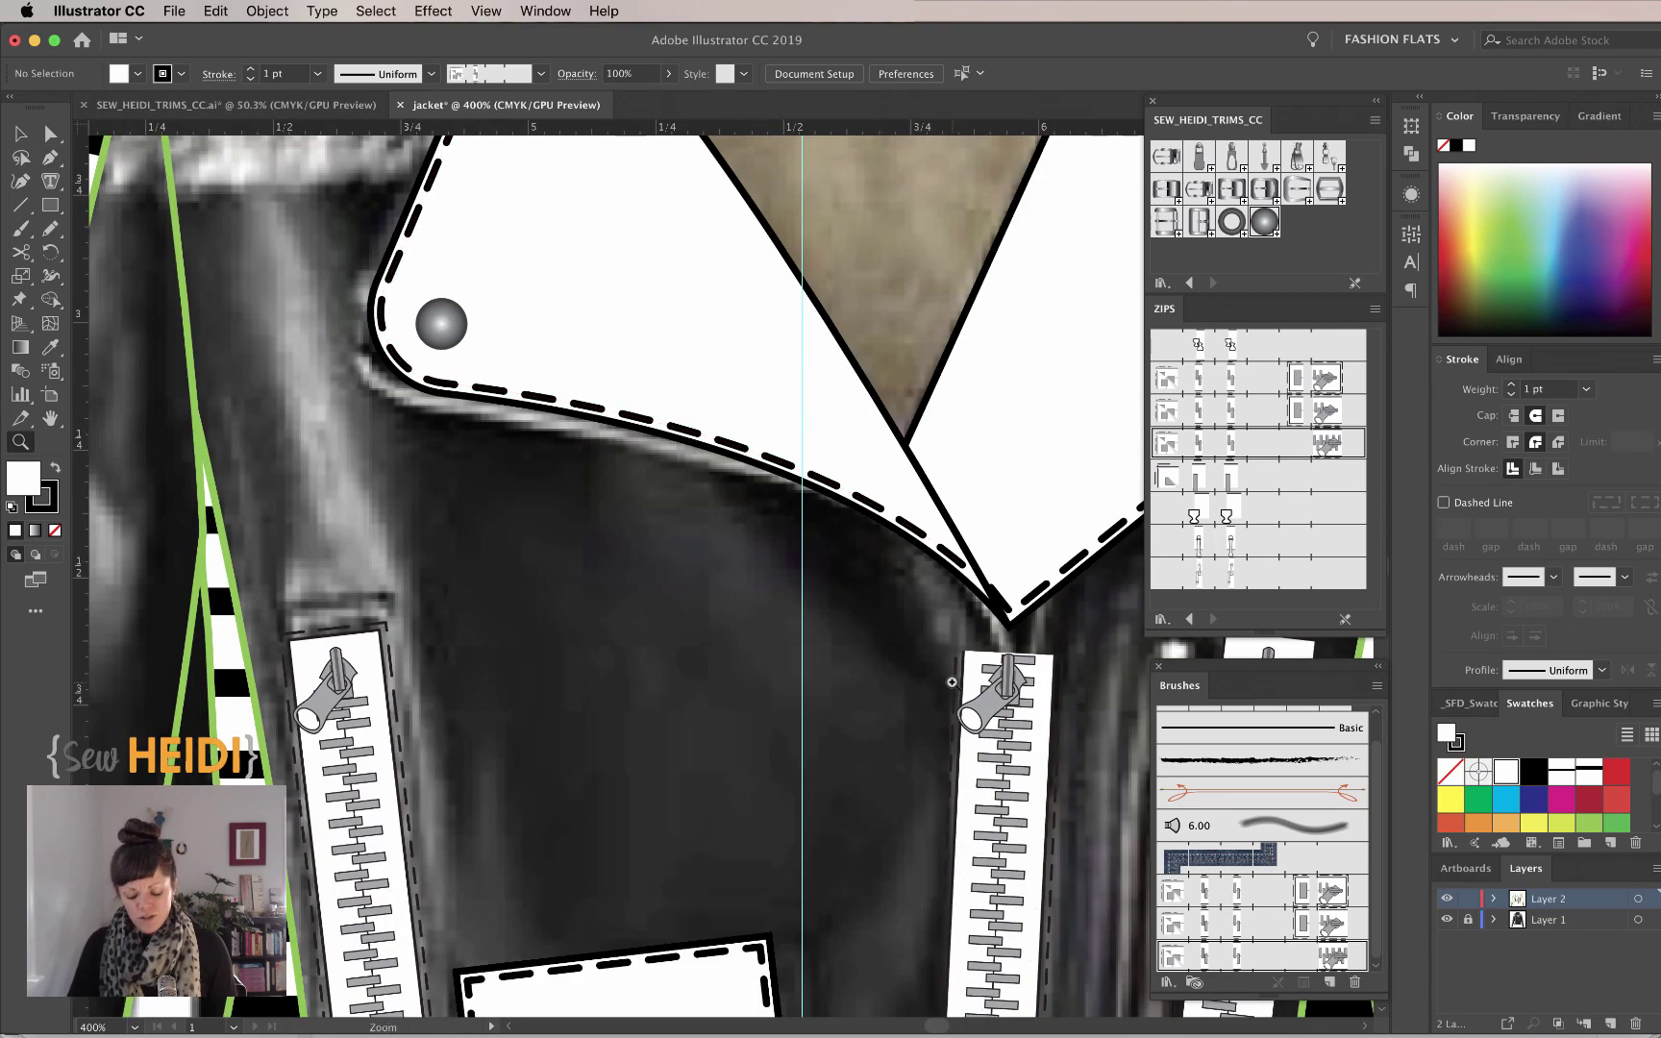
pyautogui.press('p')
pyautogui.click(995, 649)
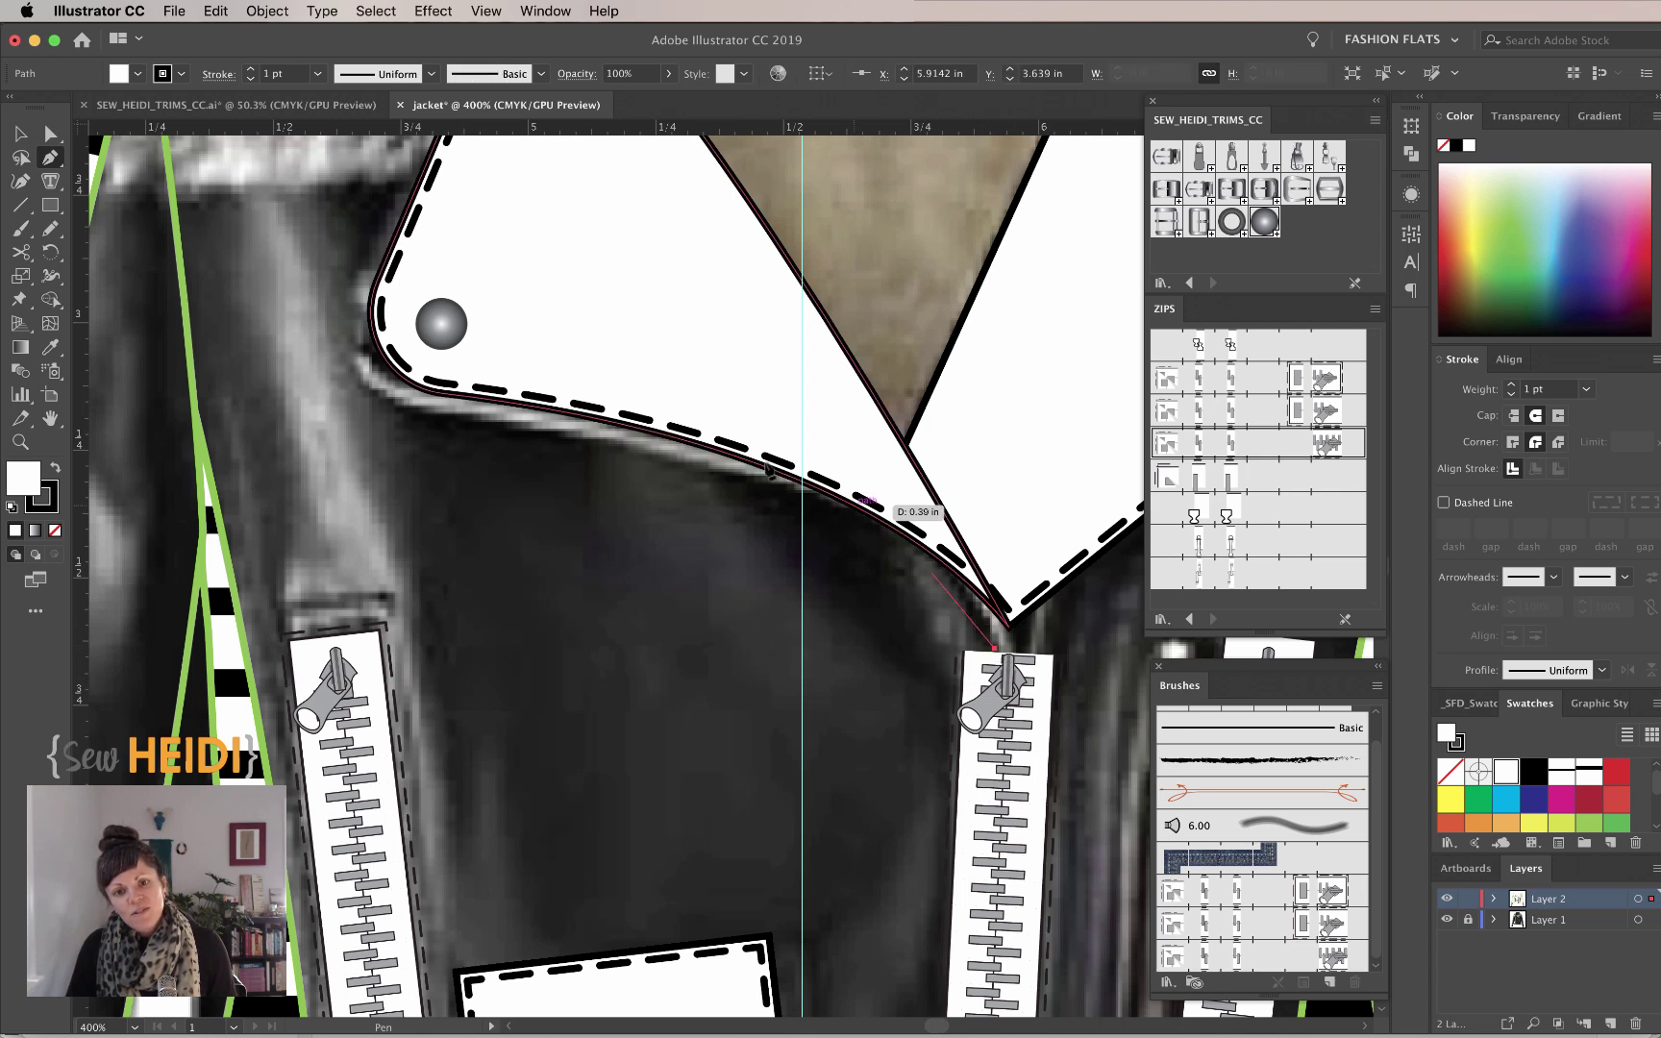
pyautogui.moveTo(421, 388); pyautogui.dragTo(152, 380)
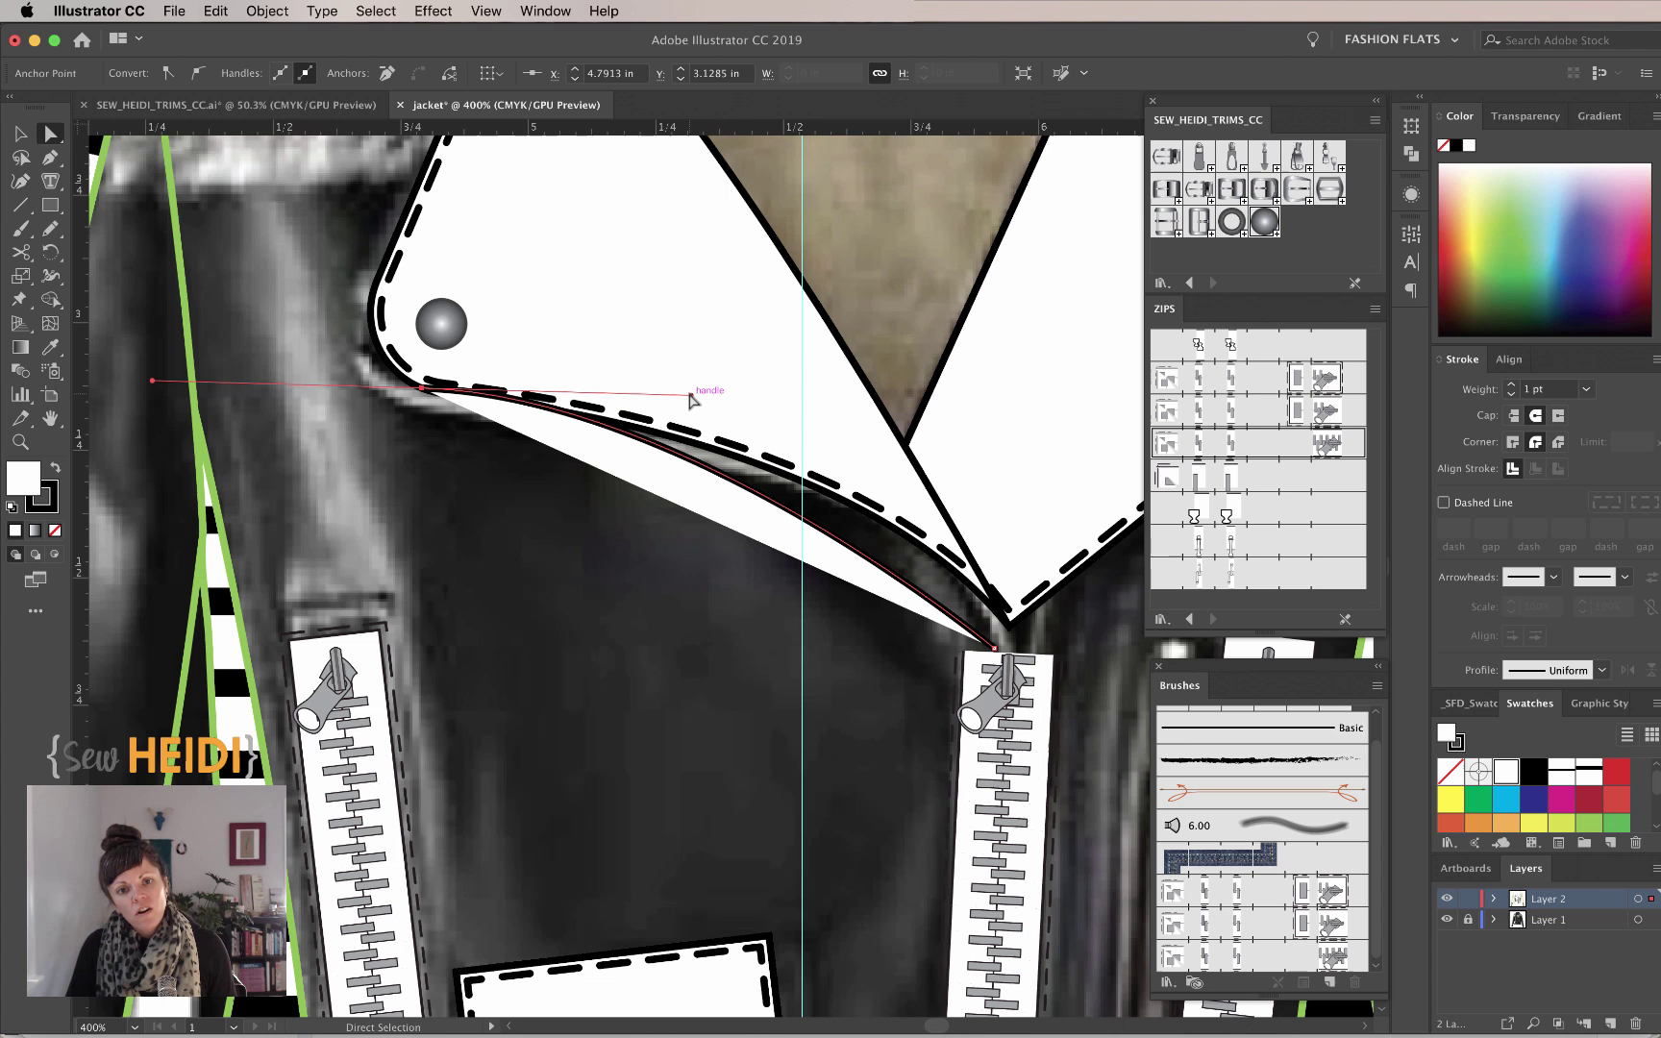
pyautogui.moveTo(691, 394); pyautogui.dragTo(990, 459)
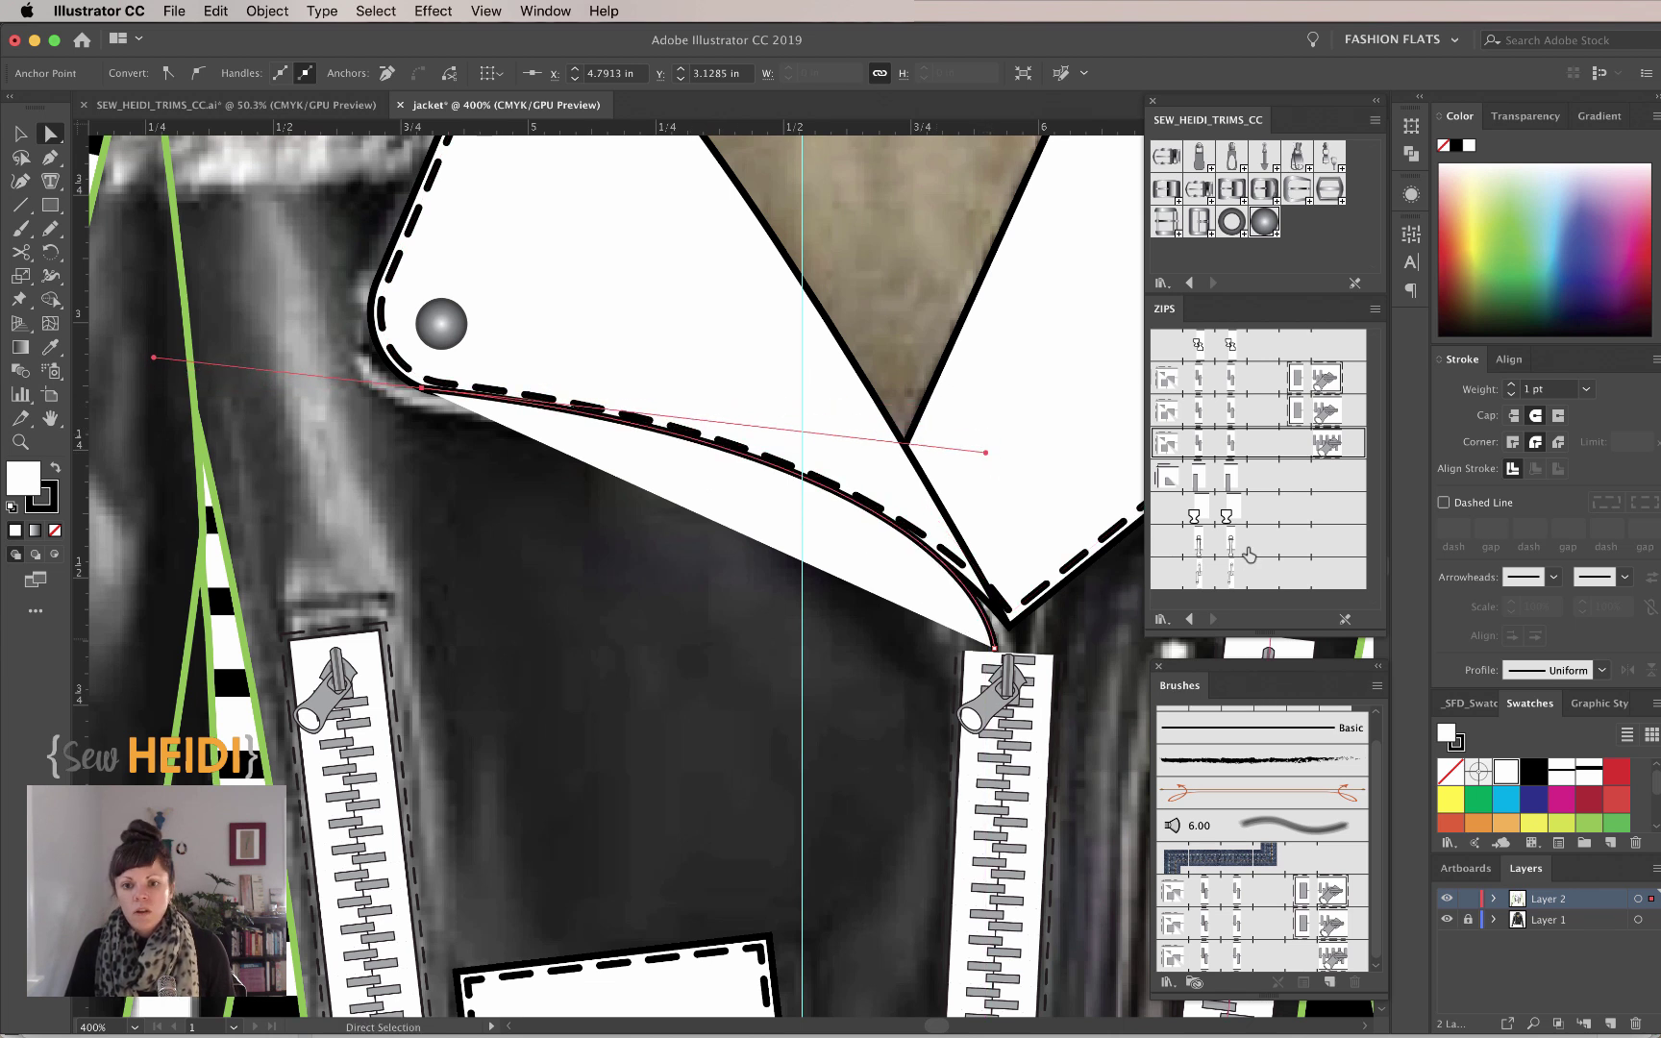
# Give the curved path the one-sided zip teeth pattern brush, flipped across only, with no fill.
pyautogui.click(1215, 481)
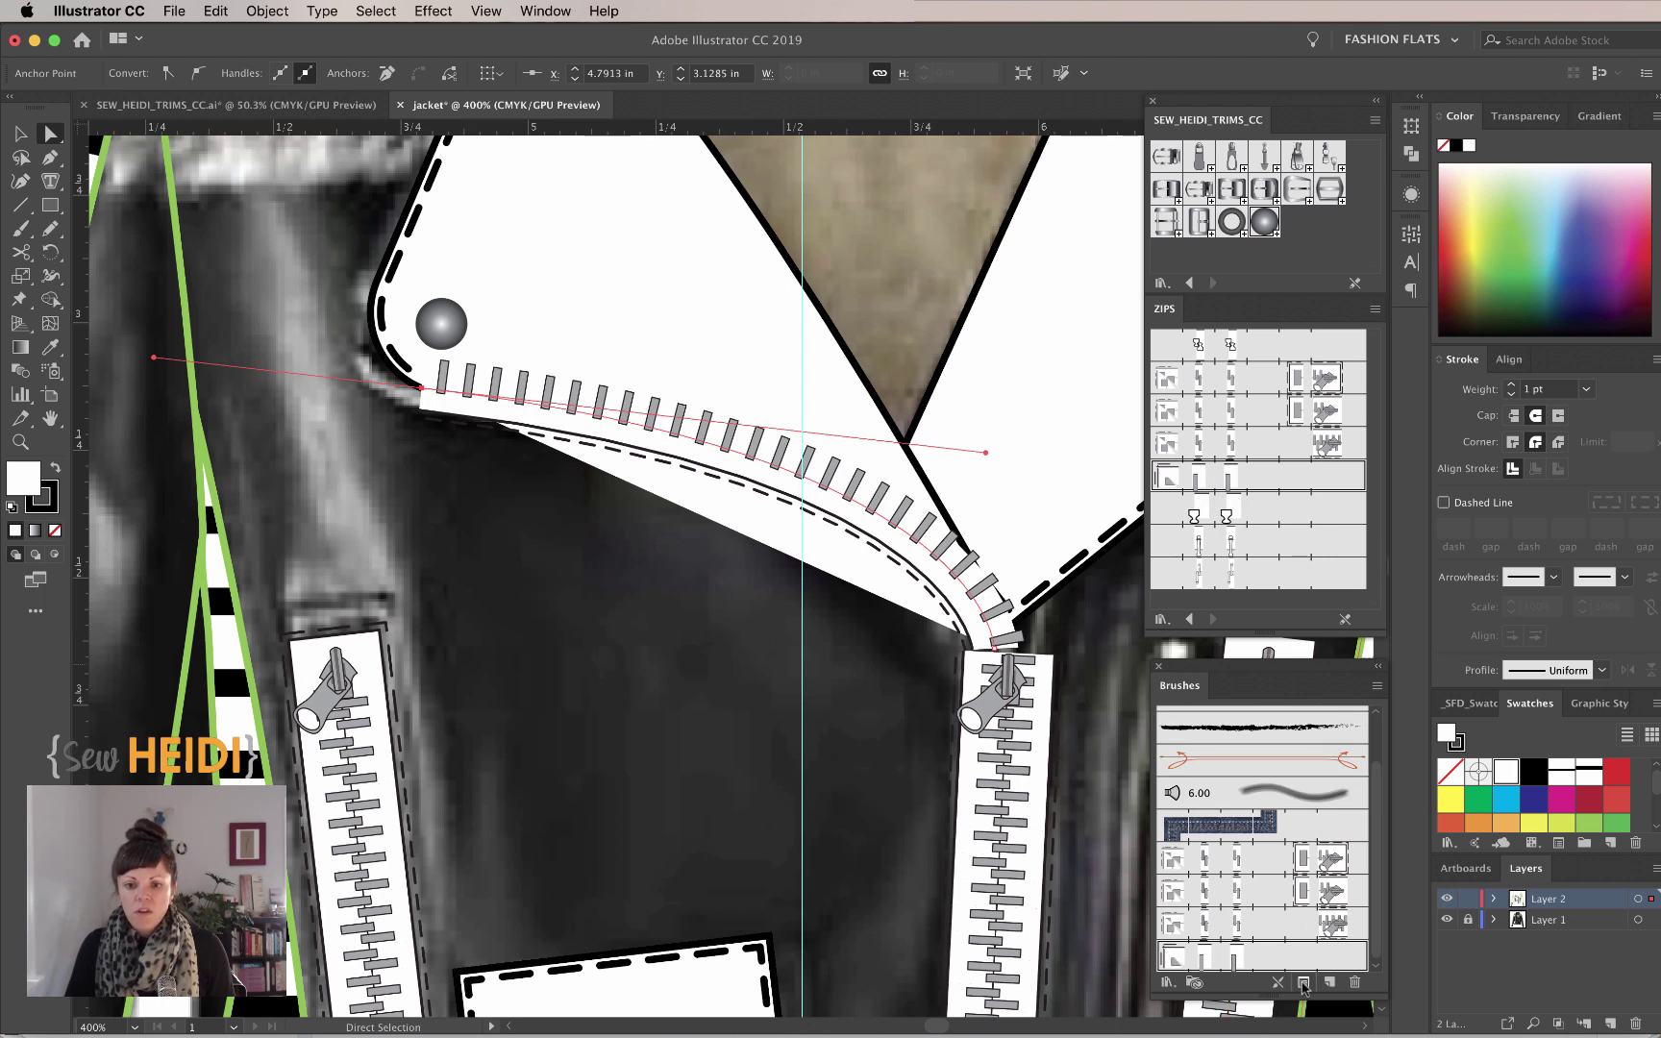
pyautogui.click(1303, 982)
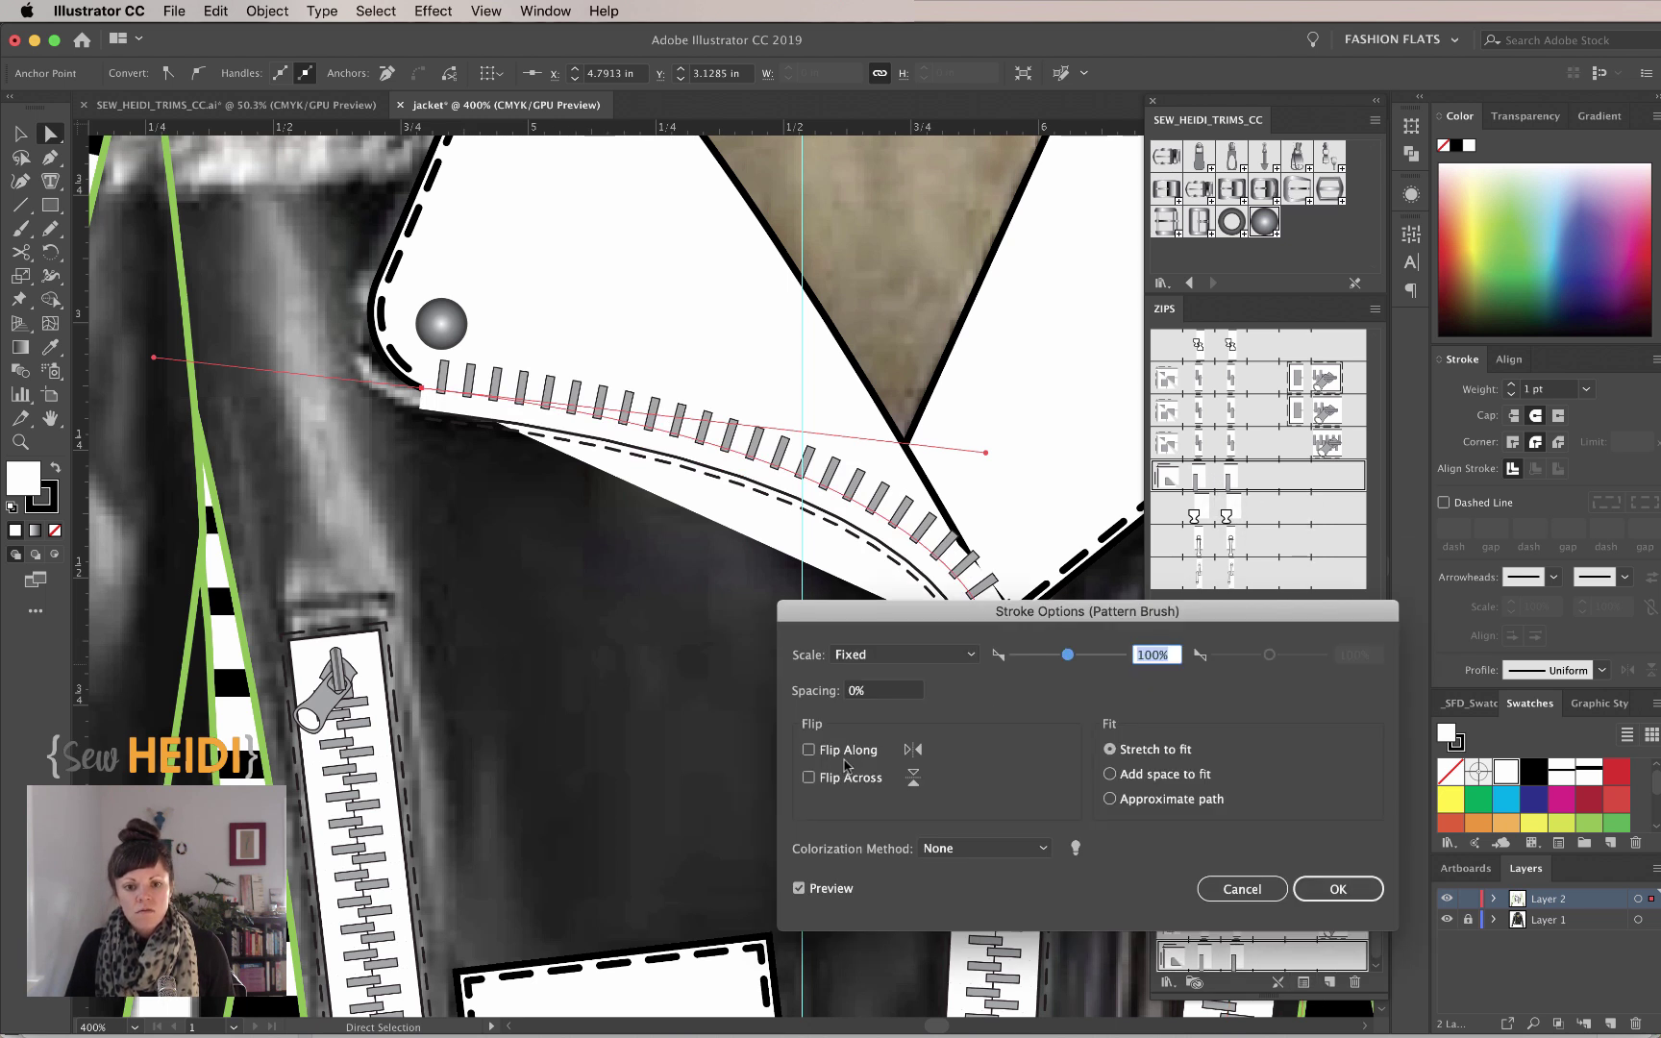
pyautogui.click(845, 759)
pyautogui.click(839, 779)
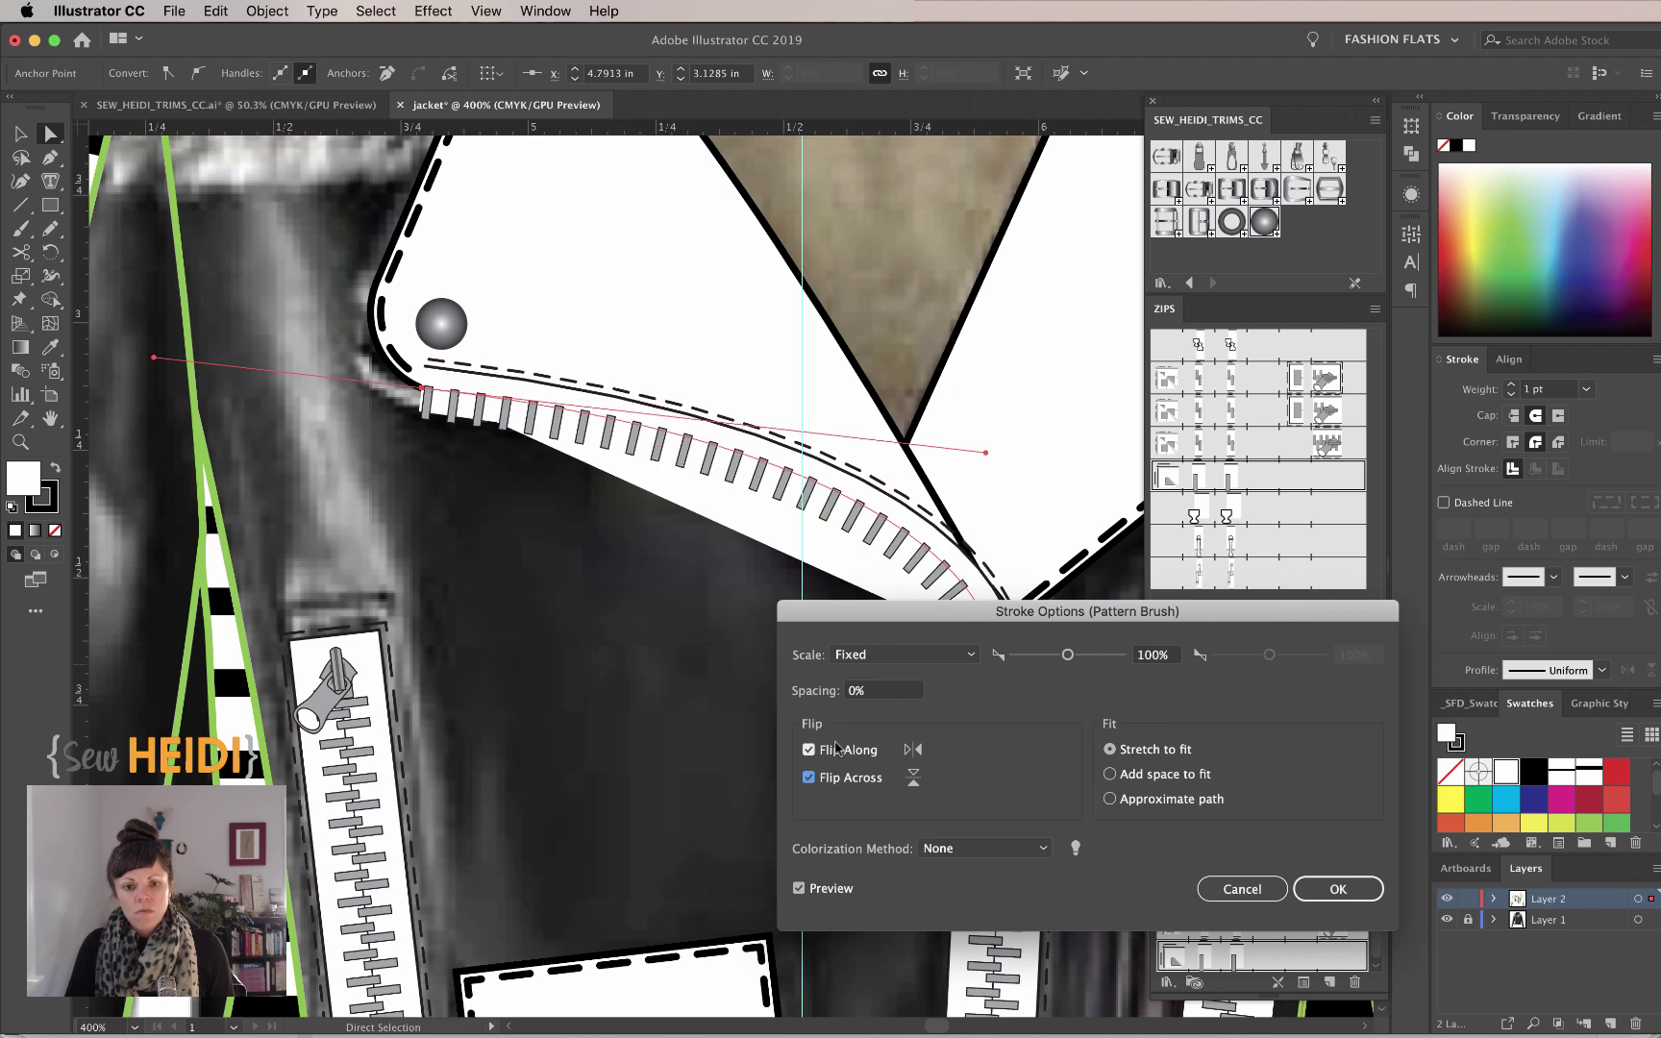
pyautogui.click(837, 754)
pyautogui.click(1337, 889)
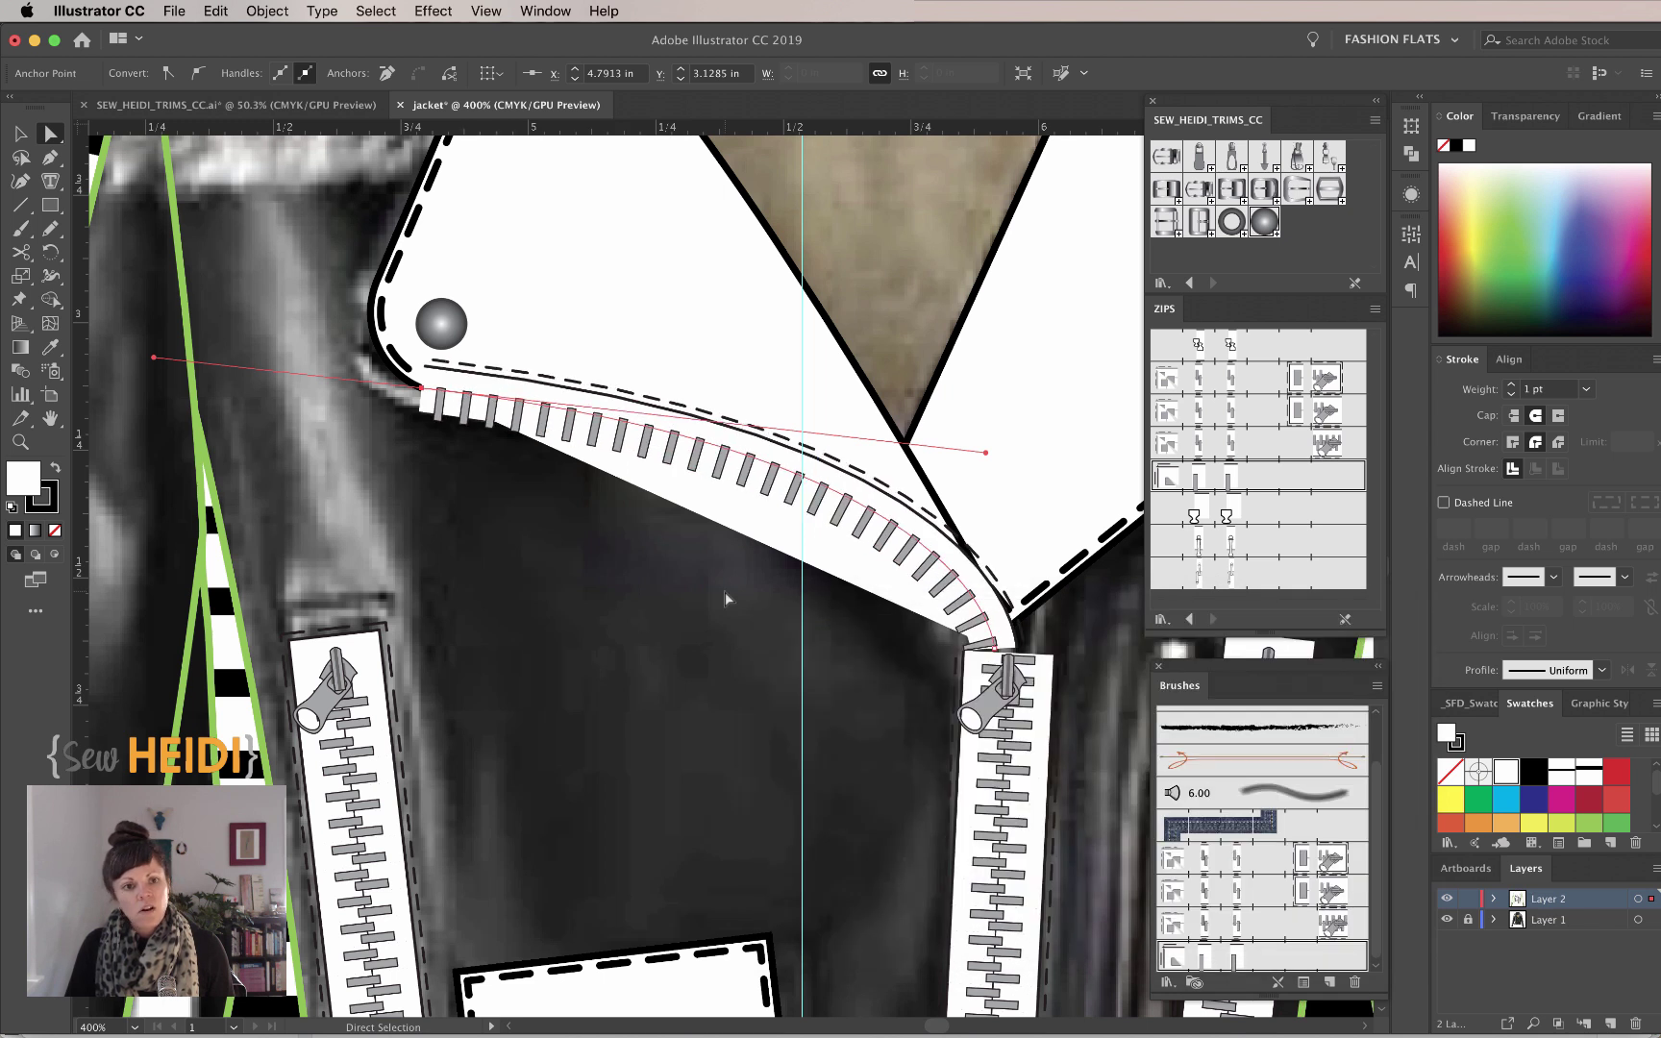
pyautogui.click(56, 529)
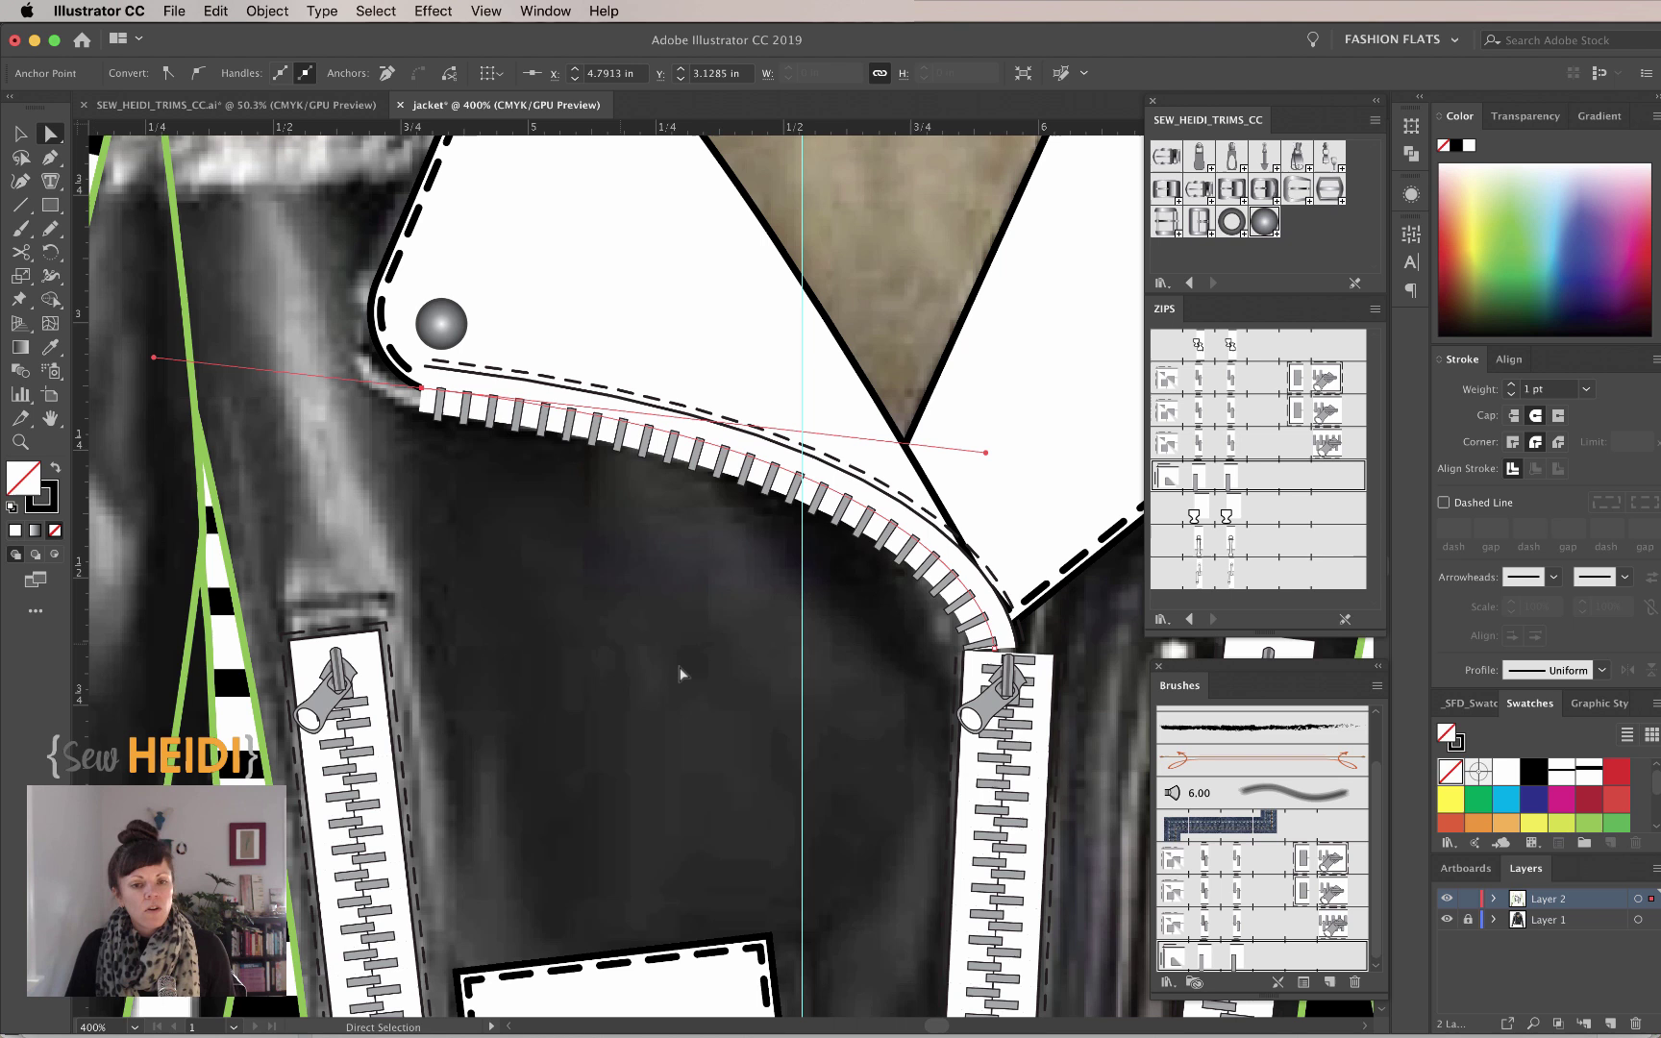
pyautogui.press('v')
pyautogui.click(753, 648)
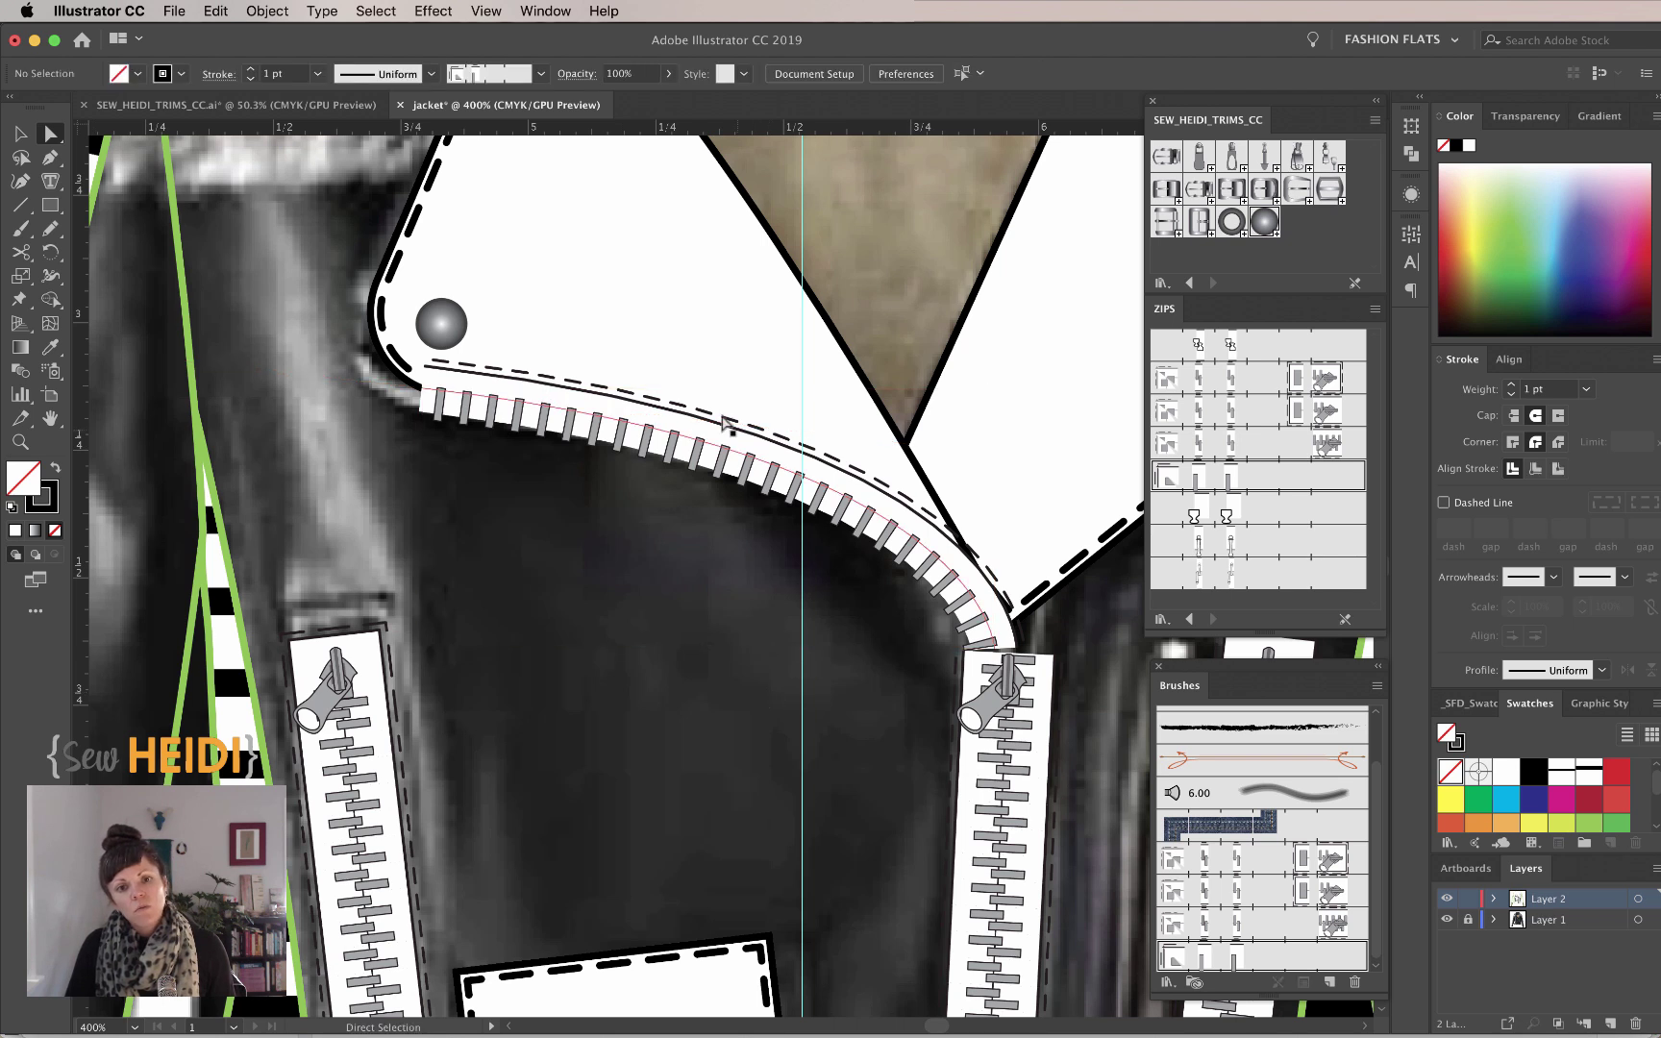
# Bring the left lapel, its stitching and snap in front of the zip teeth, and nudge the curved teeth path slightly along the lapel edge.
pyautogui.click(453, 324)
pyautogui.keyDown('shift'); pyautogui.click(395, 270); pyautogui.keyUp('shift')
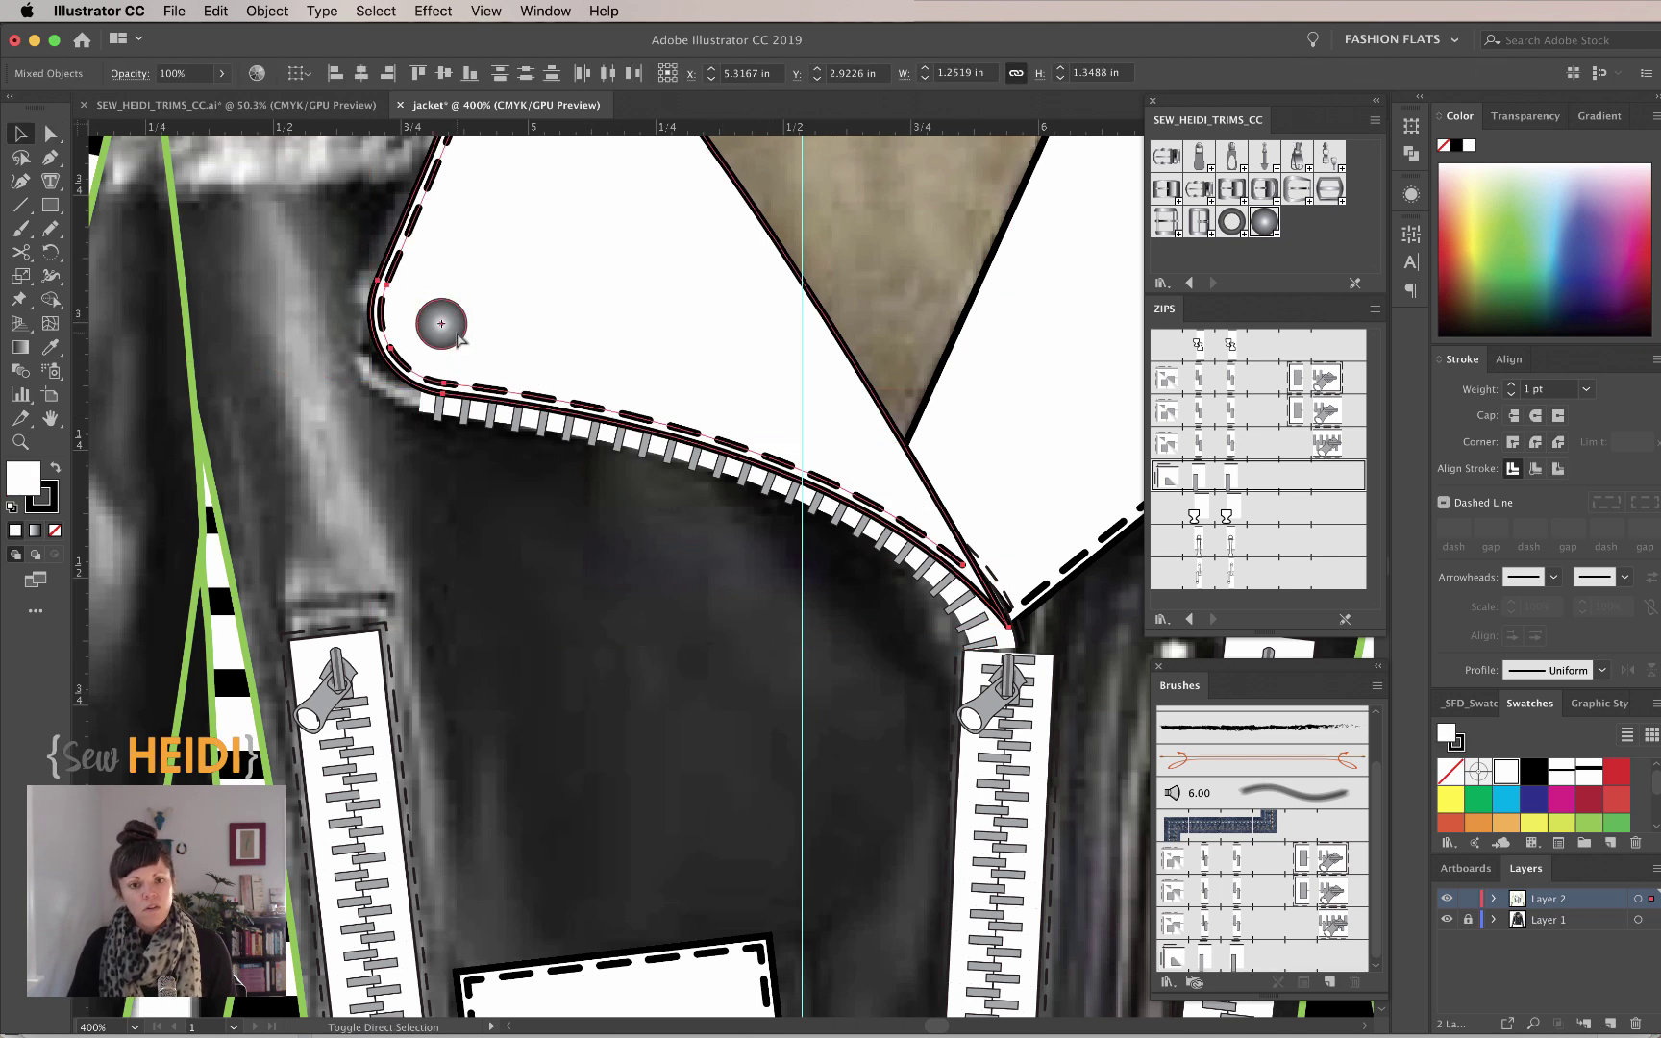
pyautogui.click(755, 544)
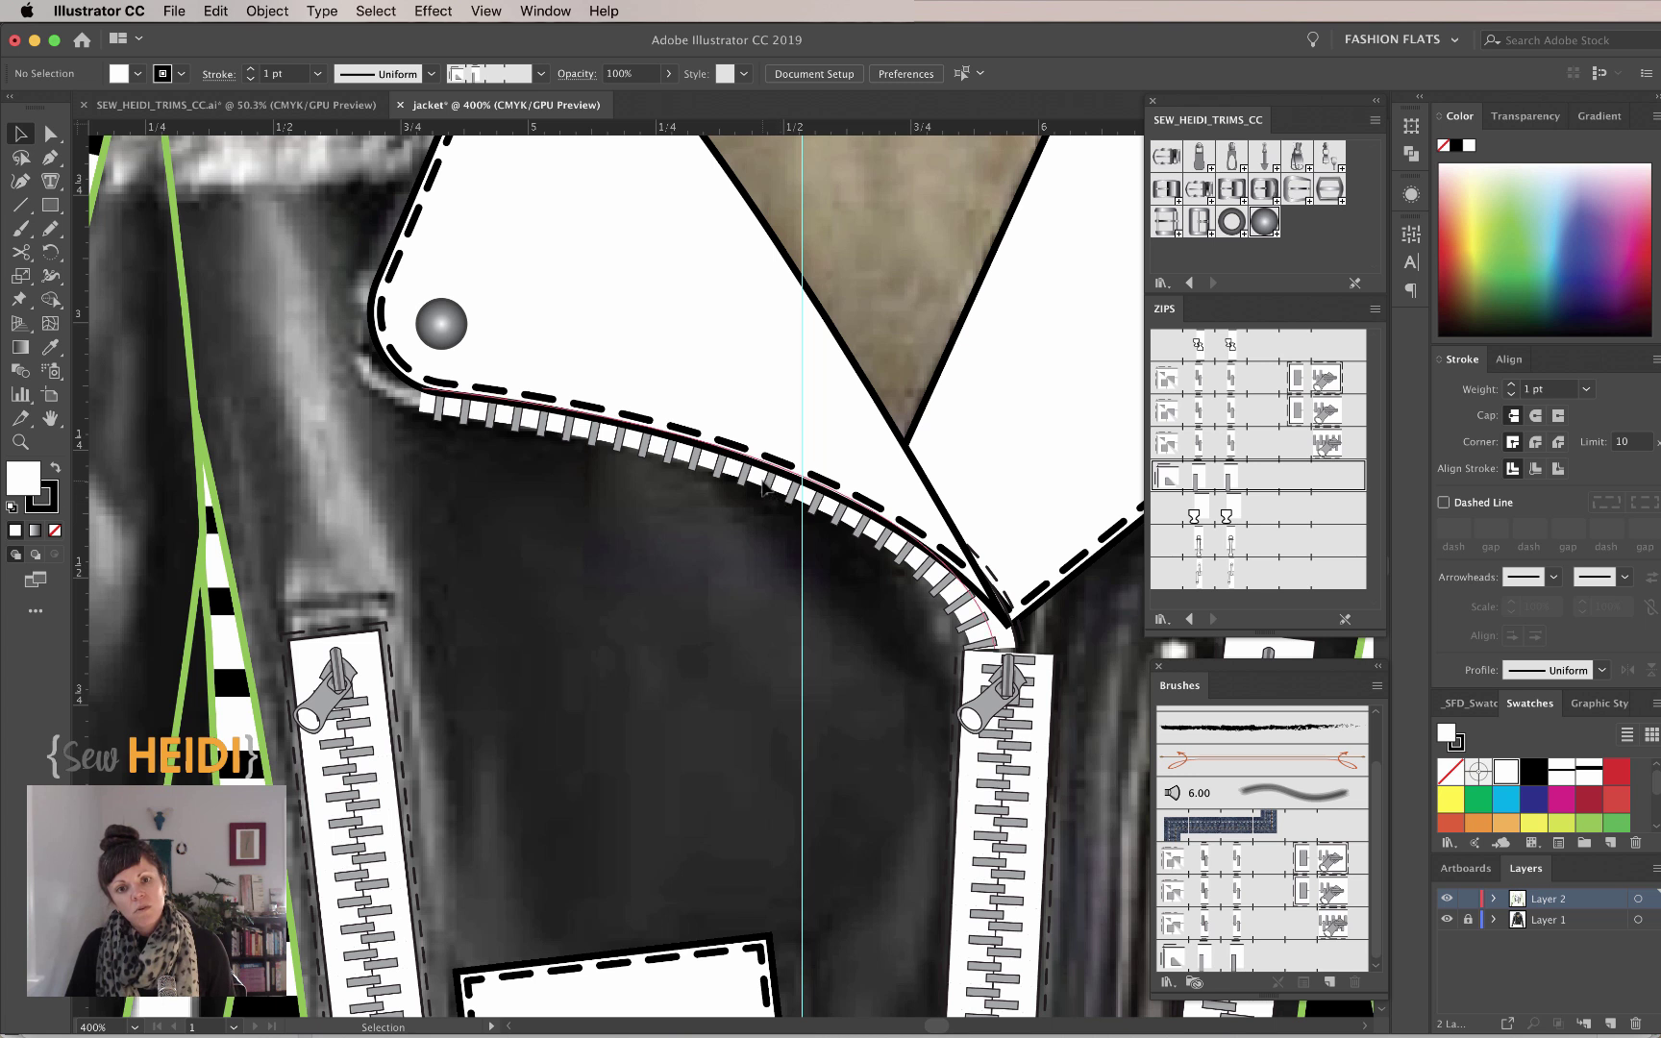
pyautogui.click(766, 487)
pyautogui.click(865, 601)
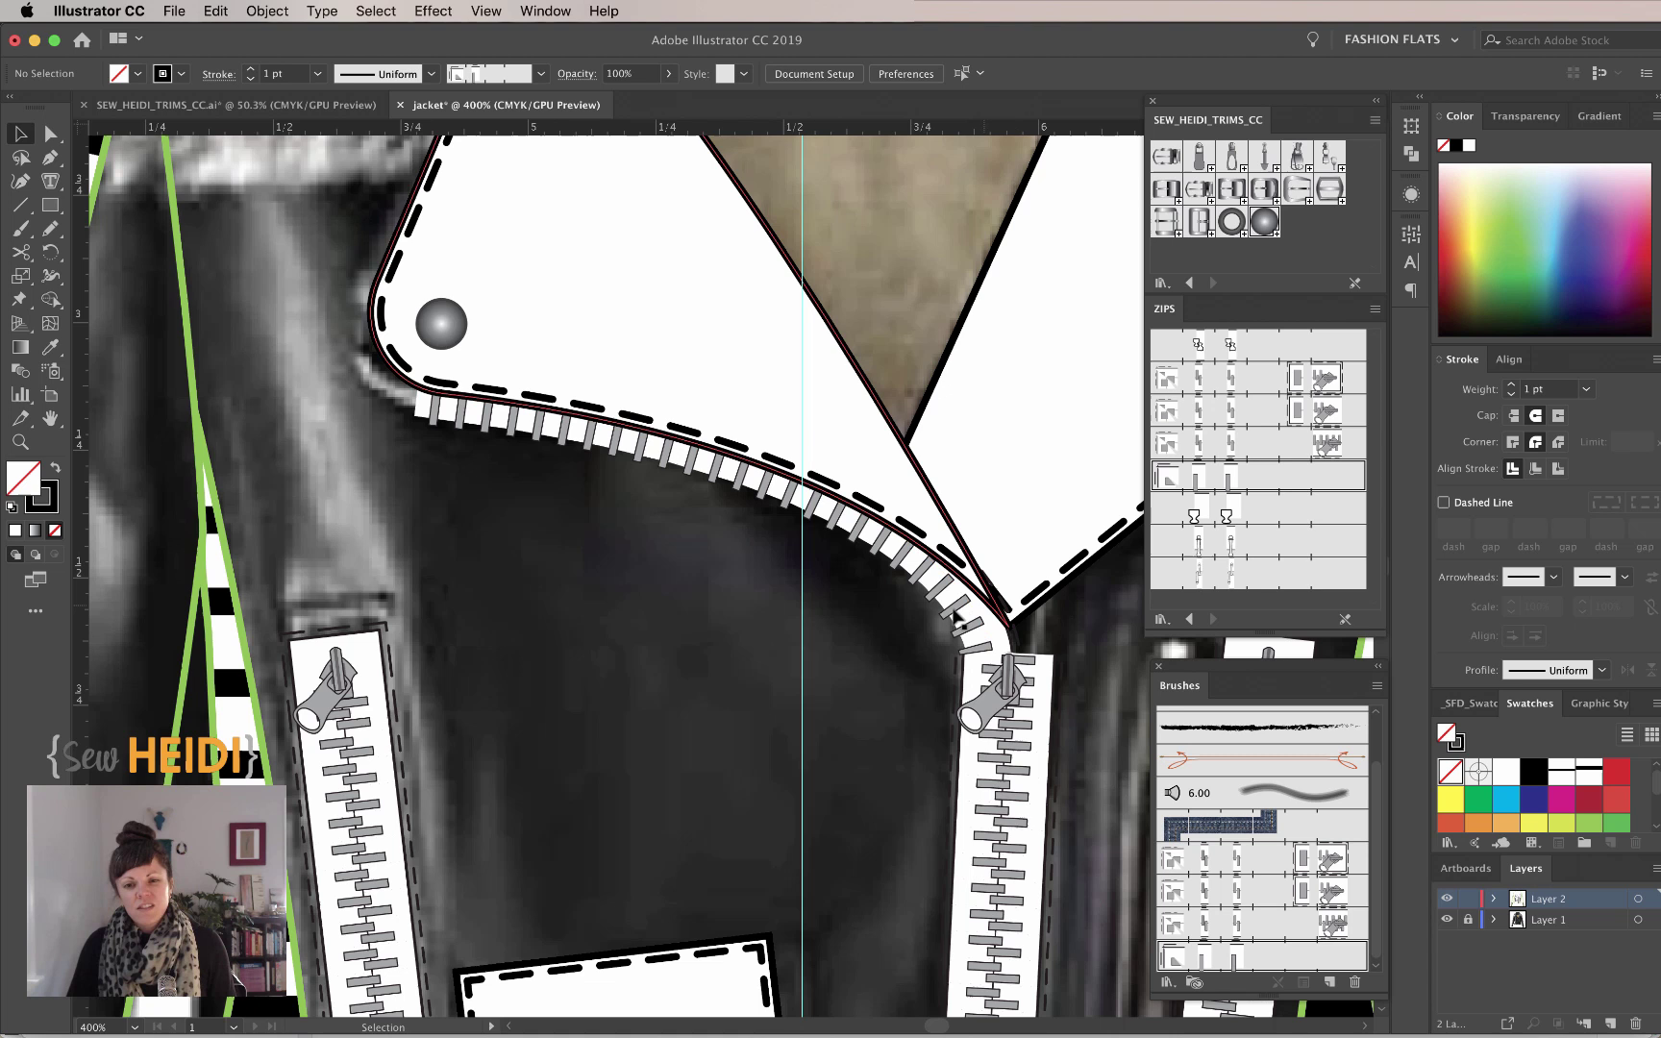
# Draw a vertical path about 0.11 in tall from the front zip's top to the right lapel's point and apply the one-sided zip teeth brush.
pyautogui.hscroll(4, 990, 690)
pyautogui.scroll(-1, 989, 690)
pyautogui.press('p')
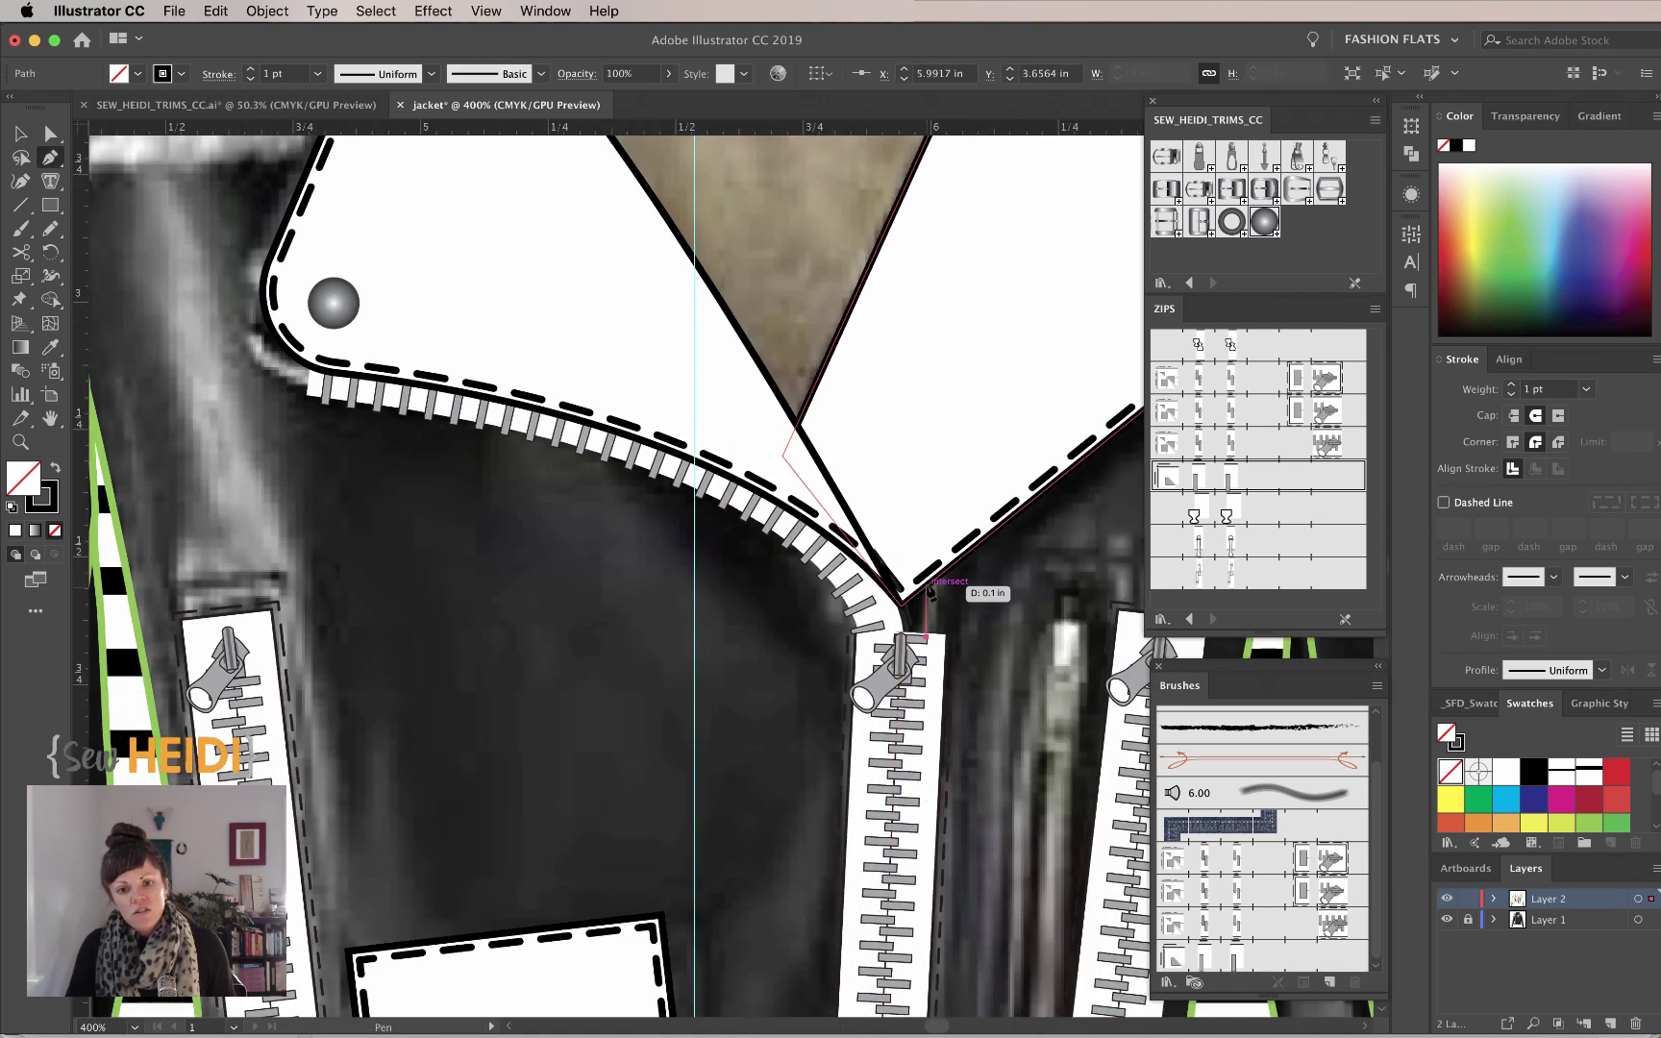
pyautogui.click(926, 637)
pyautogui.click(924, 581)
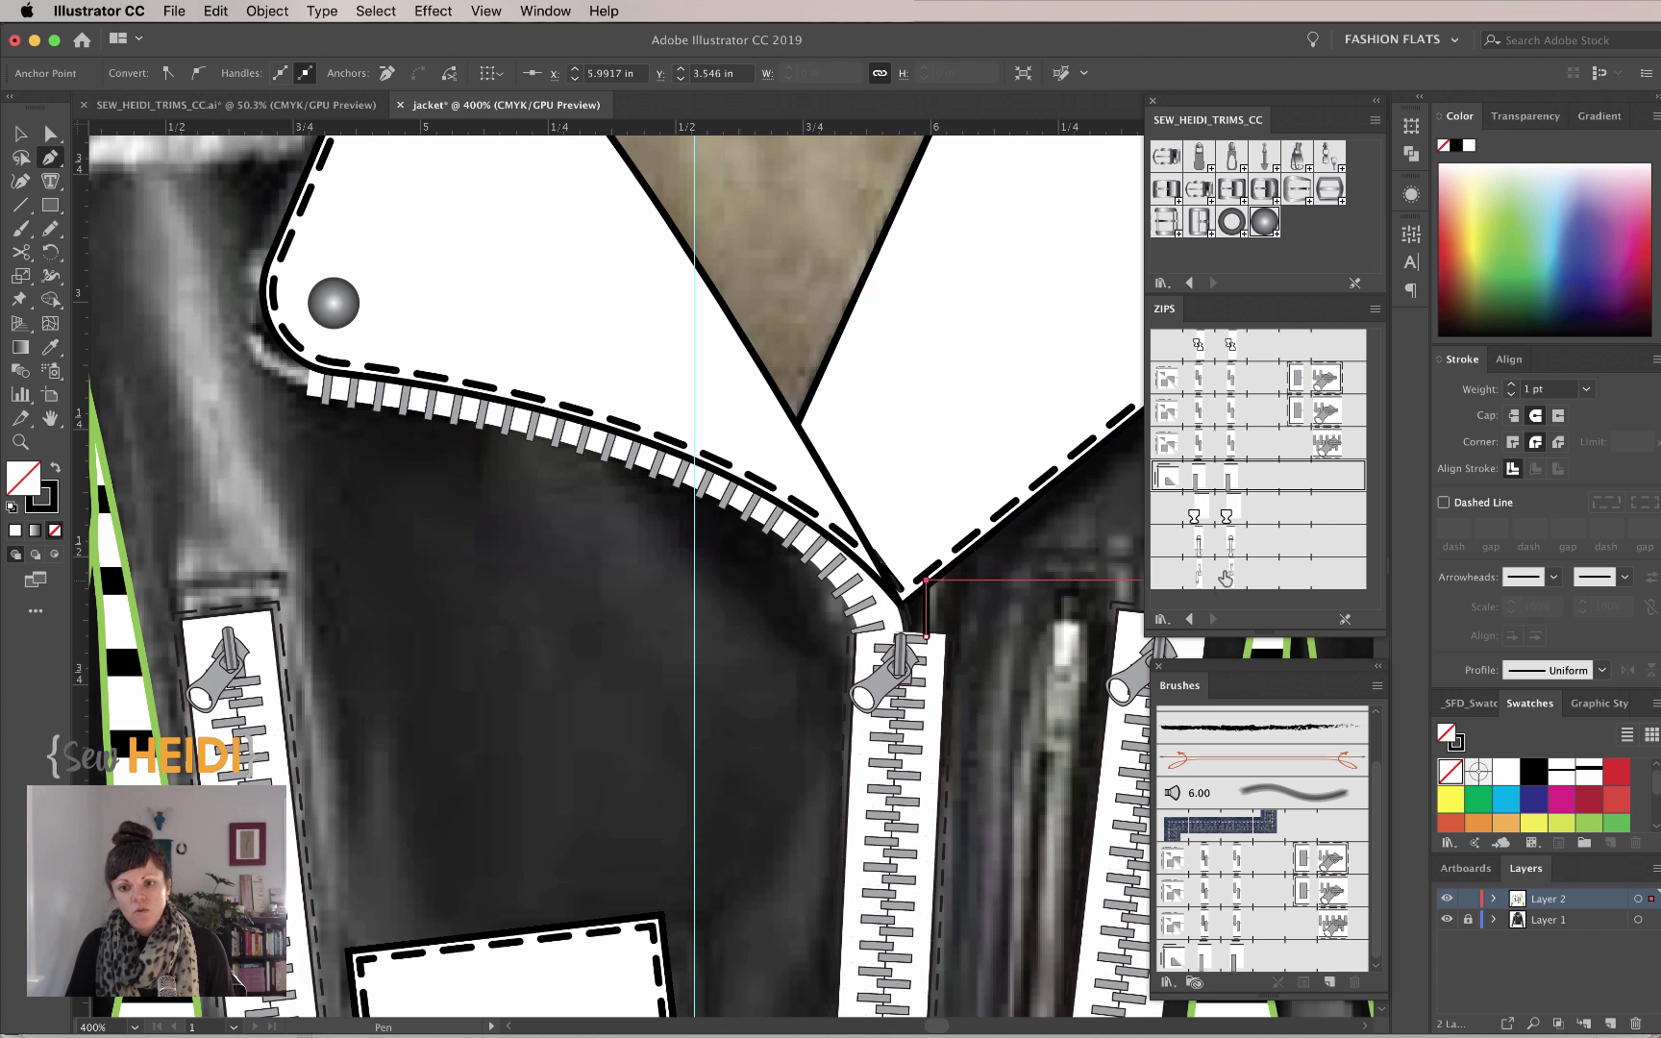
pyautogui.click(1221, 489)
pyautogui.press('v')
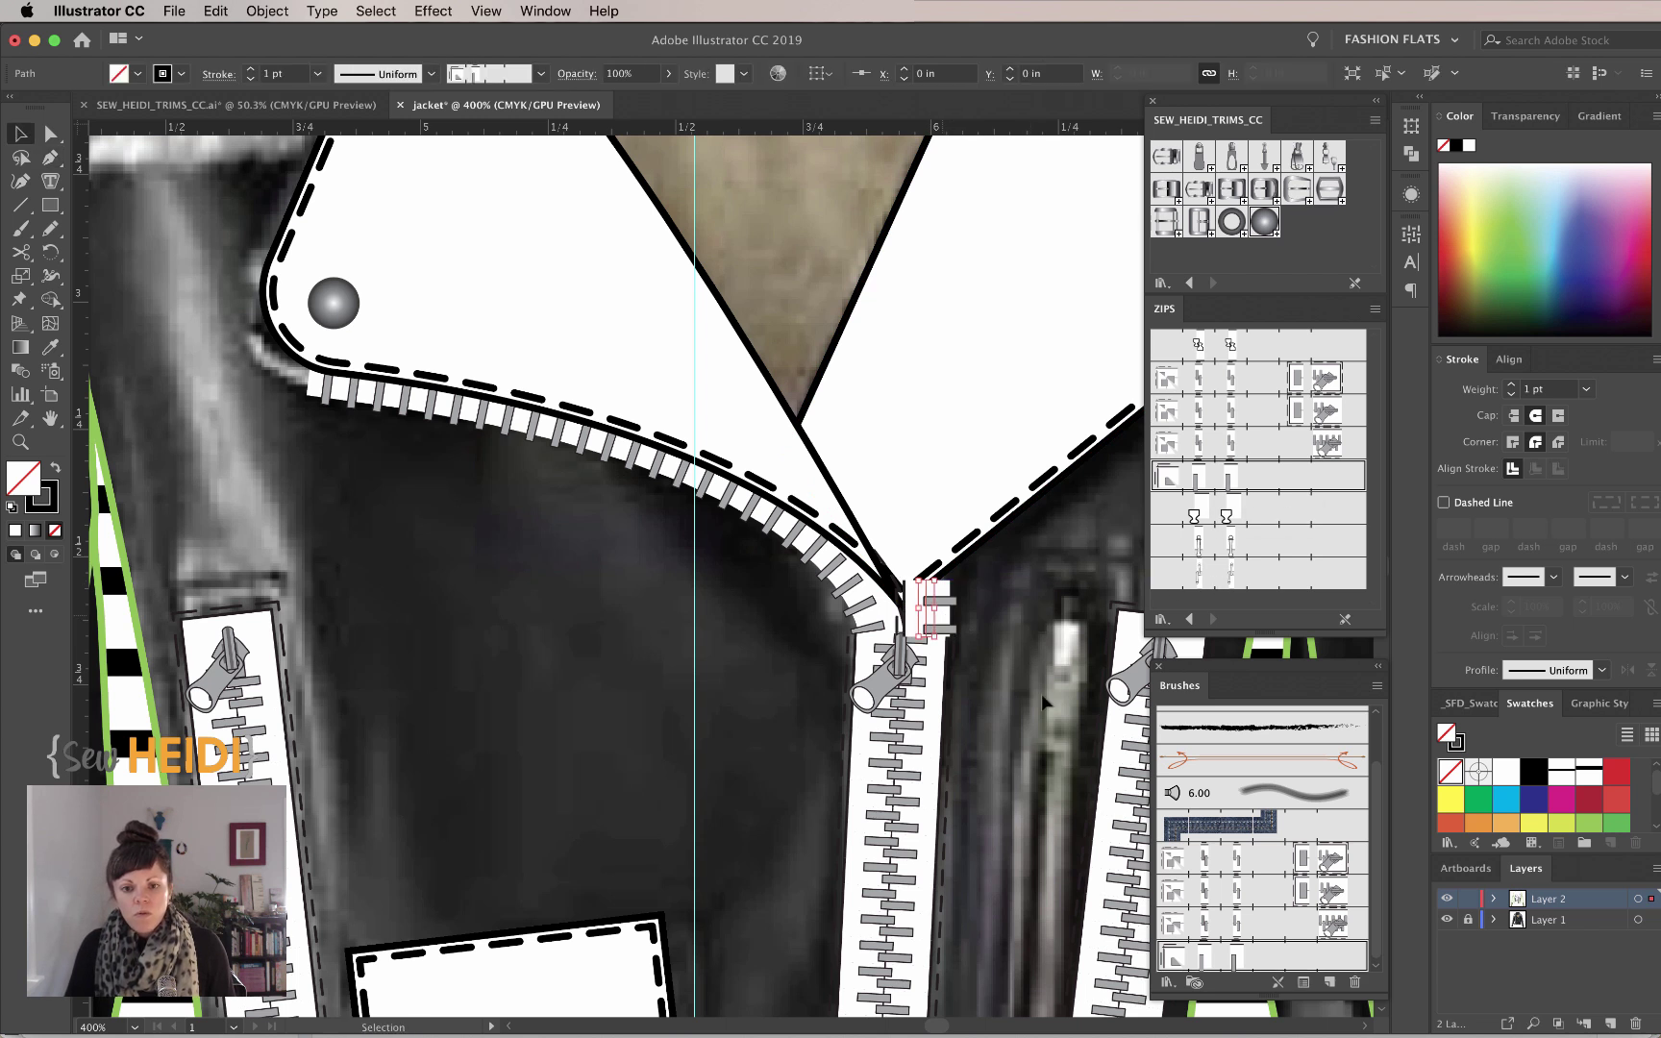
# Flip the short teeth segment's pattern brush across its path.
pyautogui.click(1303, 981)
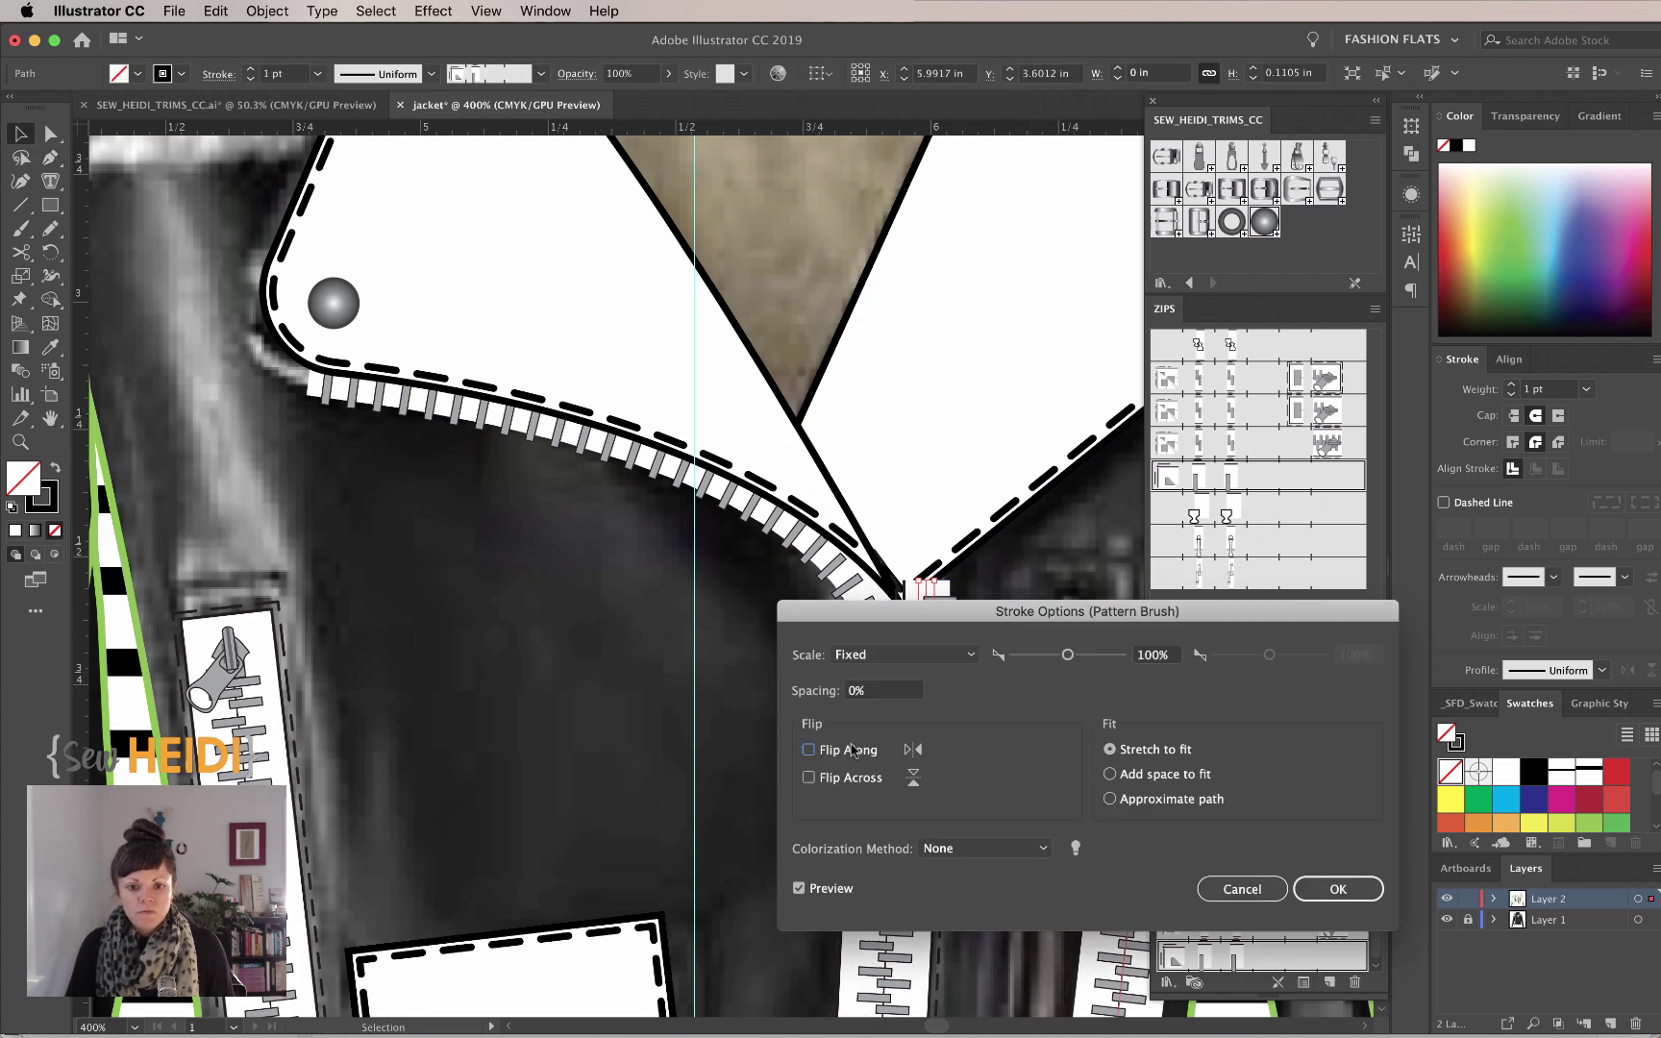
pyautogui.click(808, 750)
pyautogui.click(808, 749)
pyautogui.click(808, 777)
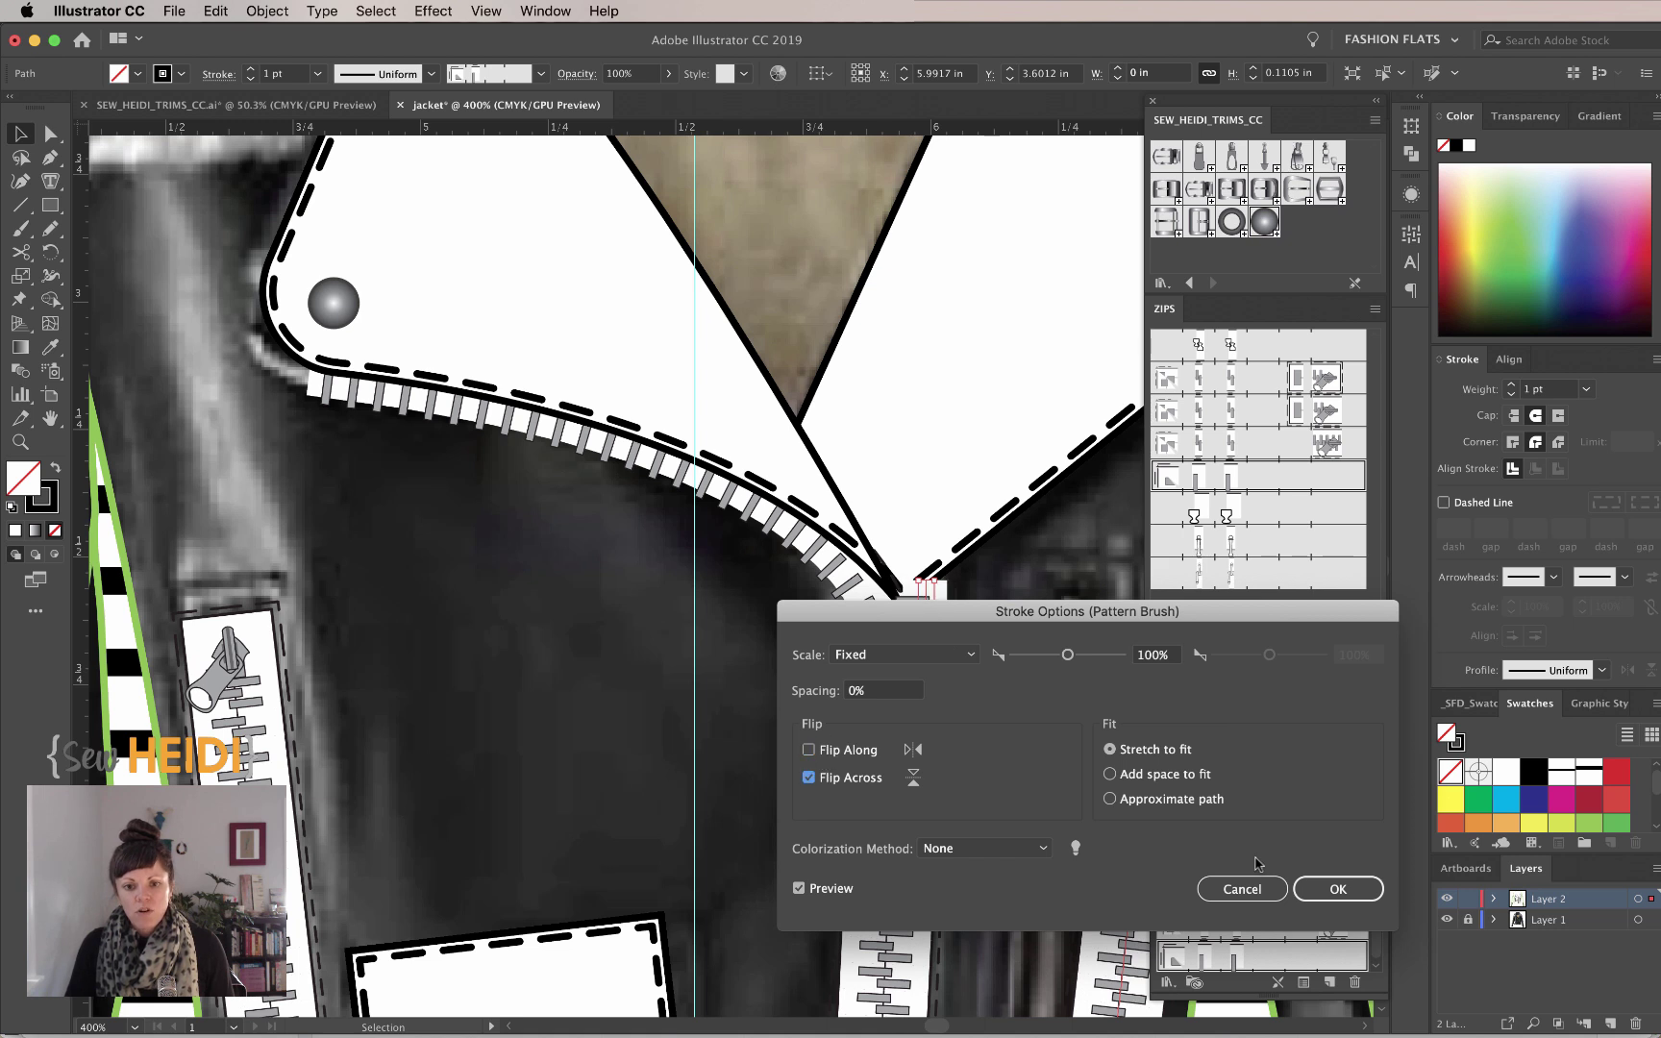
pyautogui.click(1336, 889)
pyautogui.press('a')
pyautogui.press('super+shift+a')
# Nudge the short teeth segment into line with the top of the front zip tape.
pyautogui.press('z')
pyautogui.moveTo(854, 541); pyautogui.dragTo(1046, 748)
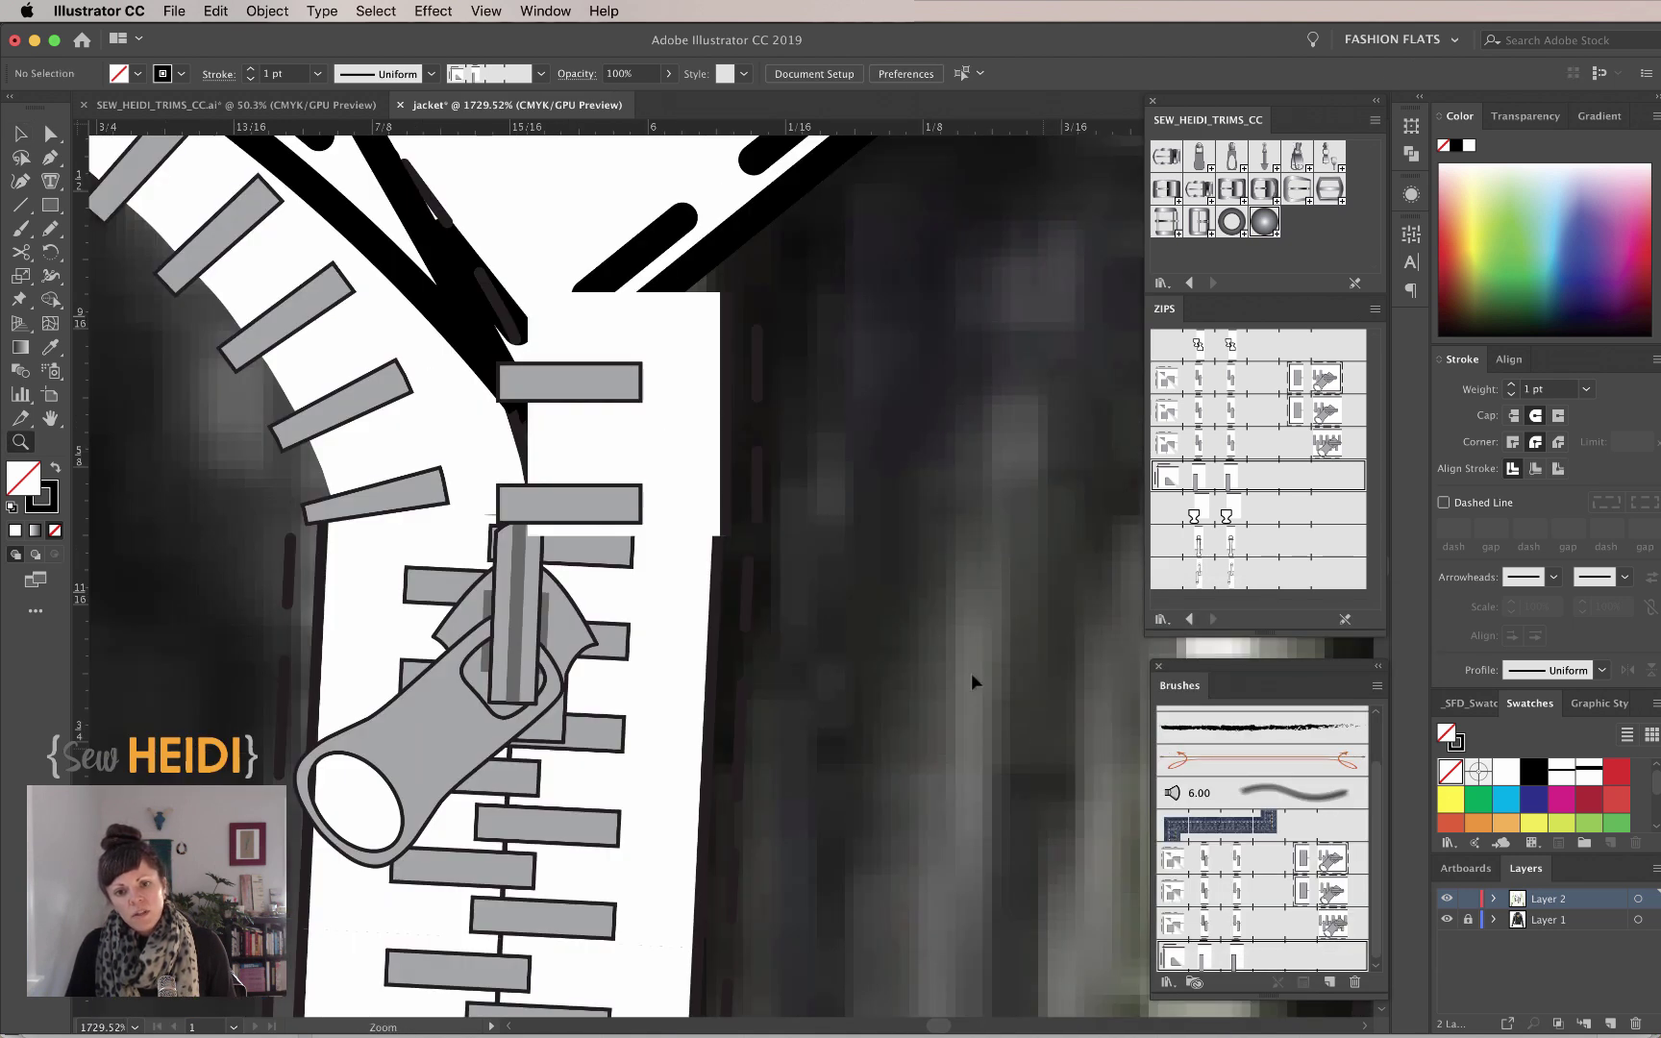
pyautogui.press('v')
pyautogui.click(648, 451)
pyautogui.moveTo(650, 452)
pyautogui.mouseDown()
pyautogui.moveTo(625, 440)
pyautogui.moveTo(649, 451)
pyautogui.mouseUp()
pyautogui.click(979, 505)
pyautogui.press('super+minus')
pyautogui.press('super+minus')
pyautogui.press('super+minus')
pyautogui.press('super+minus')
pyautogui.press('super+minus')
pyautogui.press('super+minus')
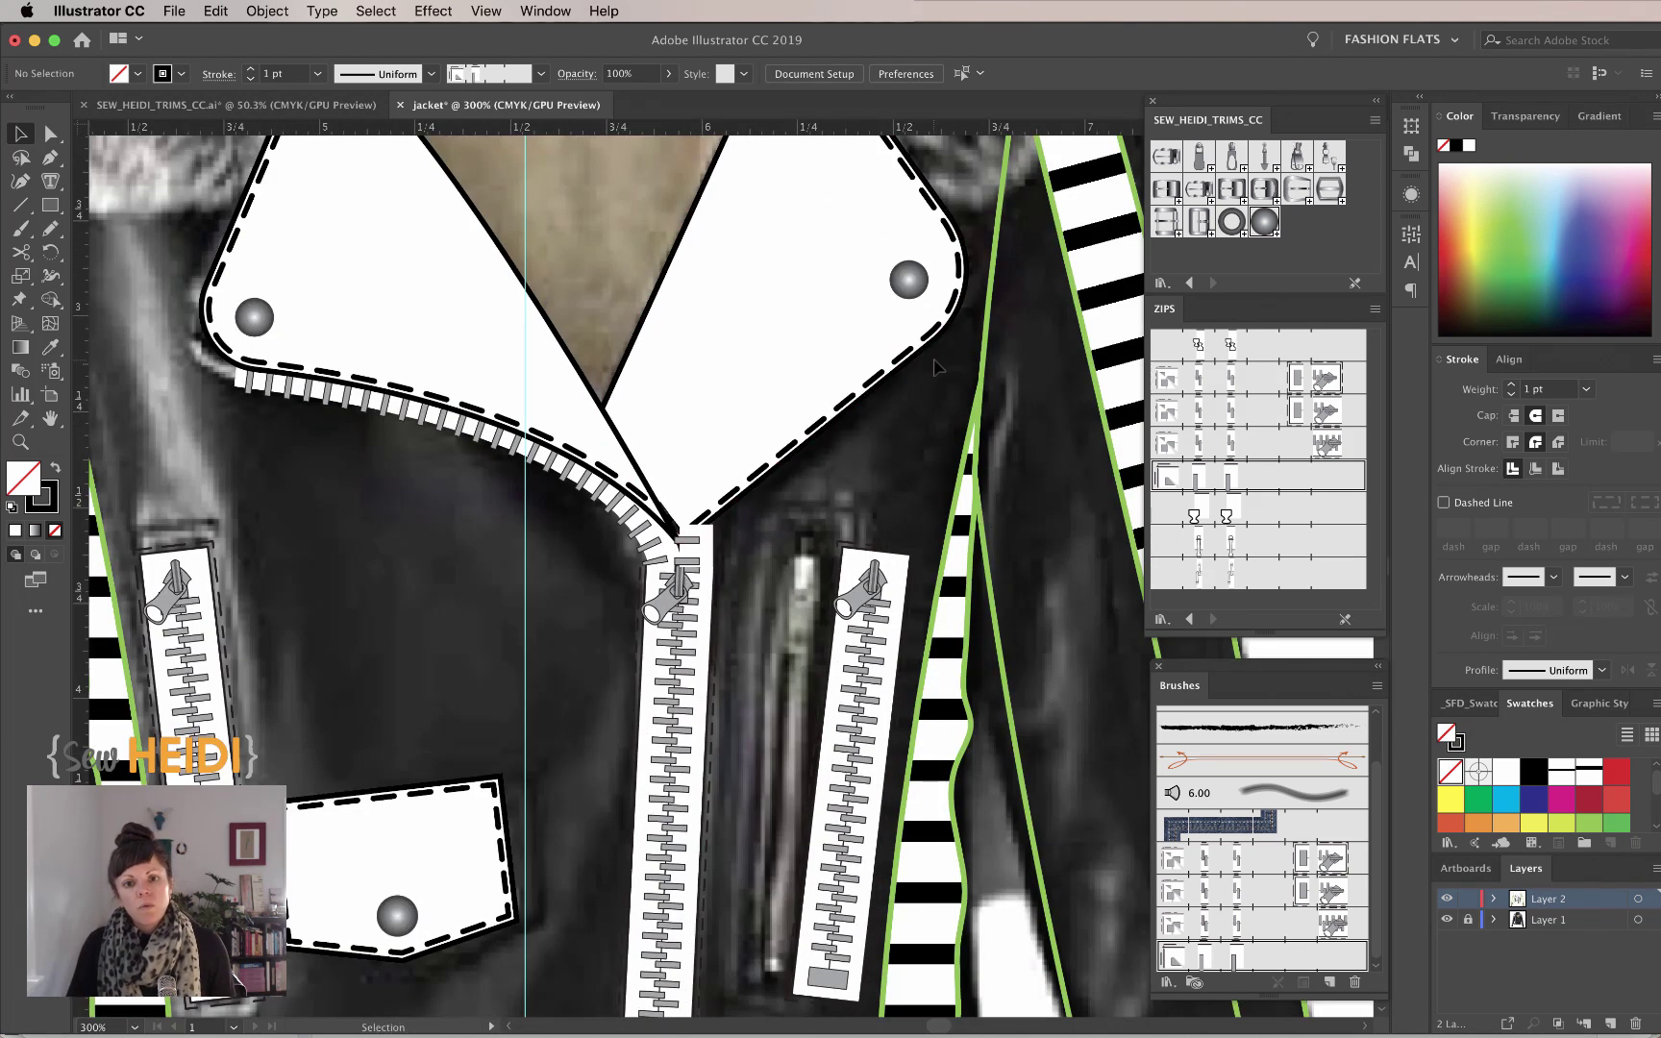
# Group each lapel separately with its own stitching and snap.
pyautogui.click(913, 331)
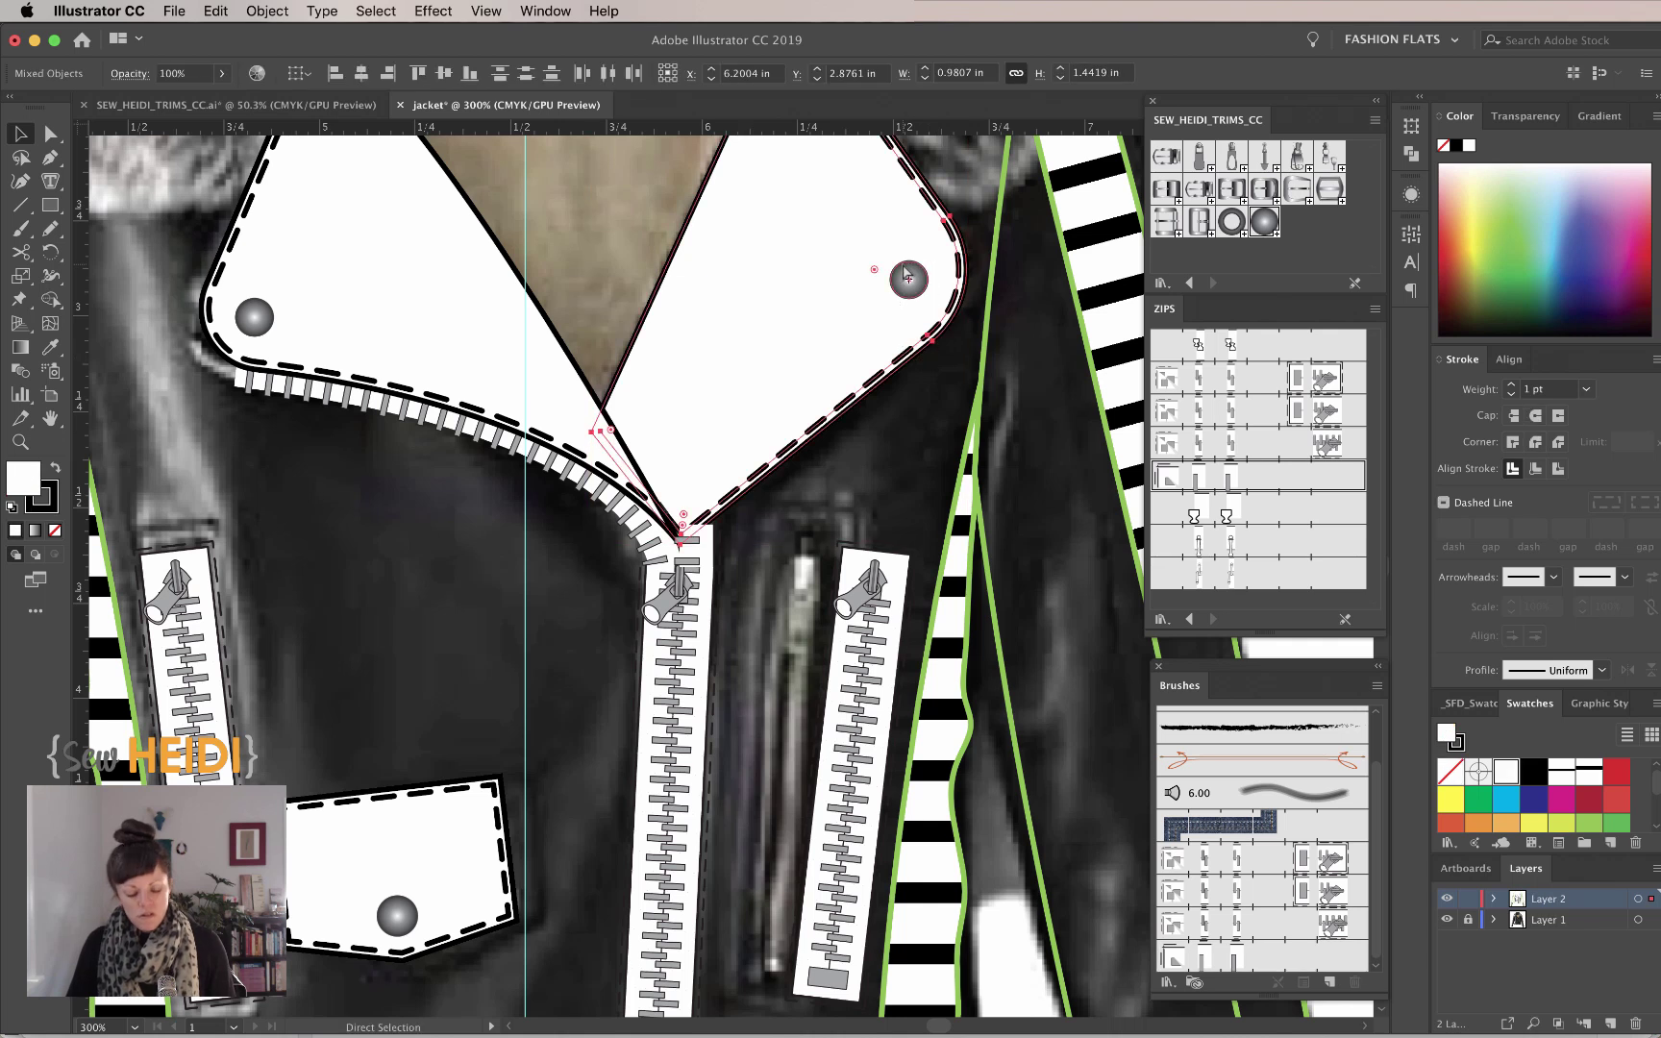
pyautogui.keyDown('shift'); pyautogui.click(349, 267); pyautogui.keyUp('shift')
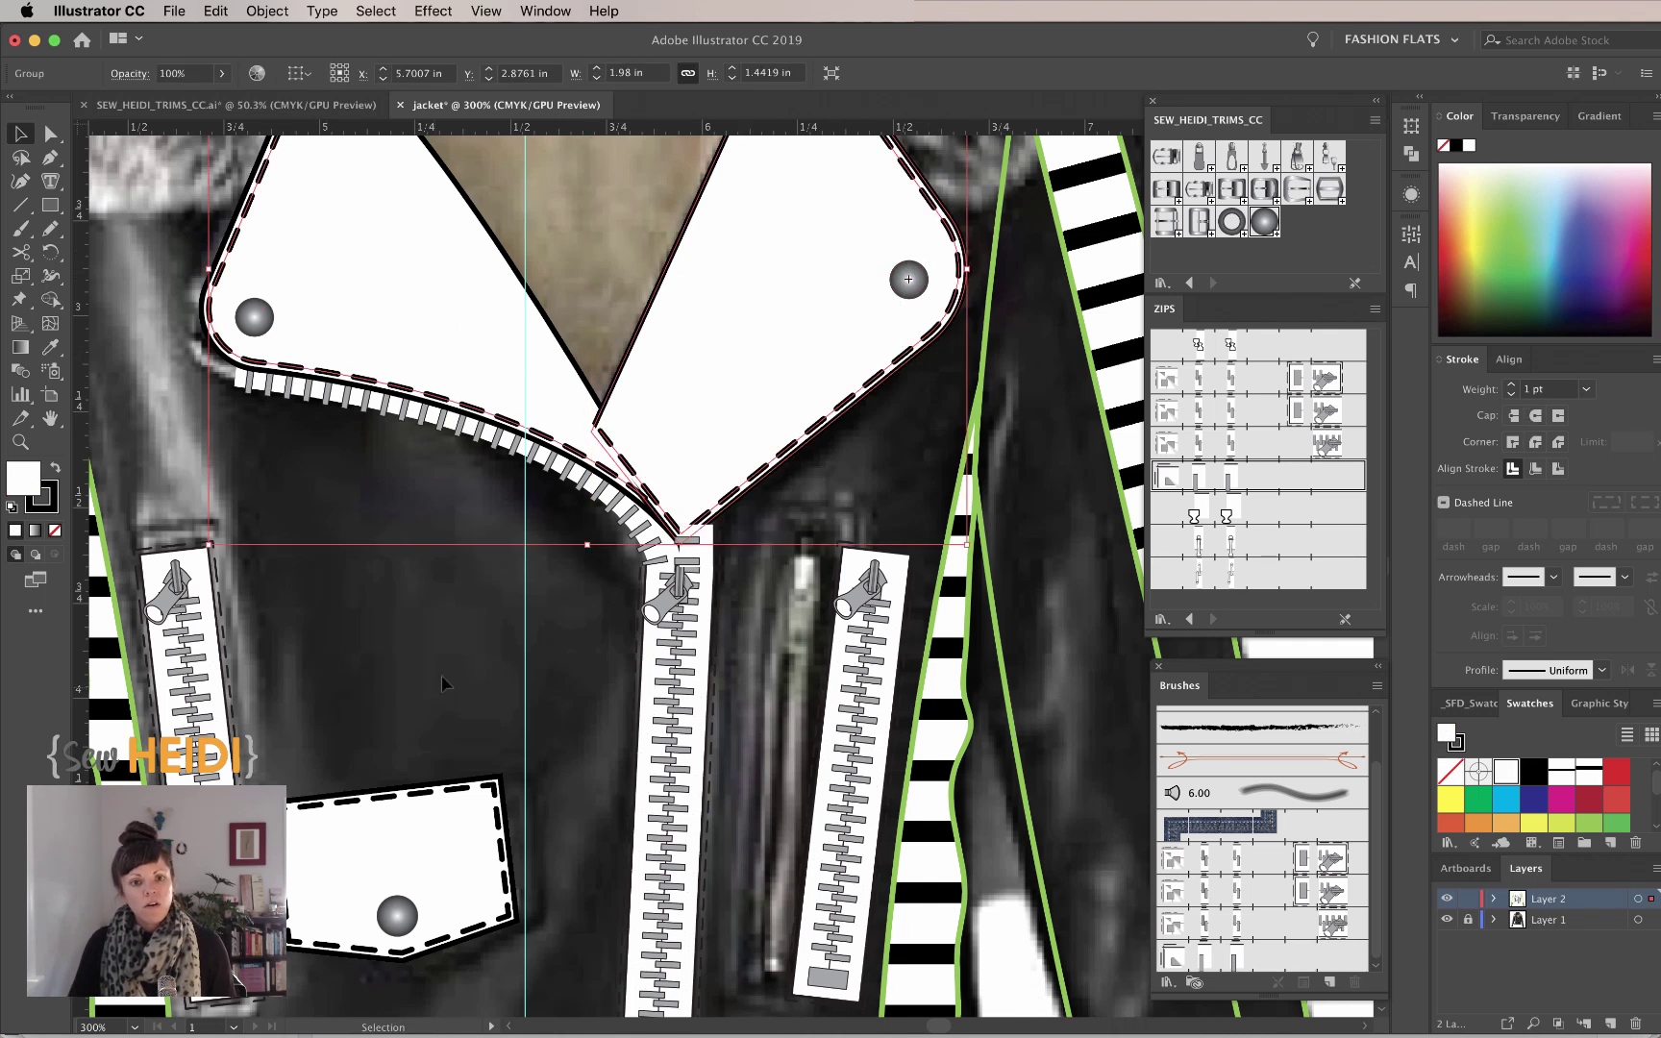
pyautogui.click(490, 516)
pyautogui.press('super+z')
pyautogui.click(439, 560)
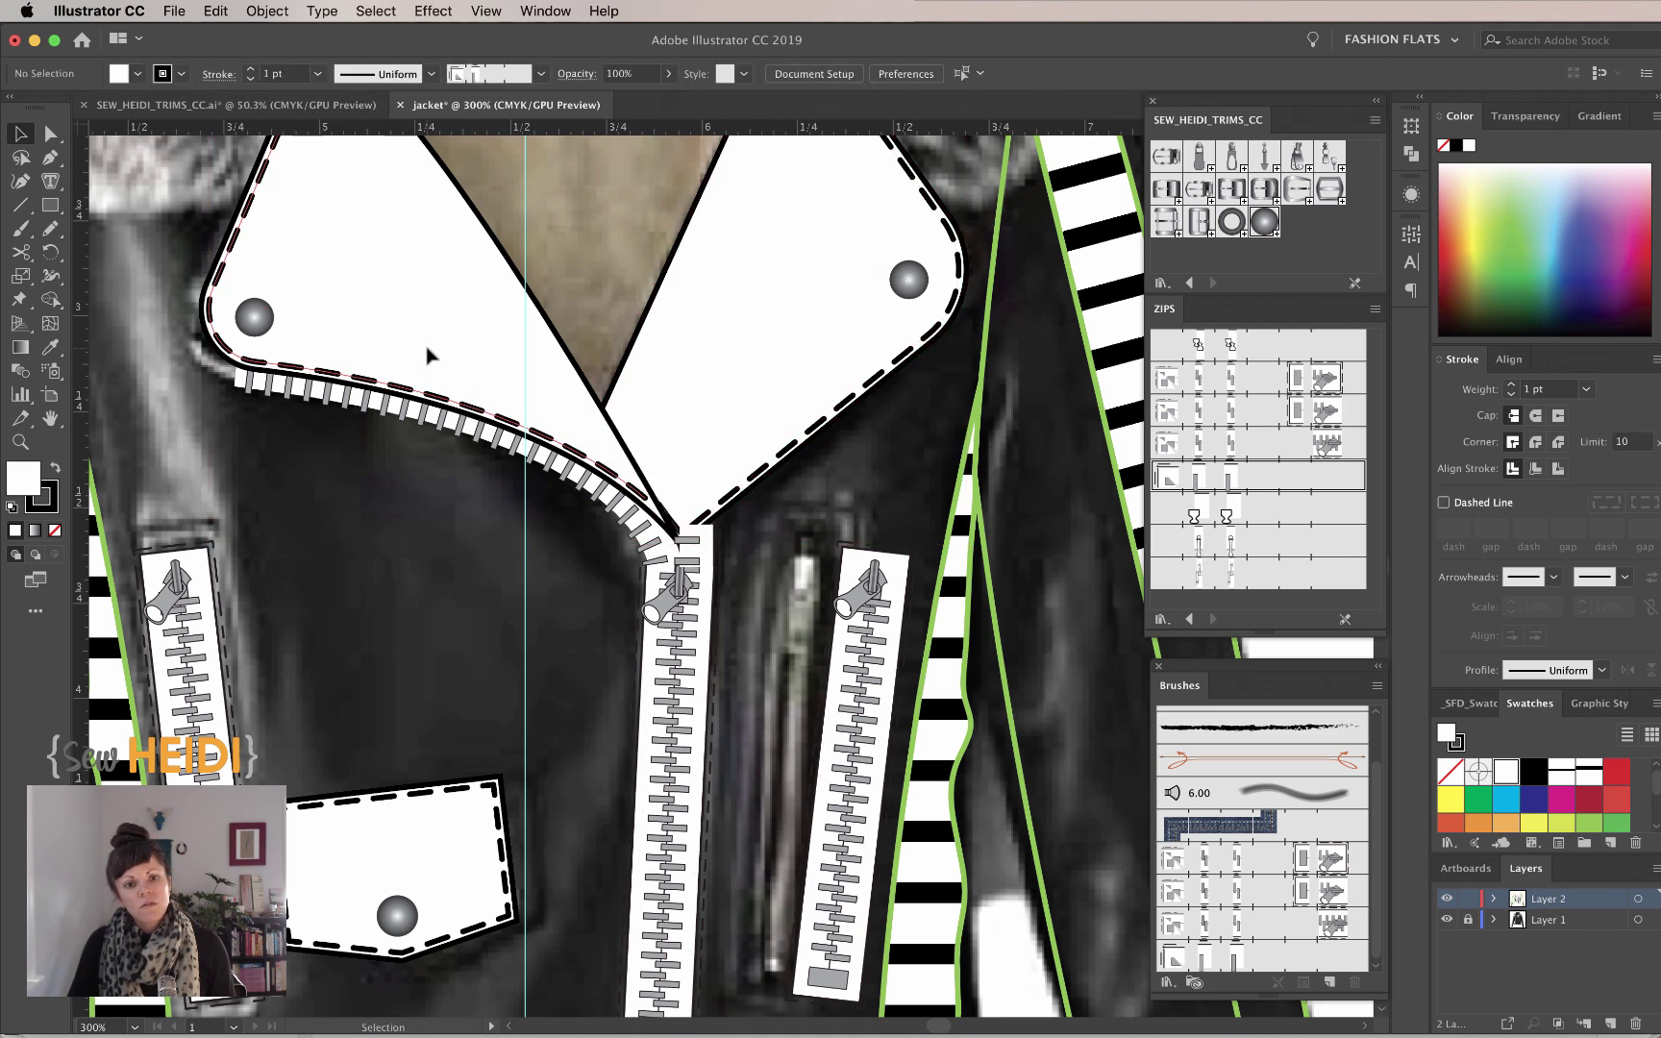
pyautogui.click(427, 348)
pyautogui.keyDown('shift'); pyautogui.click(257, 320); pyautogui.keyUp('shift')
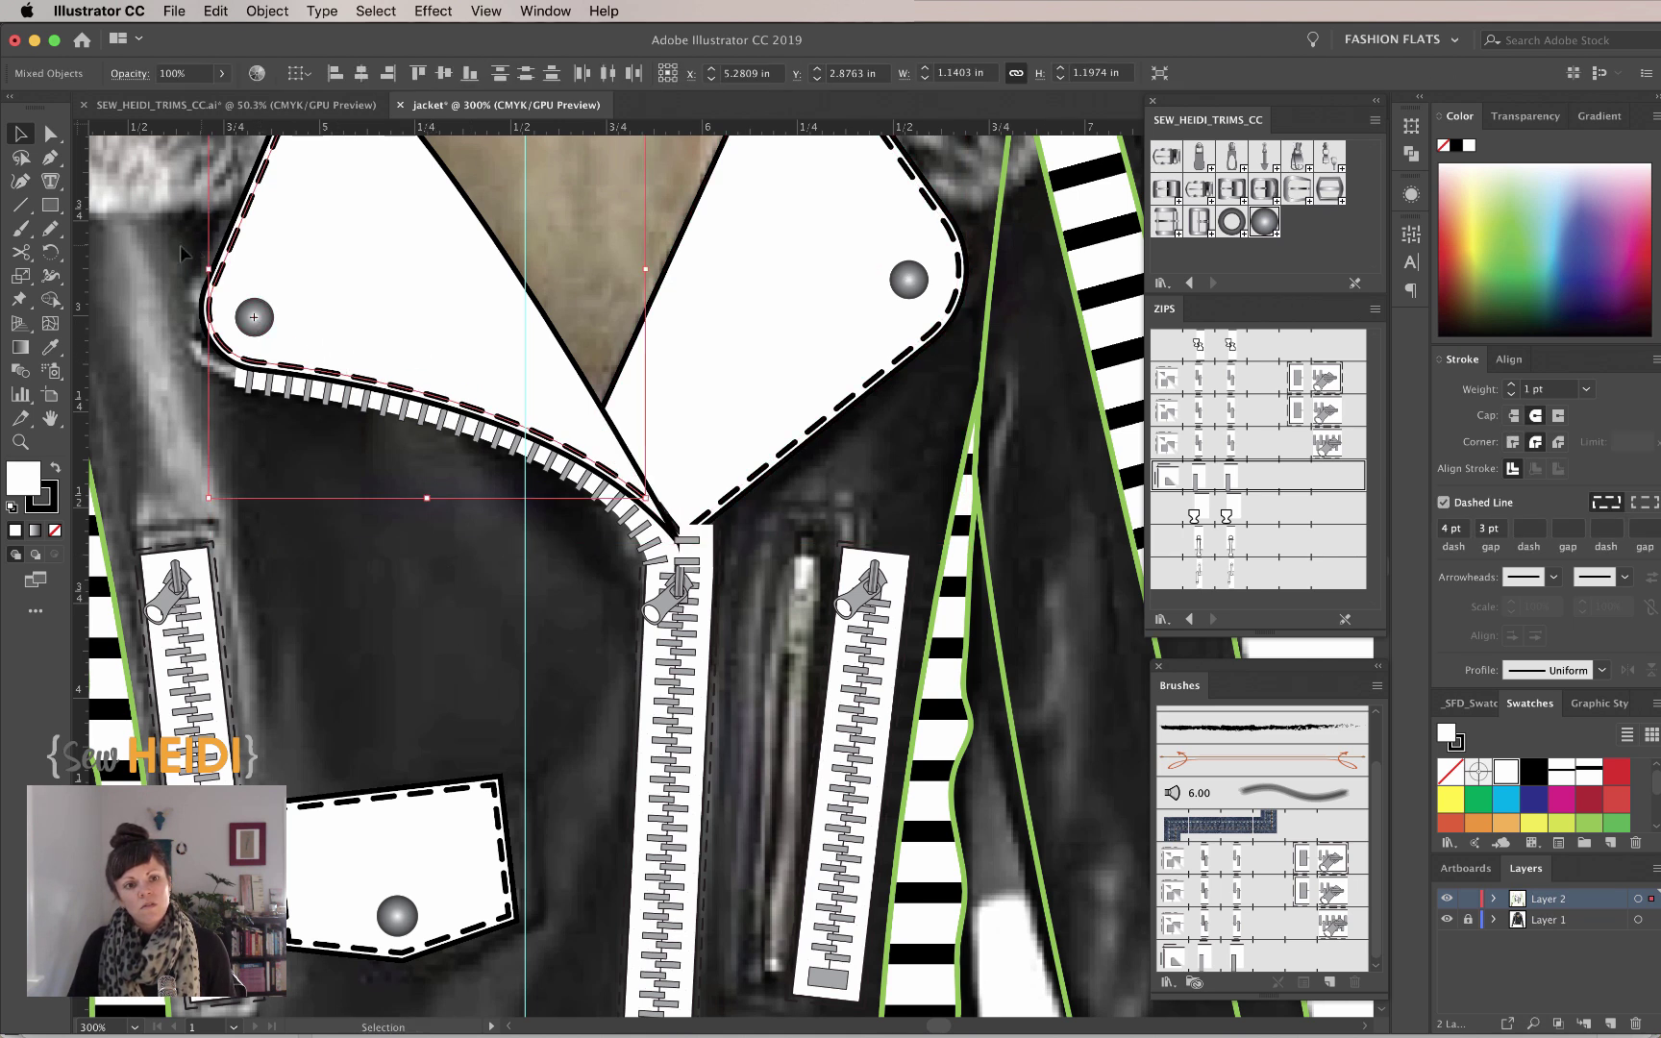
pyautogui.keyDown('shift'); pyautogui.click(317, 354); pyautogui.keyUp('shift')
pyautogui.hotkey('ctrl', 'g')
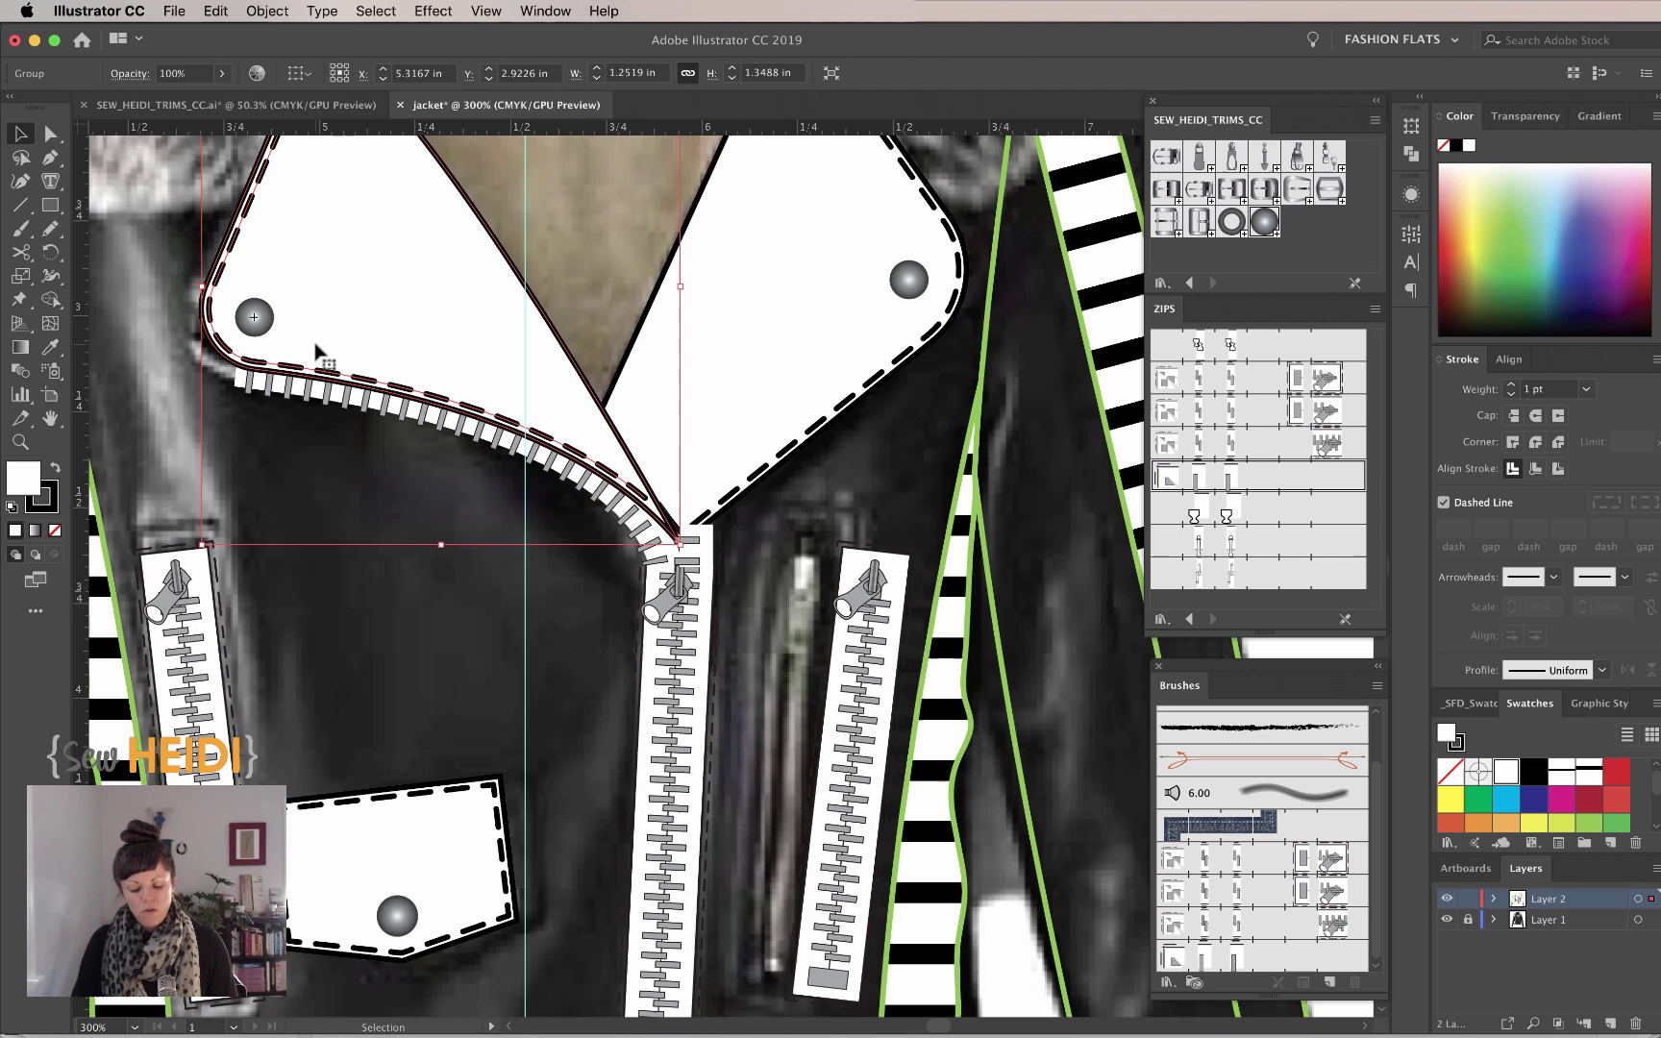
# Bring both lapel groups in front of the front zip and its open teeth segments.
pyautogui.keyDown('shift'); pyautogui.click(893, 293); pyautogui.keyUp('shift')
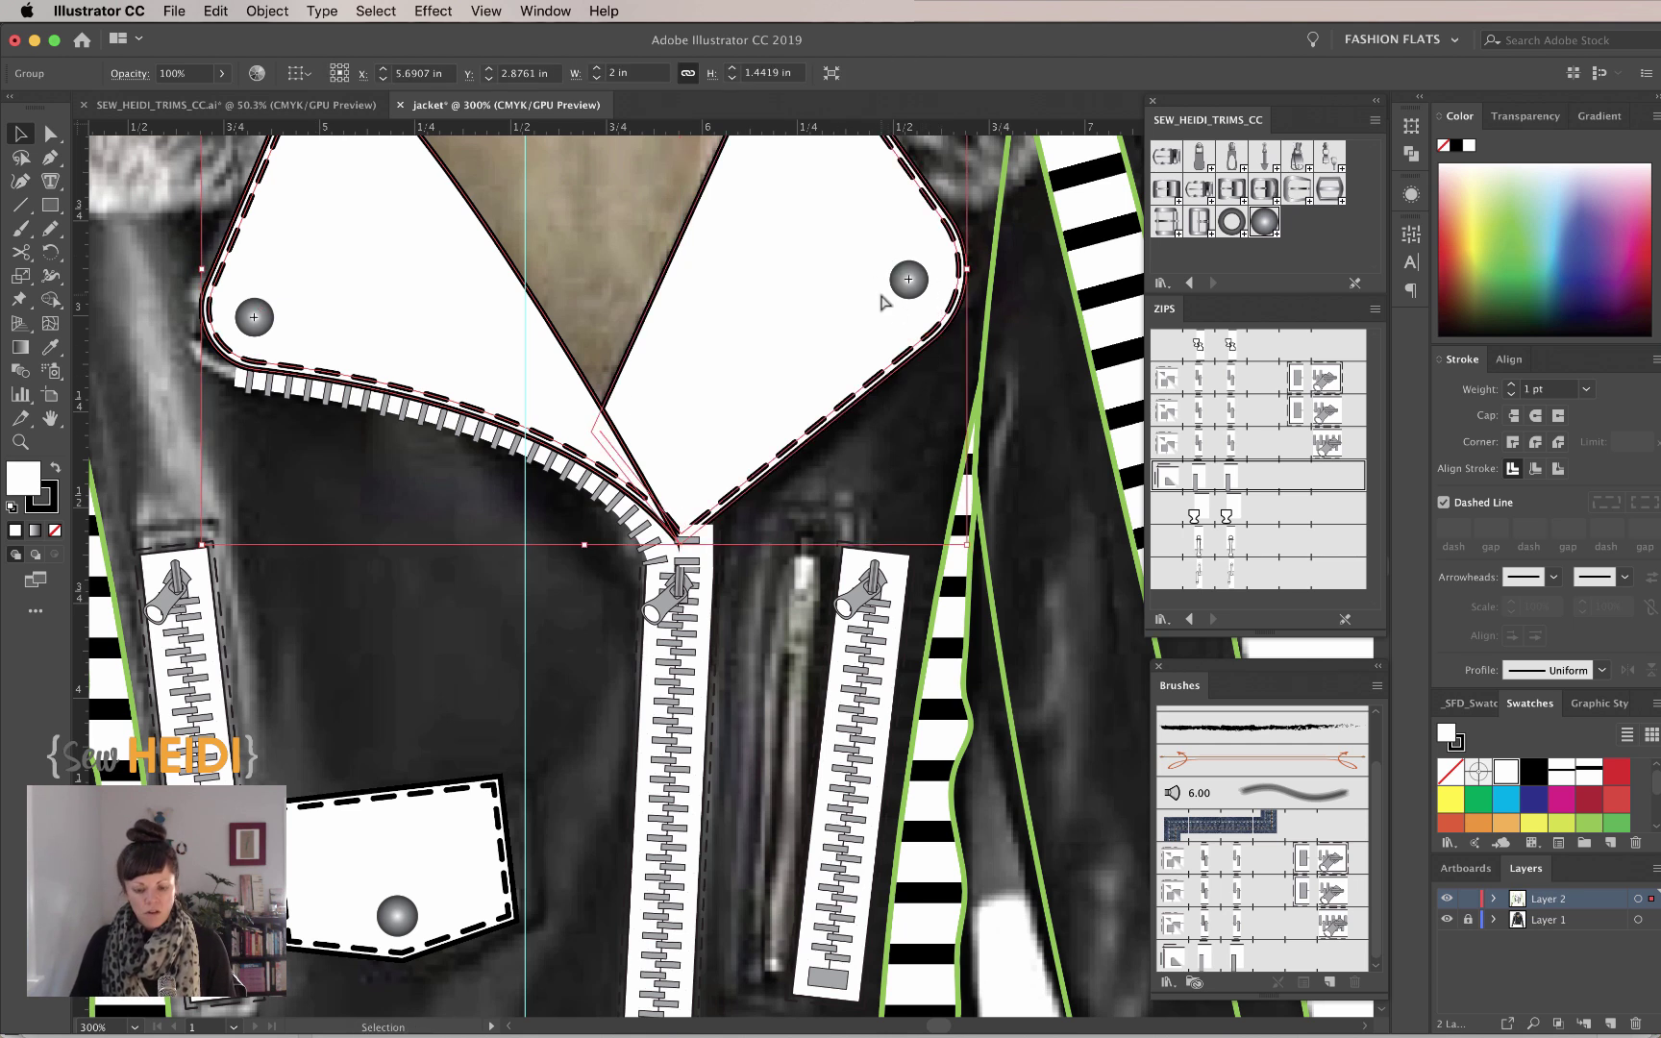
pyautogui.press('ctrl')
pyautogui.click(582, 545)
pyautogui.scroll(1, 795, 585)
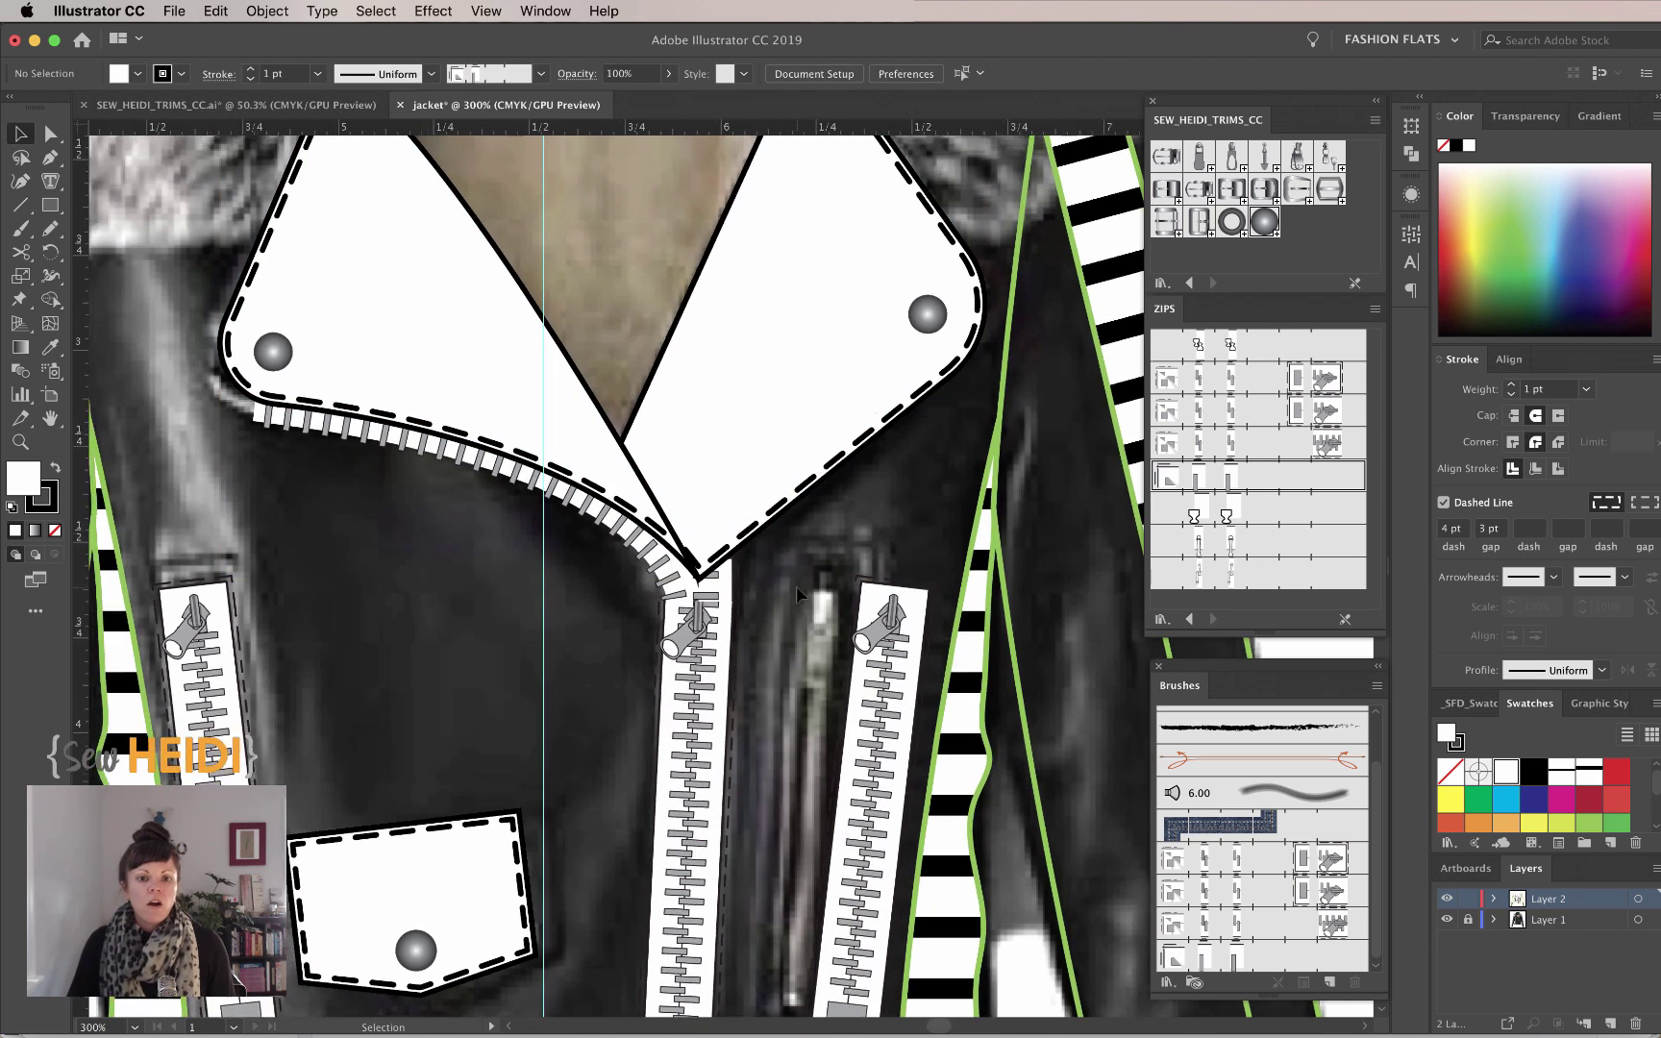
pyautogui.press('super+minus')
pyautogui.press('super+minus')
pyautogui.scroll(-2, 800, 597)
pyautogui.hscroll(-1, 799, 597)
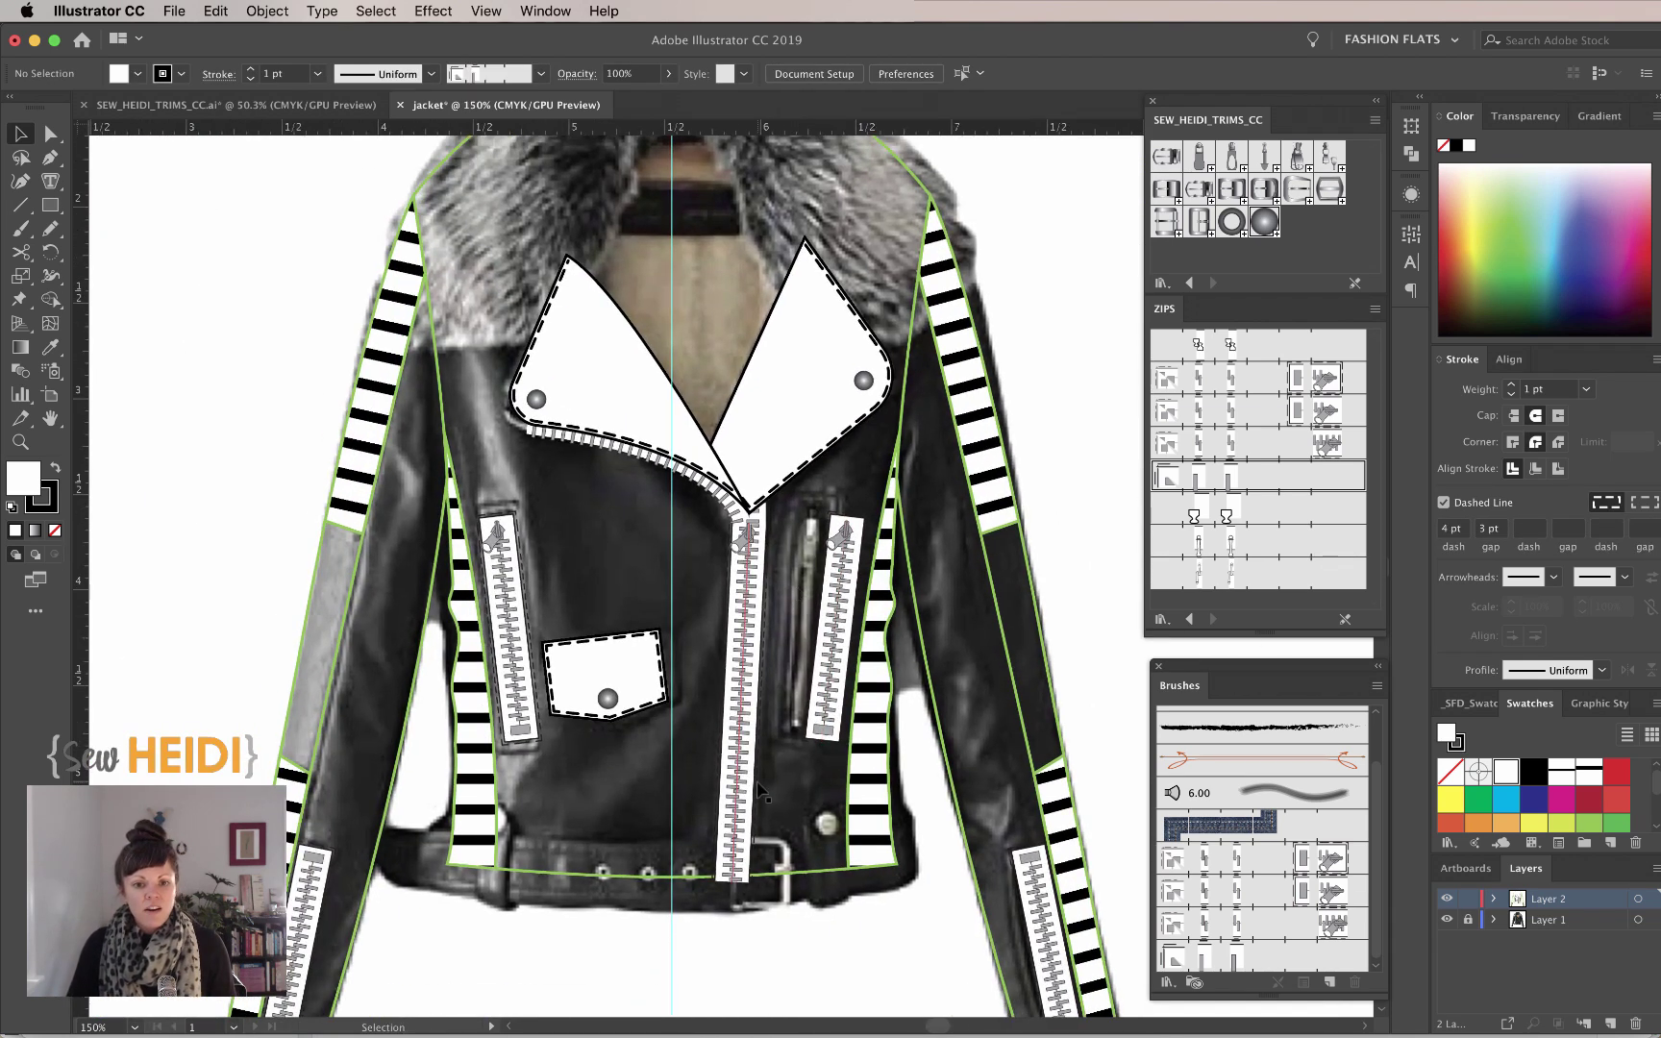
pyautogui.press('a')
pyautogui.click(753, 572)
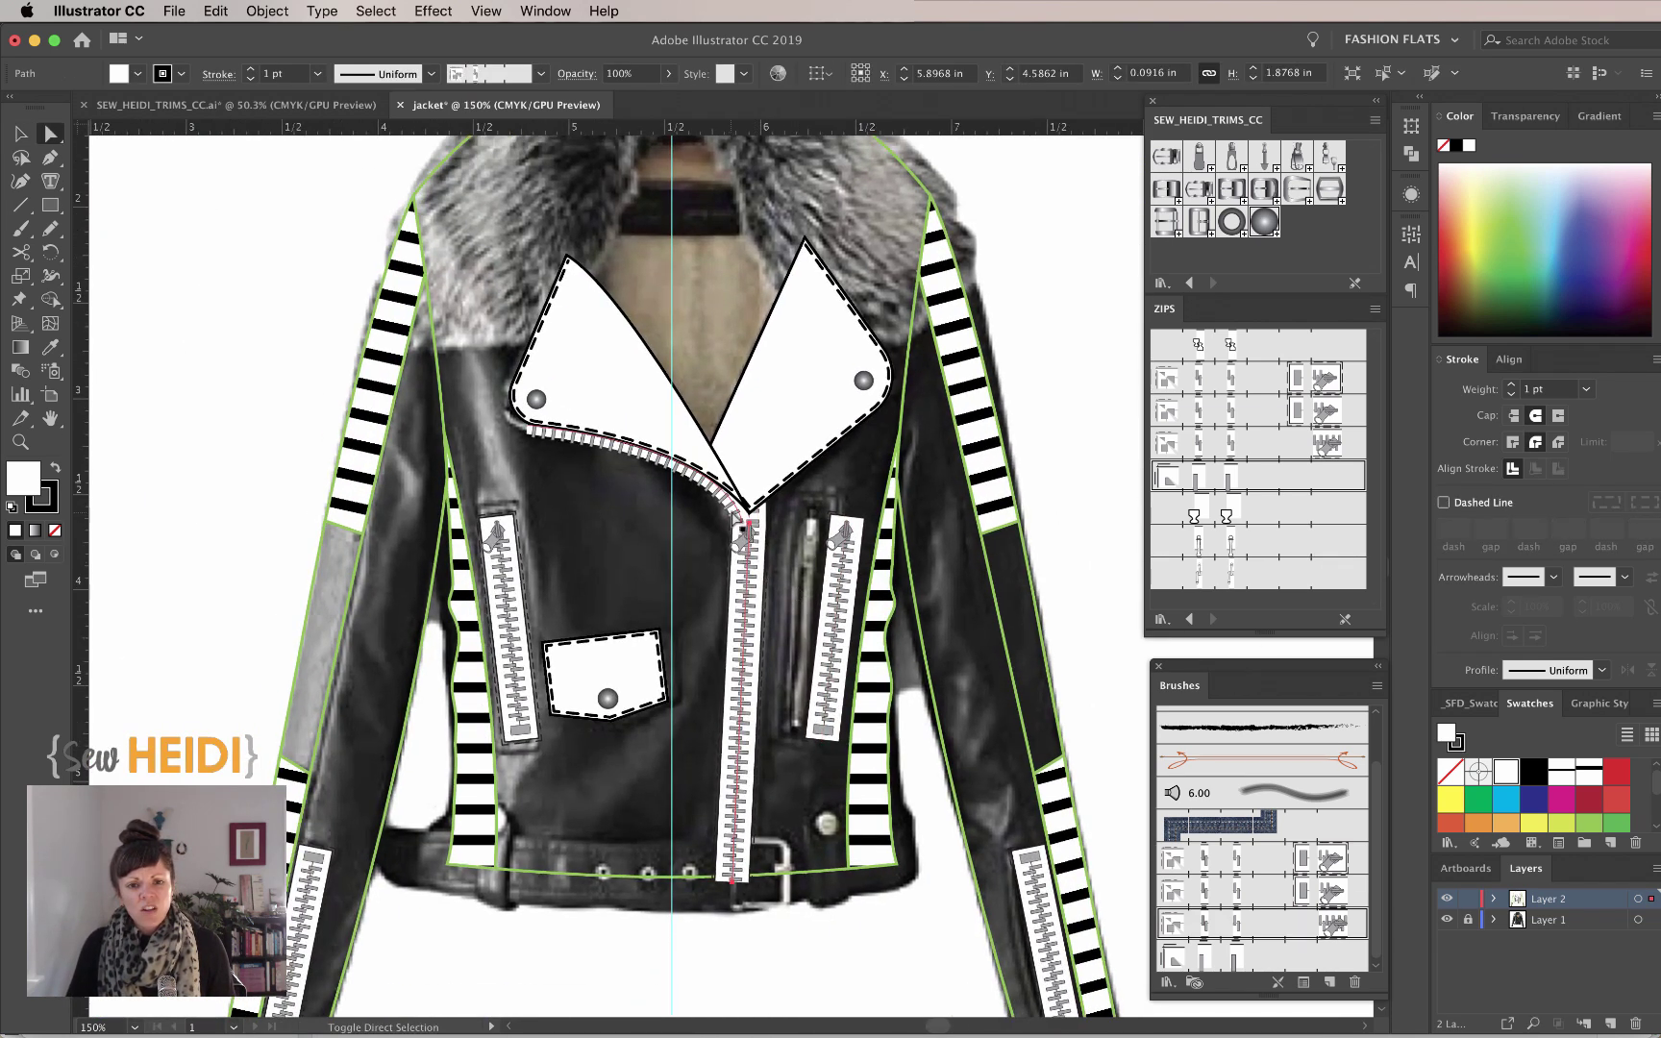
pyautogui.click(757, 509)
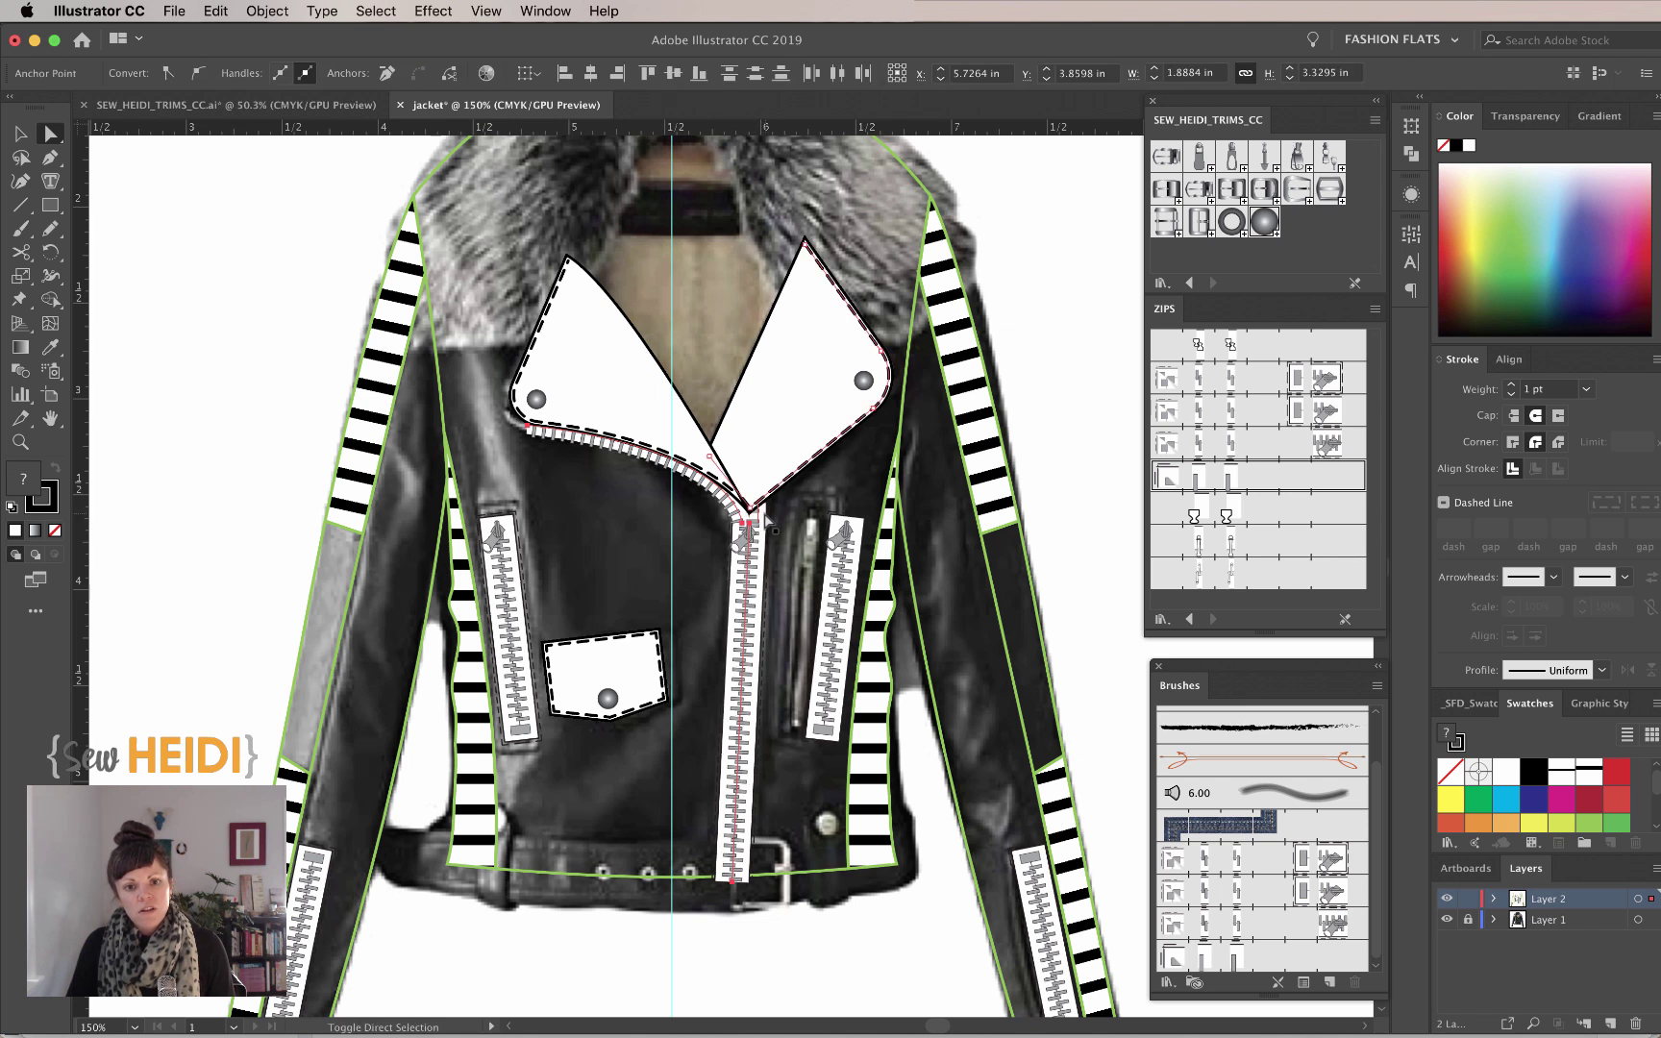
# Reduce the stroke weight of the front zip, its open teeth segments, both pocket zips and both sleeve zips to 0.75 pt.
pyautogui.press('z')
pyautogui.moveTo(645, 417); pyautogui.dragTo(875, 745)
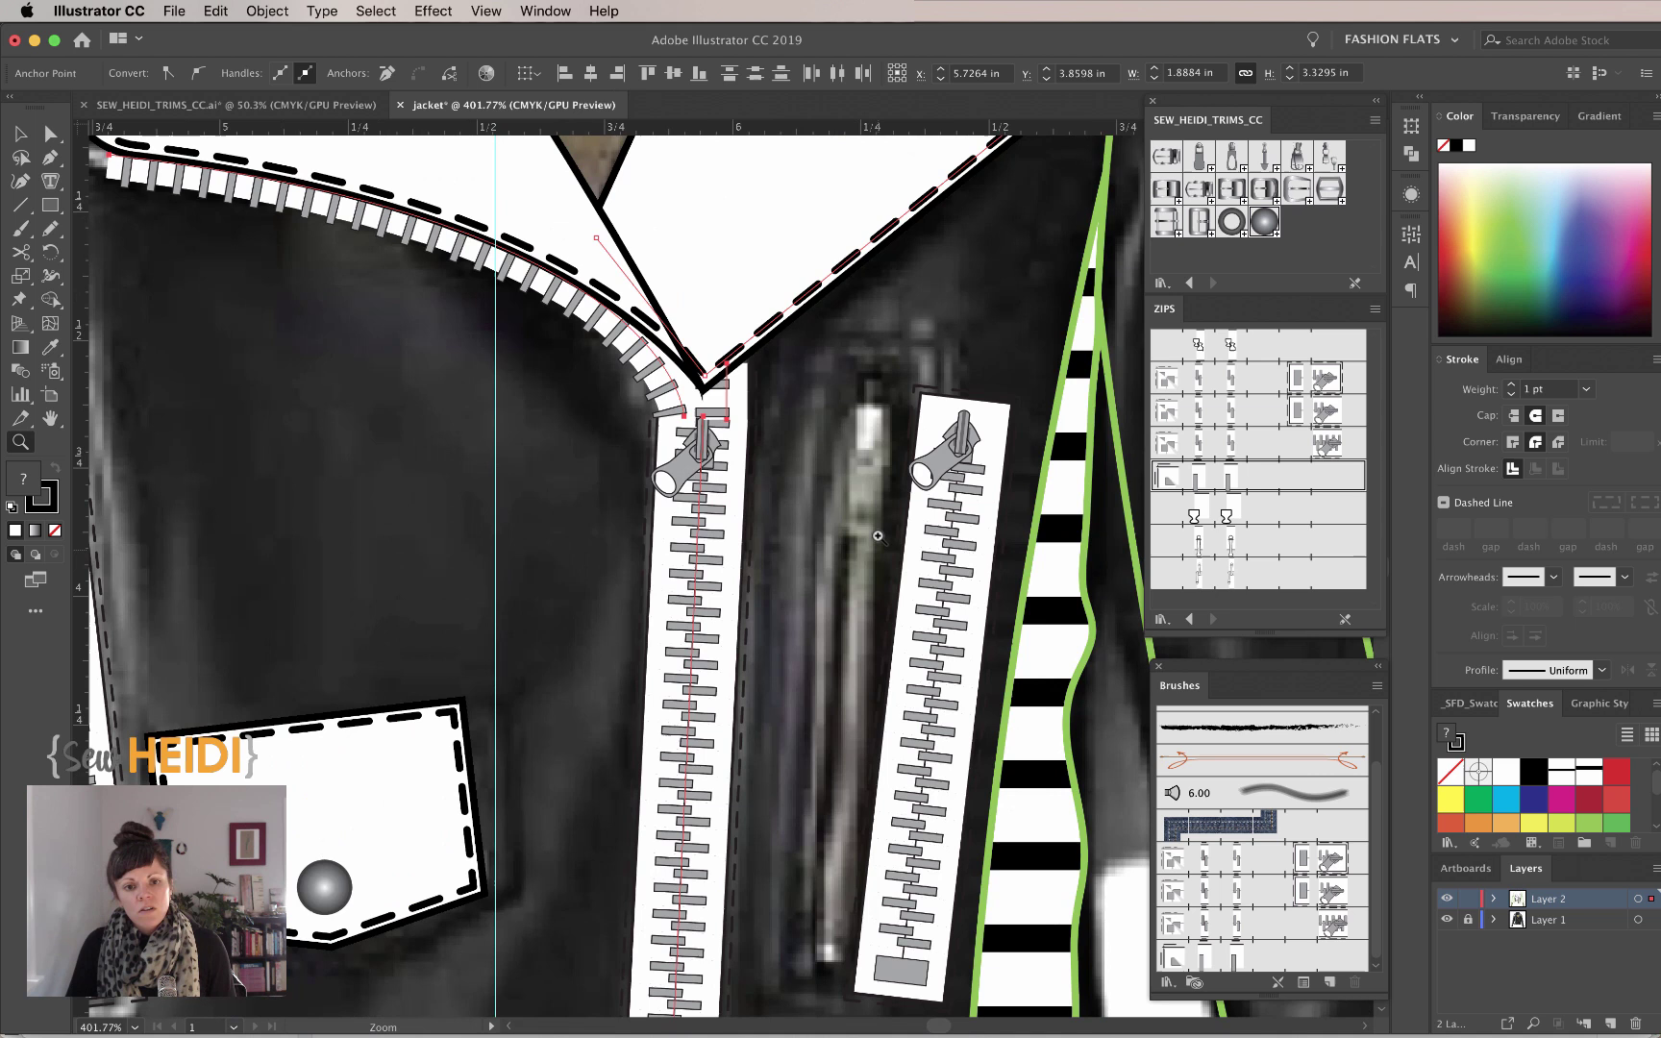
pyautogui.press('a')
pyautogui.click(827, 429)
pyautogui.keyDown('shift'); pyautogui.click(727, 410); pyautogui.keyUp('shift')
pyautogui.keyDown('shift'); pyautogui.click(712, 512); pyautogui.keyUp('shift')
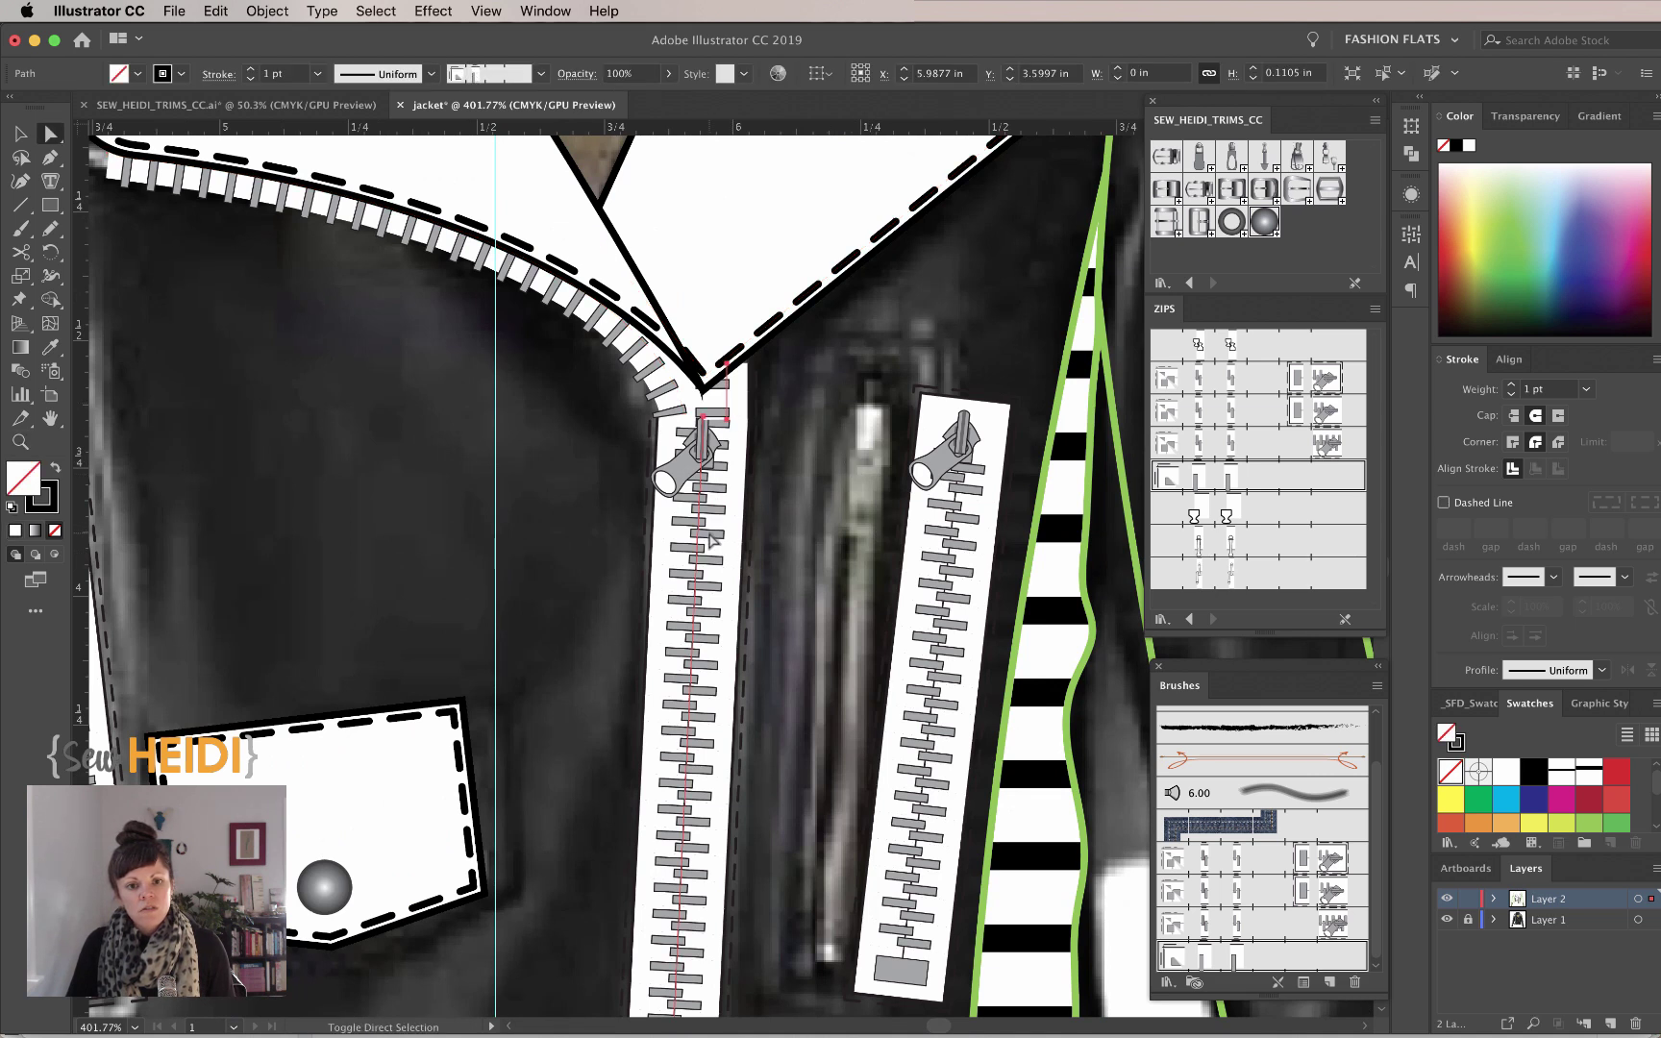
pyautogui.keyDown('shift'); pyautogui.click(665, 388); pyautogui.keyUp('shift')
pyautogui.keyDown('shift'); pyautogui.click(929, 555); pyautogui.keyUp('shift')
pyautogui.press('super+minus')
pyautogui.press('super+minus')
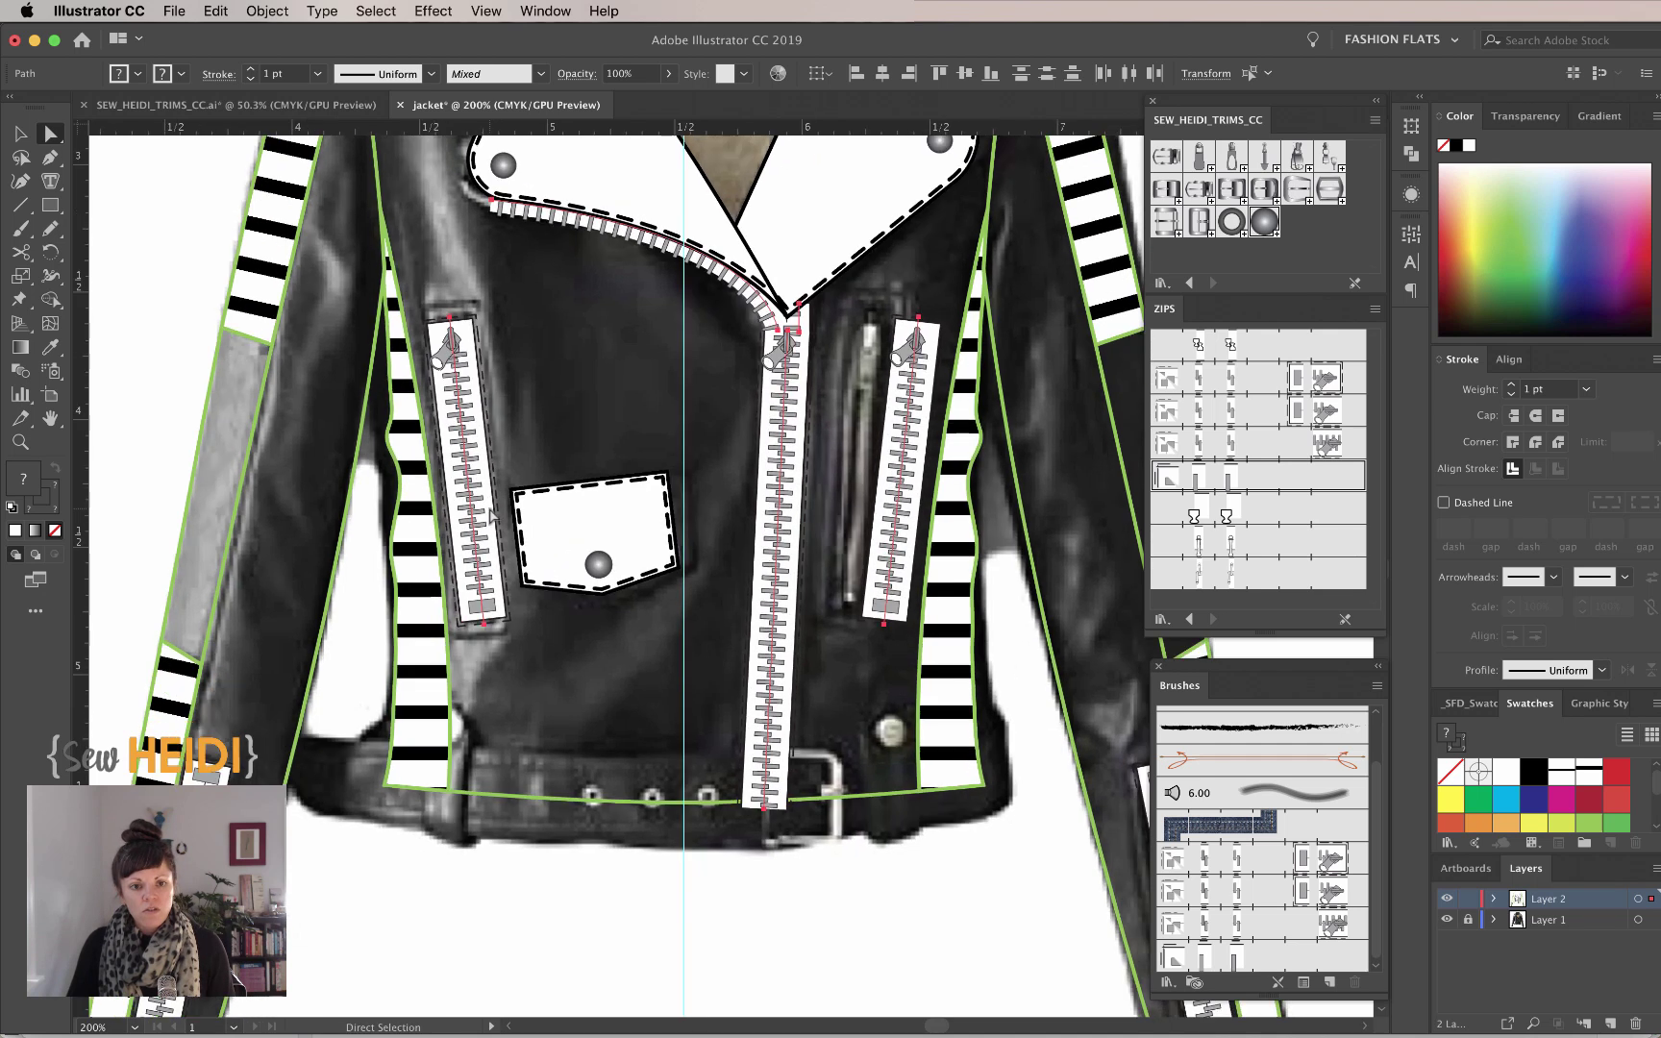
pyautogui.scroll(-5, 500, 518)
pyautogui.hscroll(5, 711, 740)
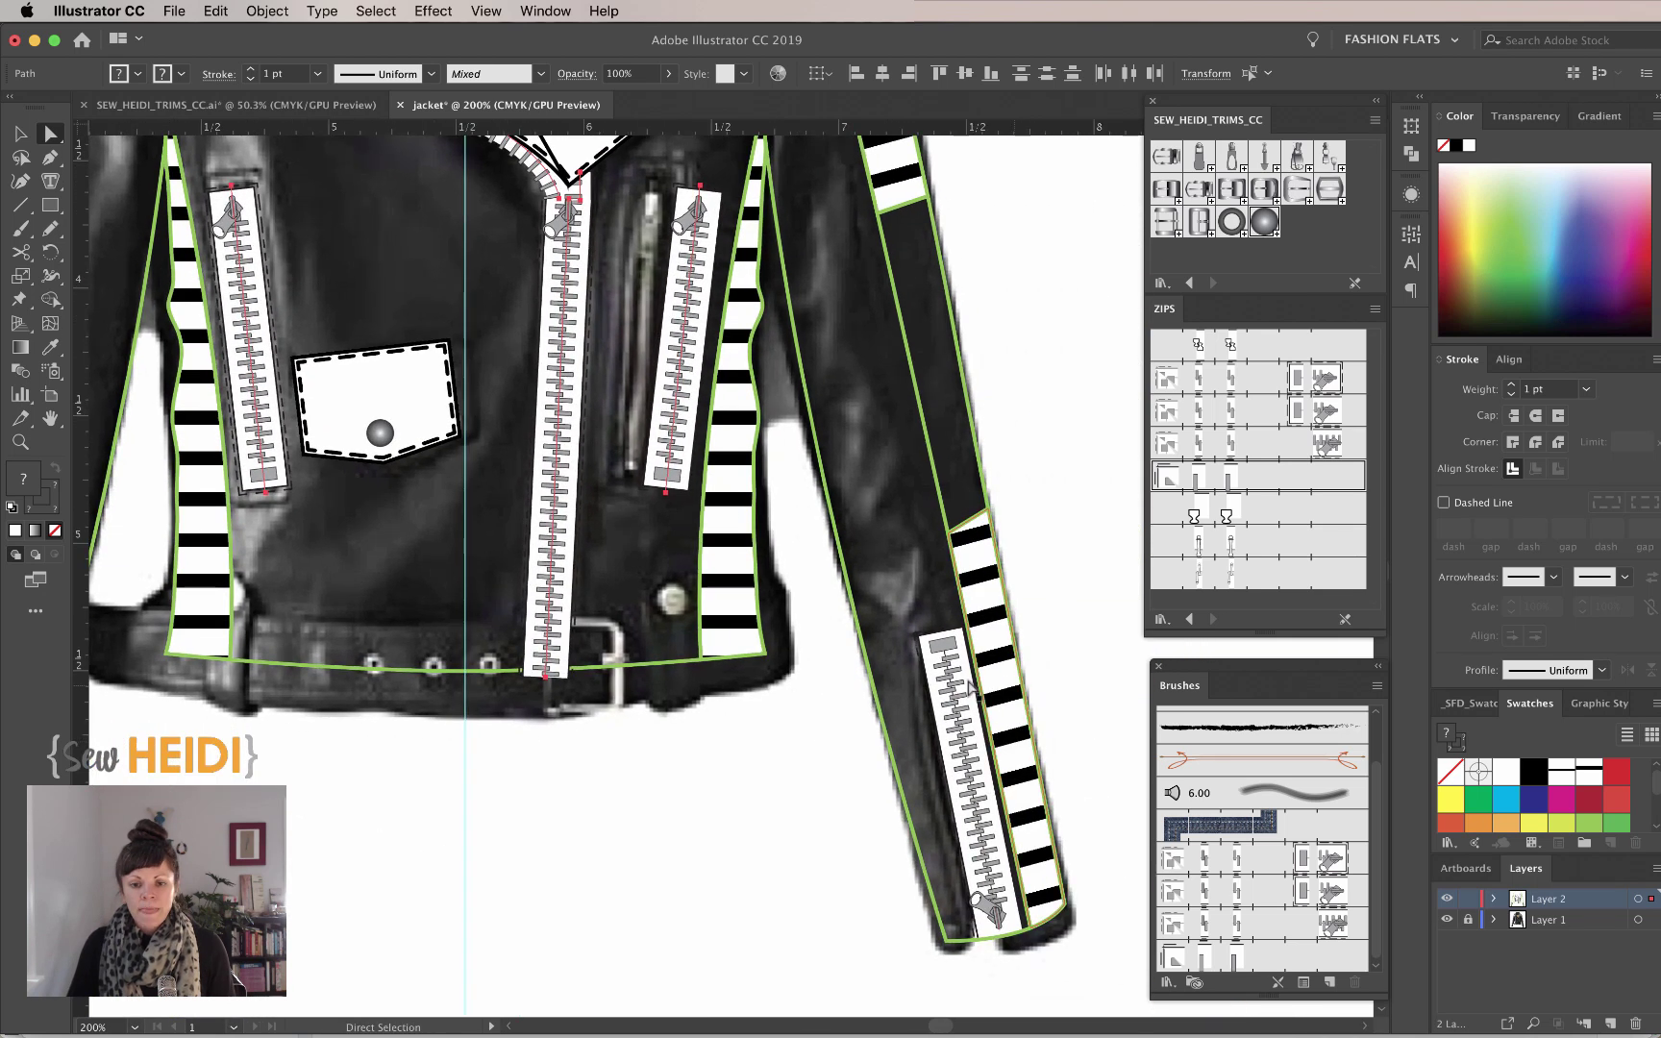
pyautogui.scroll(4, 764, 514)
pyautogui.hscroll(-4, 764, 514)
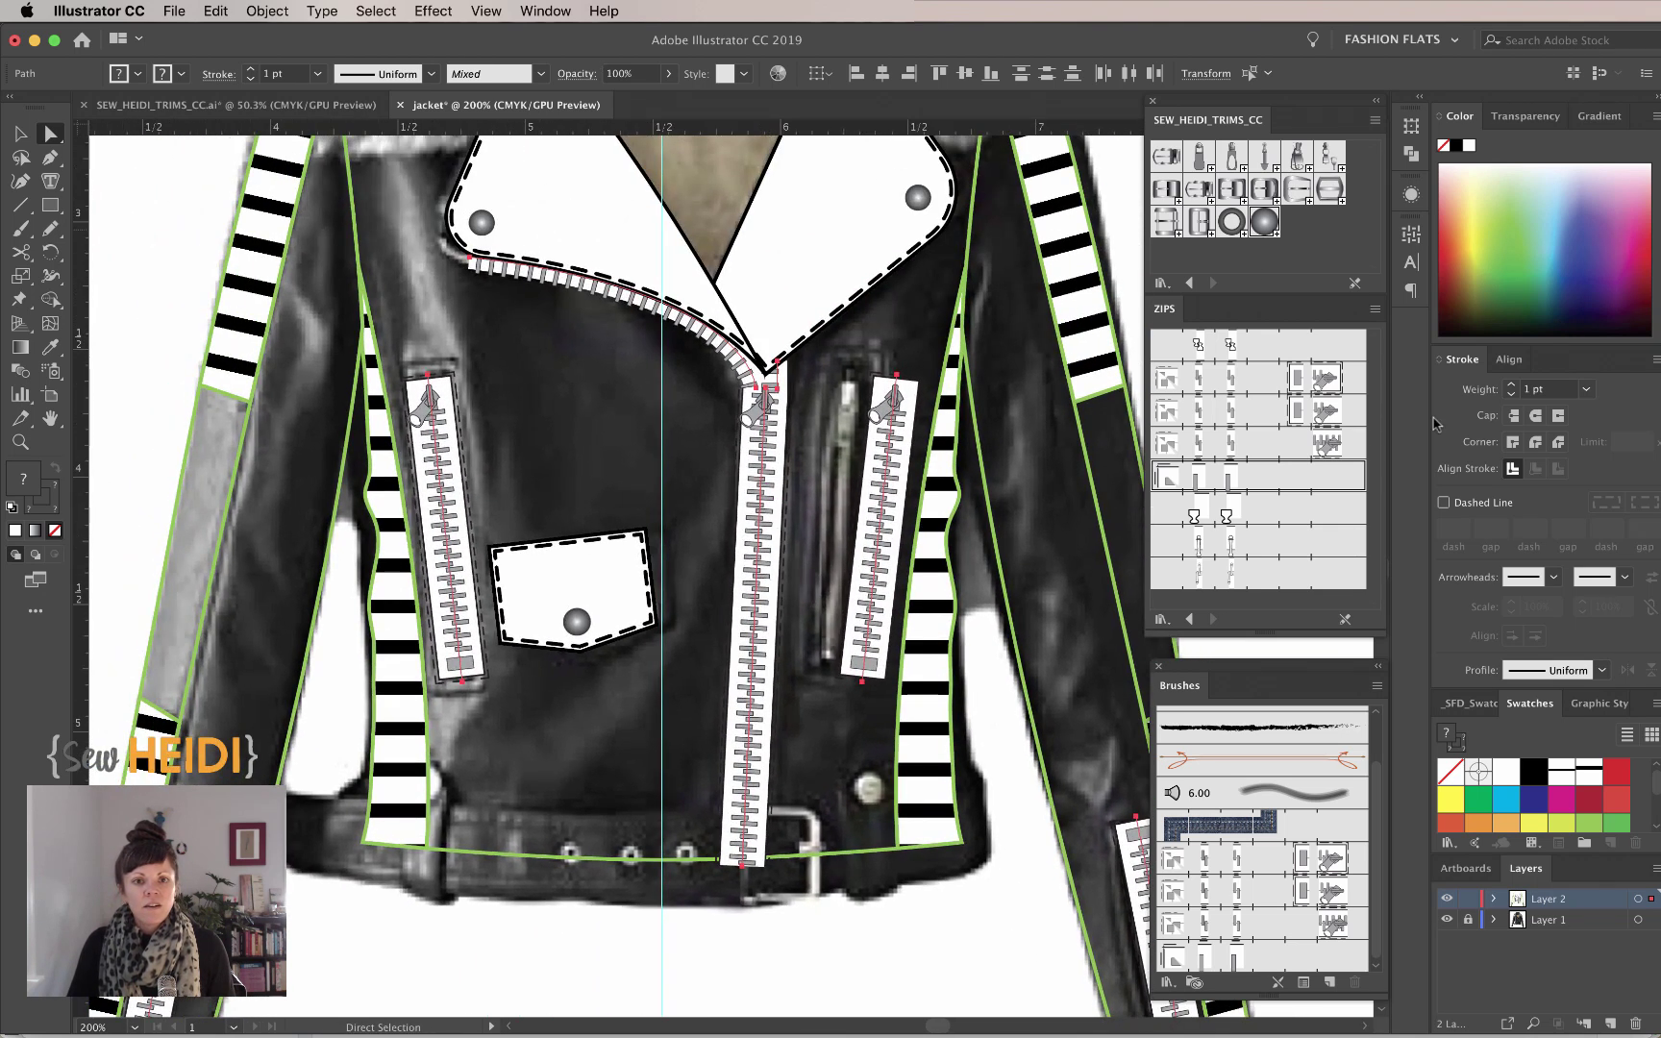
pyautogui.click(1542, 388)
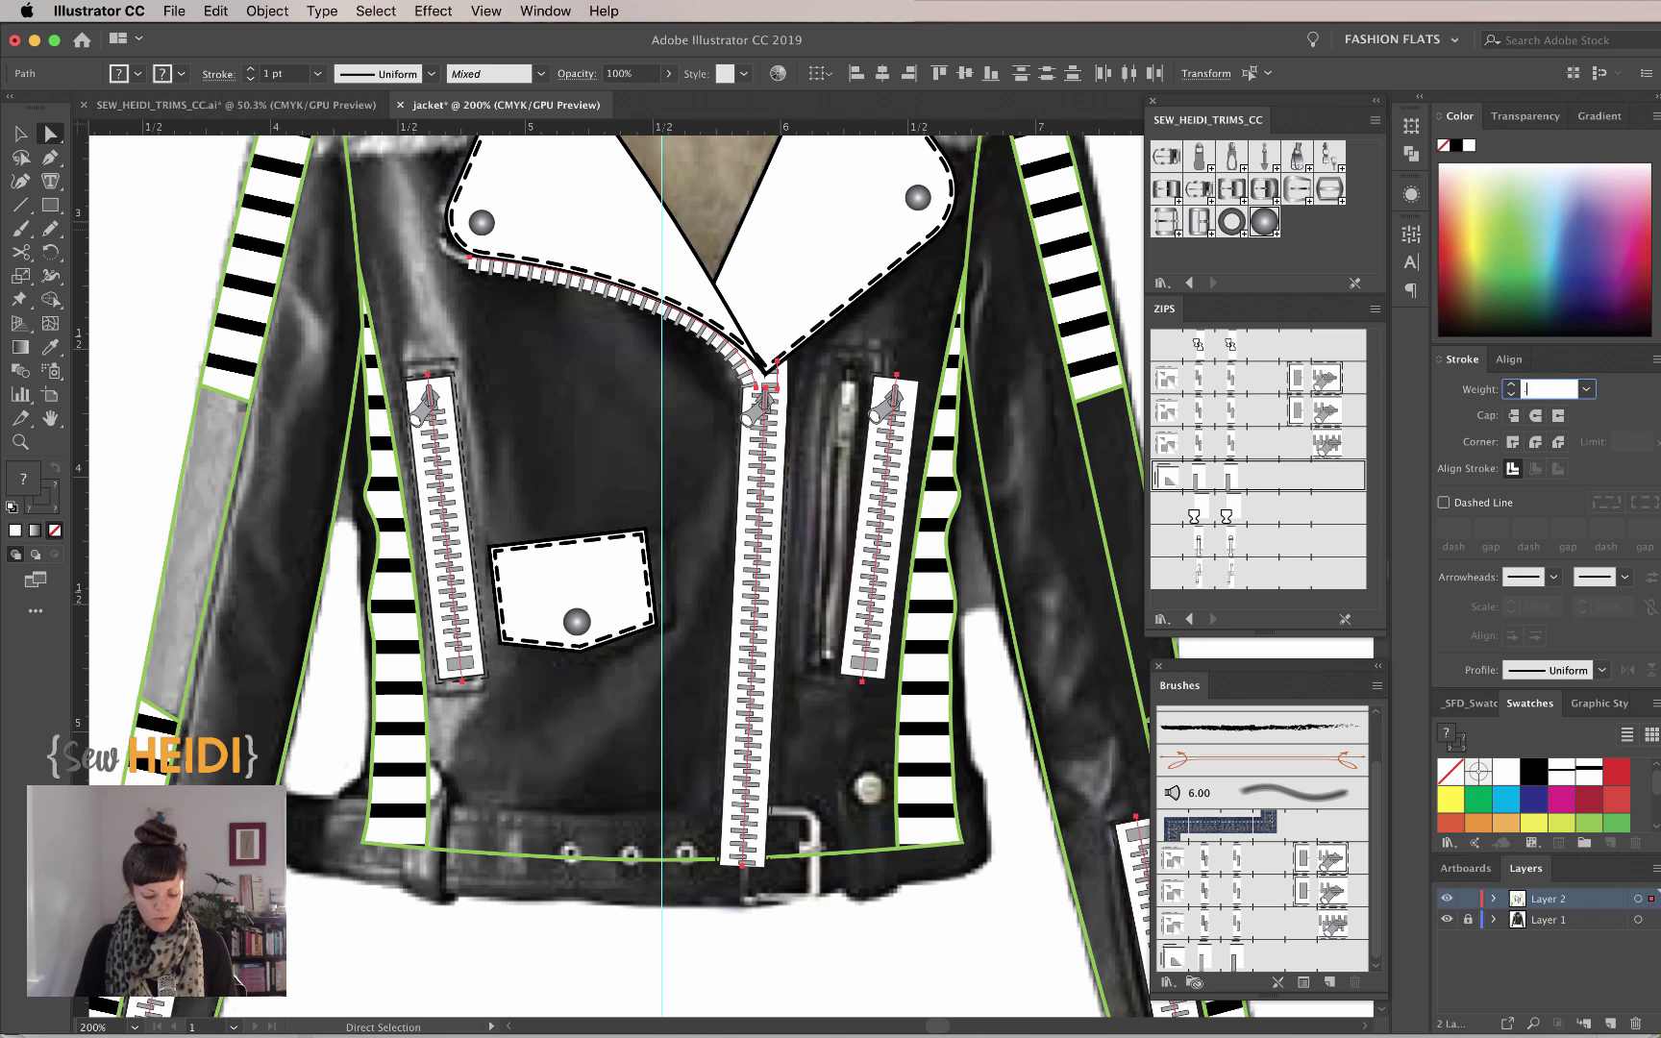
pyautogui.press('Return')
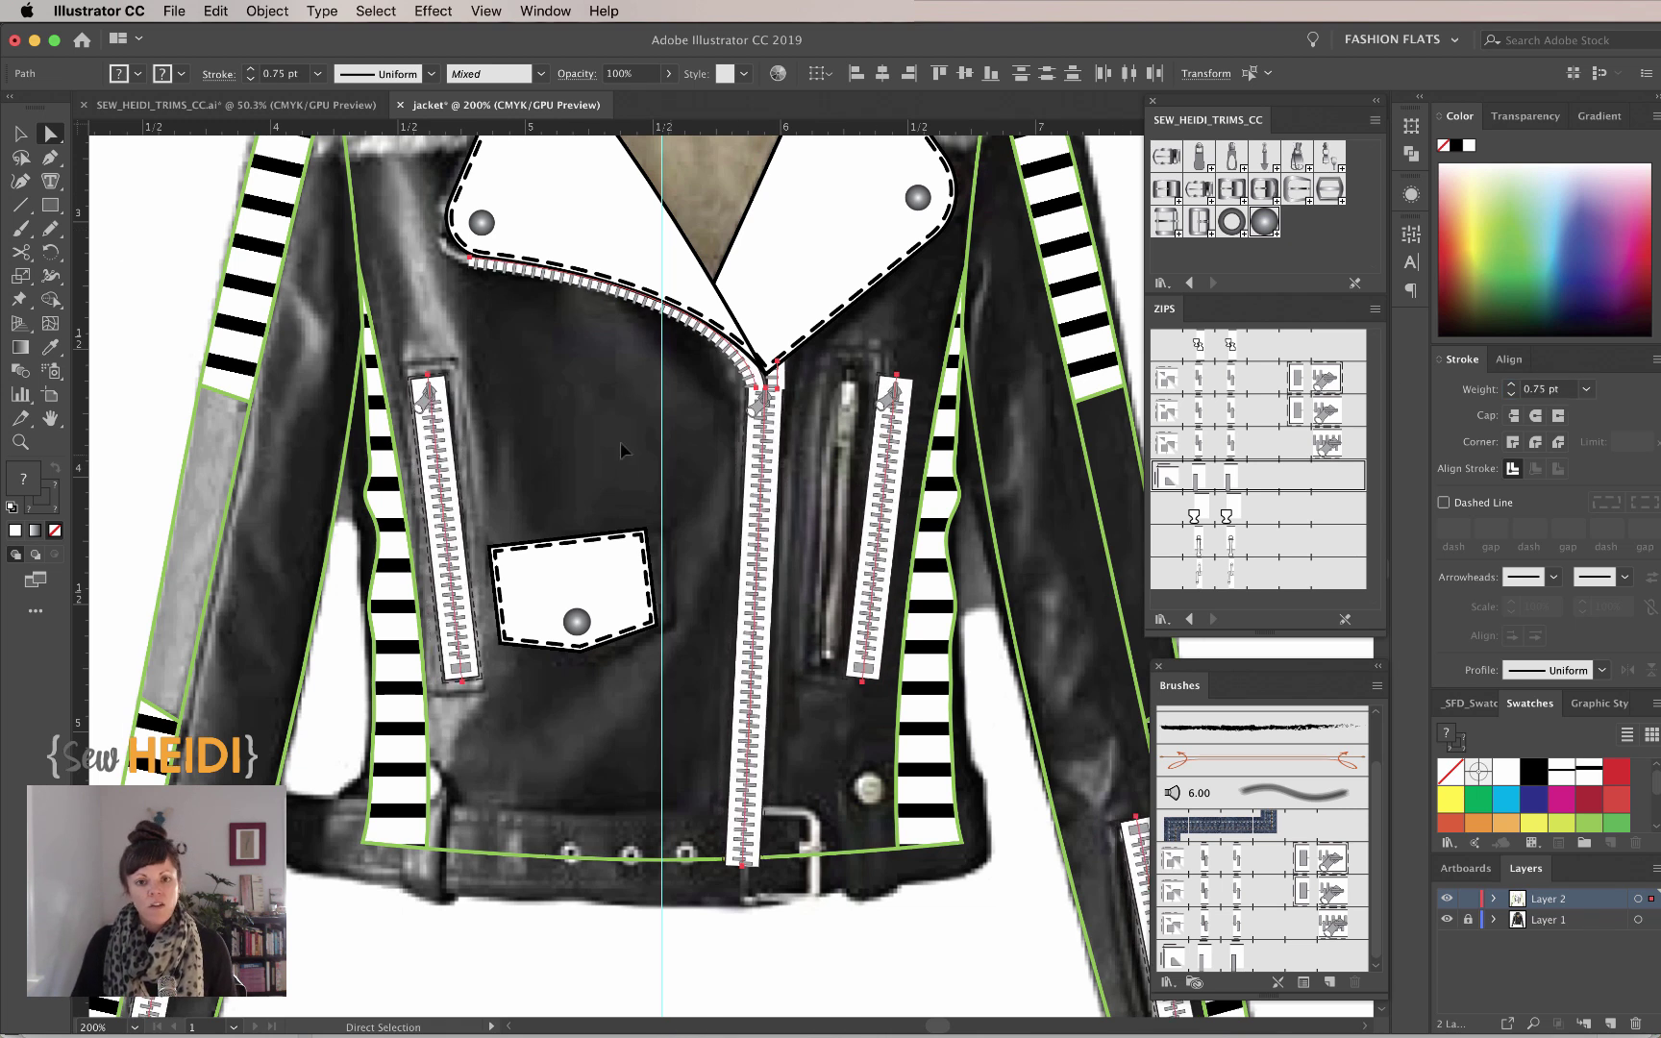
pyautogui.press('super+shift+a')
pyautogui.press('super+1')
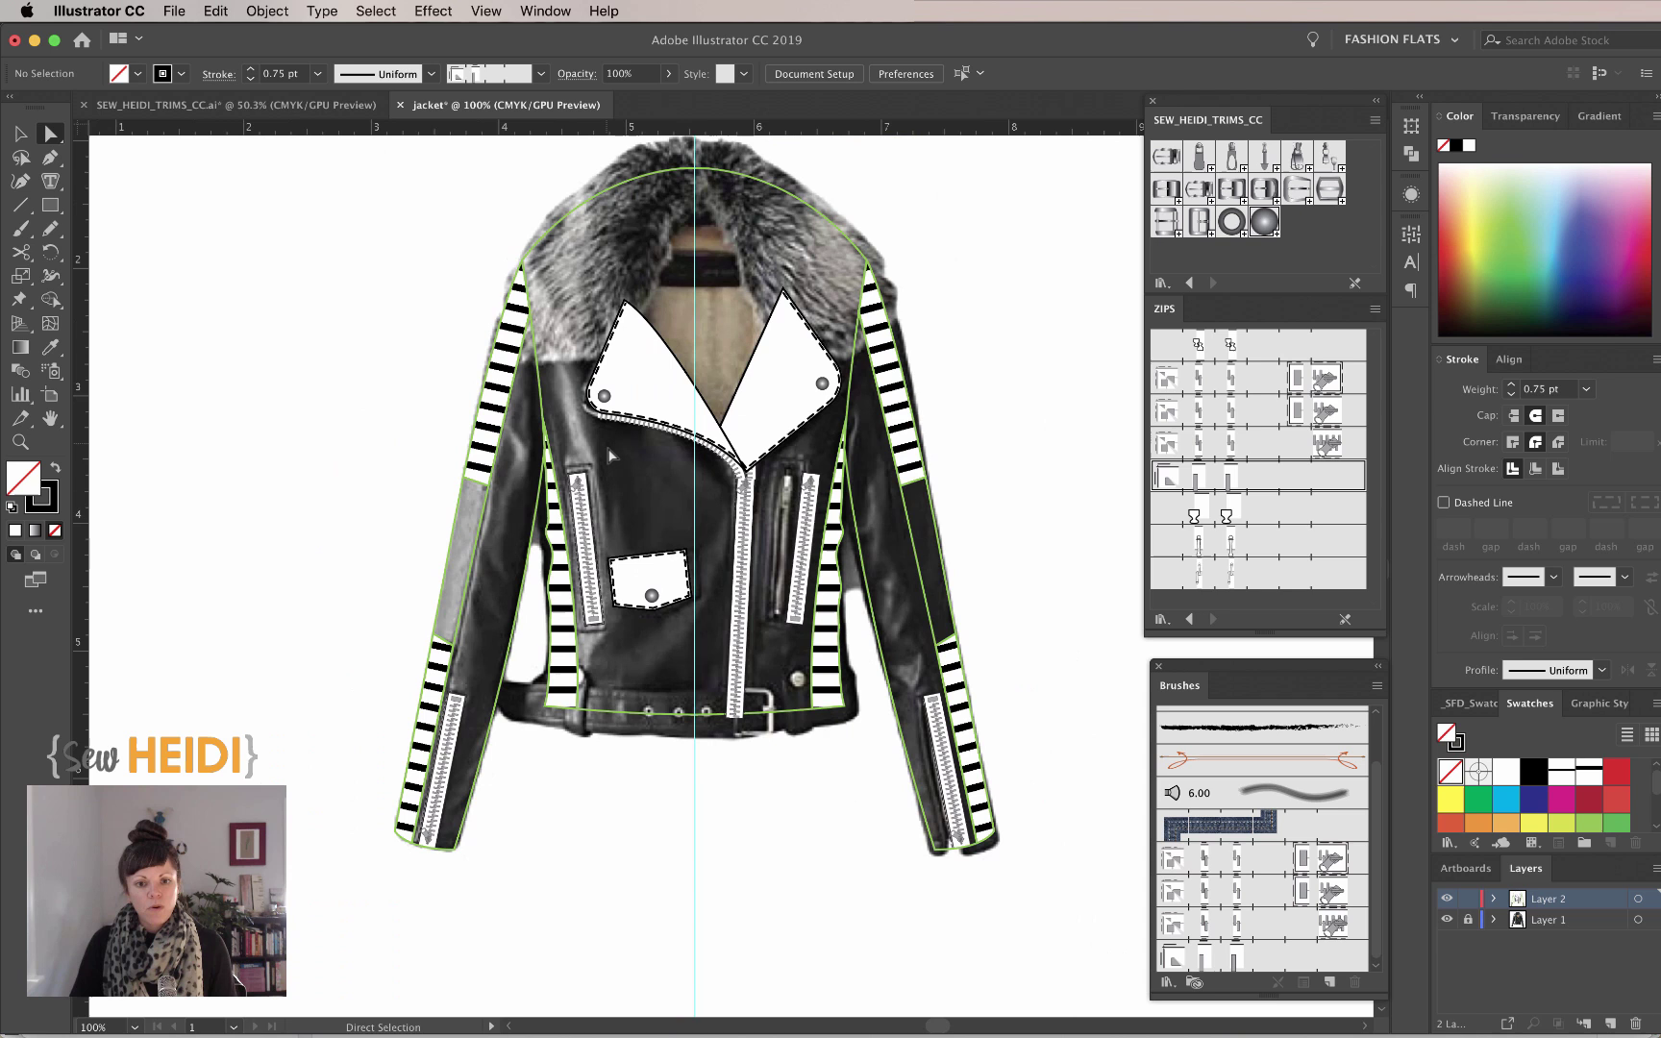